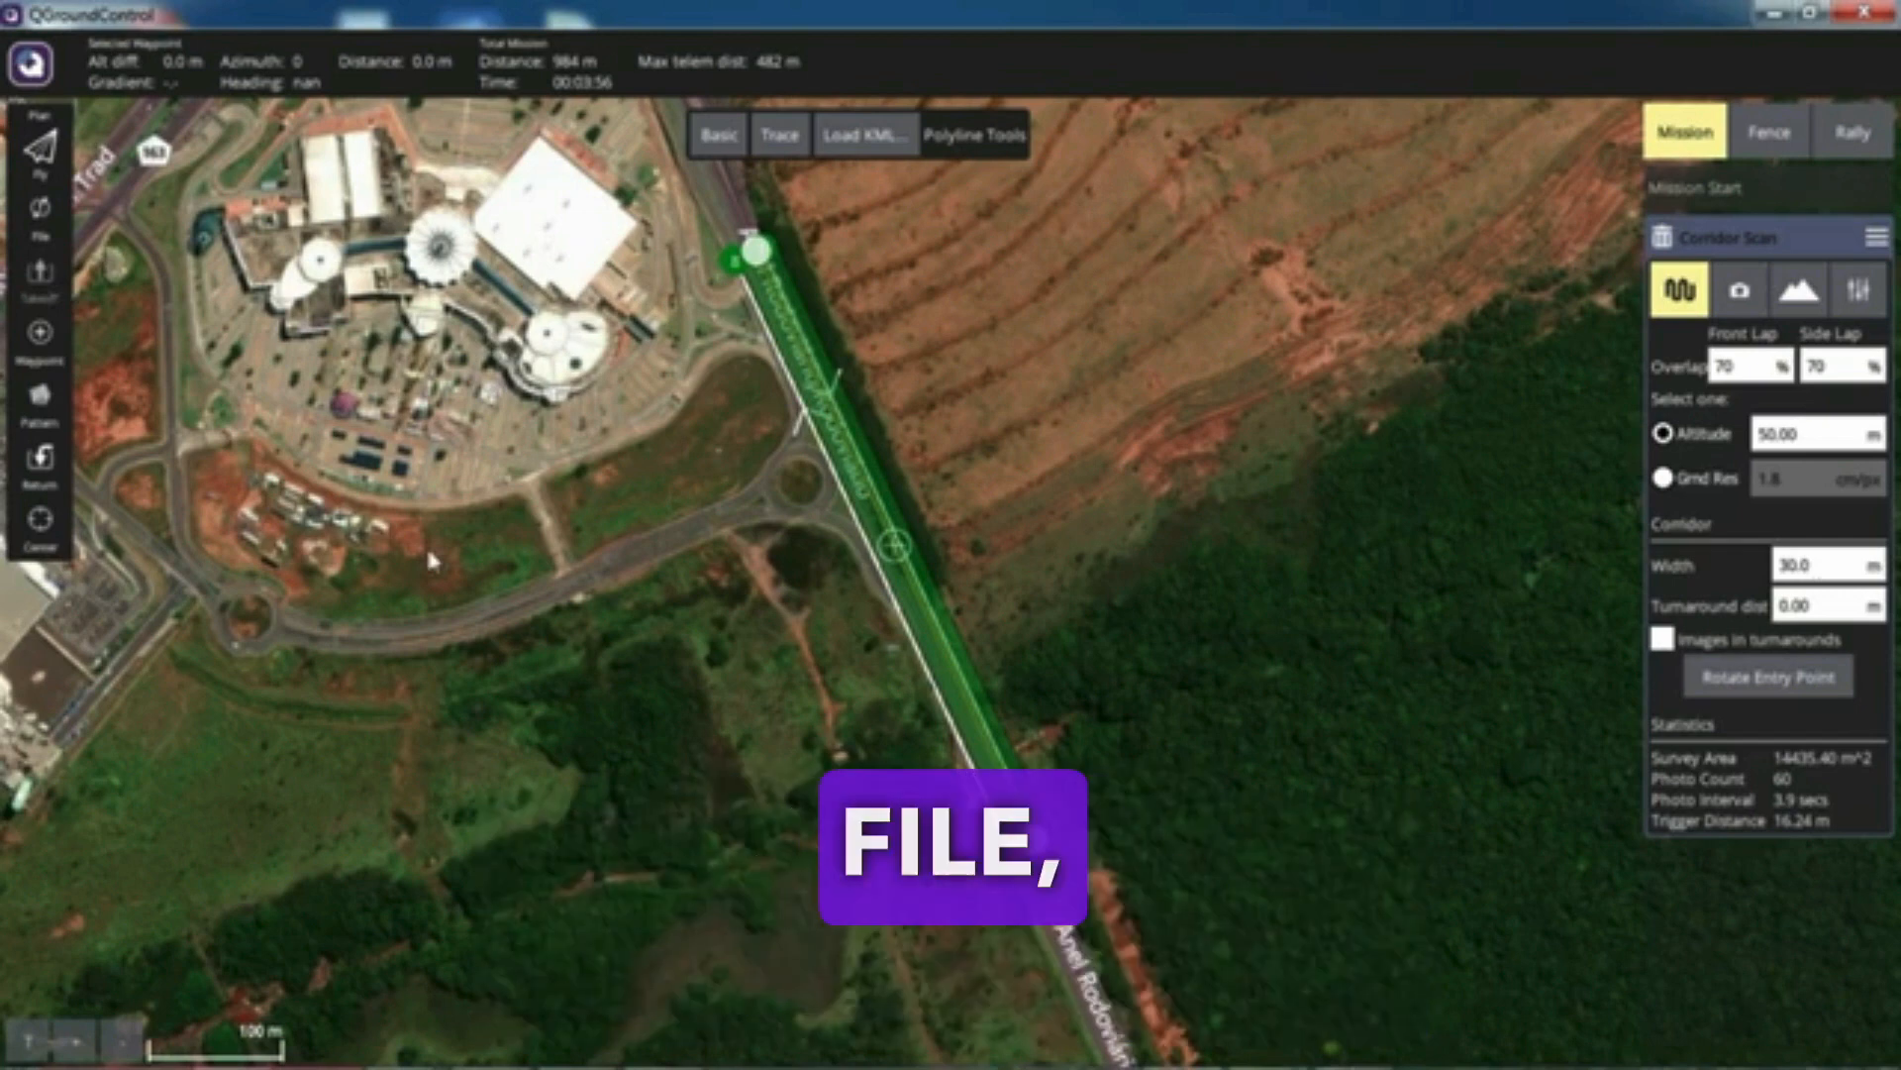
Step: Open the camera settings of the Corridor Scan item
click(43, 220)
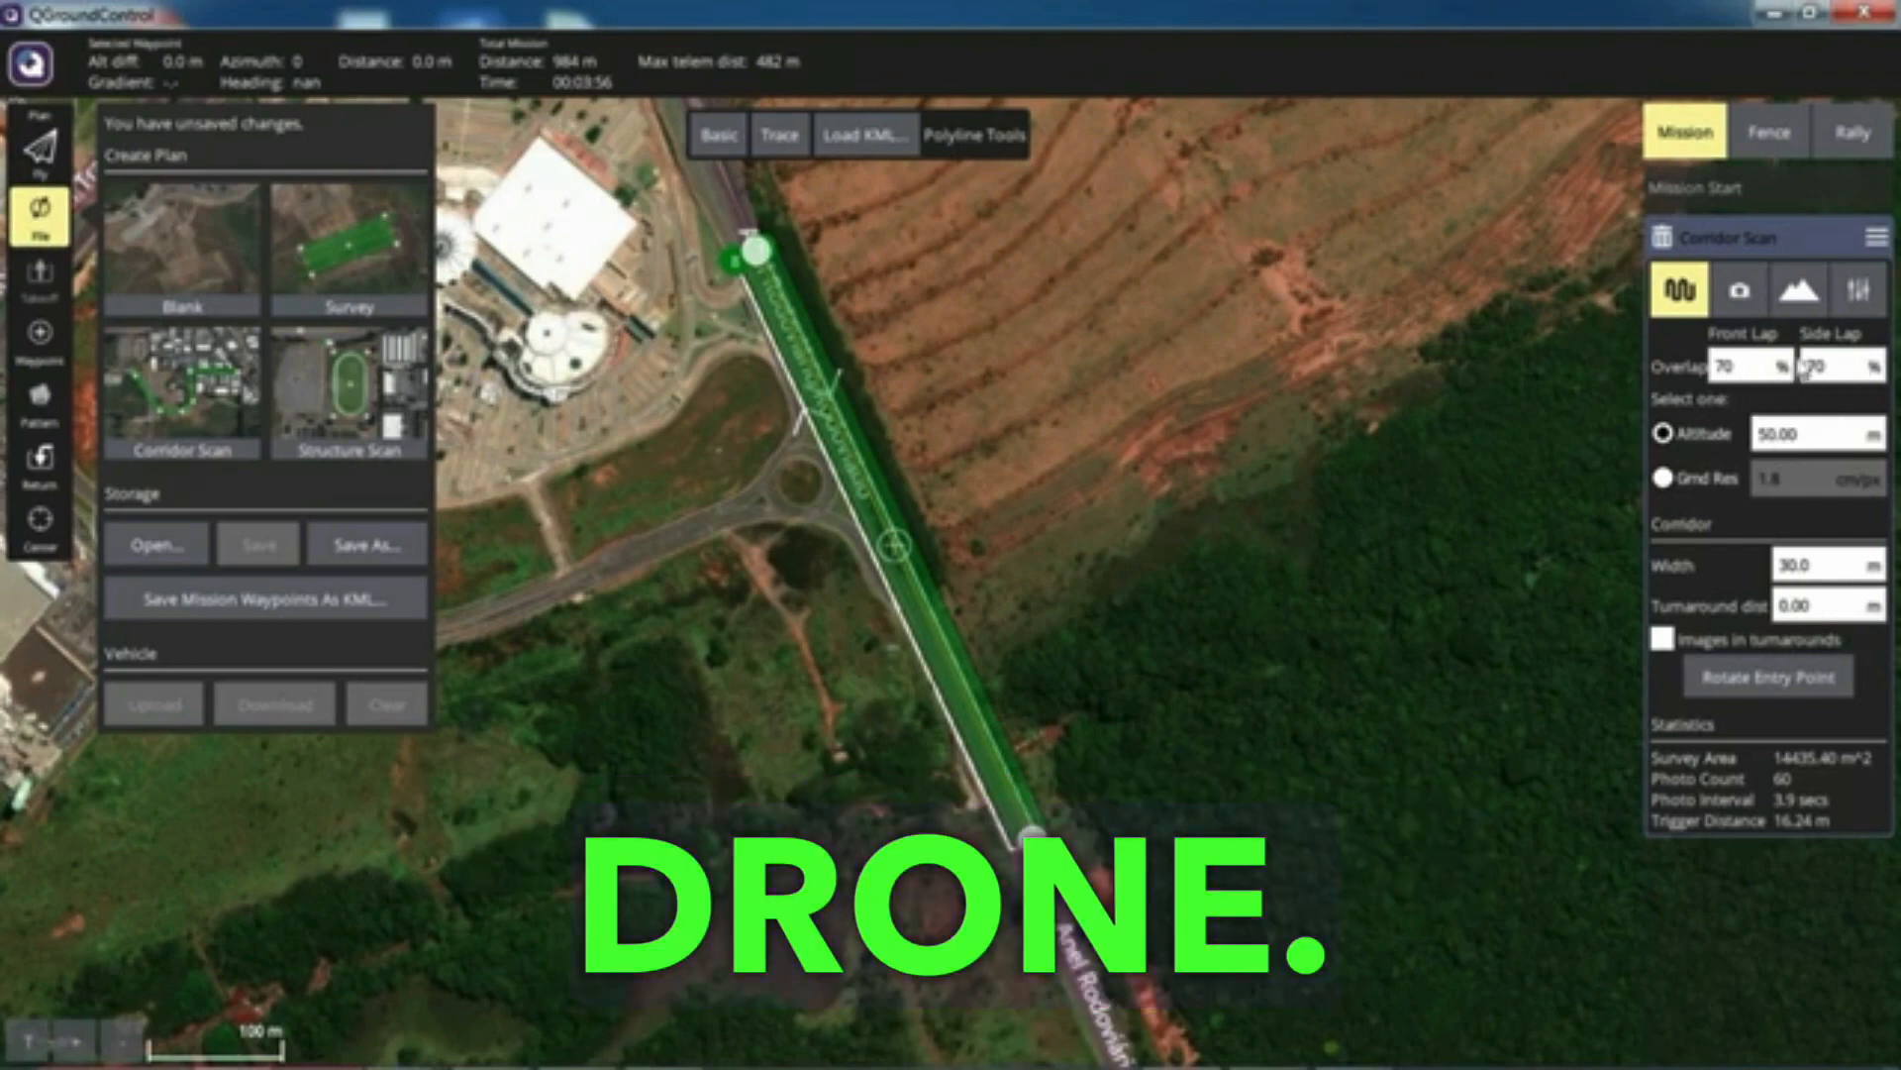
click(1743, 295)
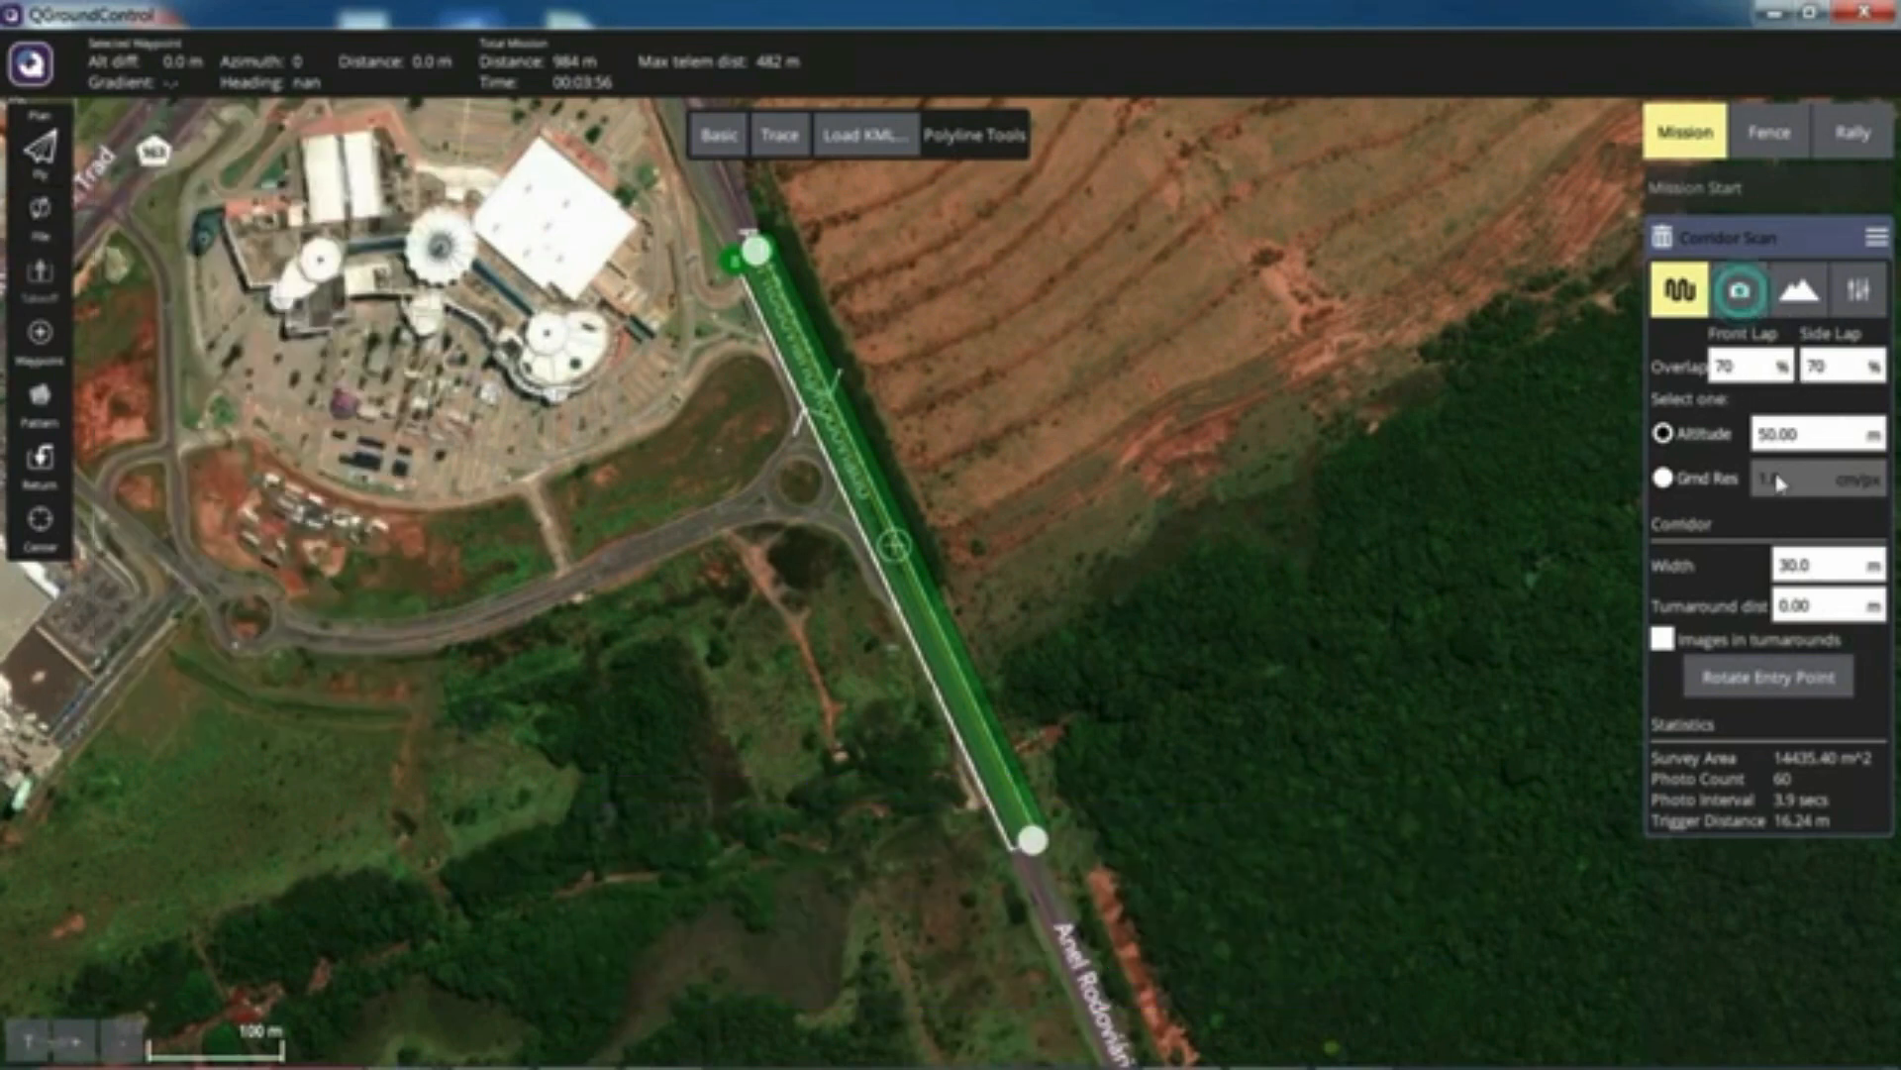
click(1743, 295)
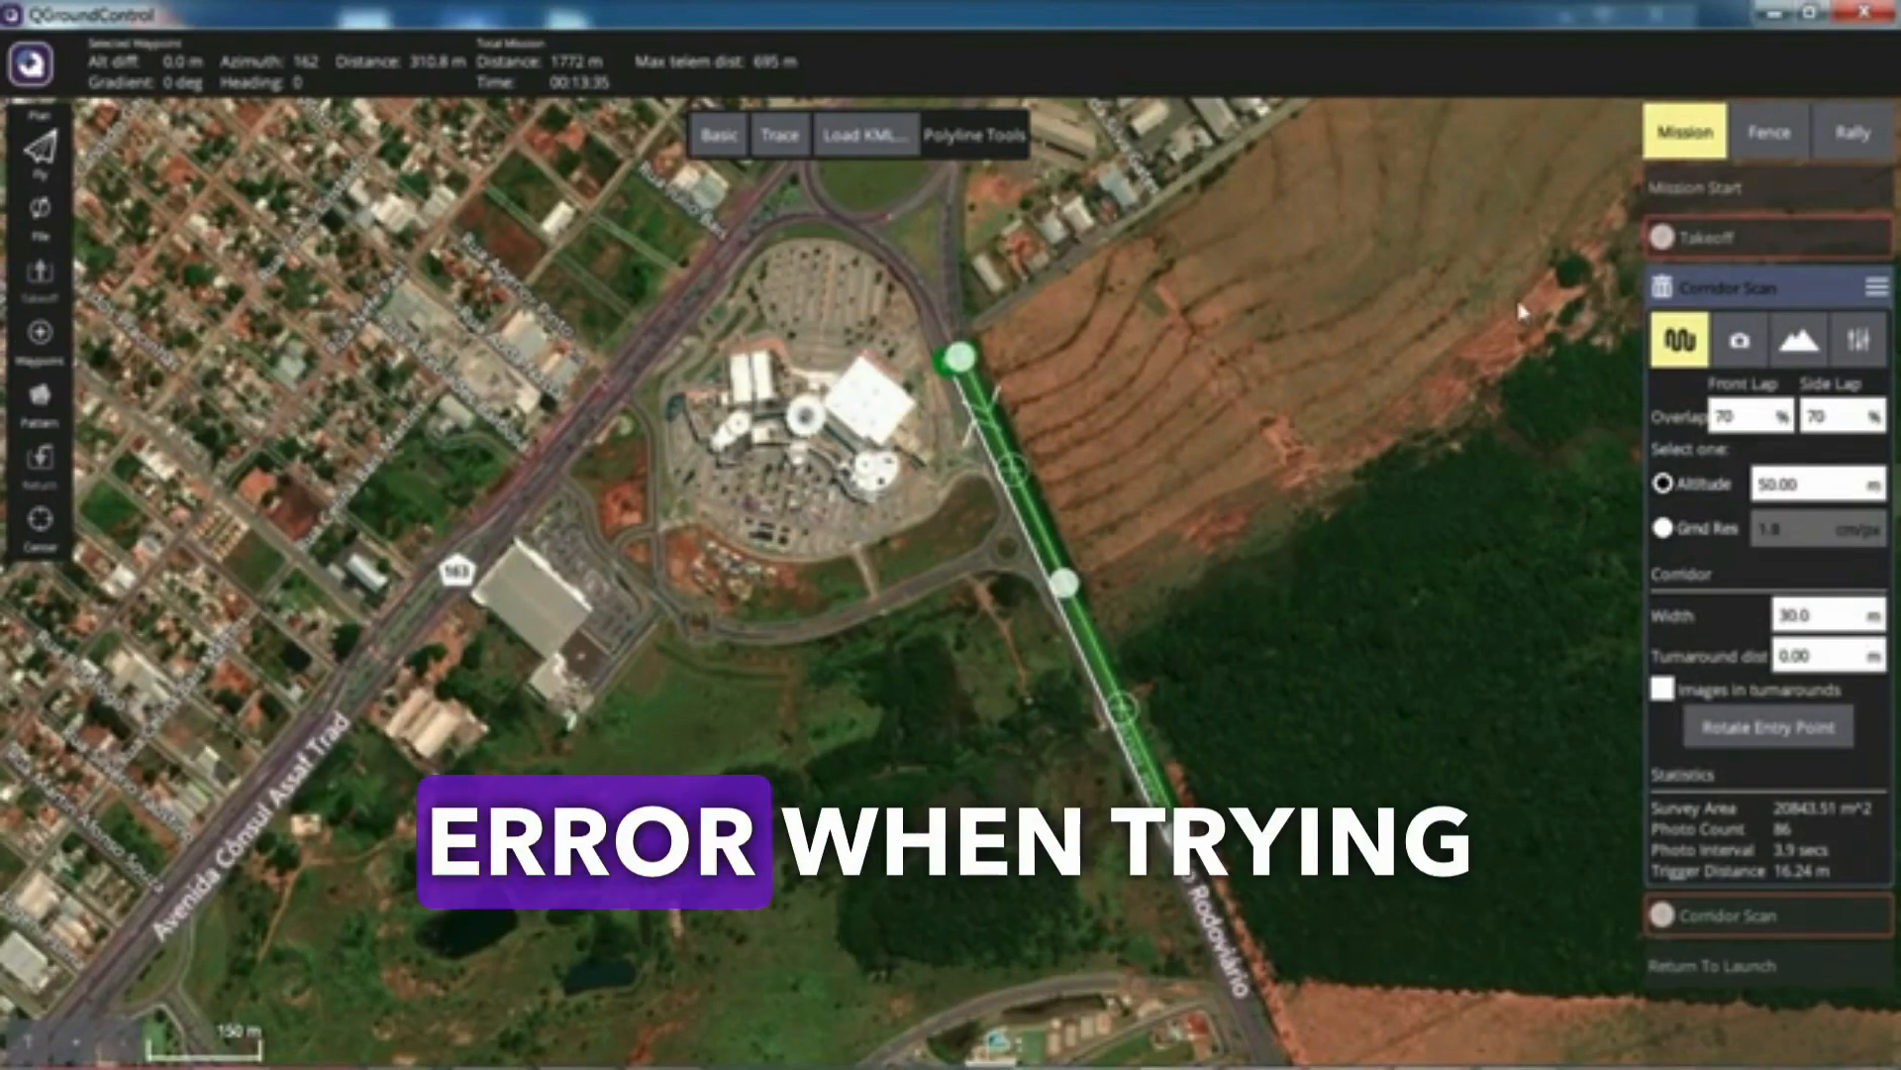
Step: Delete the Takeoff item and the second, undefined Corridor Scan from the mission, keeping the first Corridor Scan selected
click(1712, 235)
click(1689, 238)
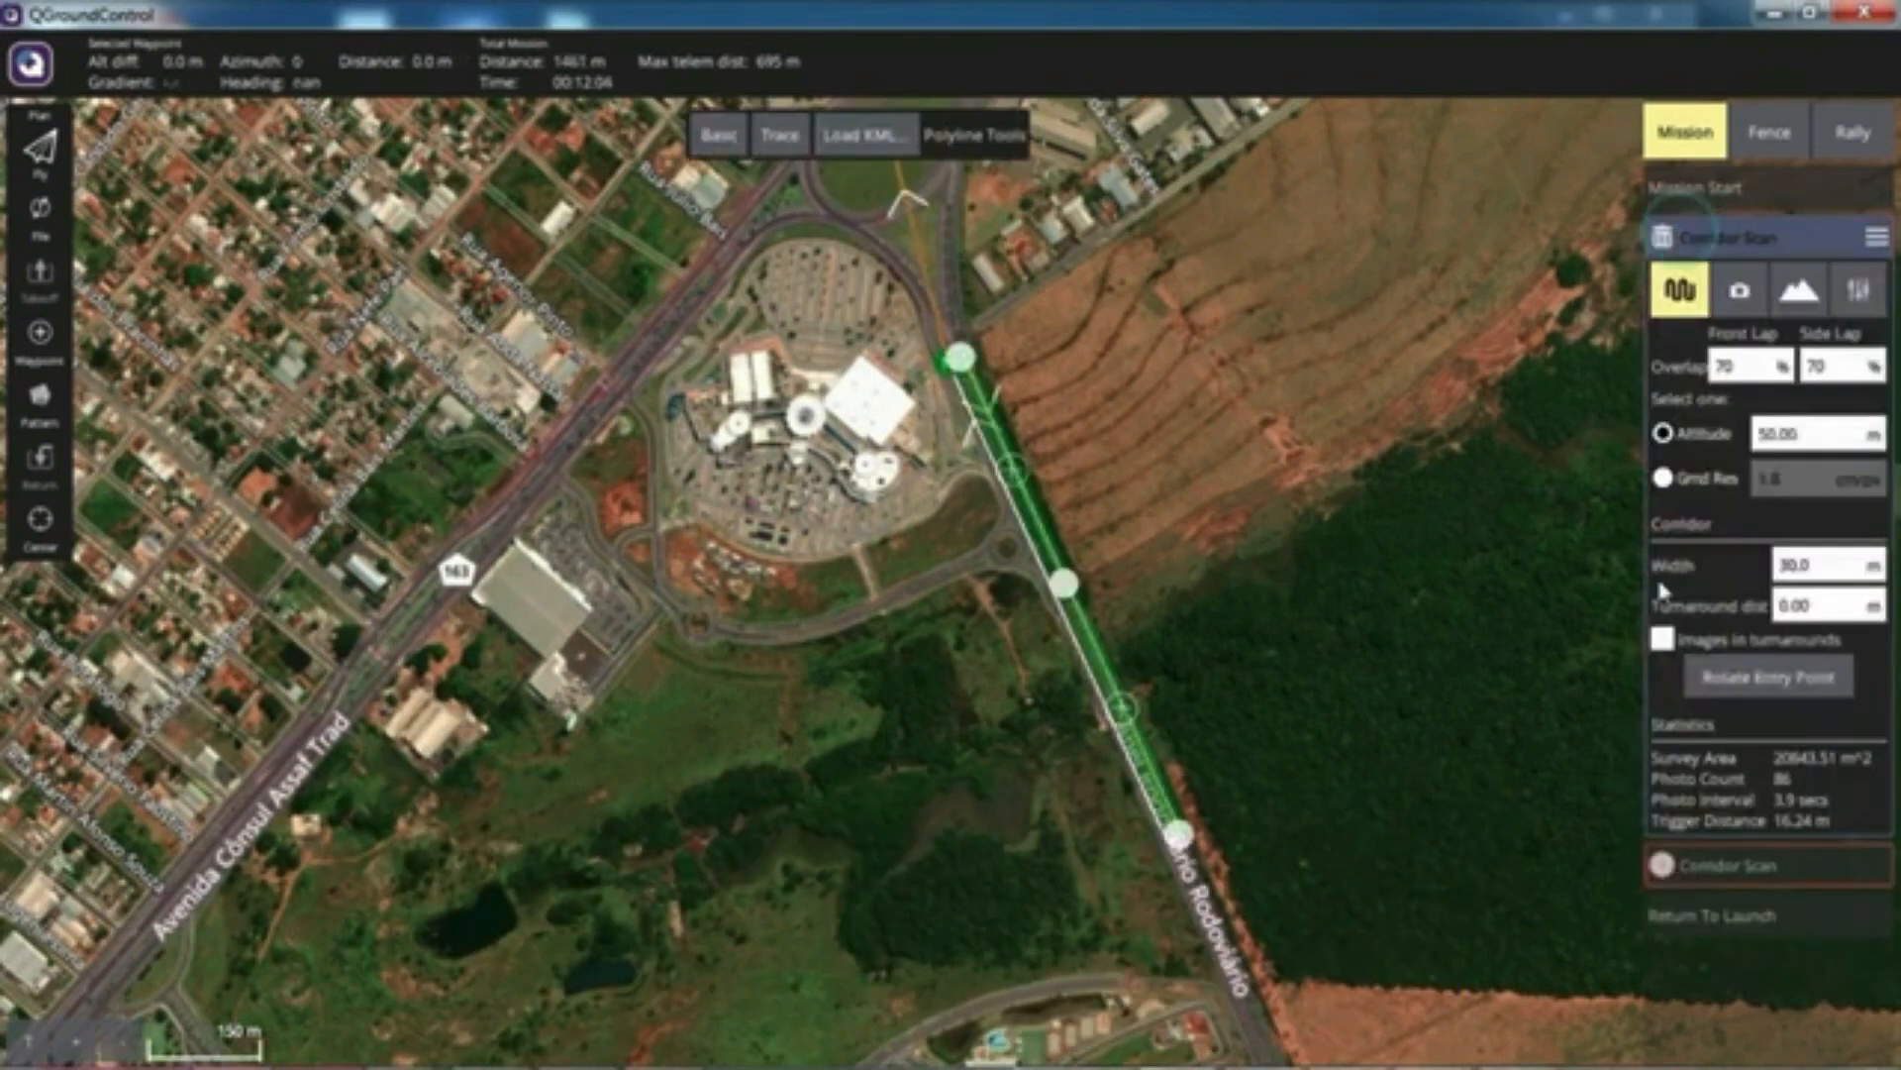
click(1715, 865)
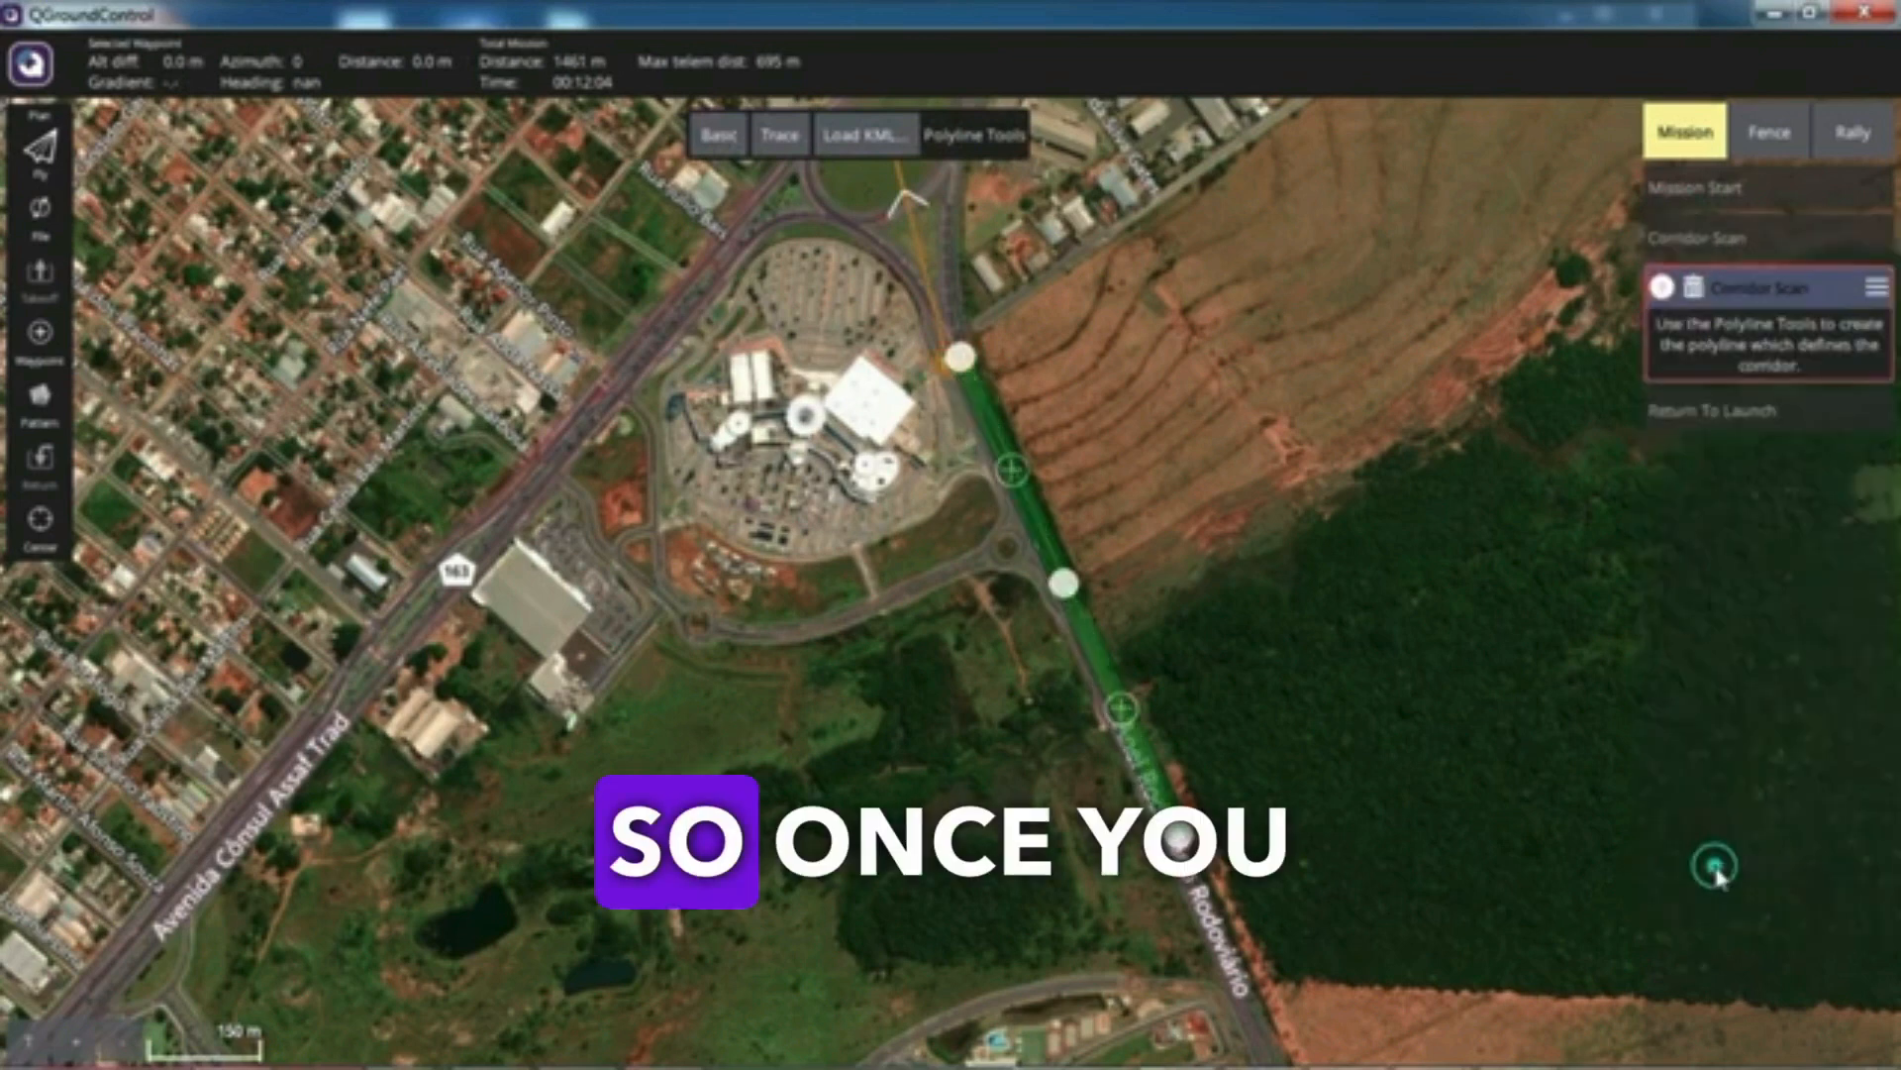
click(1693, 287)
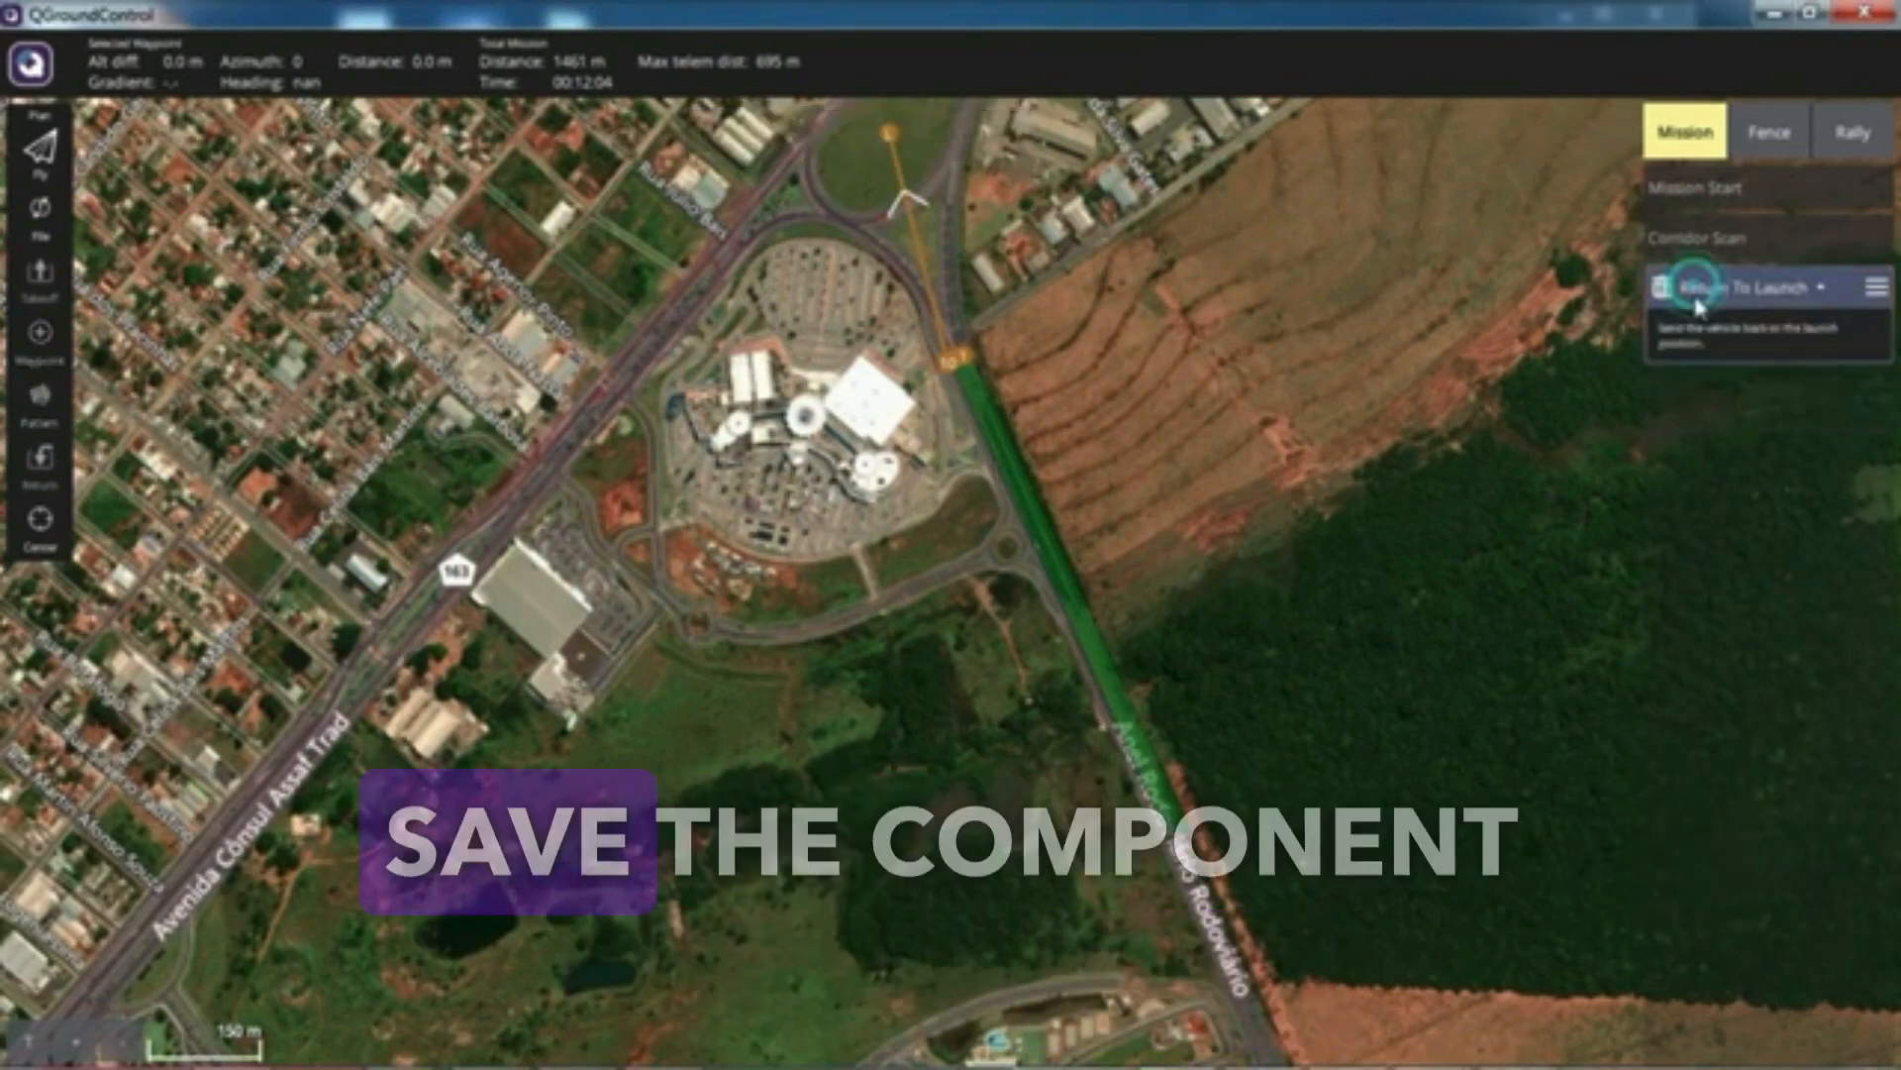
click(1689, 238)
Step: Export the mission waypoints as KML to qground antes limpeza.kml in the video corridor scan folder
click(40, 223)
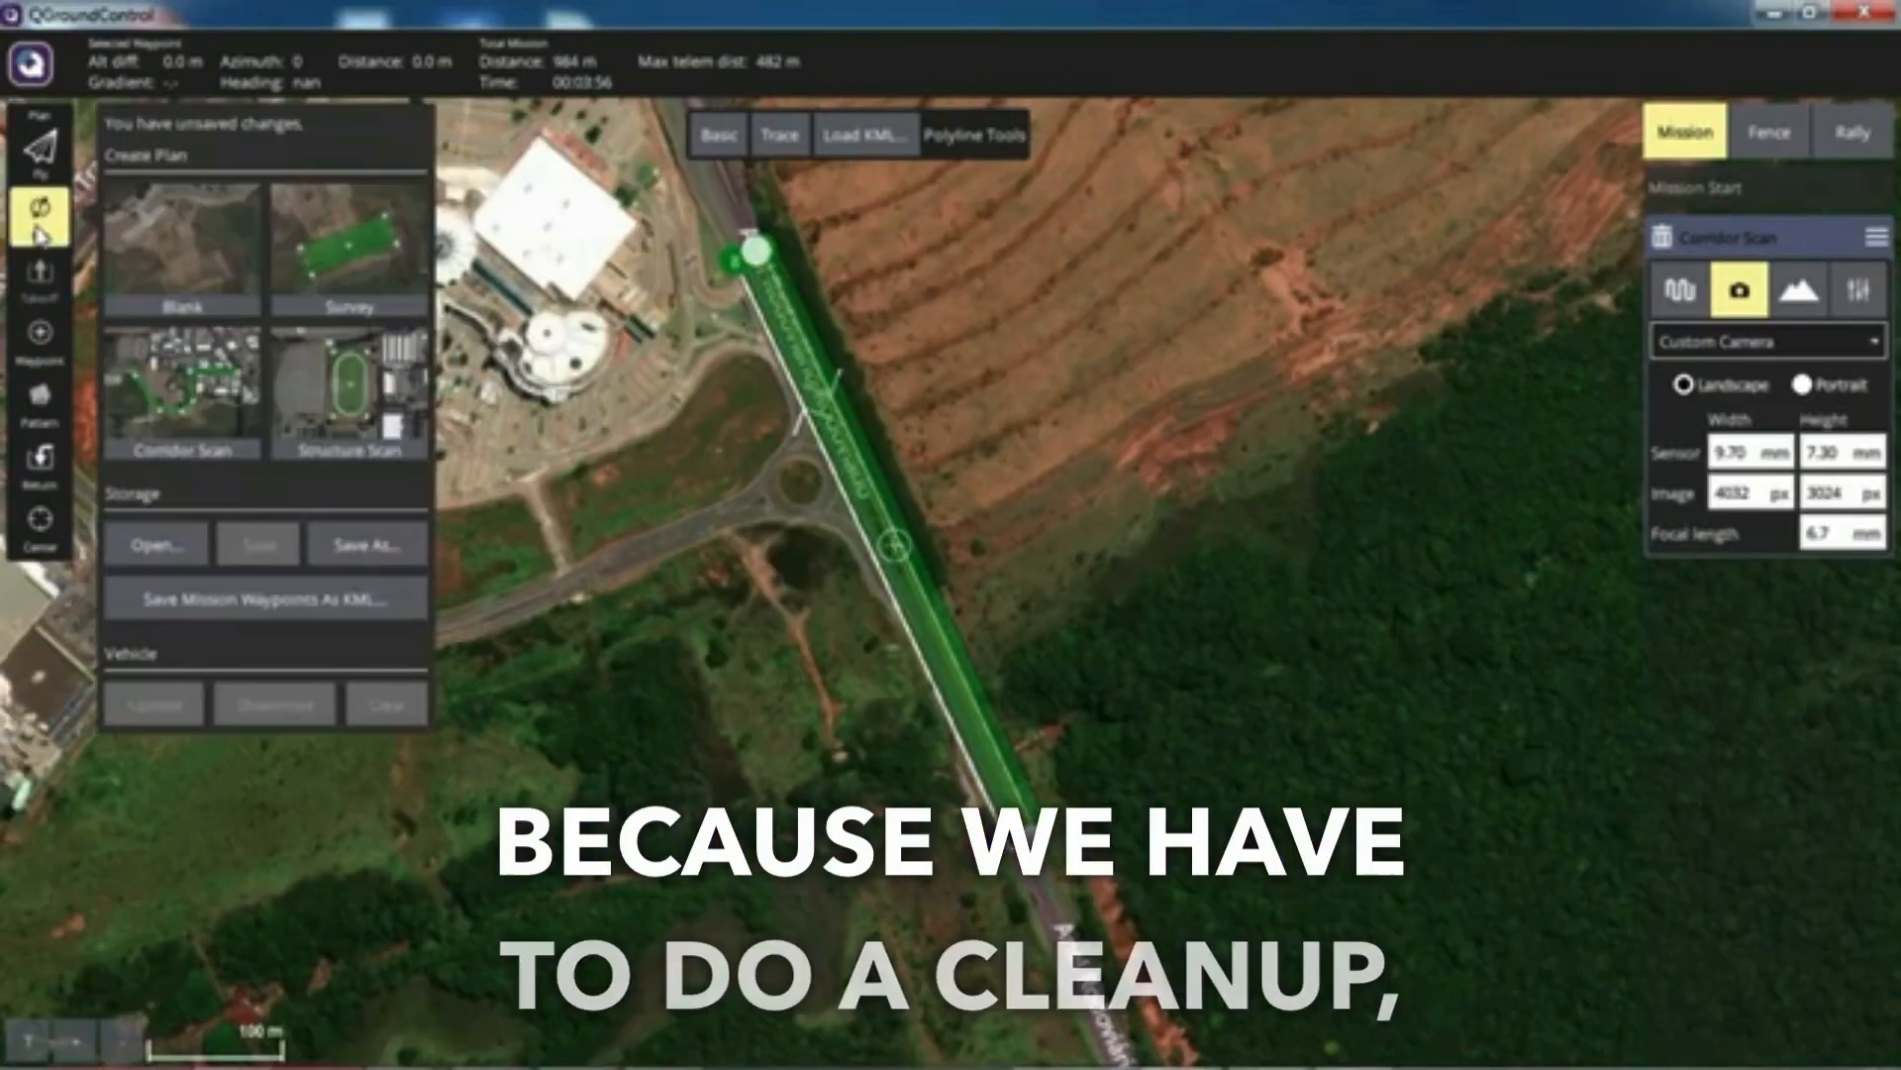
click(278, 599)
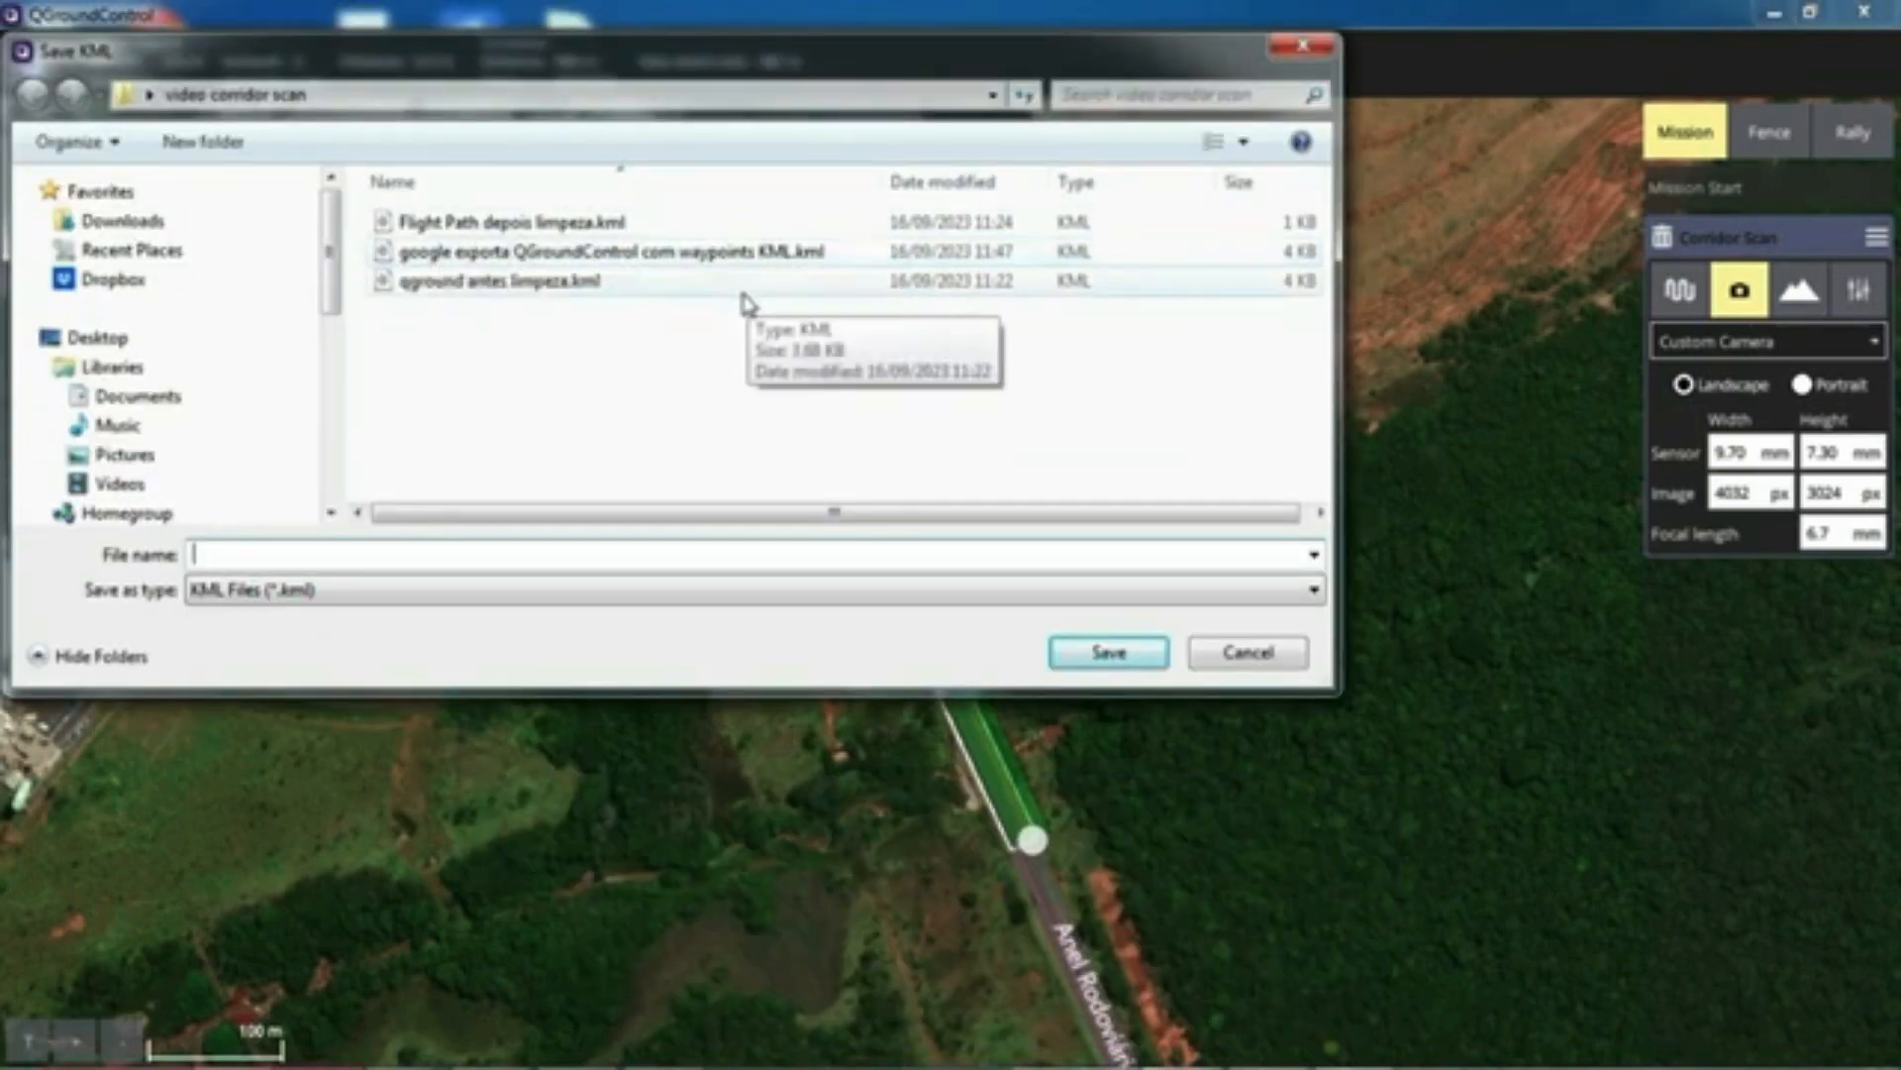
click(1304, 46)
Step: Open qground antes limpeza.kml from the desktop's video corridor scan folder in Google Earth Pro
click(1769, 14)
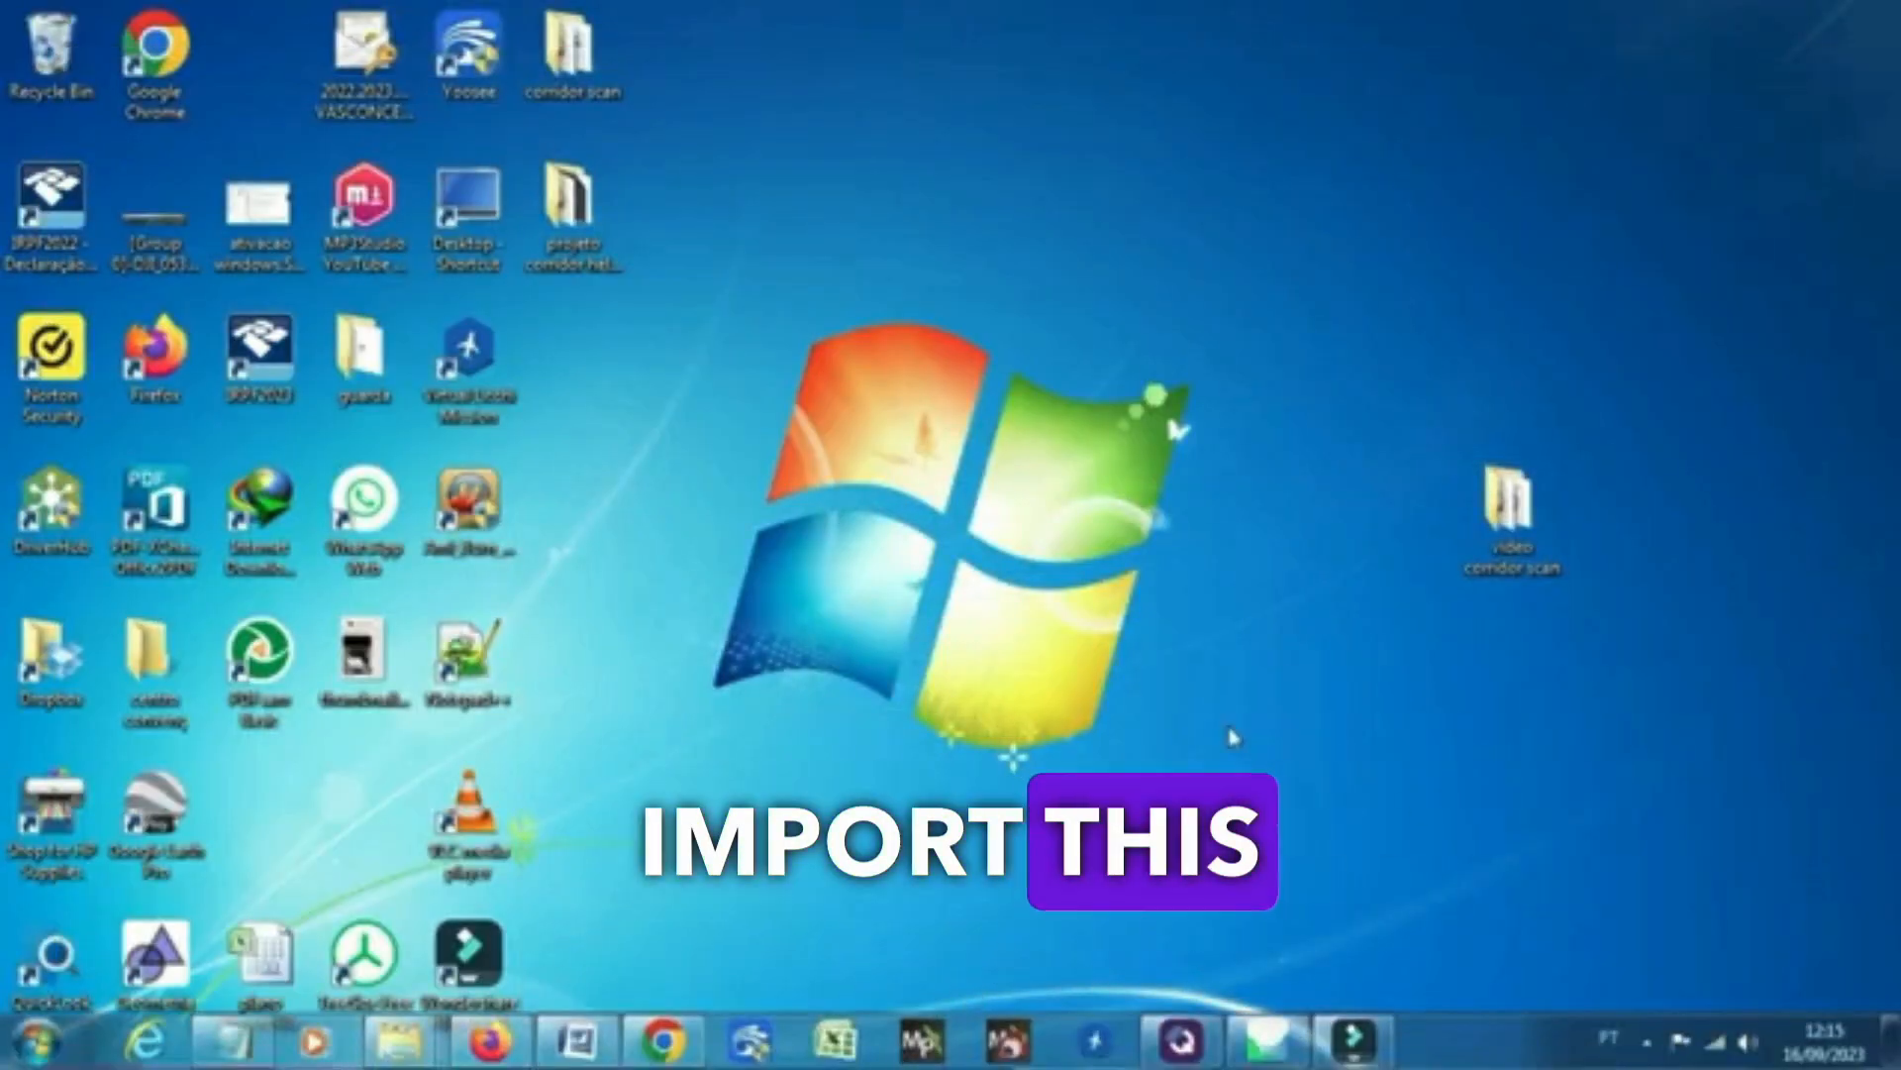
double_click(1506, 505)
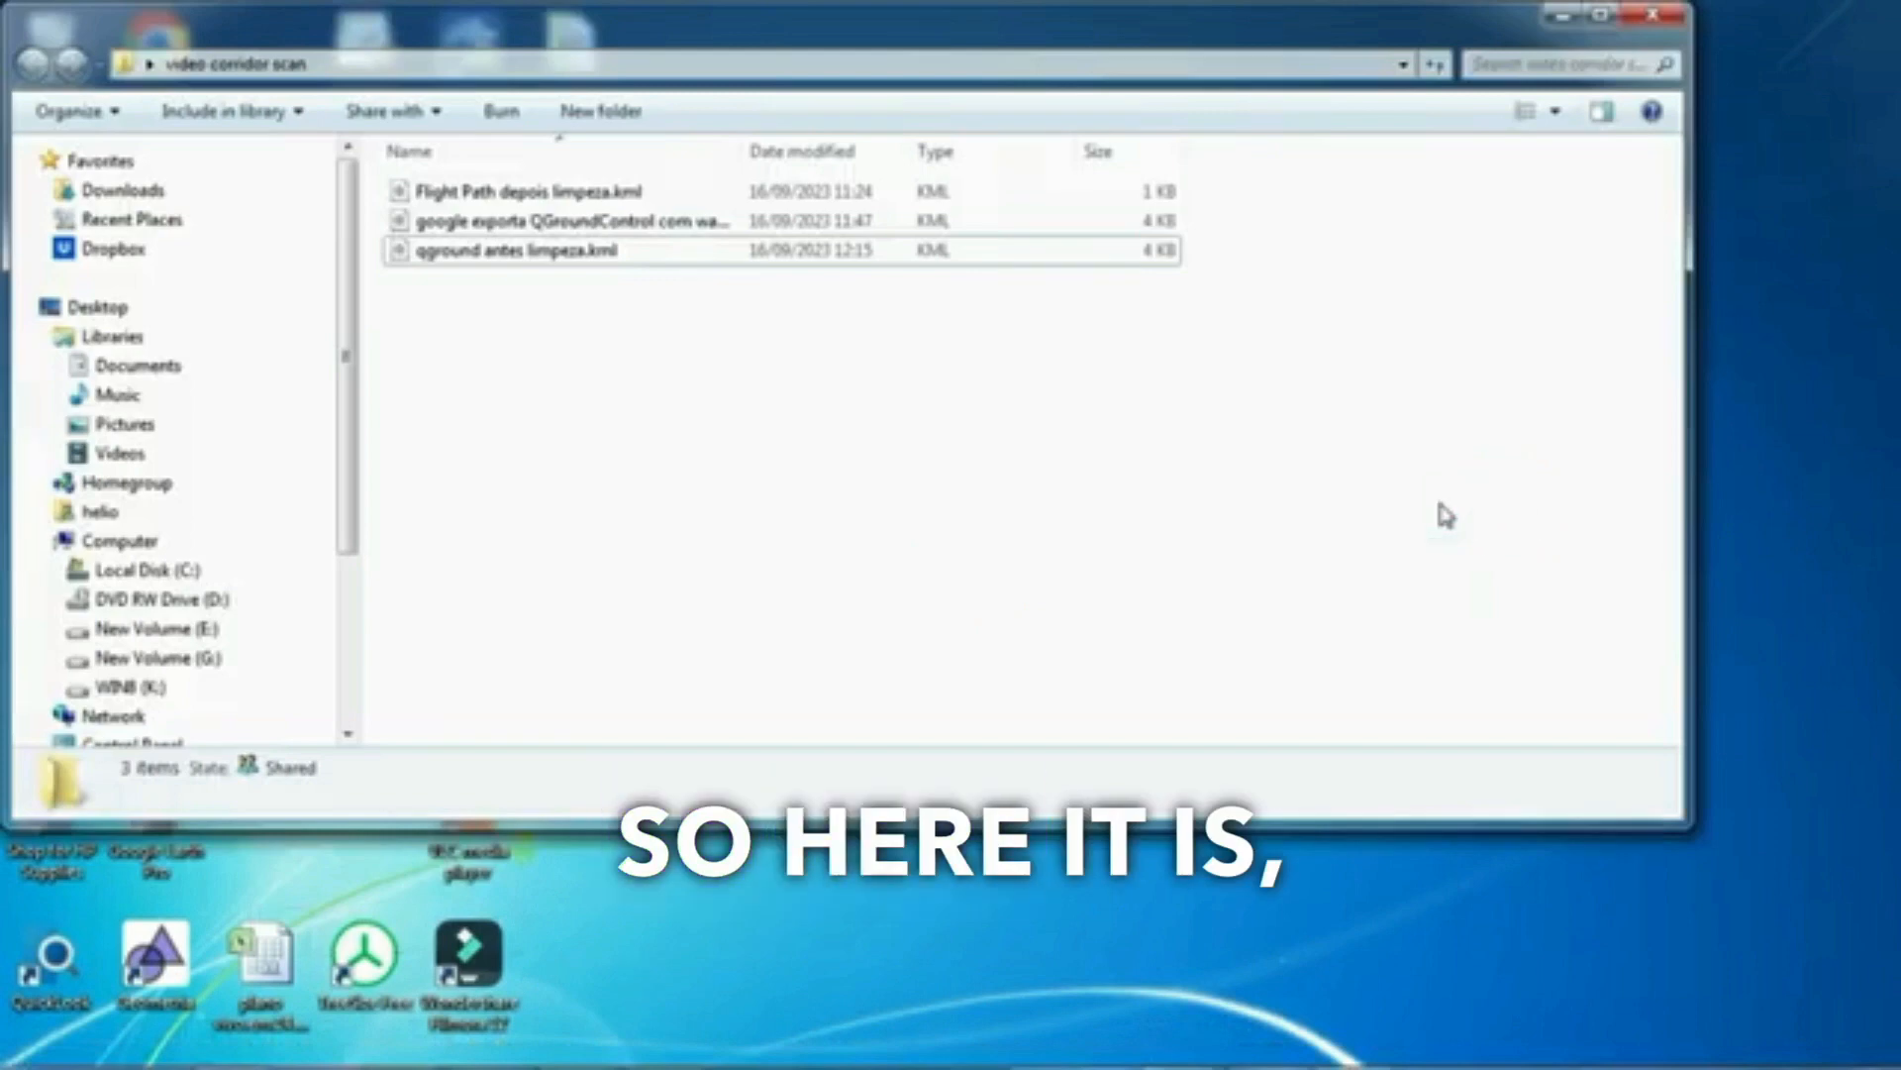
click(522, 256)
double_click(522, 255)
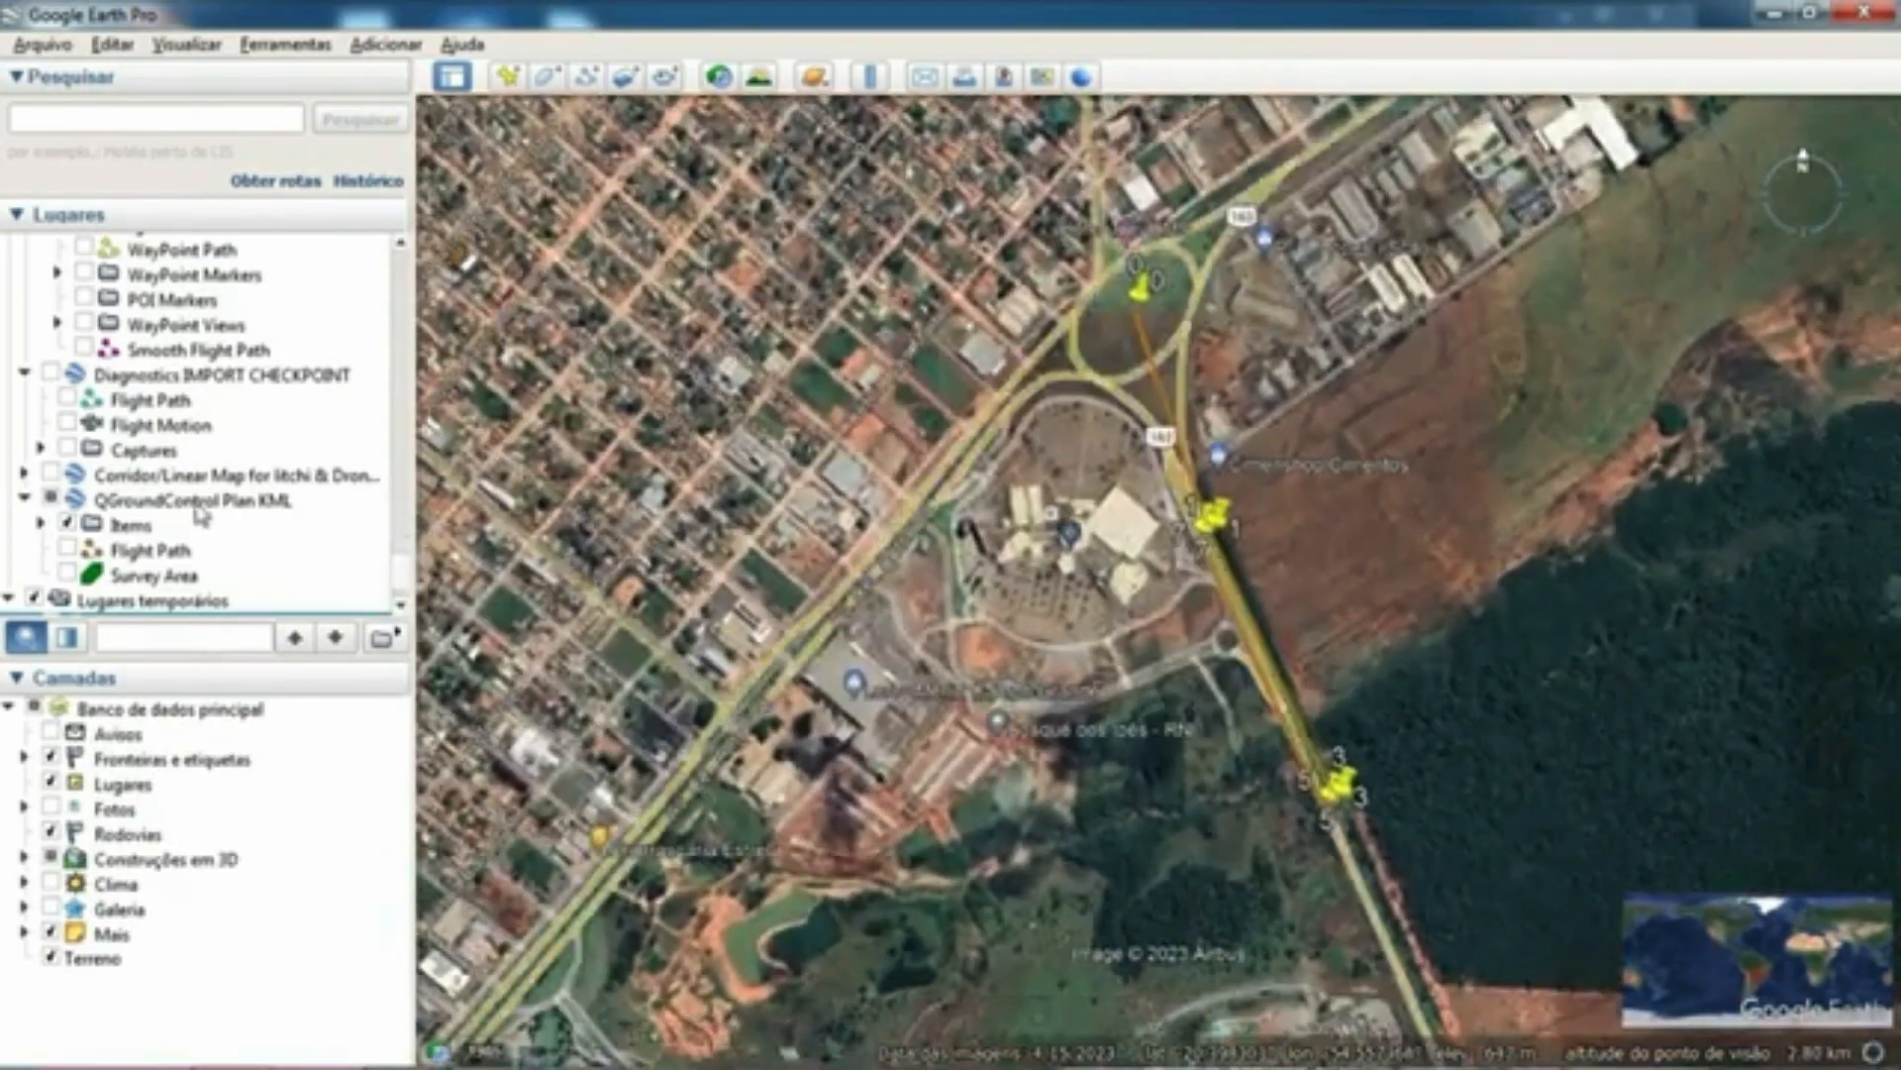
click(197, 503)
right_click(197, 508)
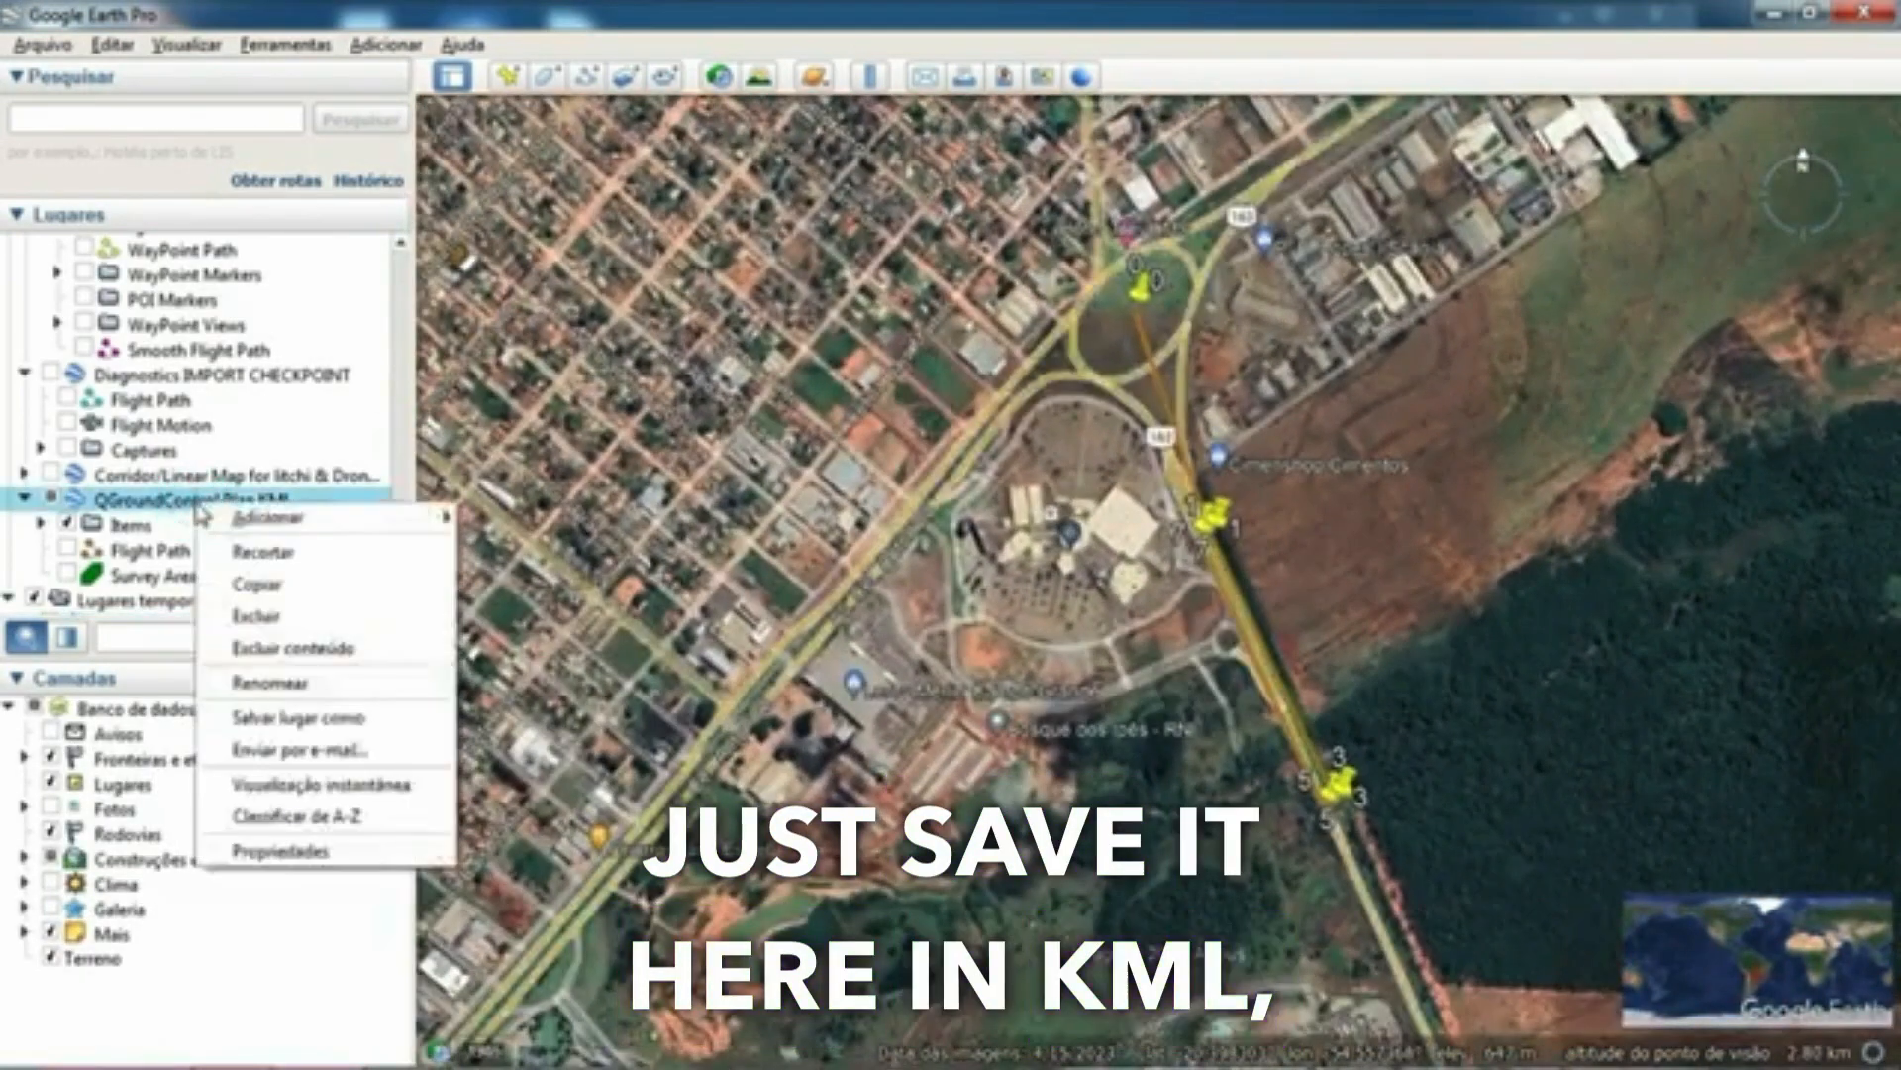
click(350, 730)
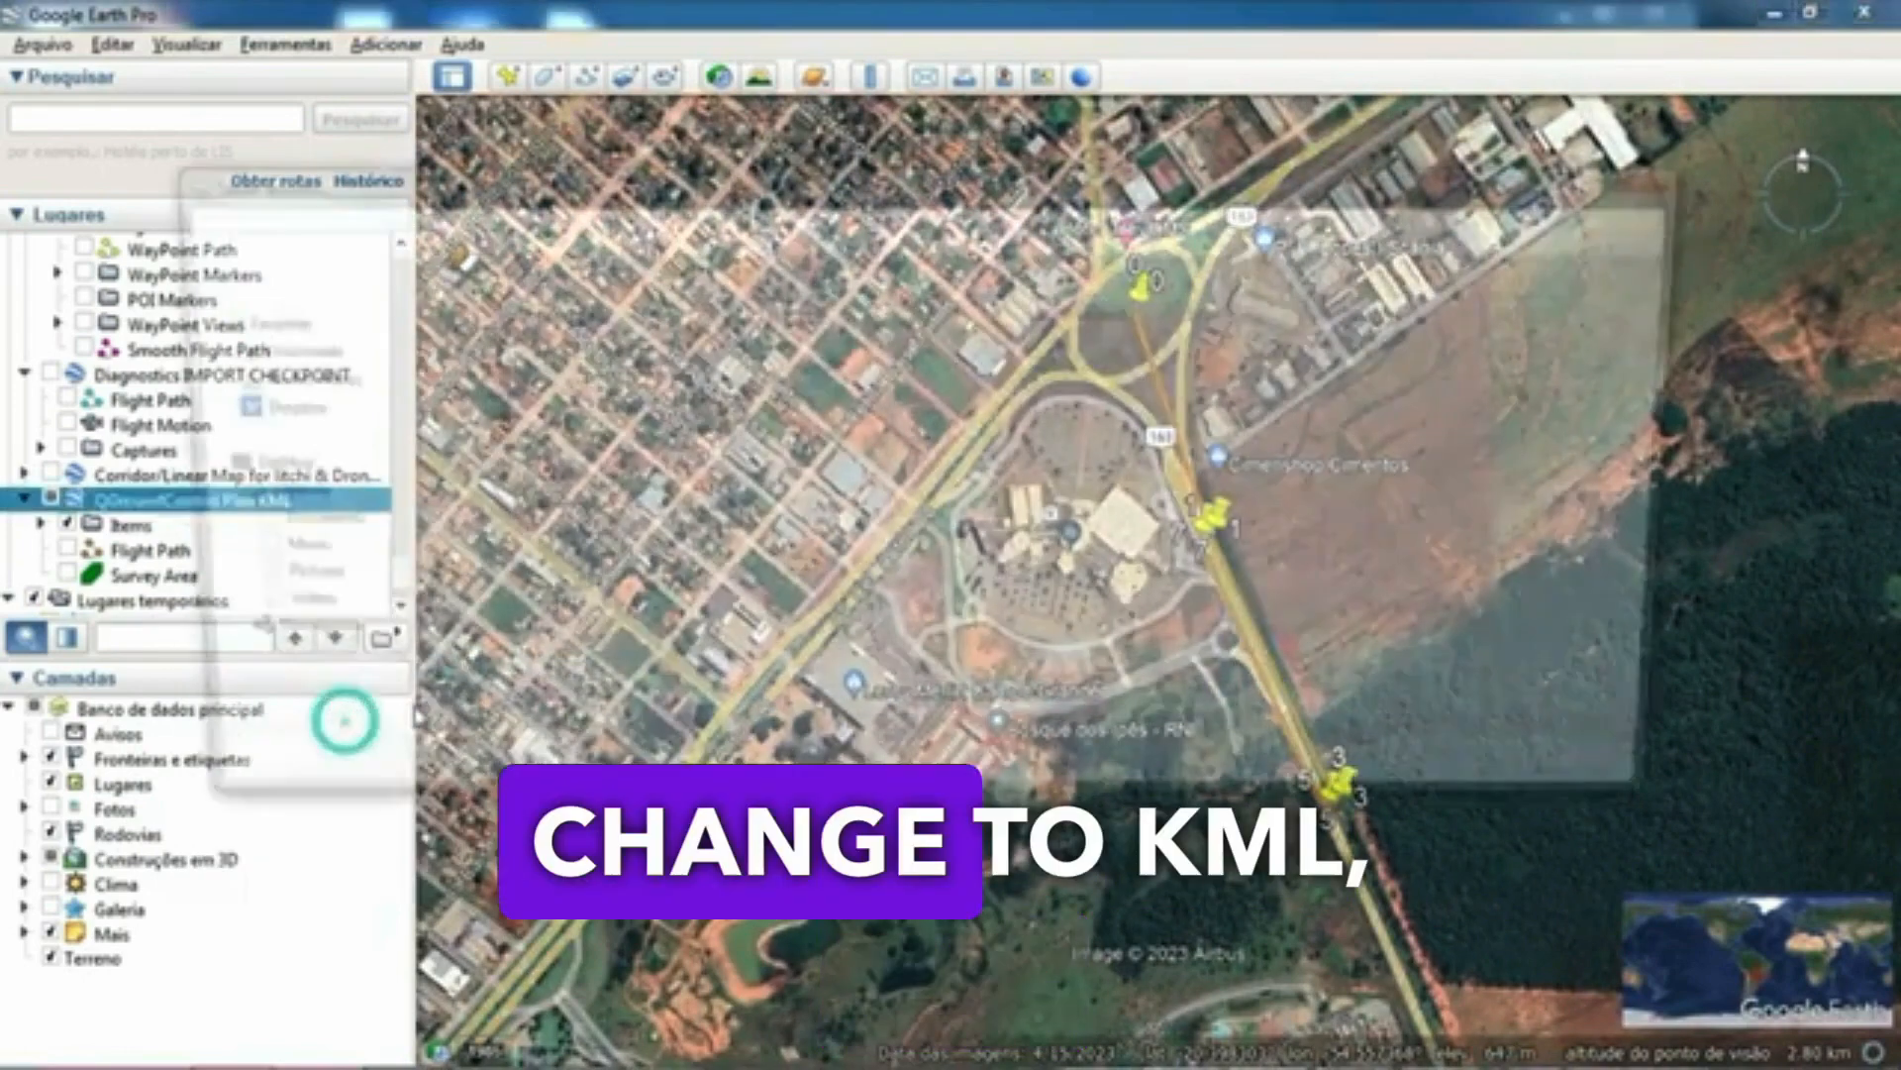
click(584, 730)
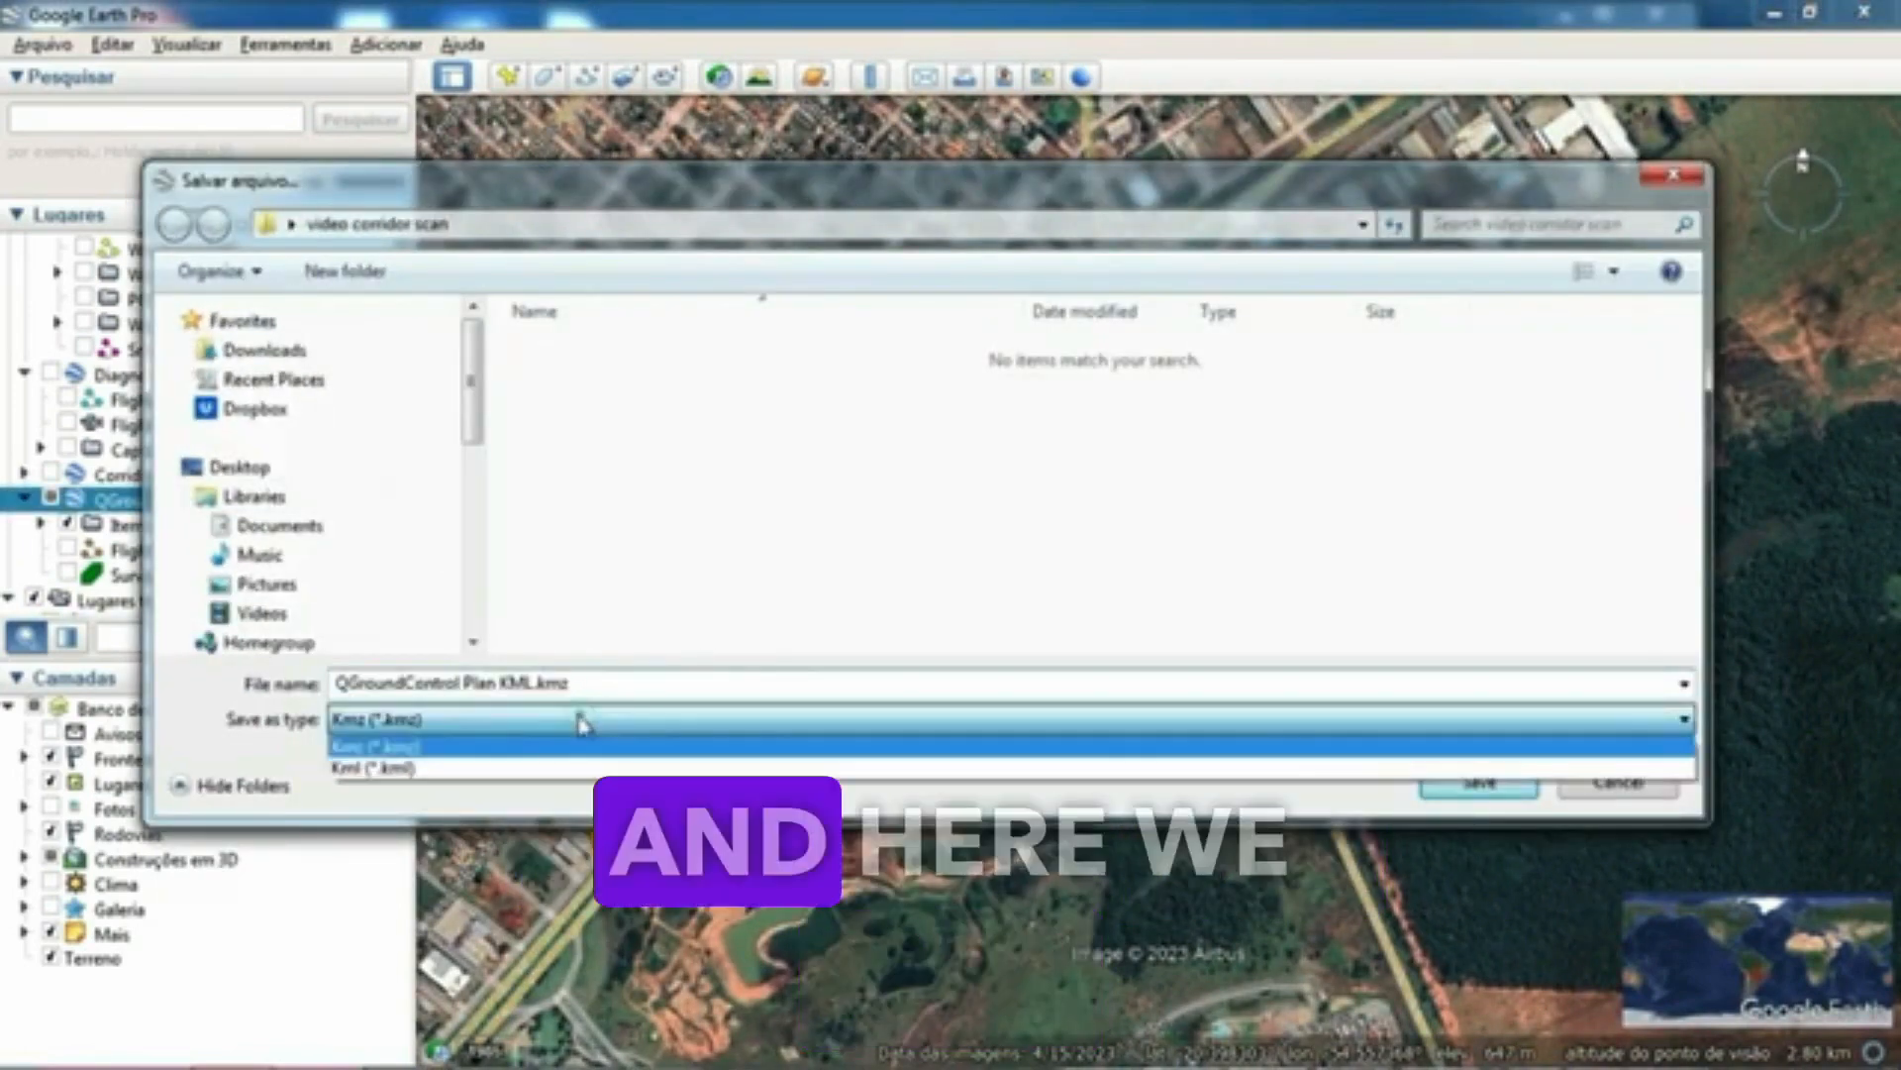
click(1644, 798)
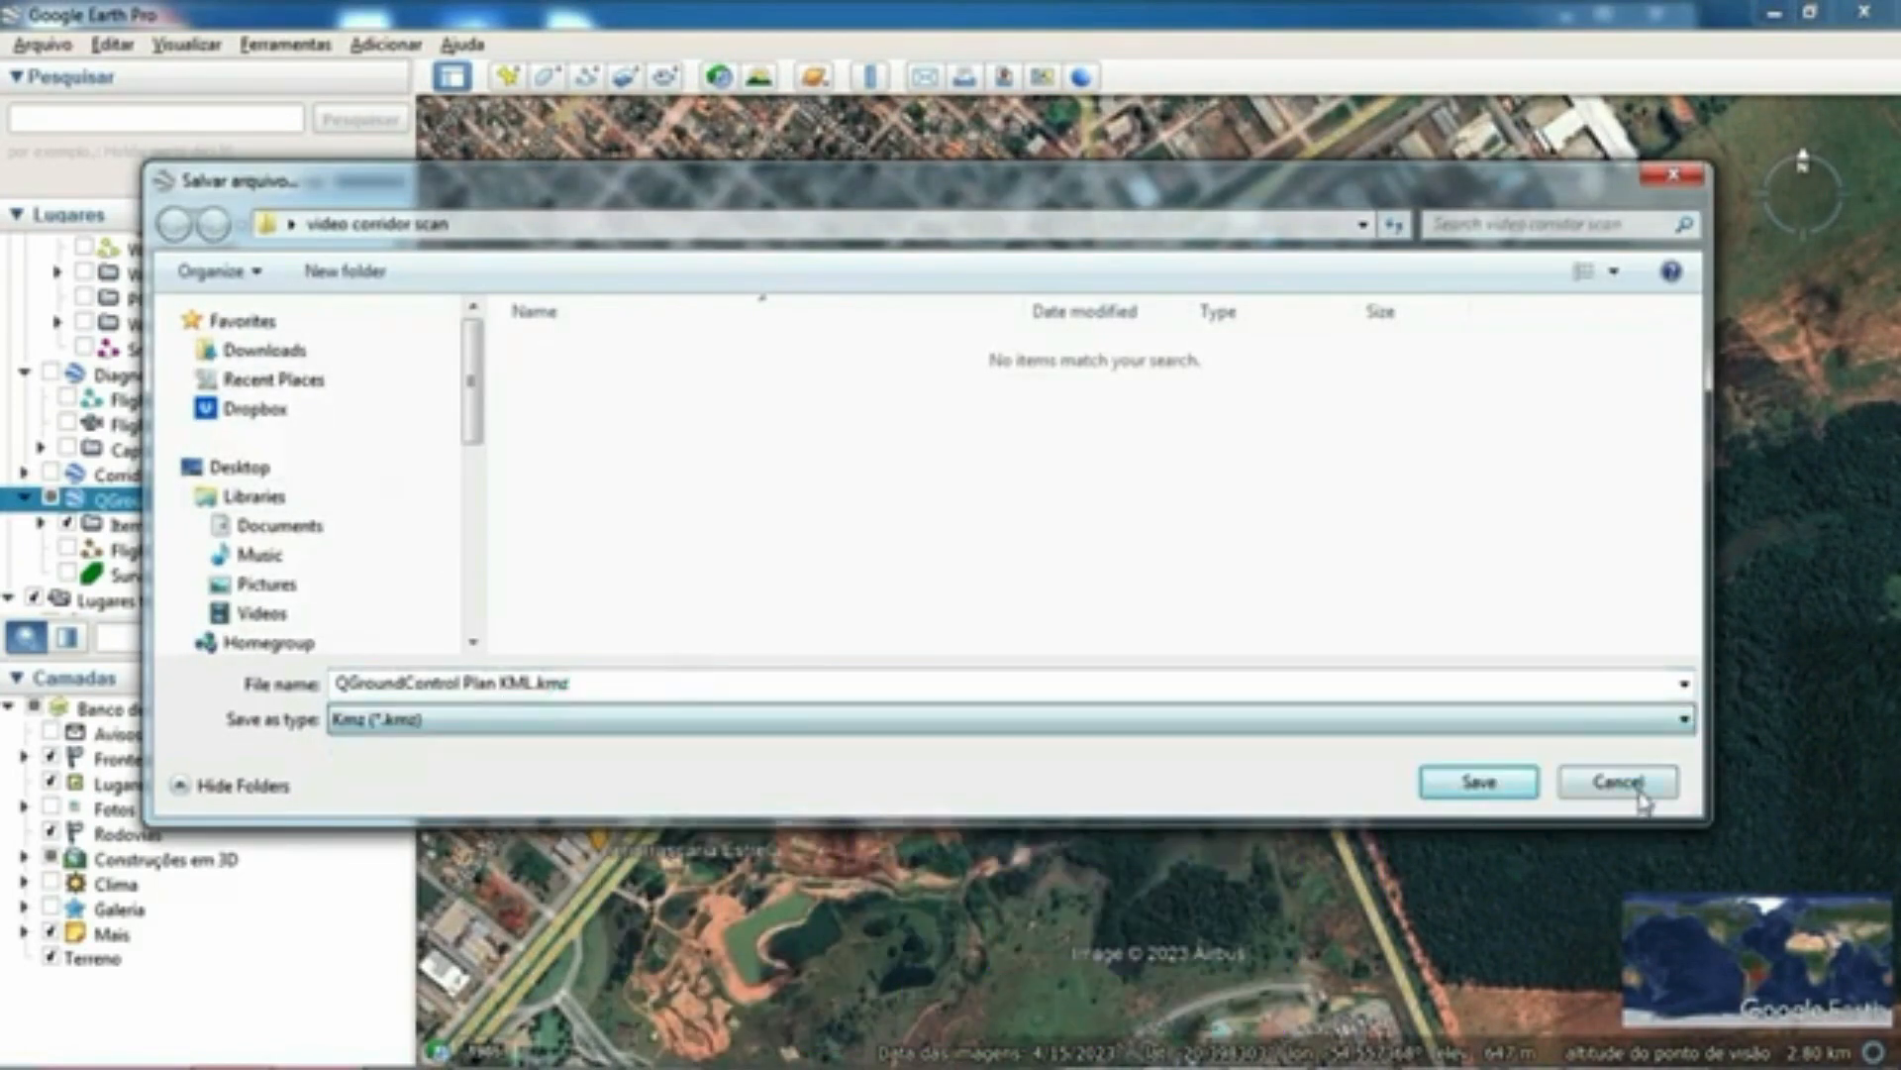
click(1647, 793)
Step: Return to the video corridor scan folder and fit the Name column to the full file names
click(1772, 19)
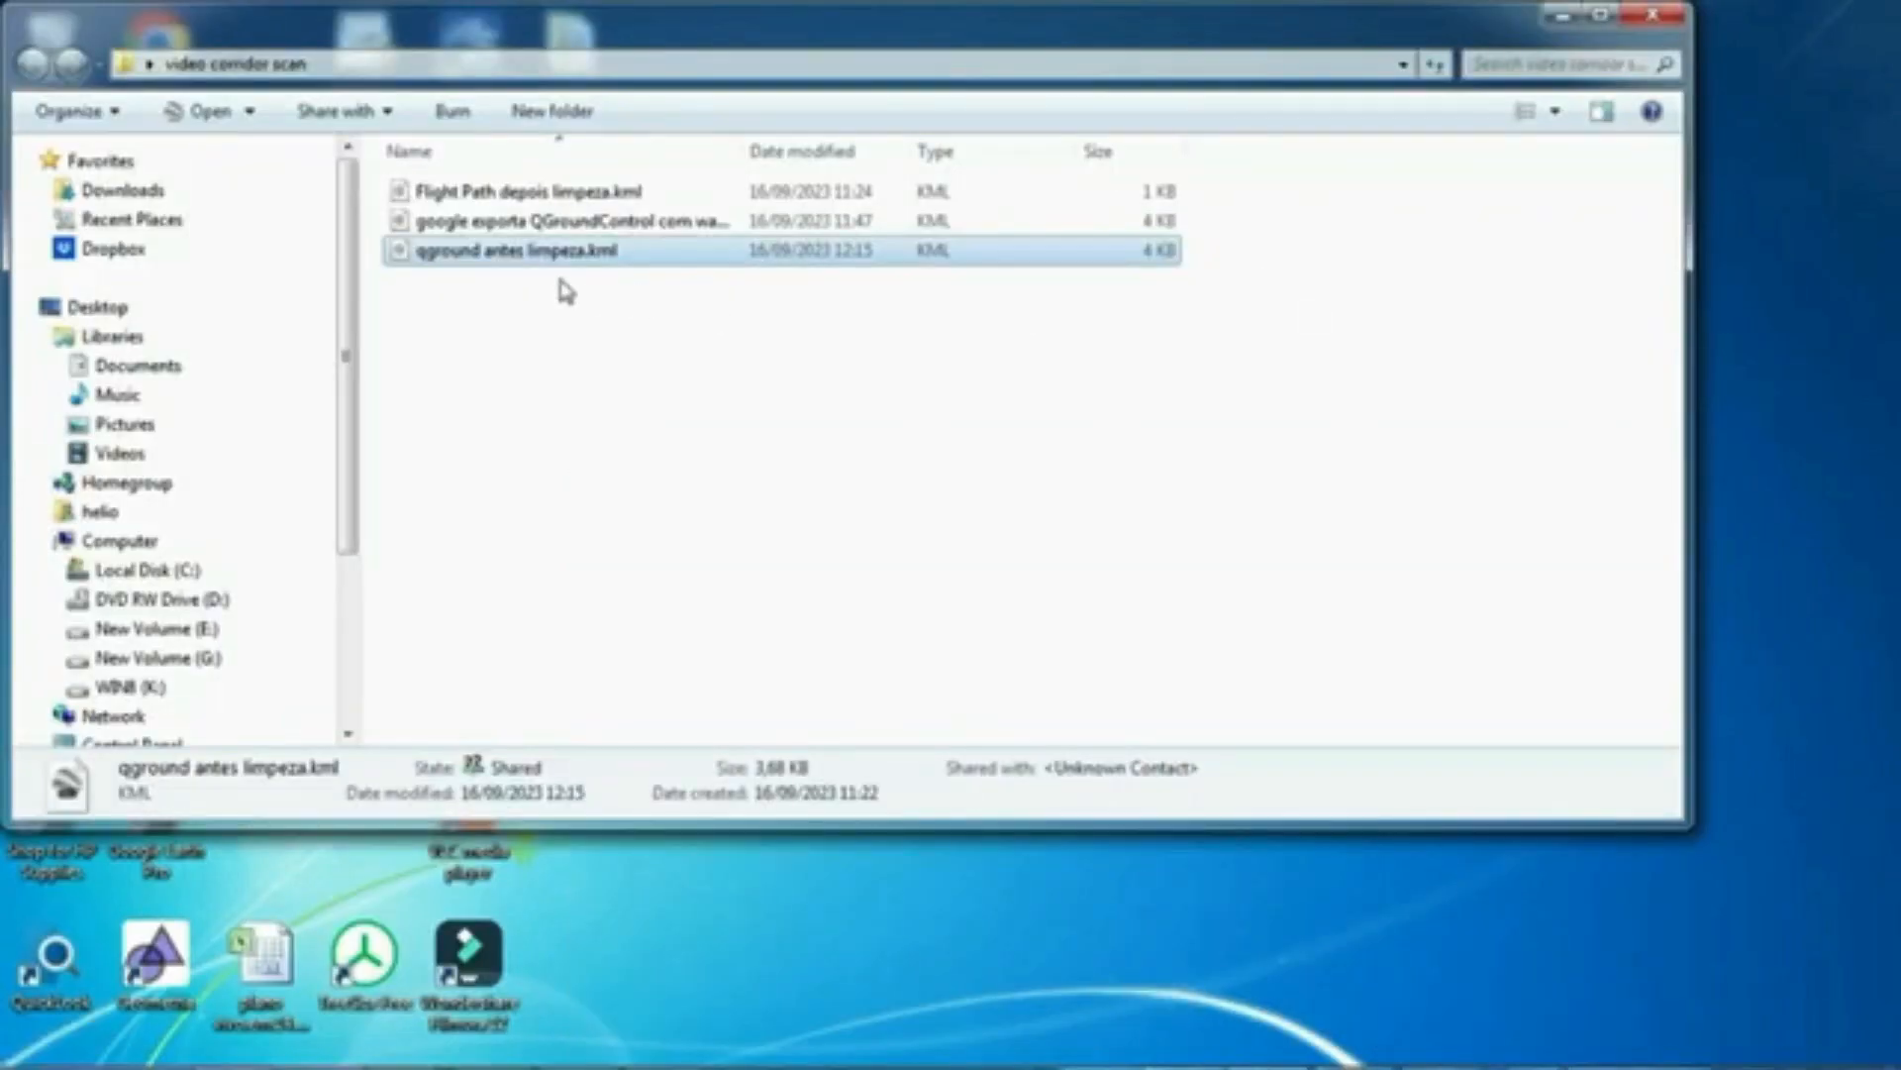
click(530, 393)
double_click(739, 152)
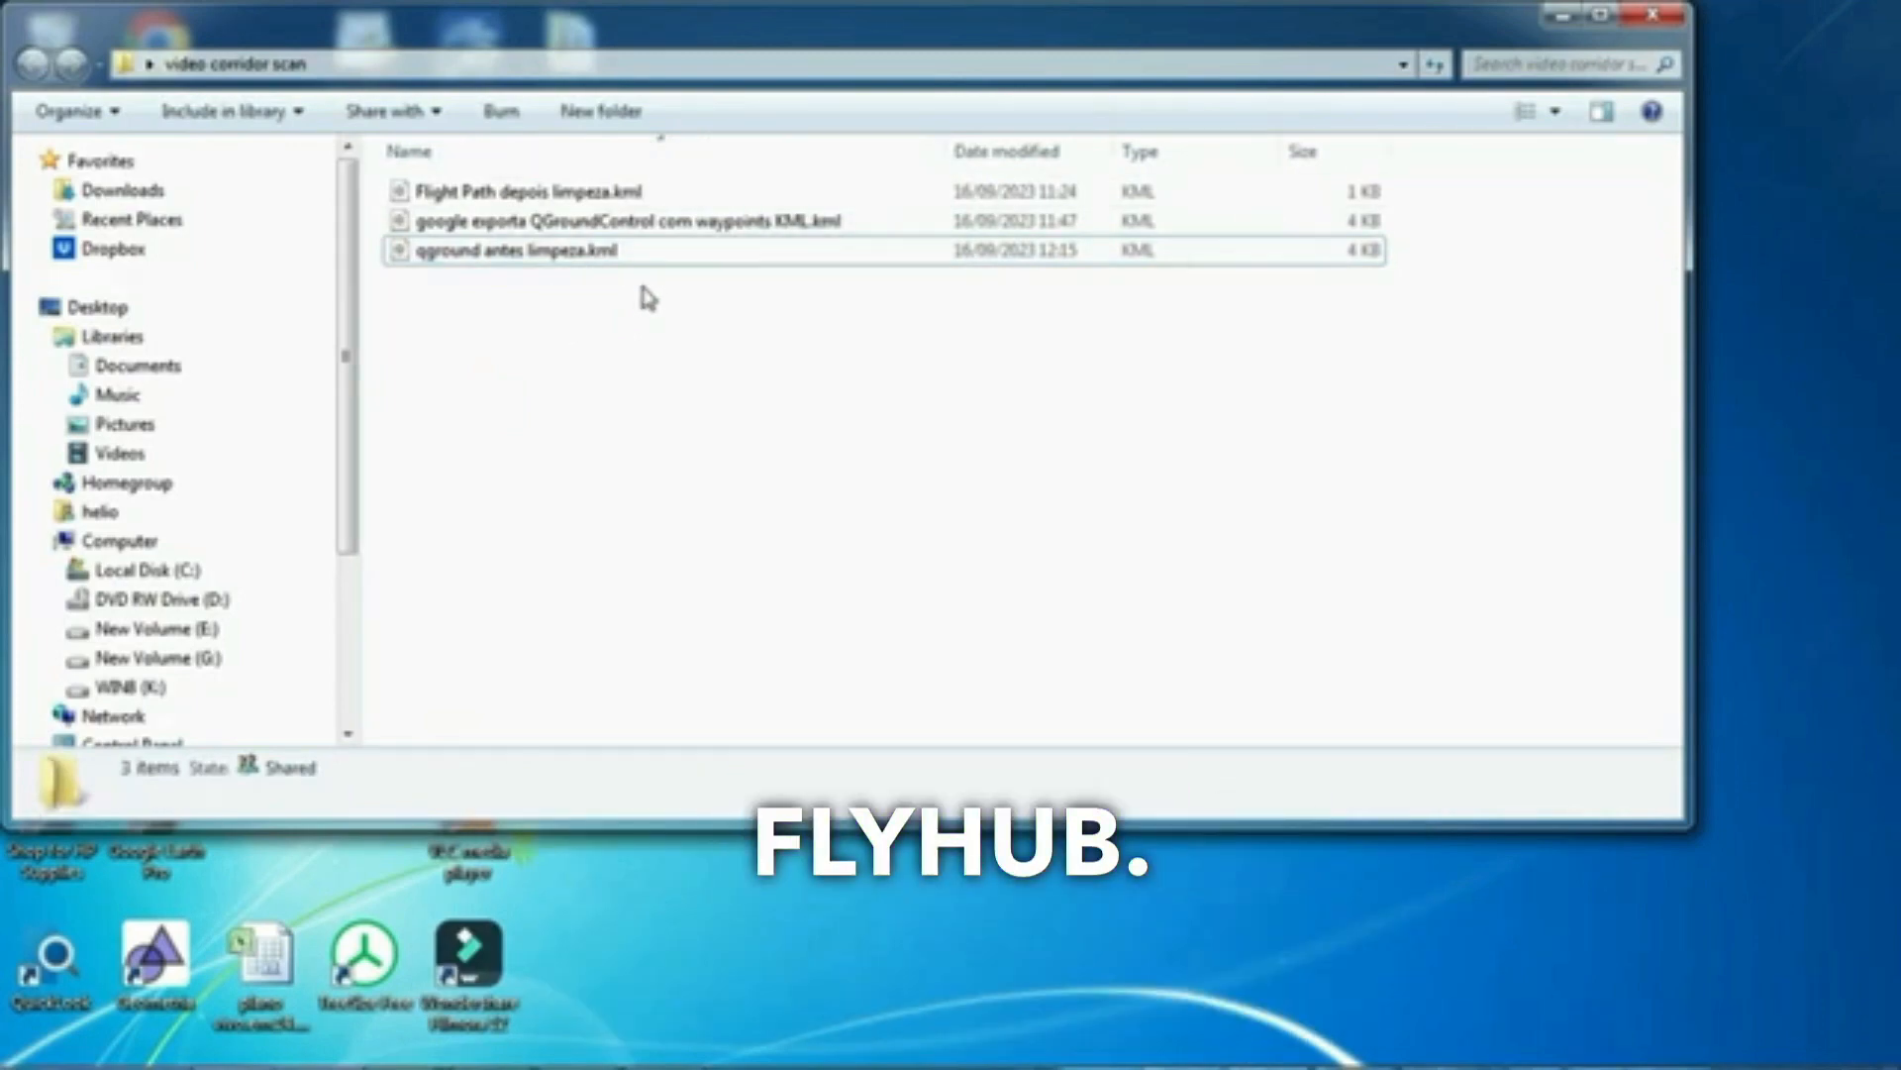
Step: Switch to Litchi Mission Hub in the browser and import Flight Path depois limpeza.kml into a new mission
click(1576, 30)
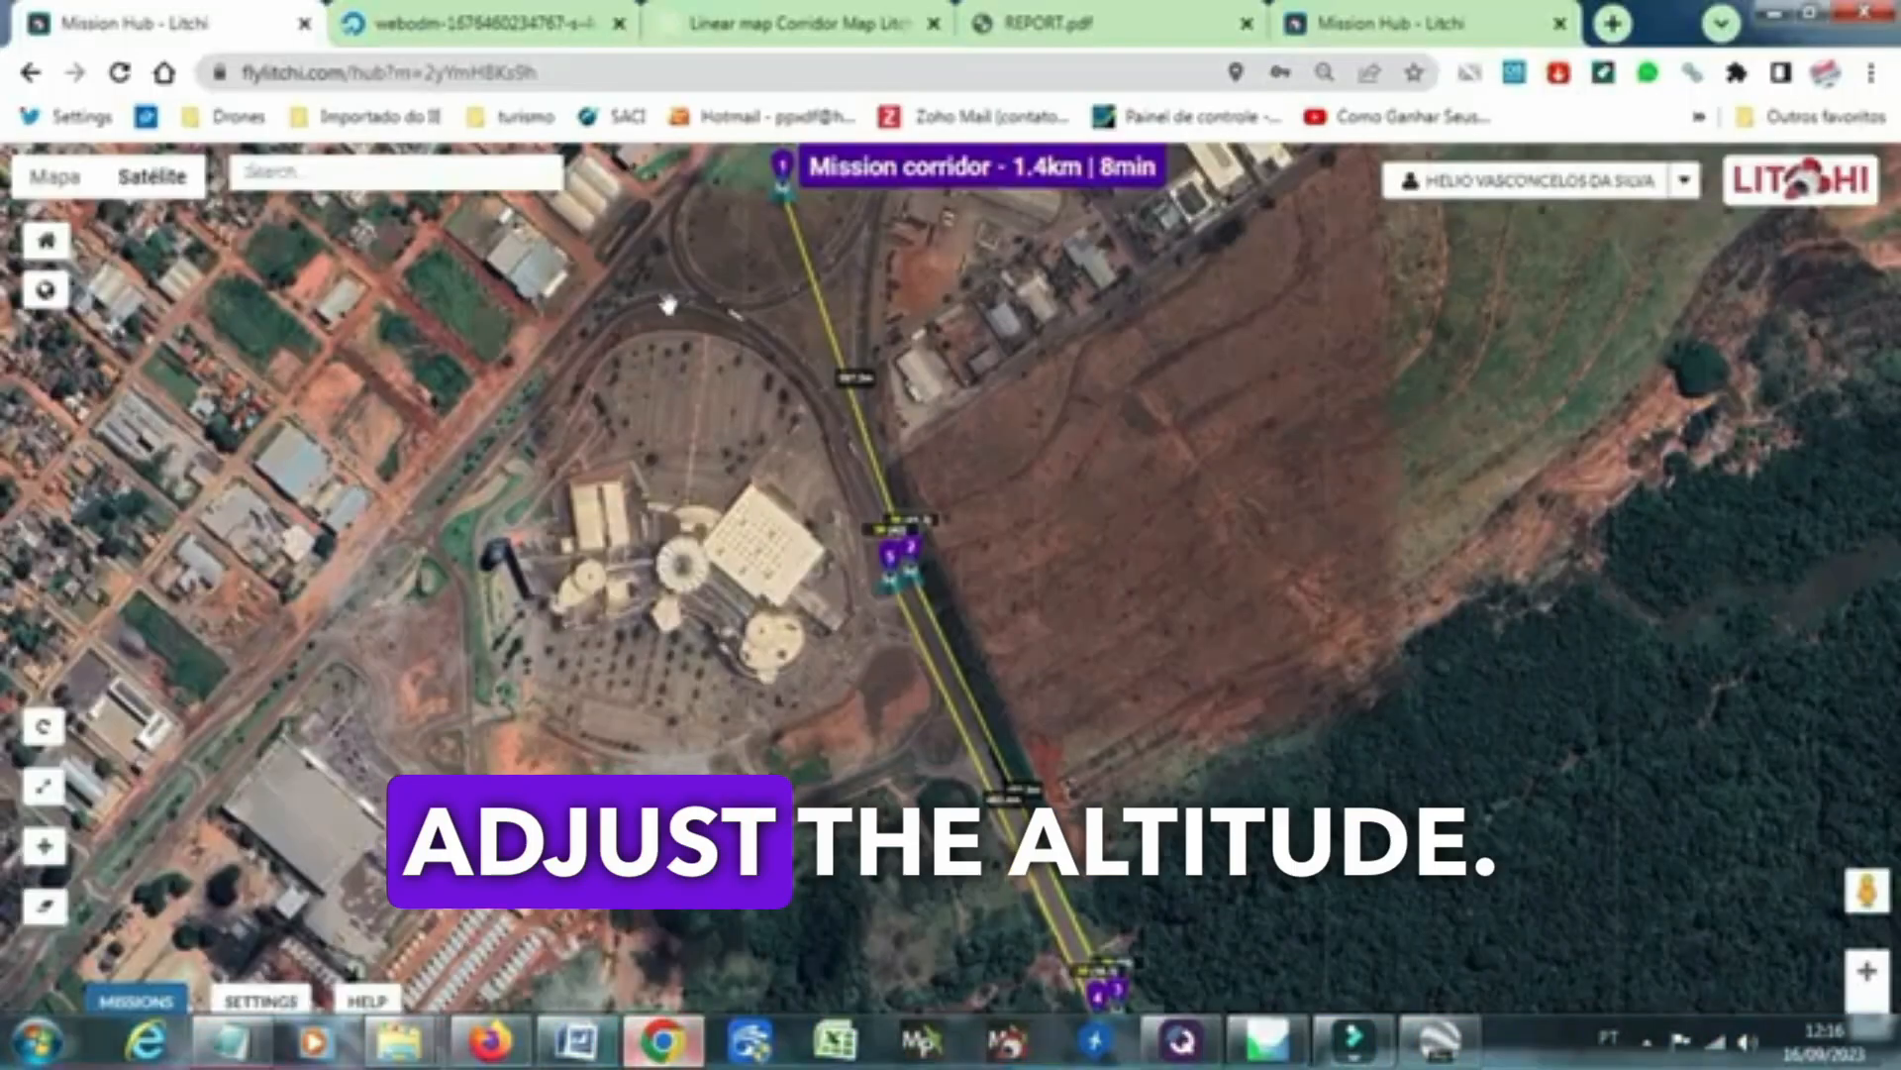
click(1355, 29)
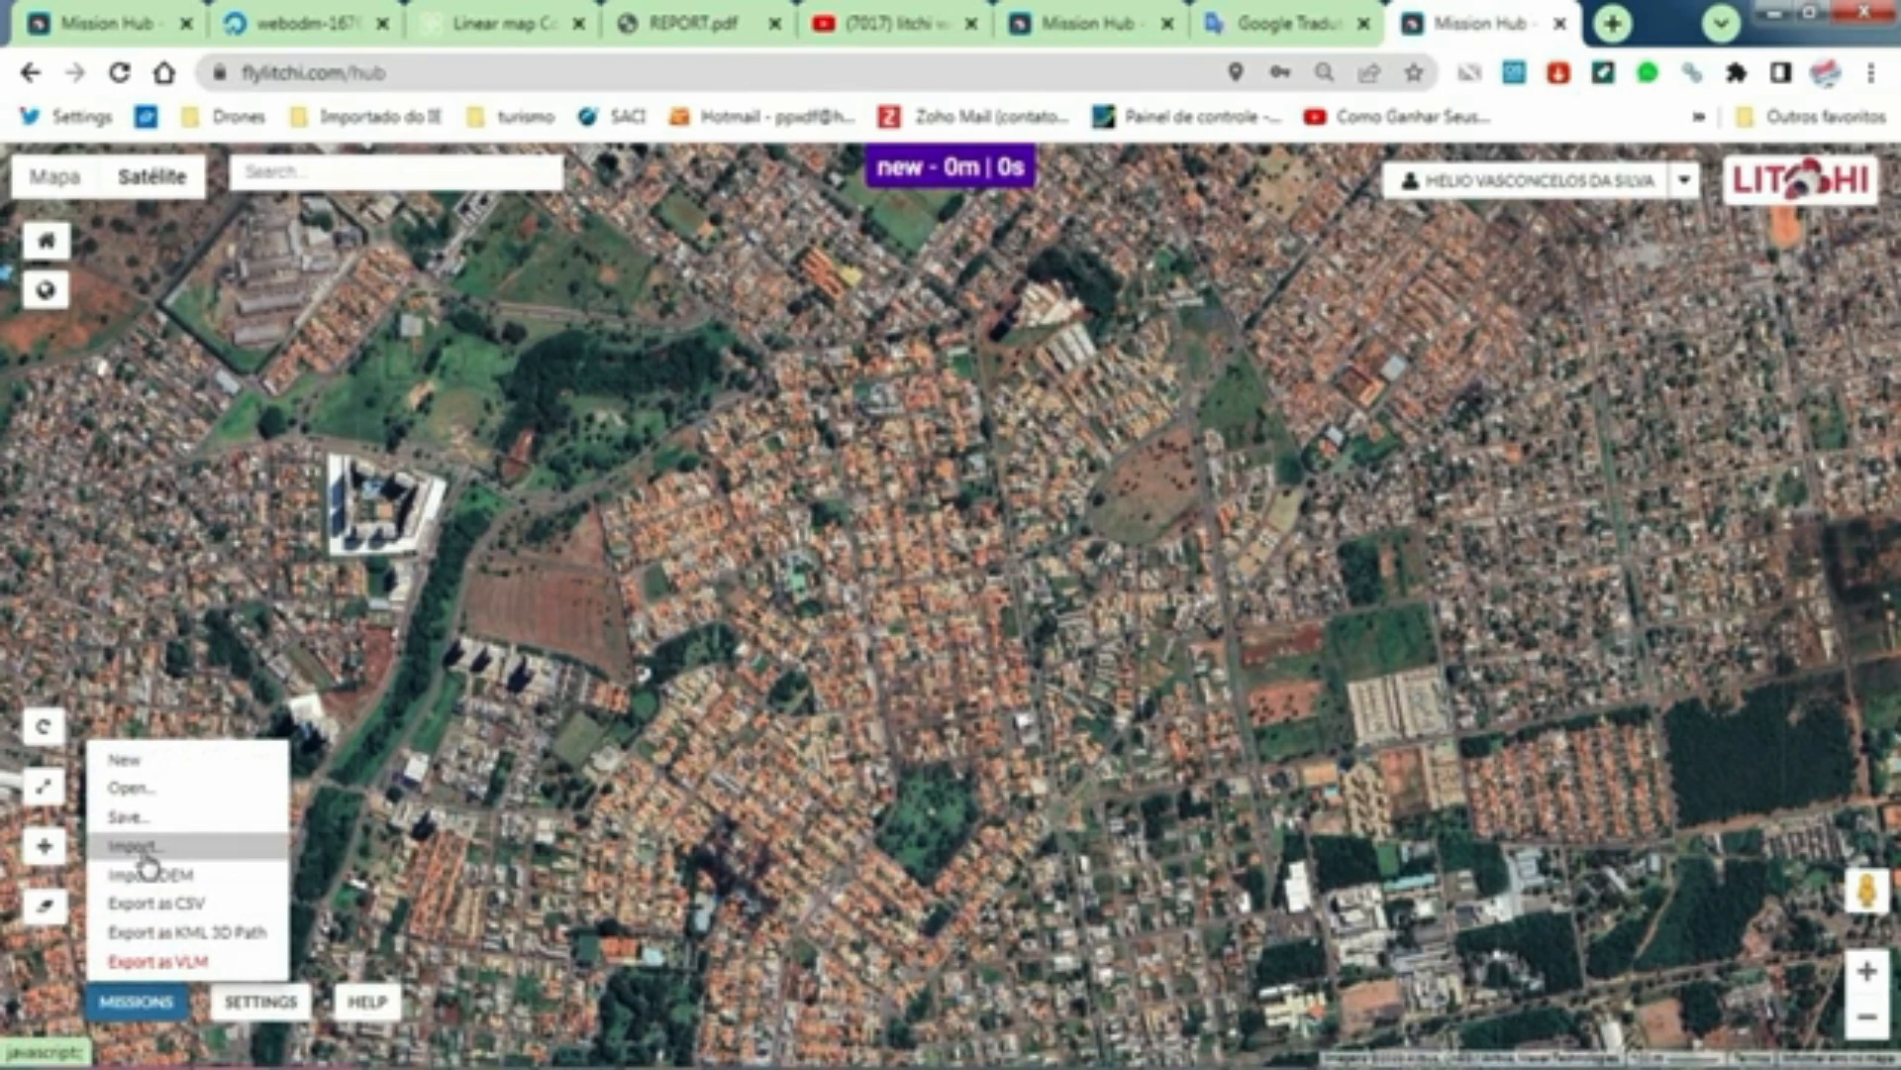
click(140, 847)
click(520, 534)
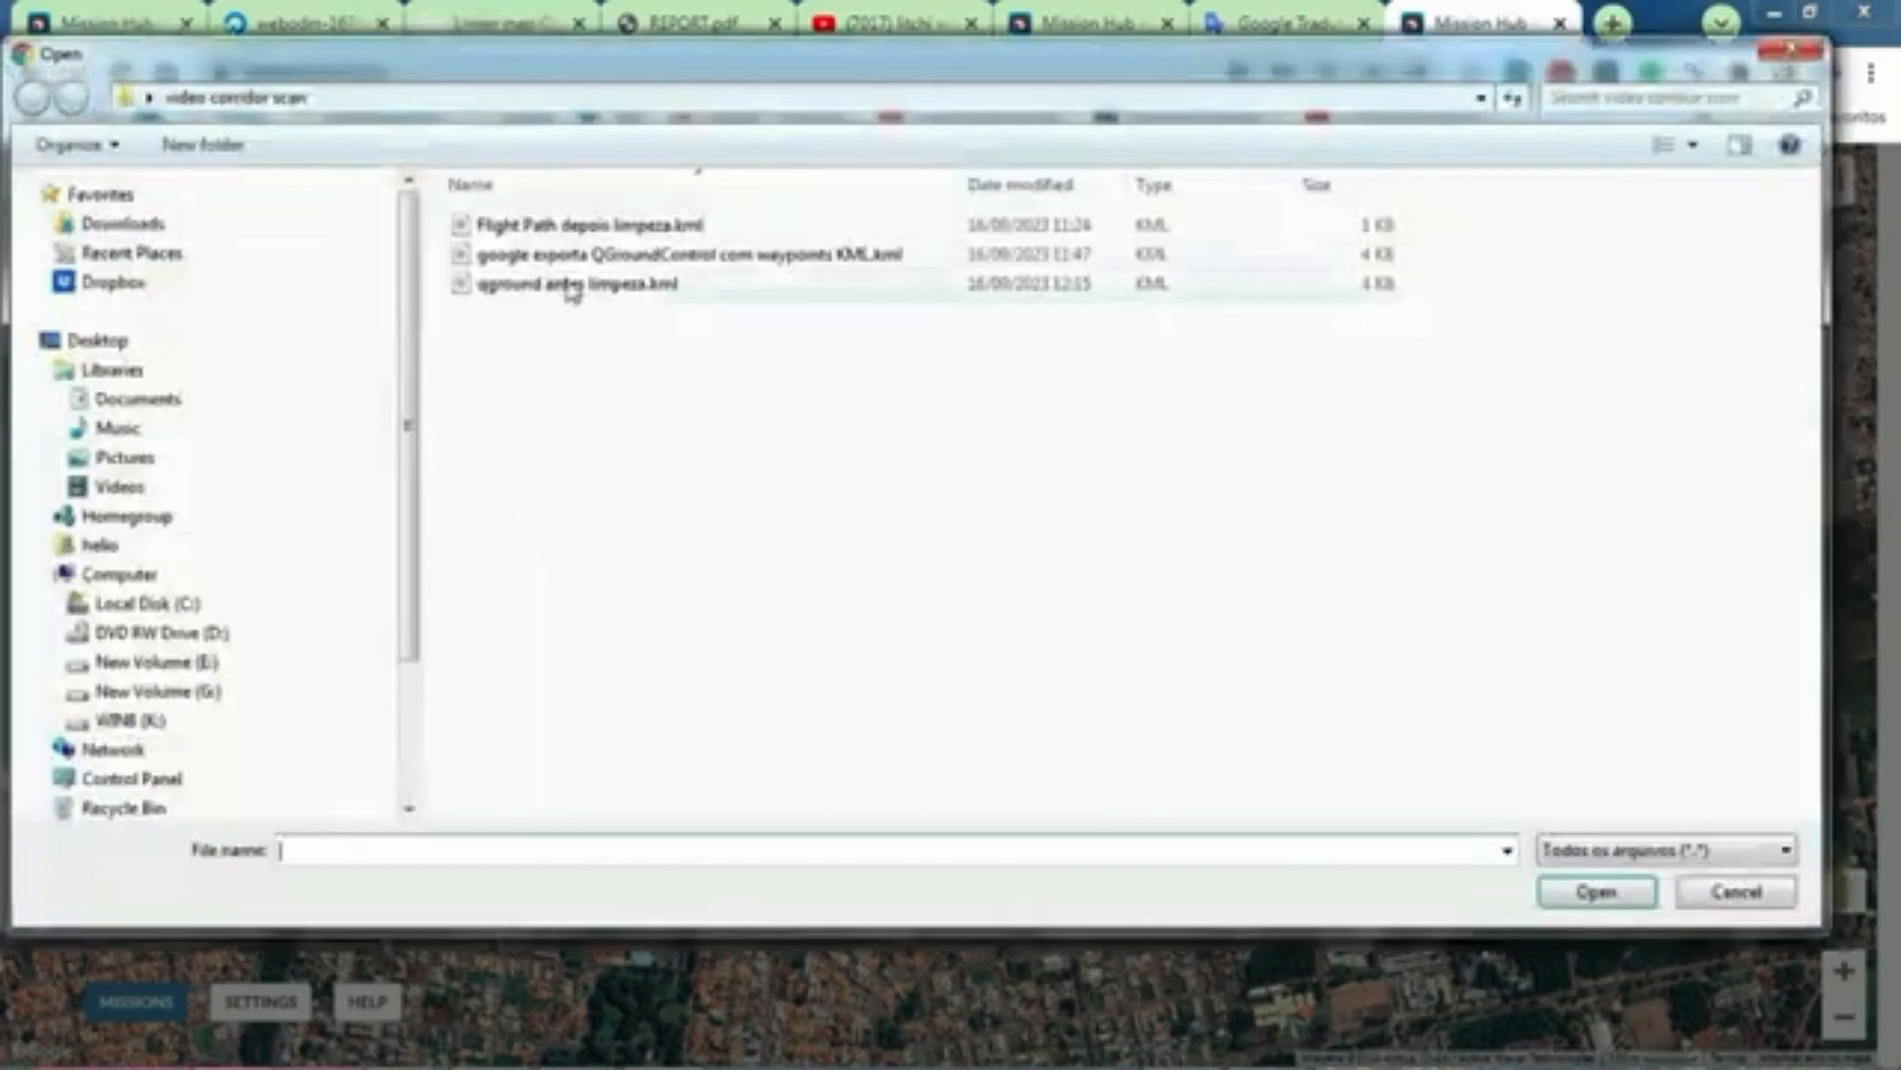
double_click(569, 225)
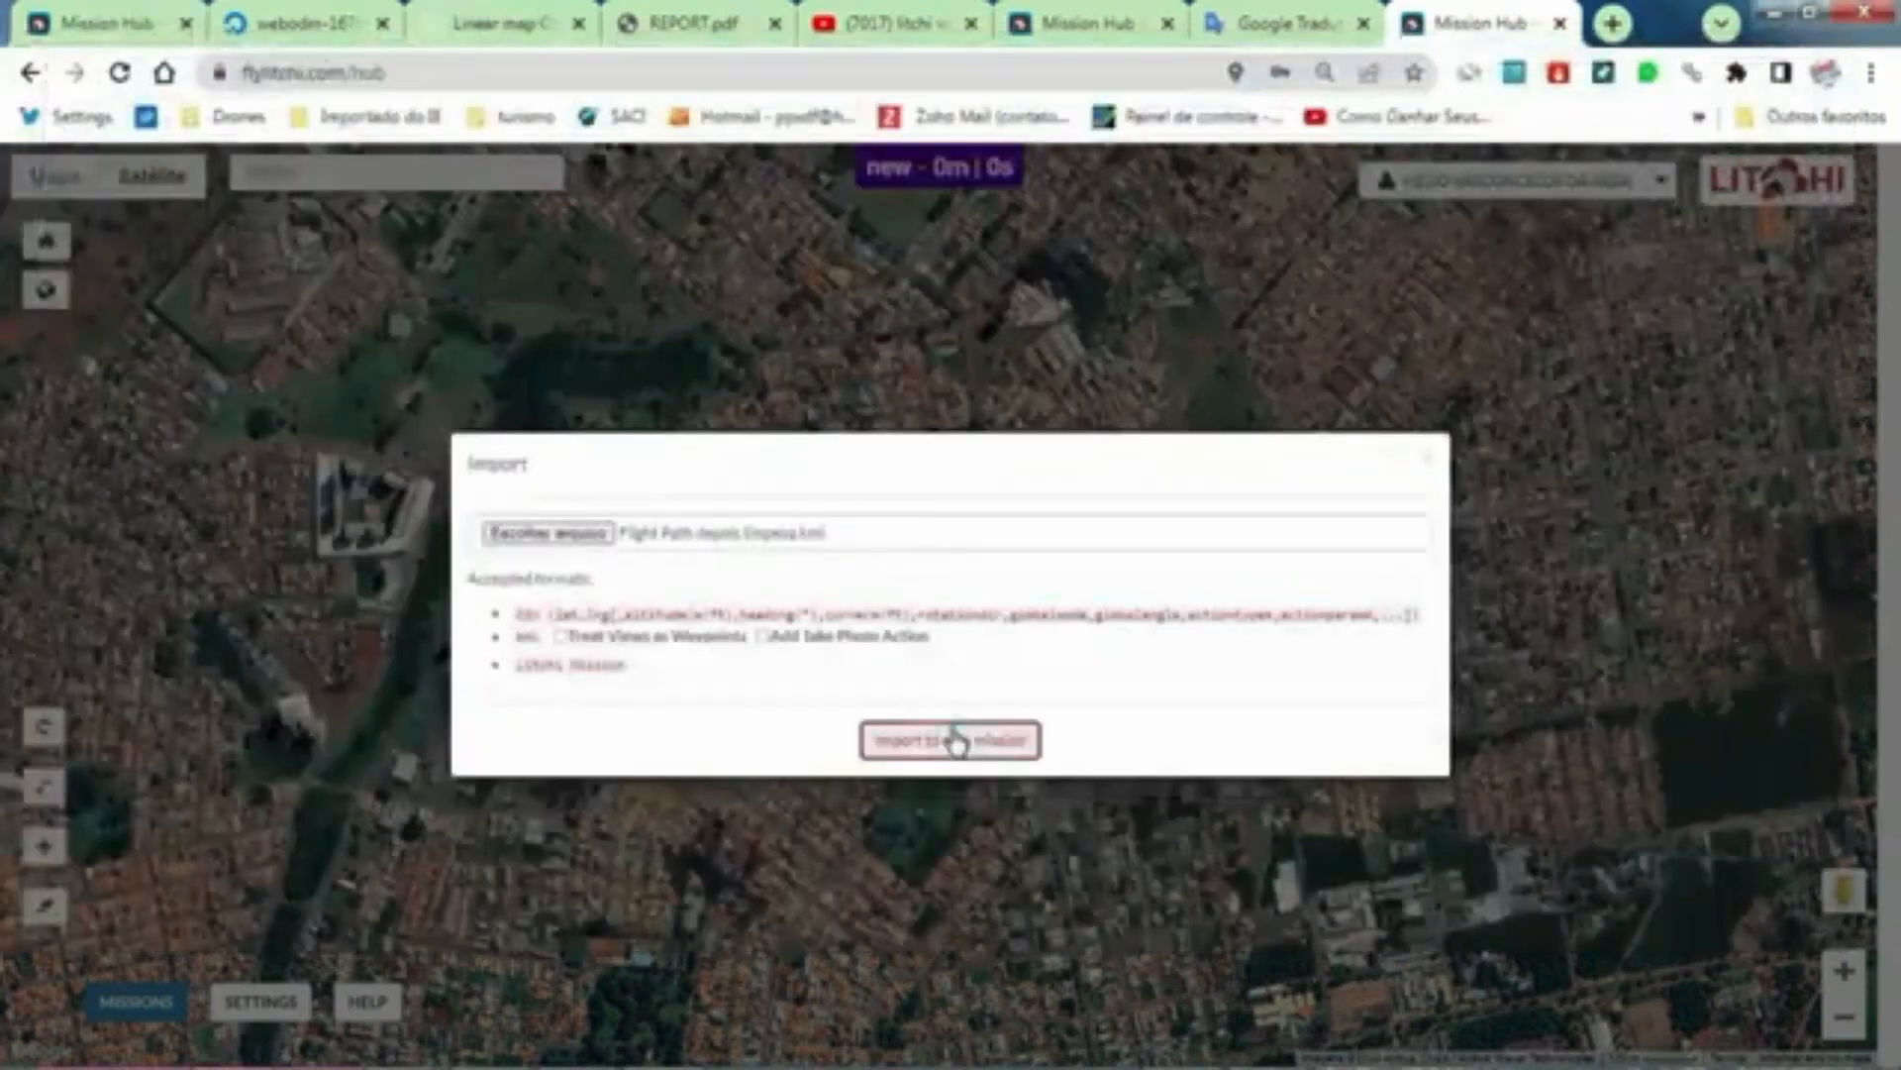
click(951, 740)
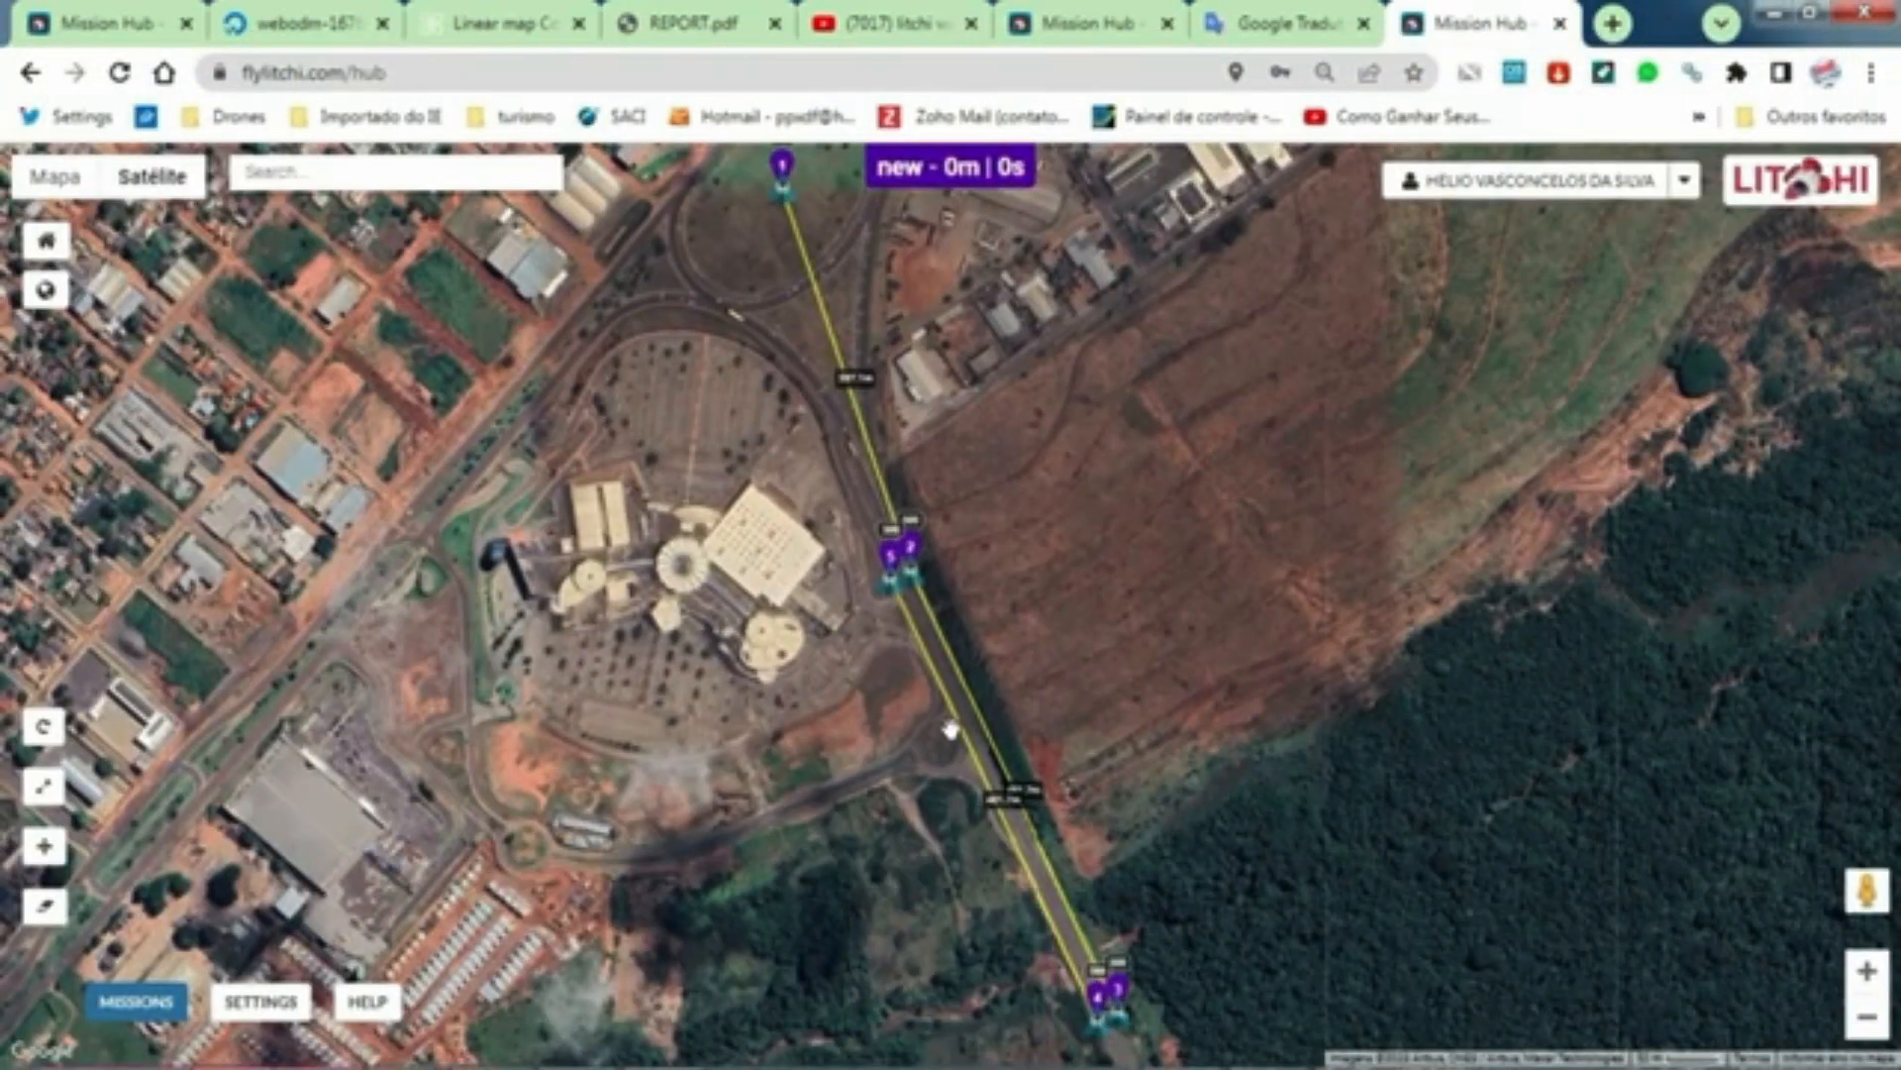
Step: Batch-edit all waypoints of the imported mission to an altitude of 50 m above ground
drag(636, 450, 735, 577)
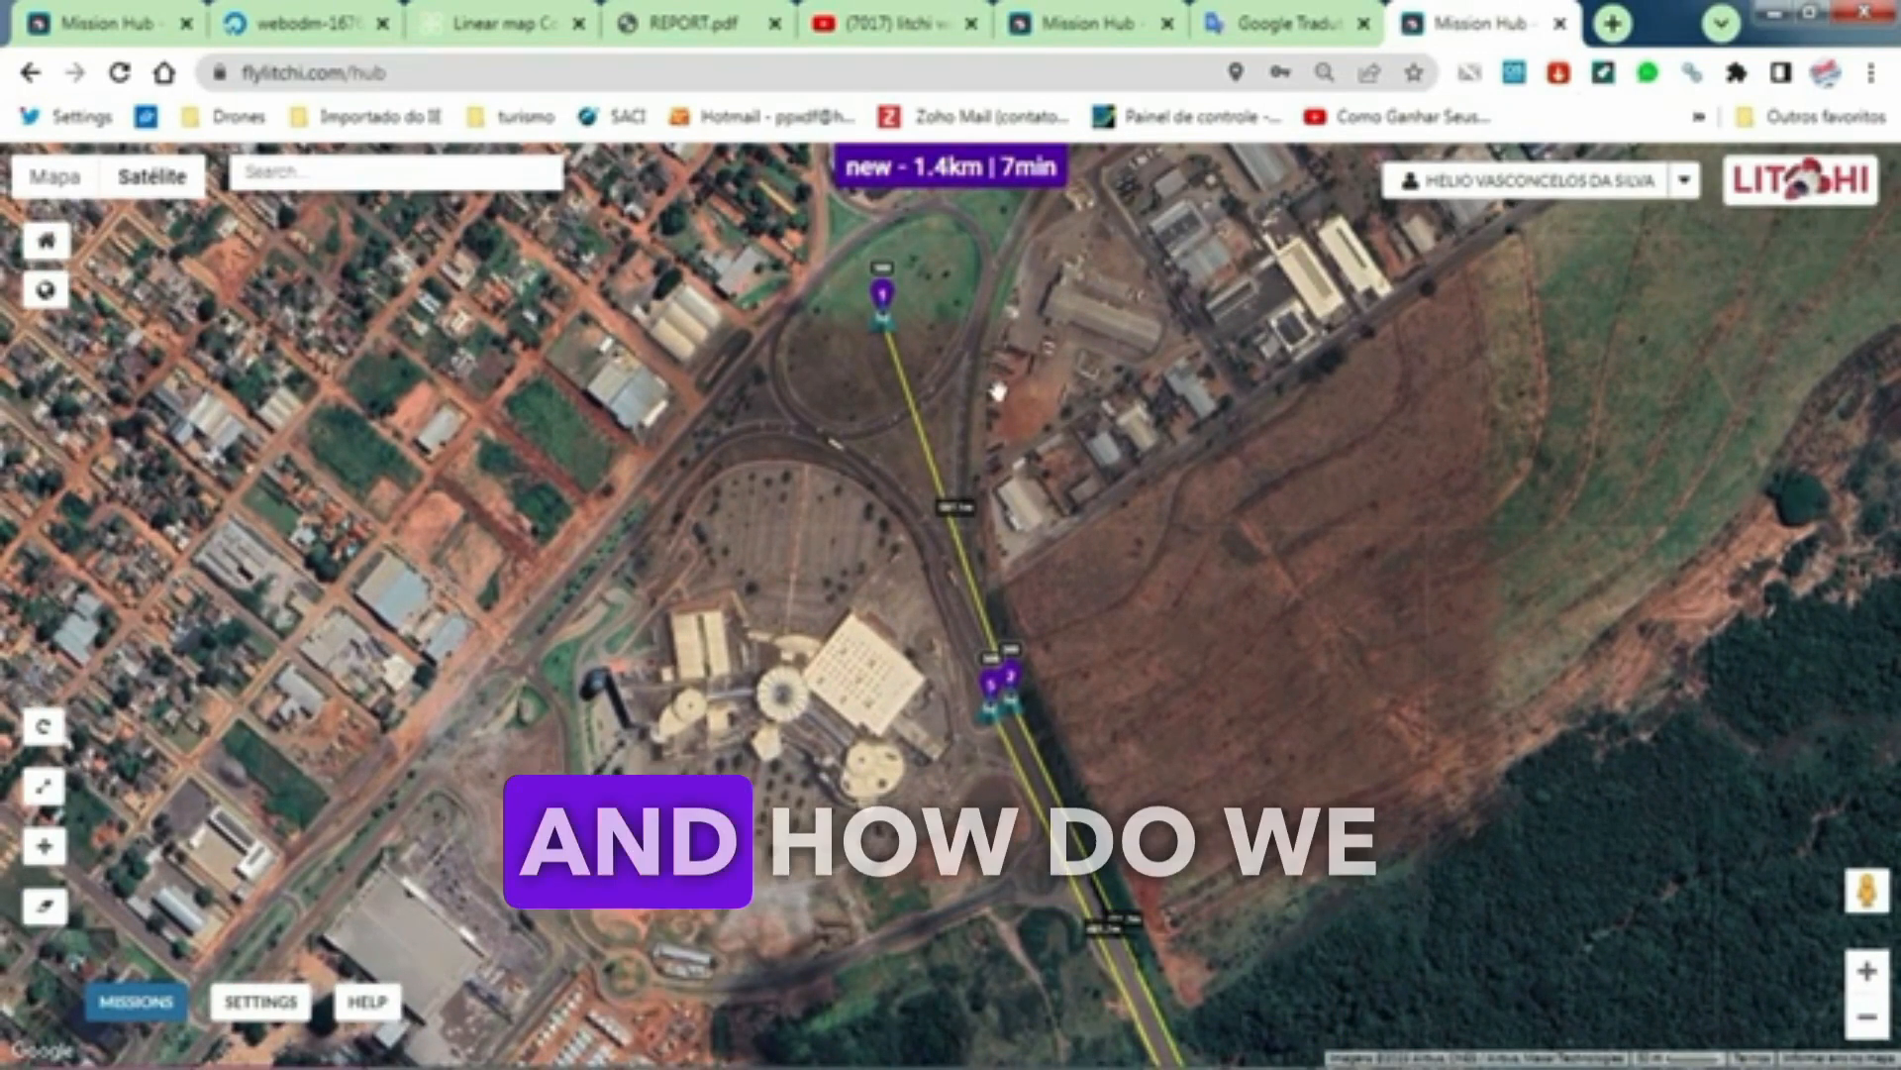
click(883, 299)
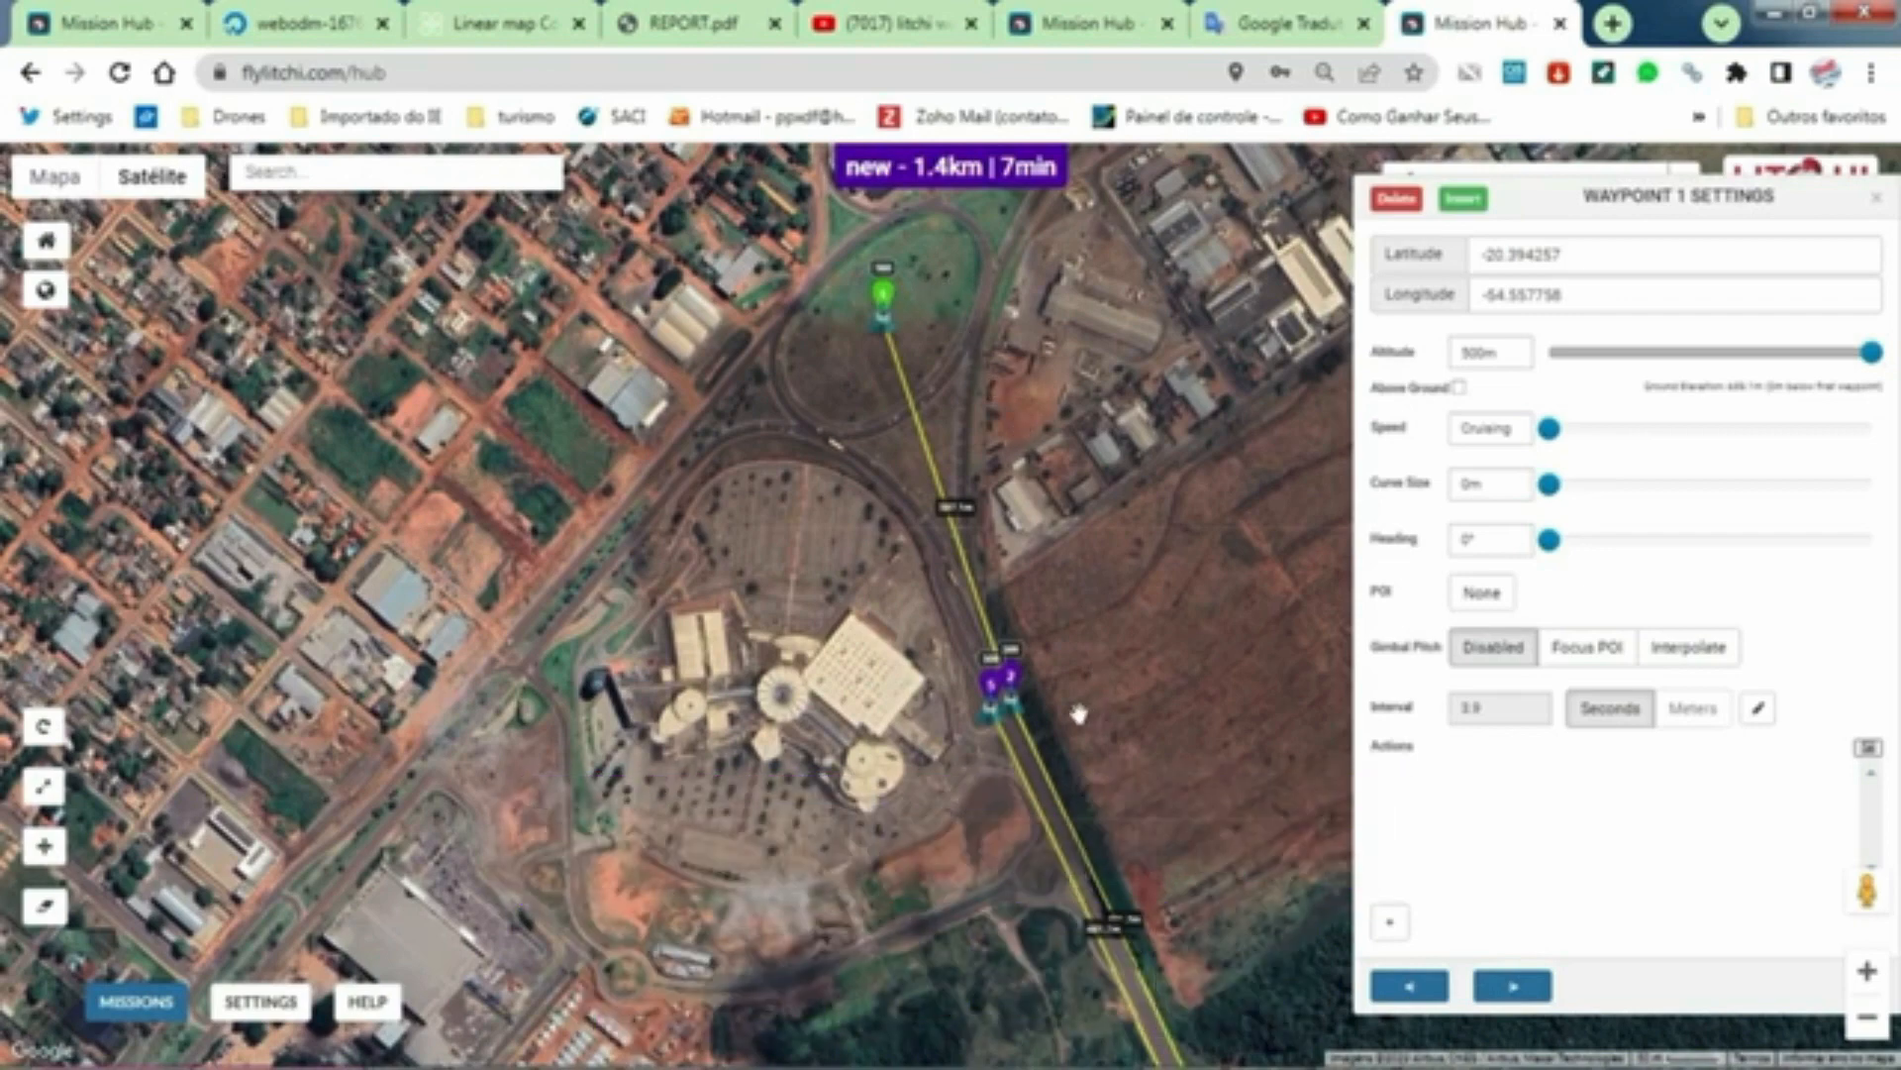
scroll(1077, 713, up, 1)
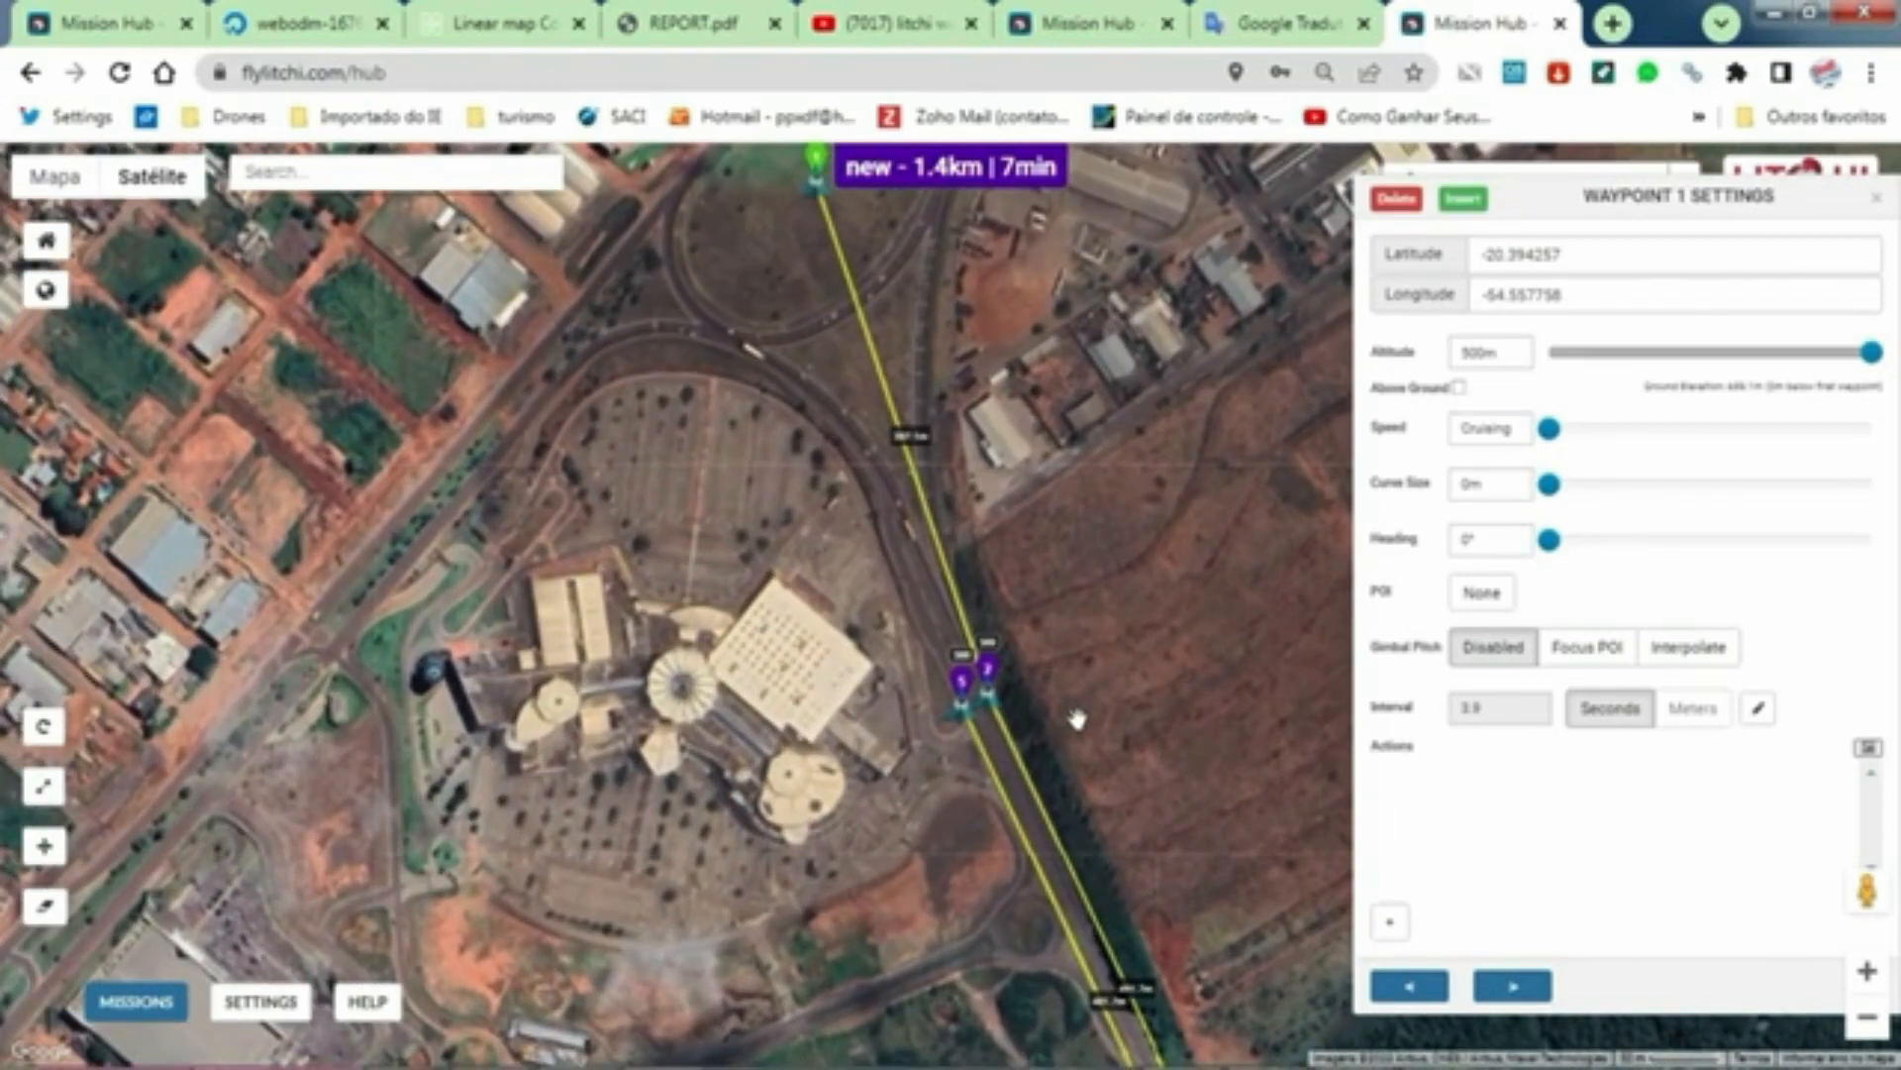
ctrl+click(991, 684)
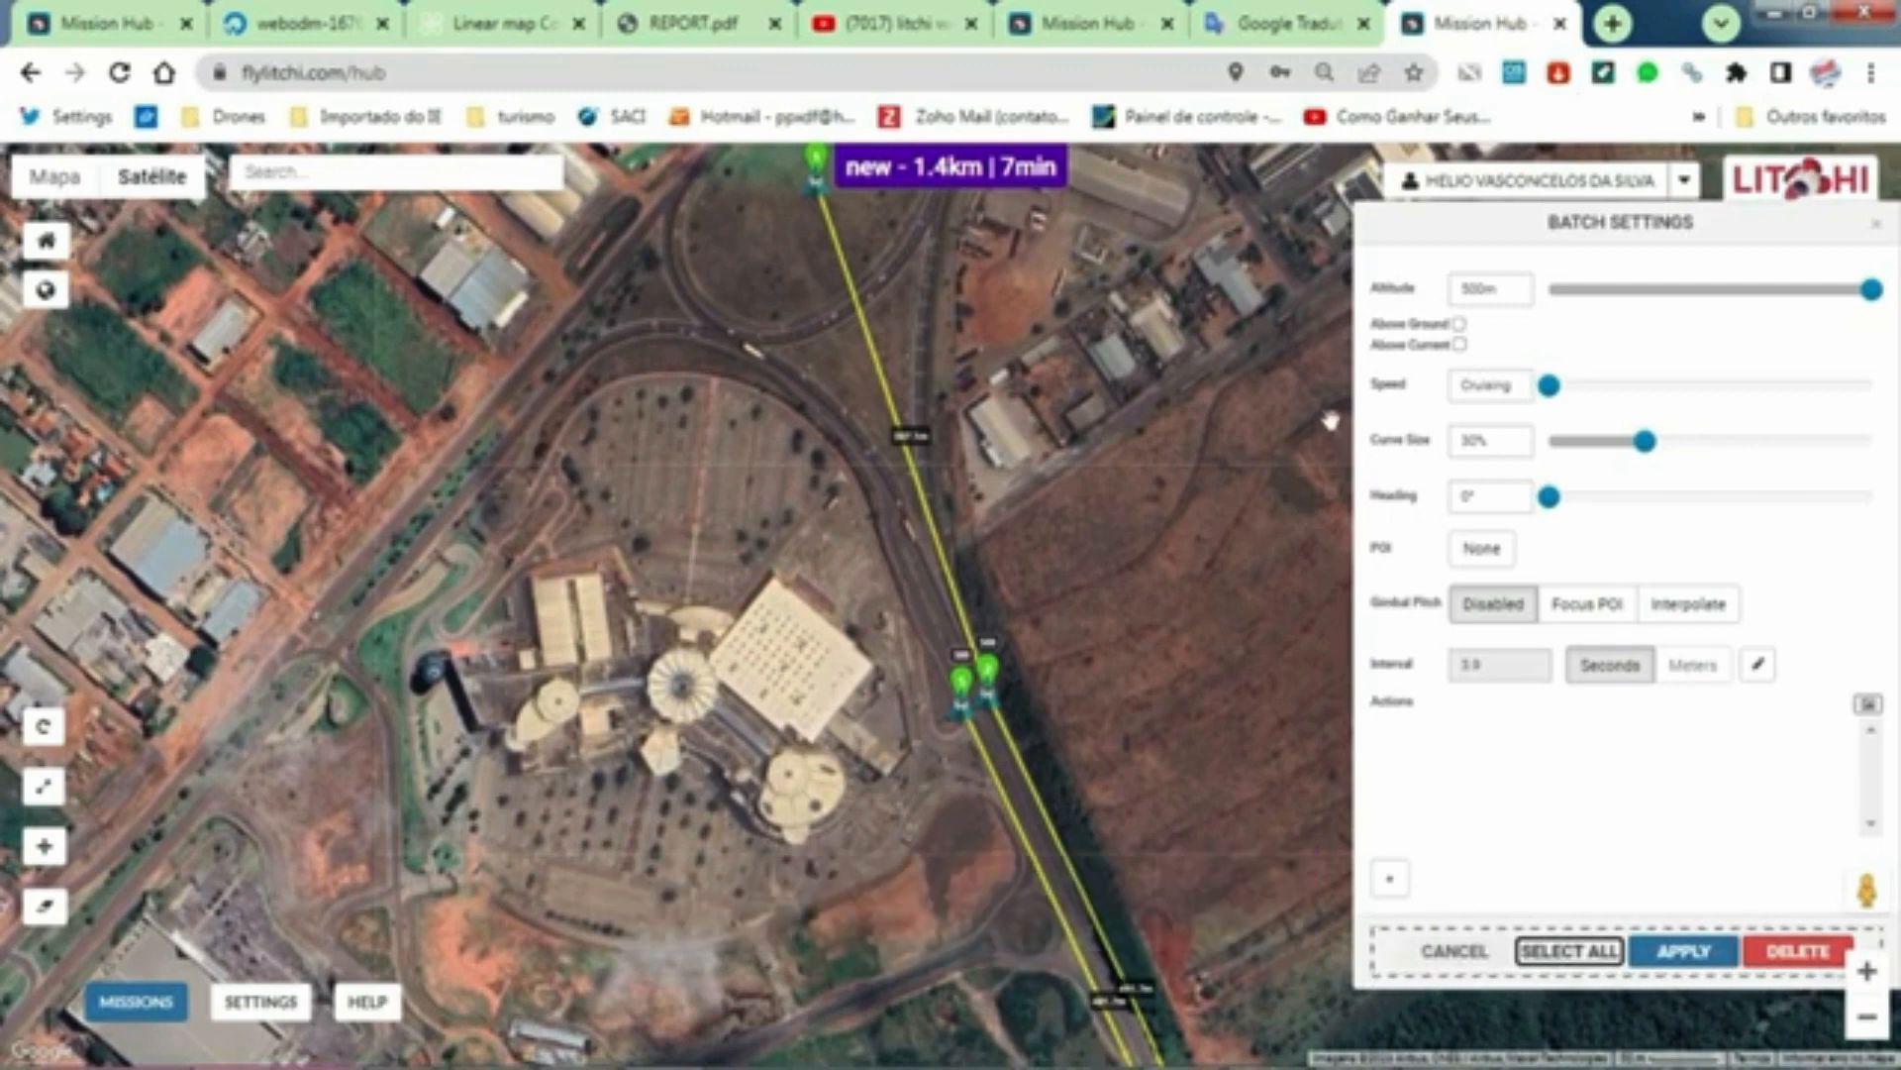
double_click(1480, 290)
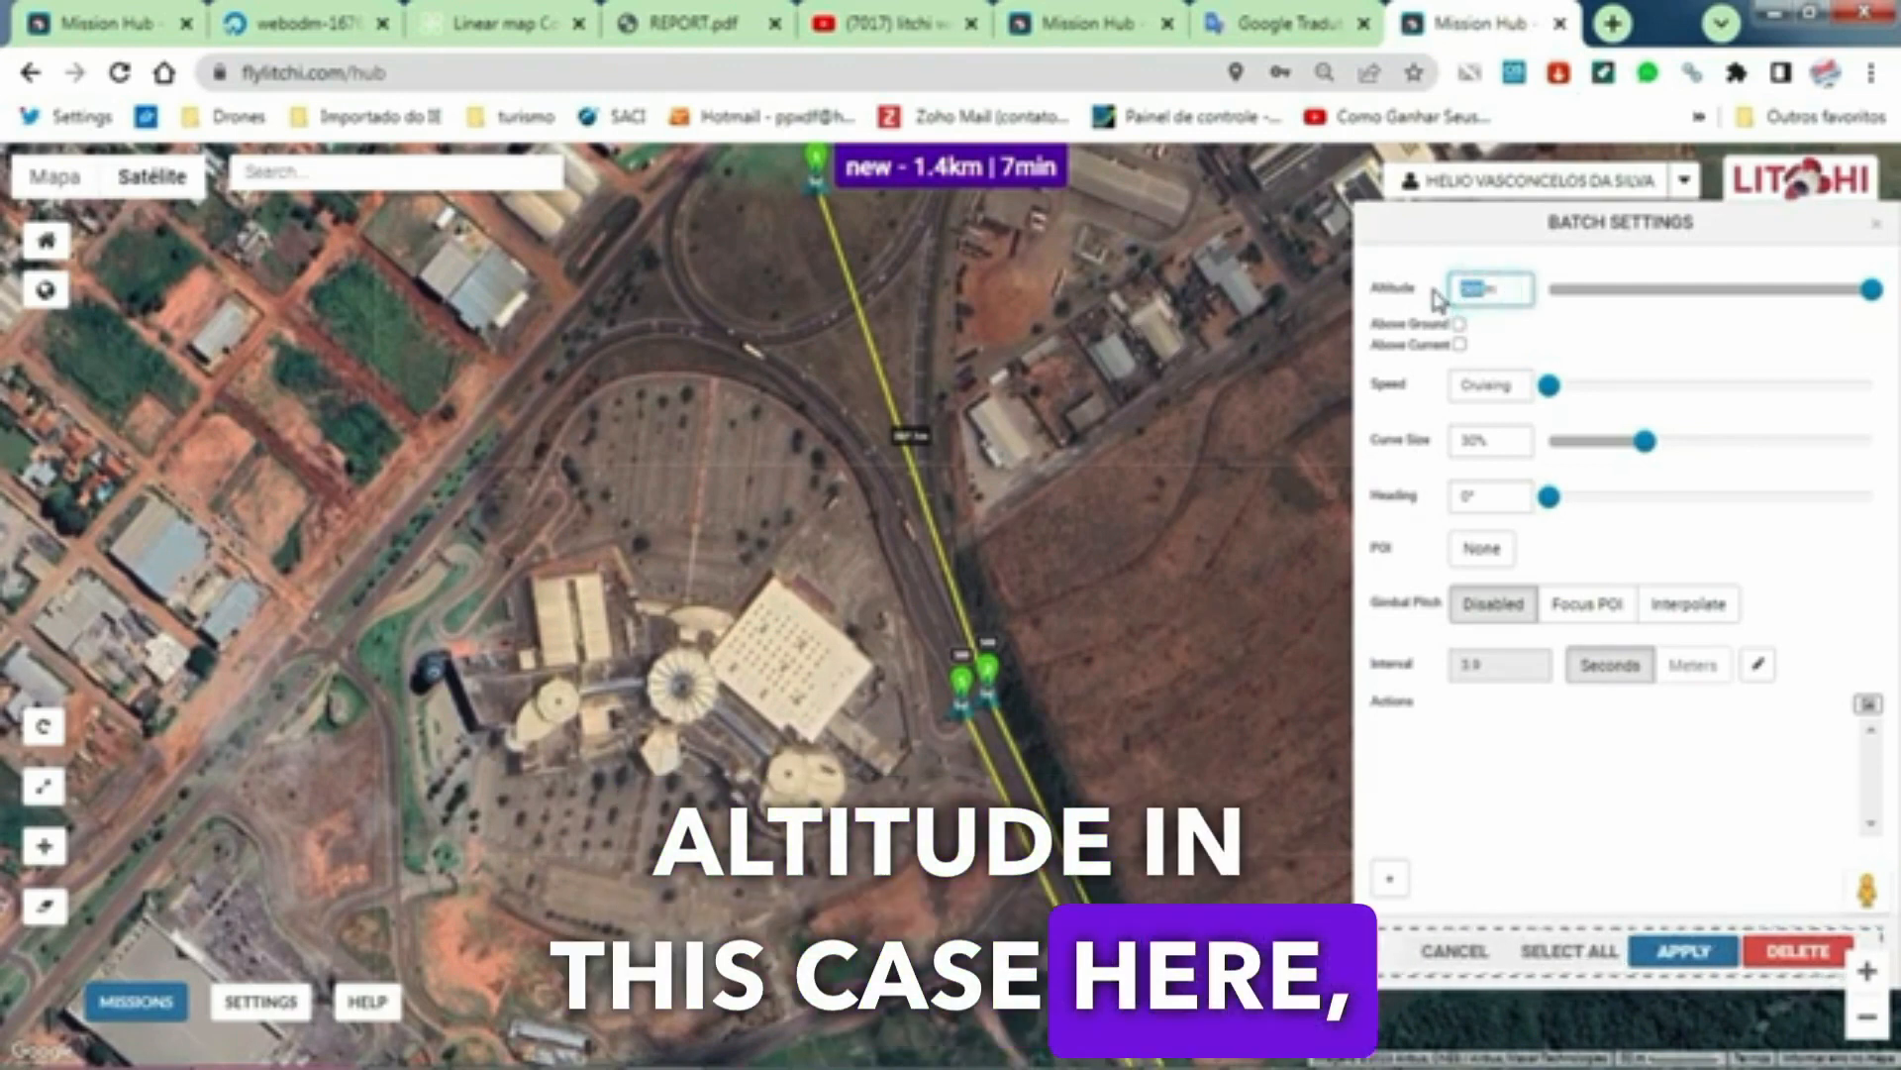
click(1458, 301)
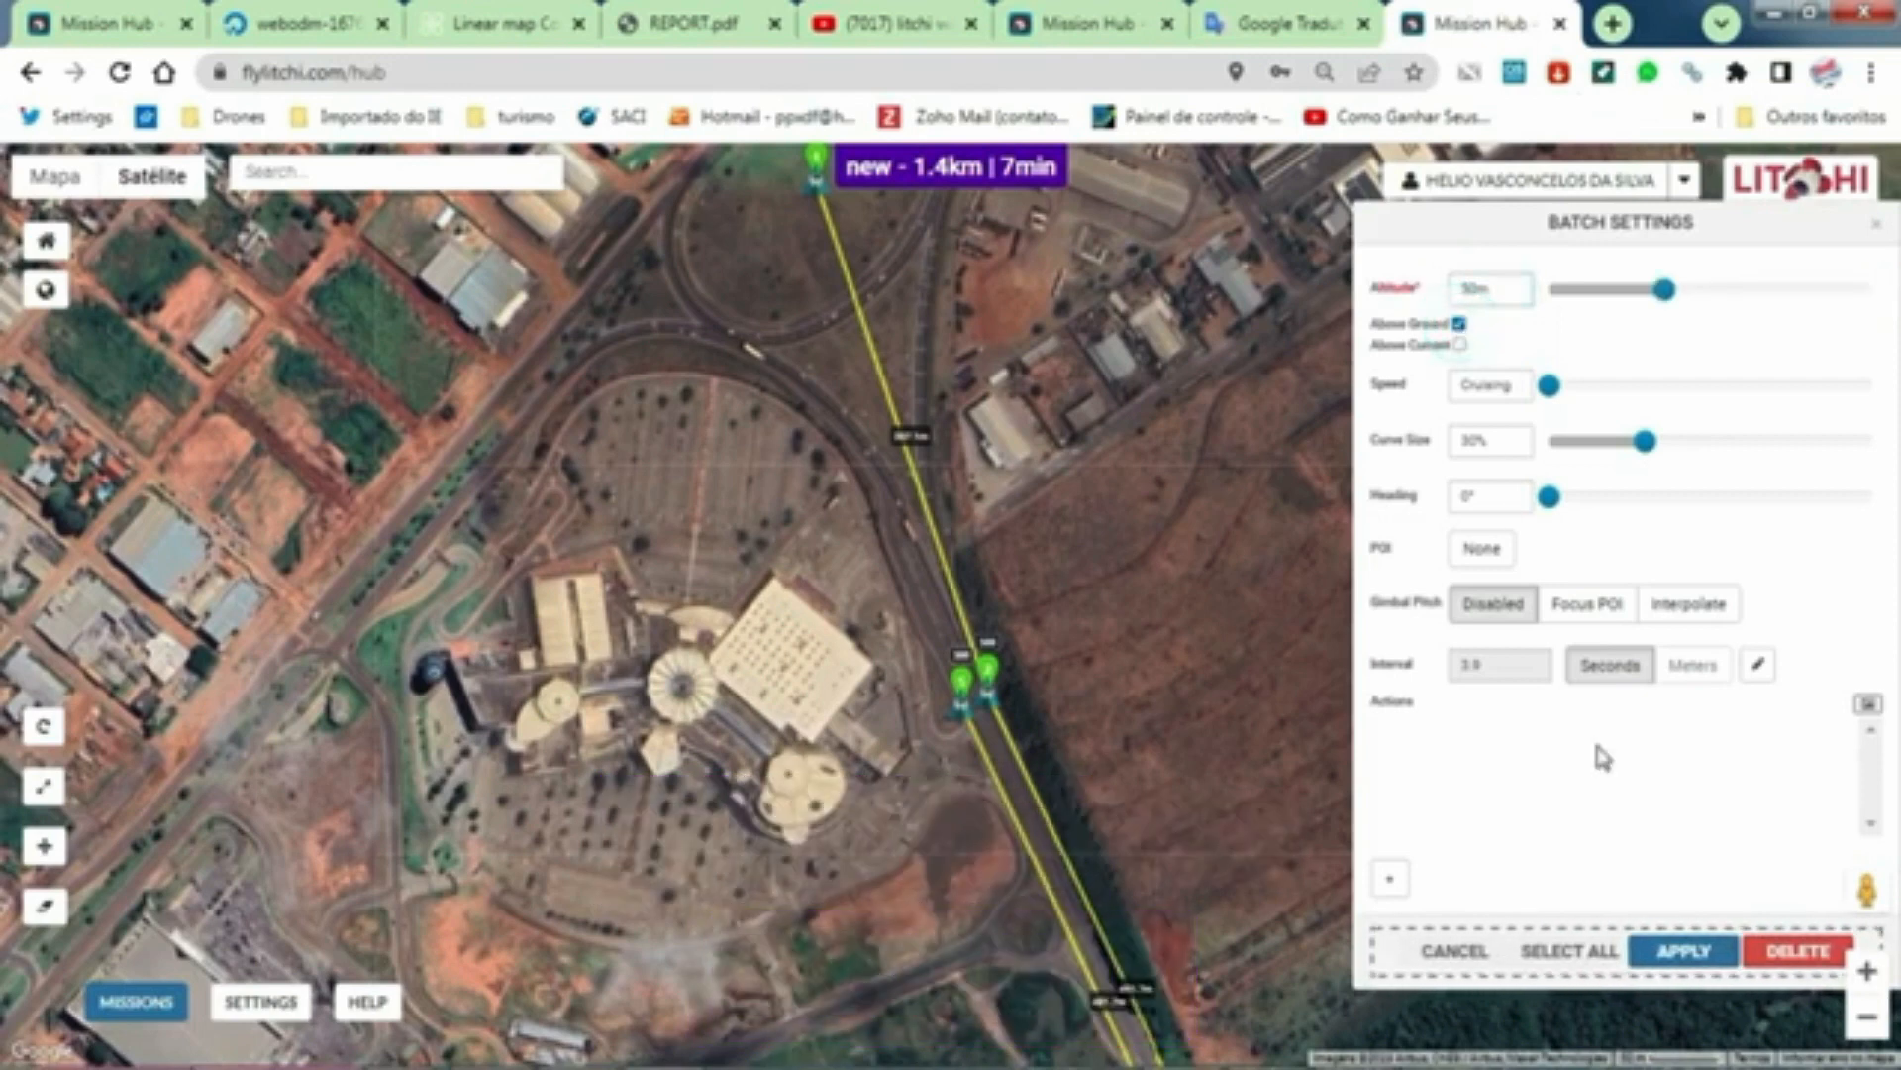
click(1685, 955)
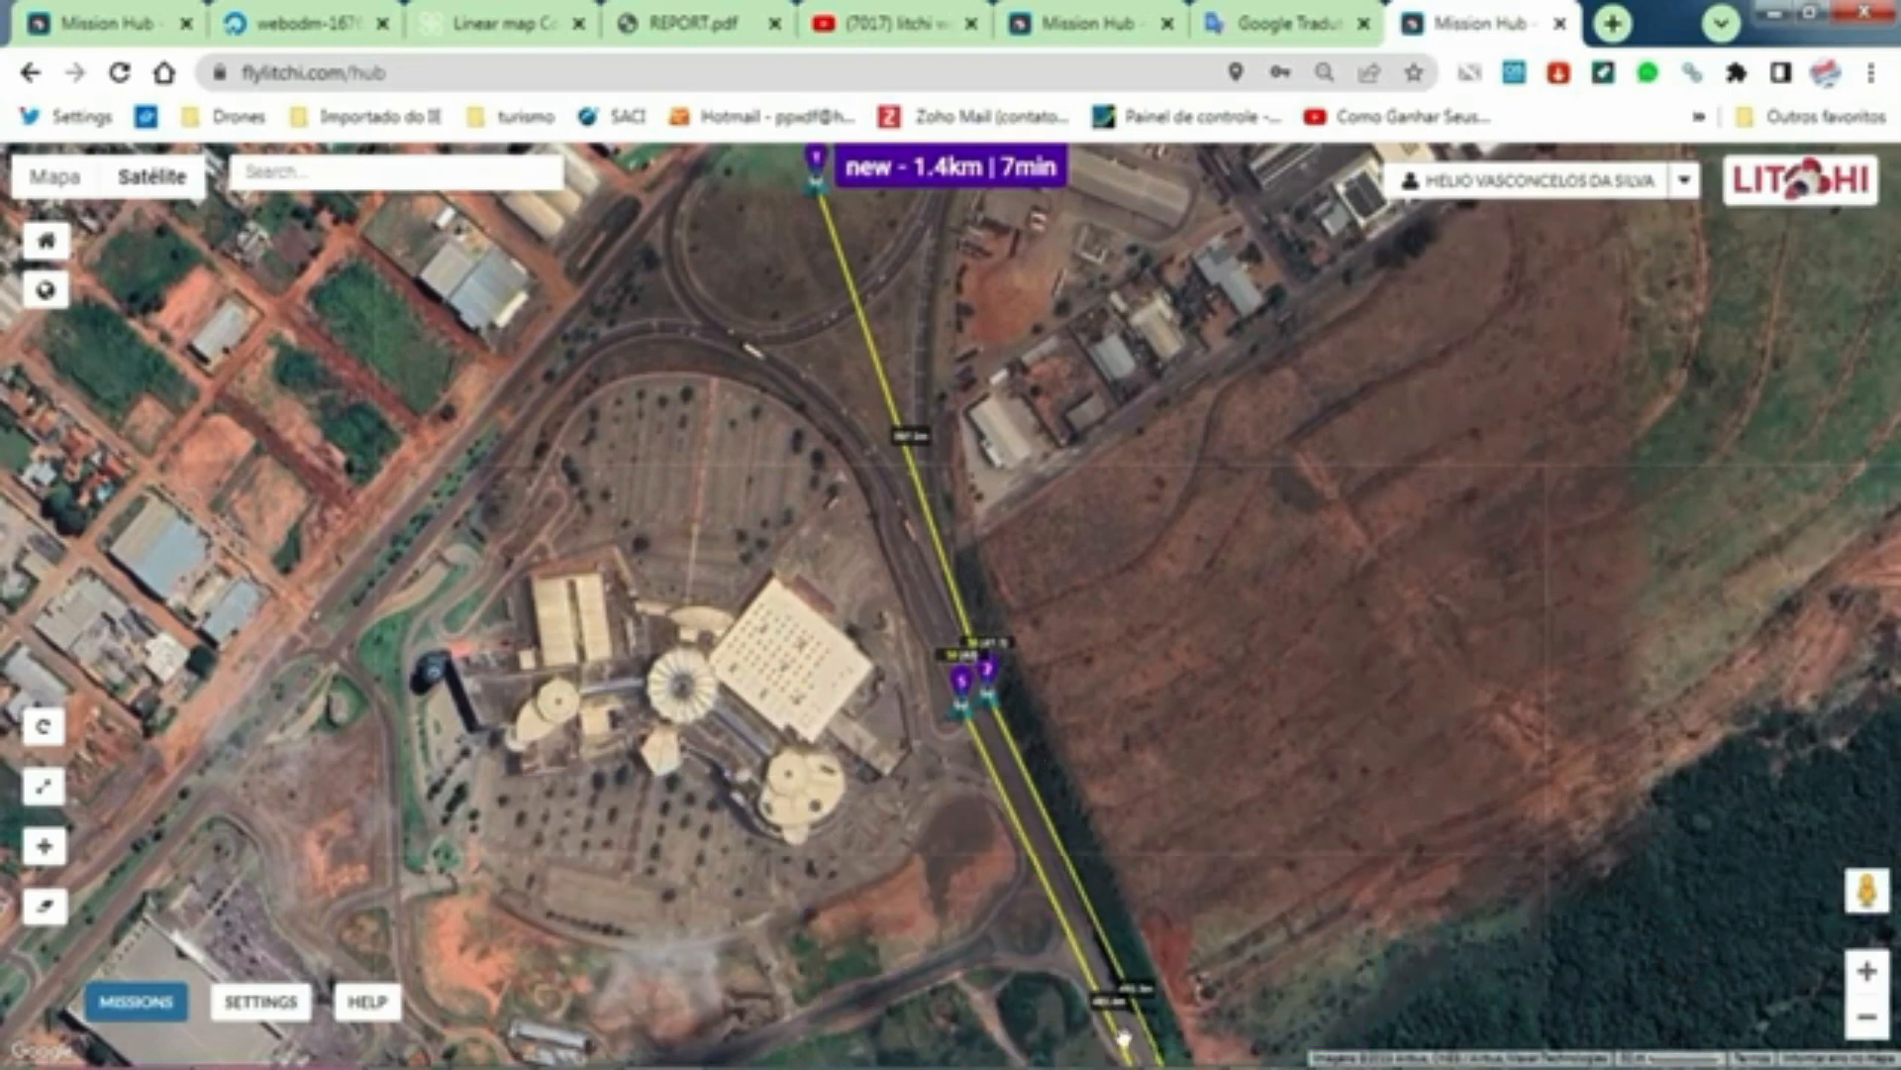
Step: Examine the imported flight path on the map, from the far end of the road corridor back to waypoint 1
drag(795, 909, 772, 436)
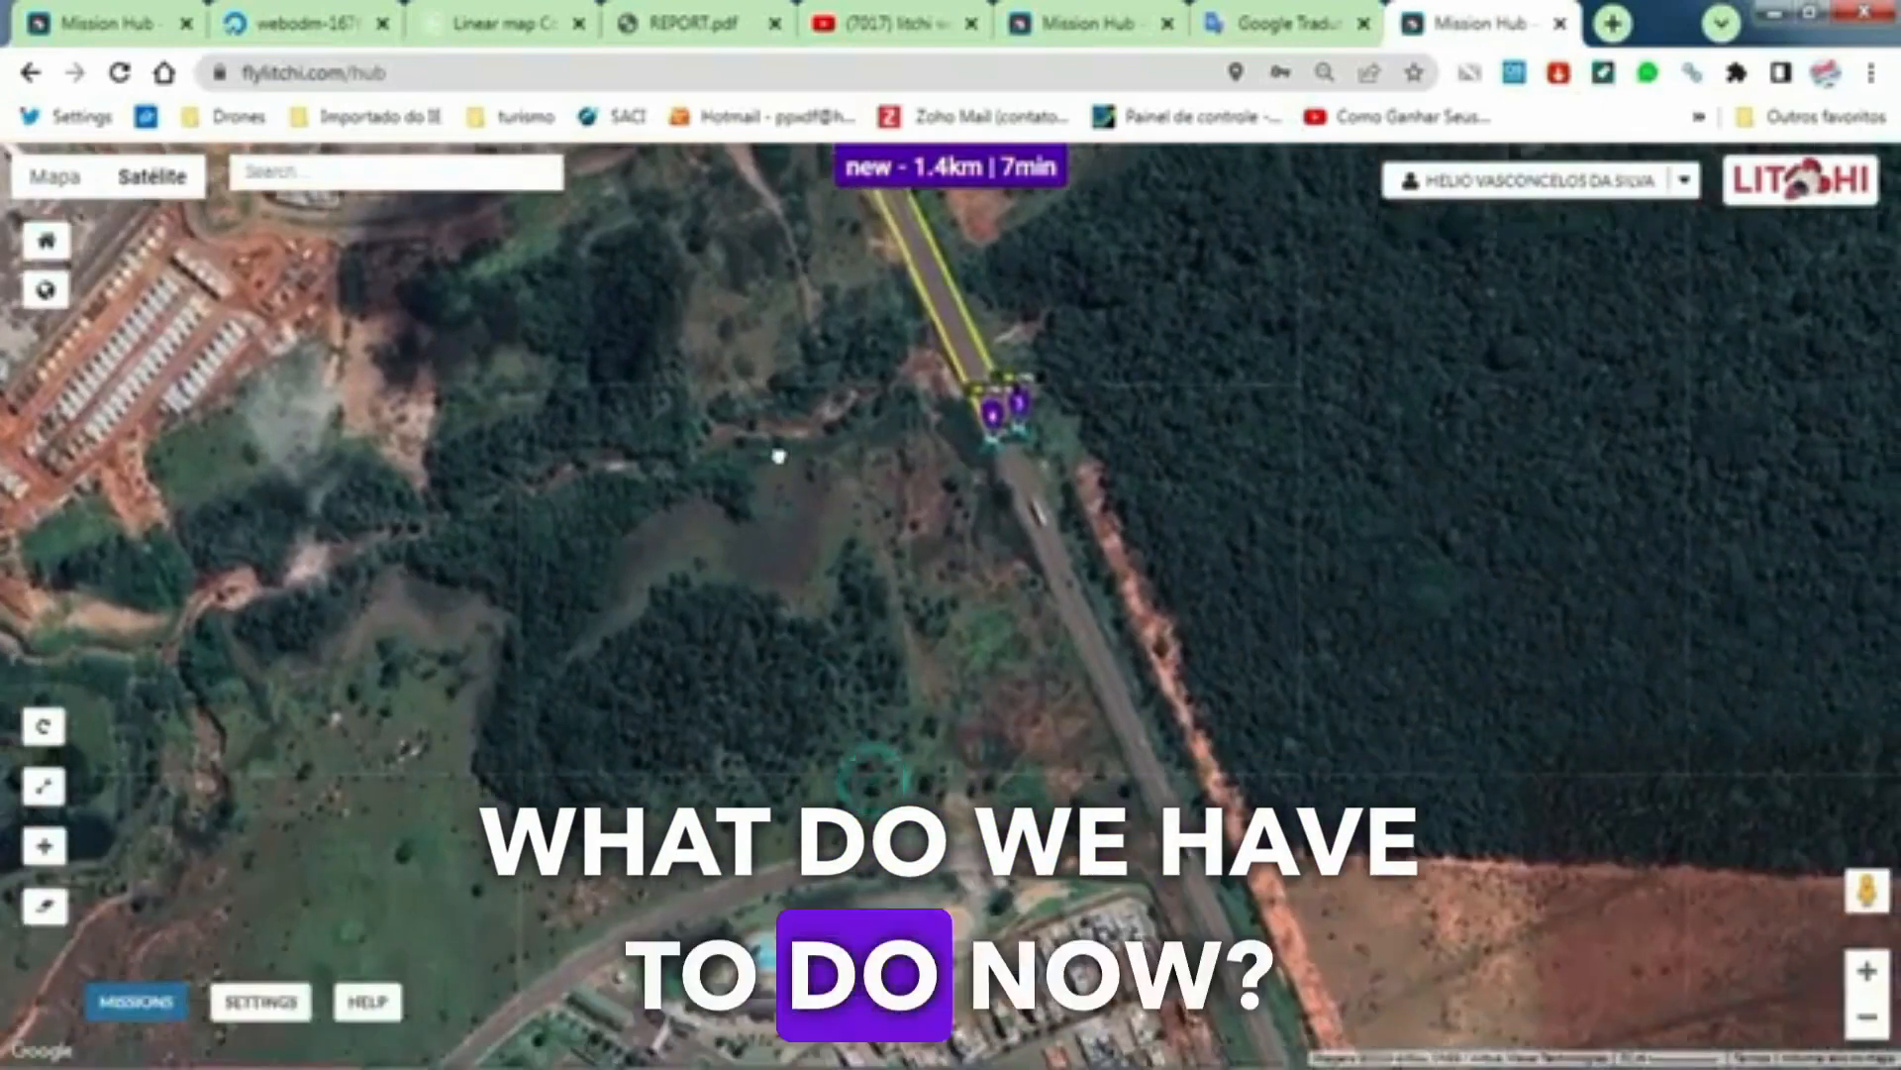
drag(882, 802, 816, 428)
drag(906, 832, 946, 852)
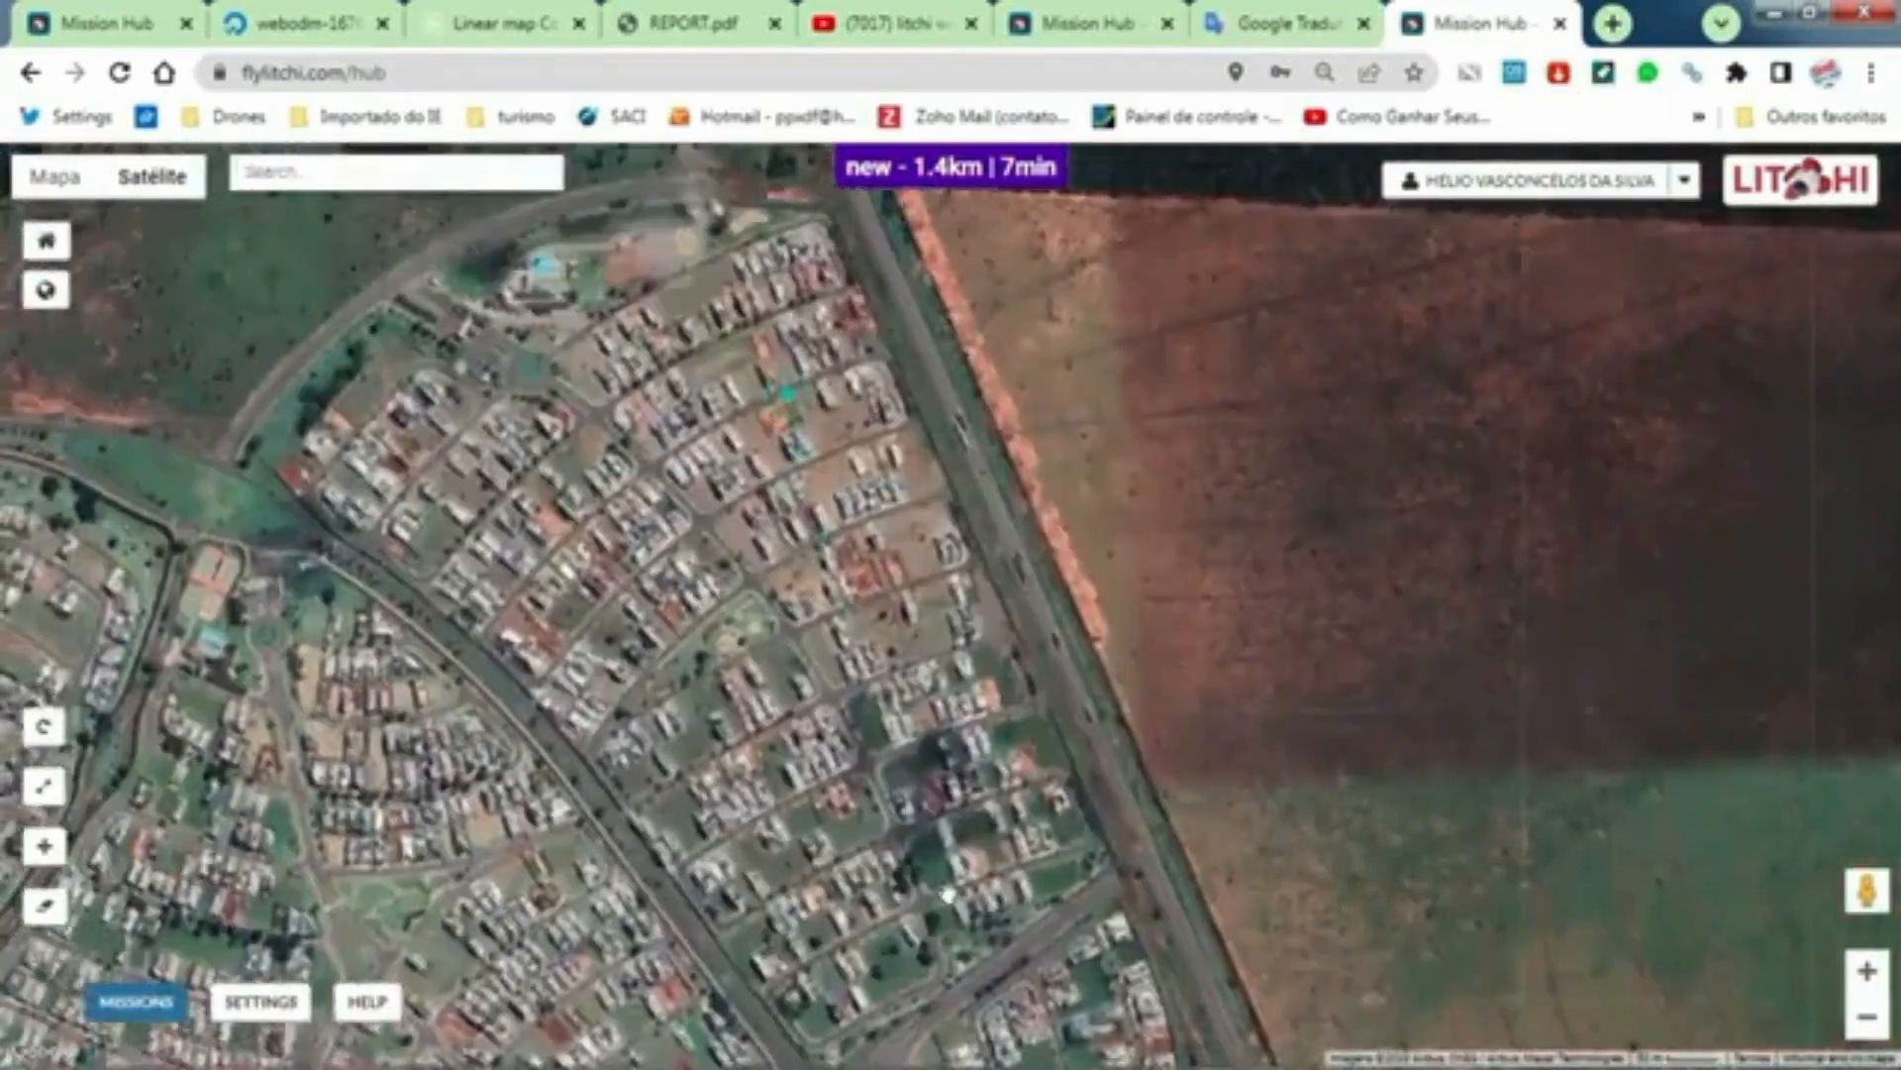
drag(783, 367, 951, 841)
drag(783, 485, 942, 819)
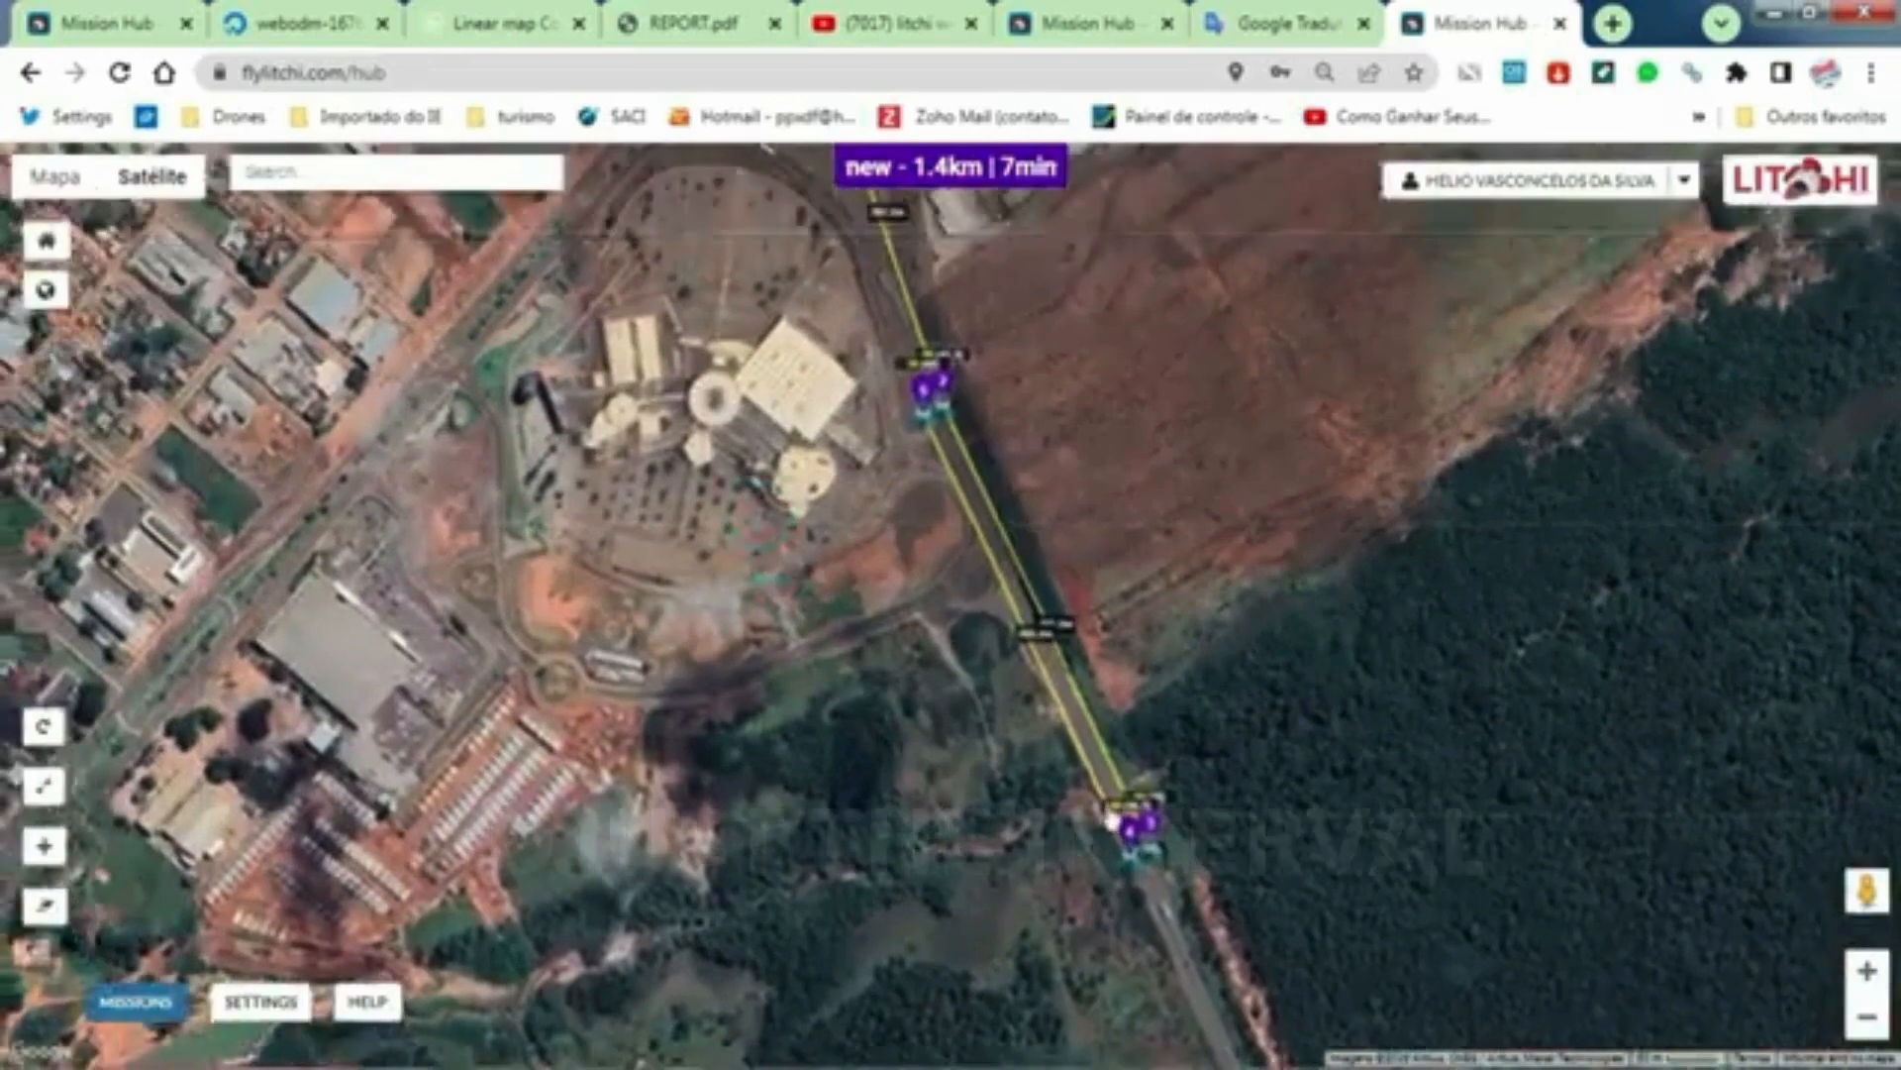
scroll(1117, 818, up, 1)
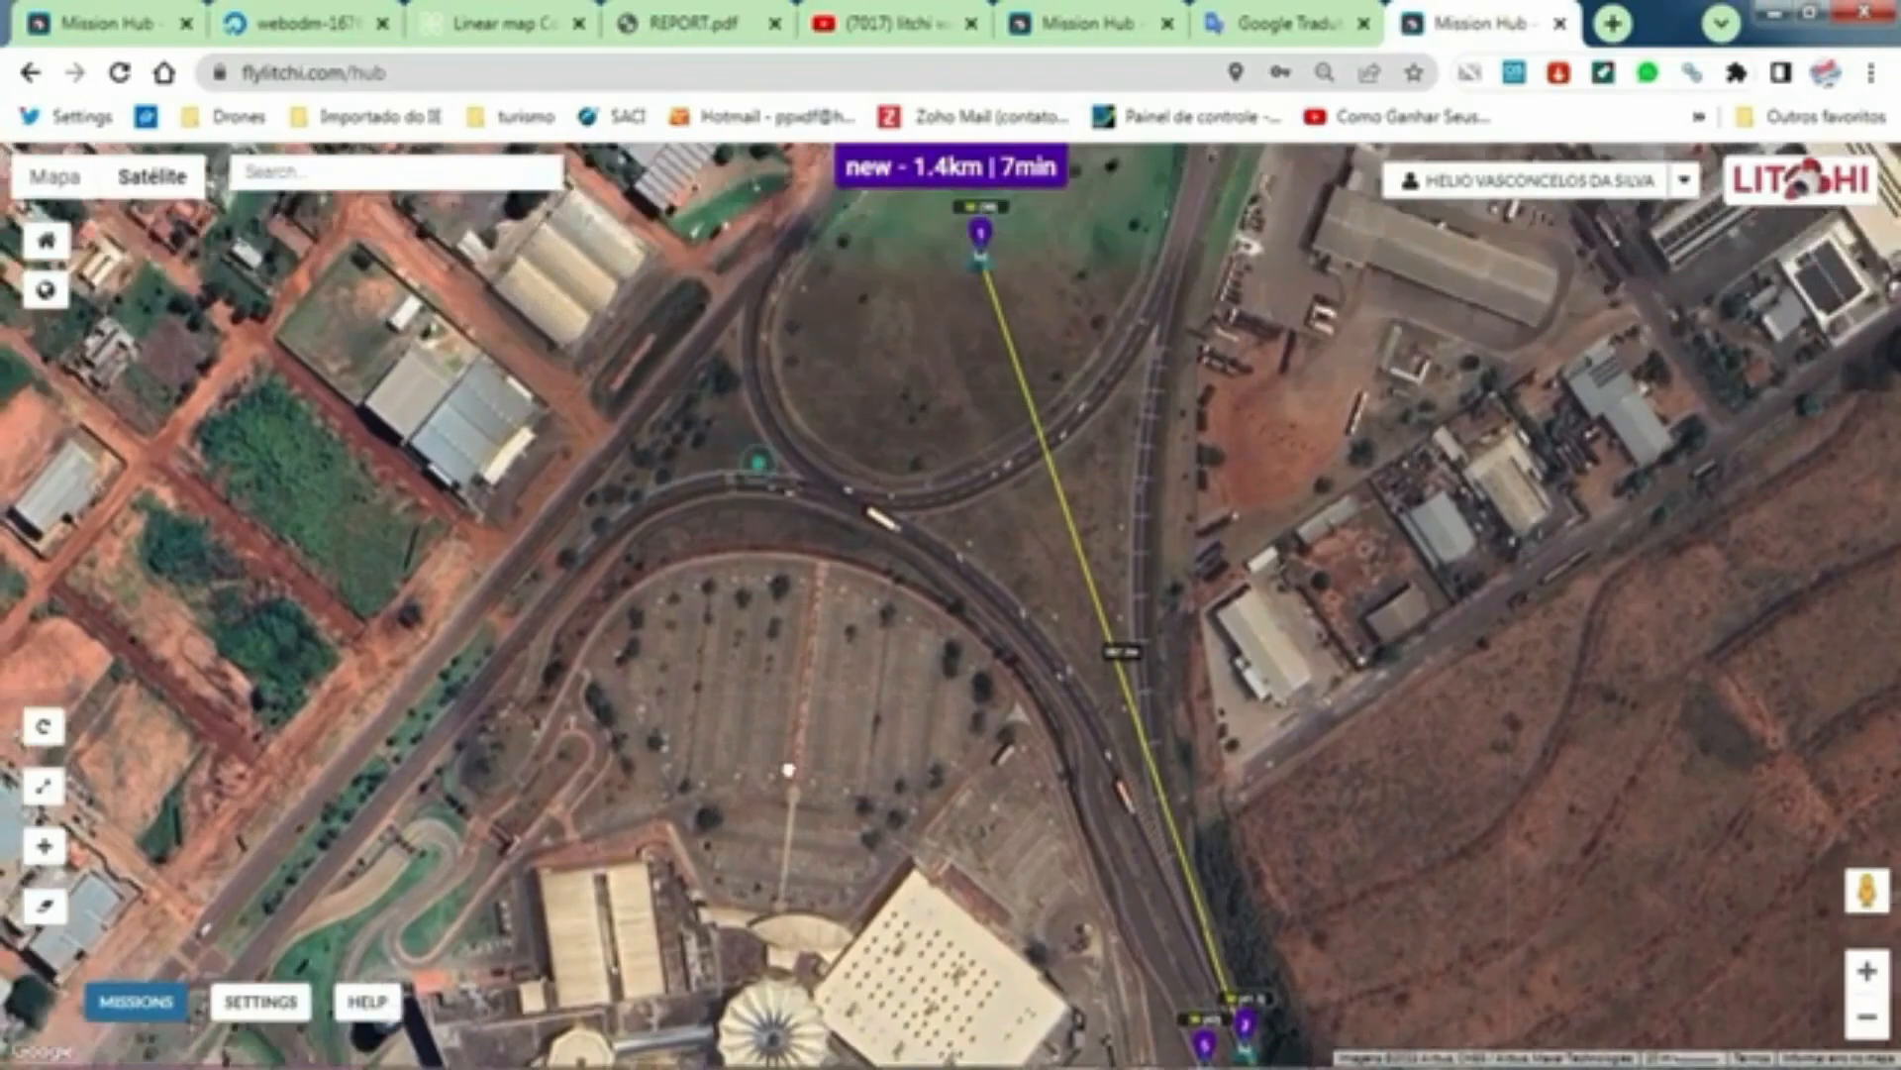
drag(788, 769, 824, 804)
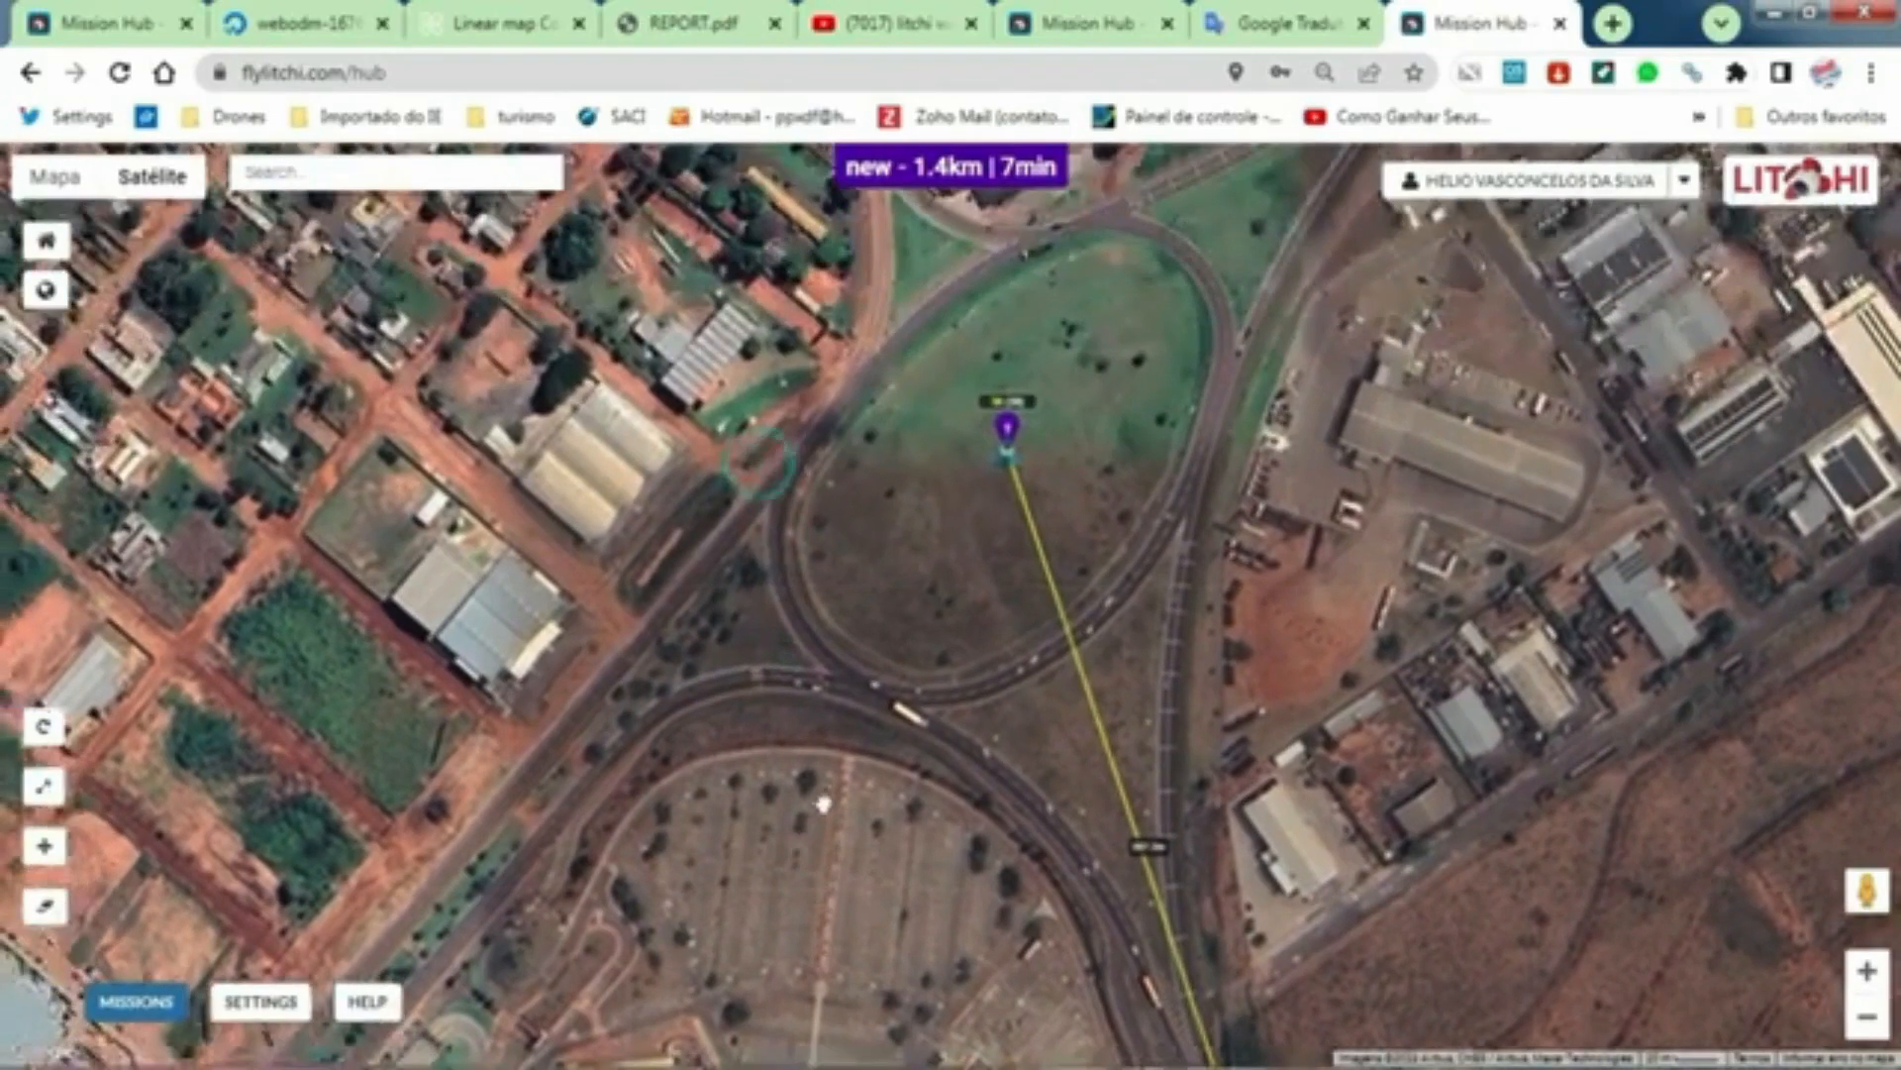
drag(843, 708, 719, 419)
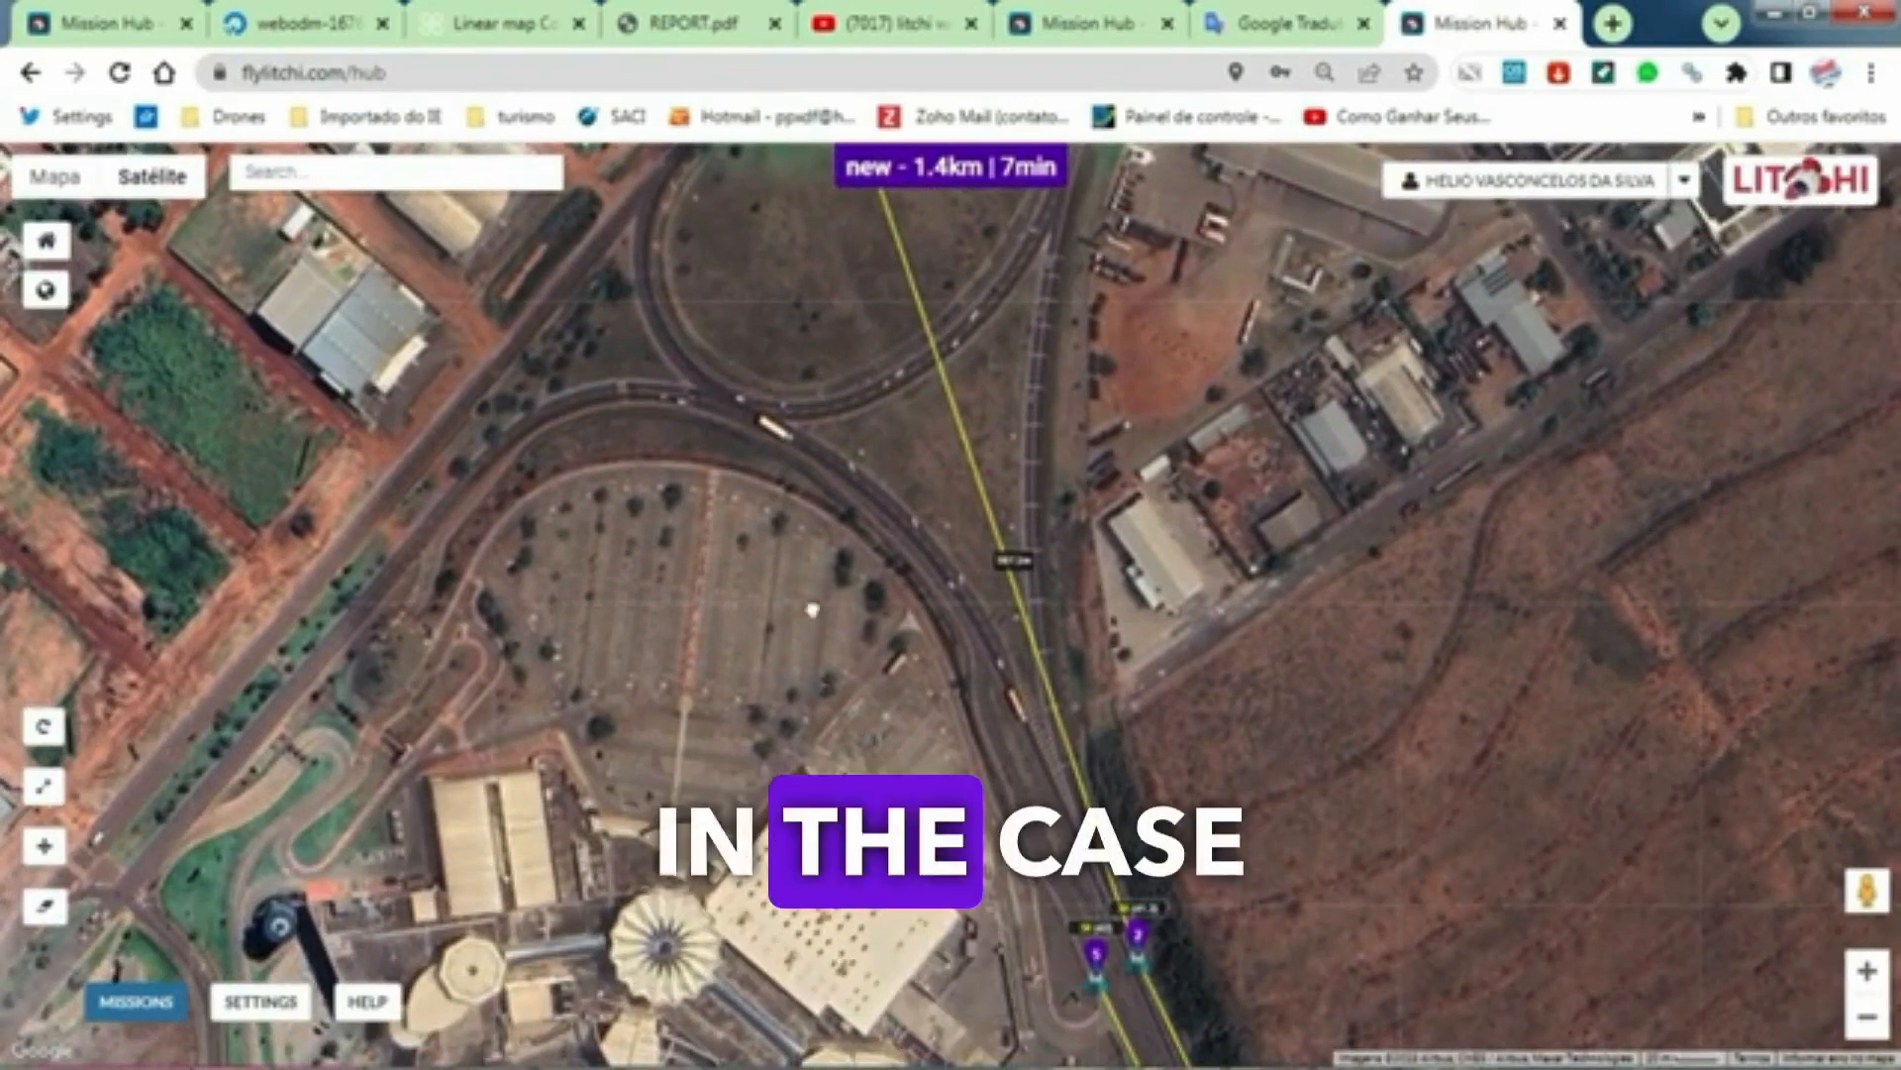
Step: Add a 5-second Stay For action and a -90° Tilt Camera action to waypoint 2
drag(816, 609, 743, 410)
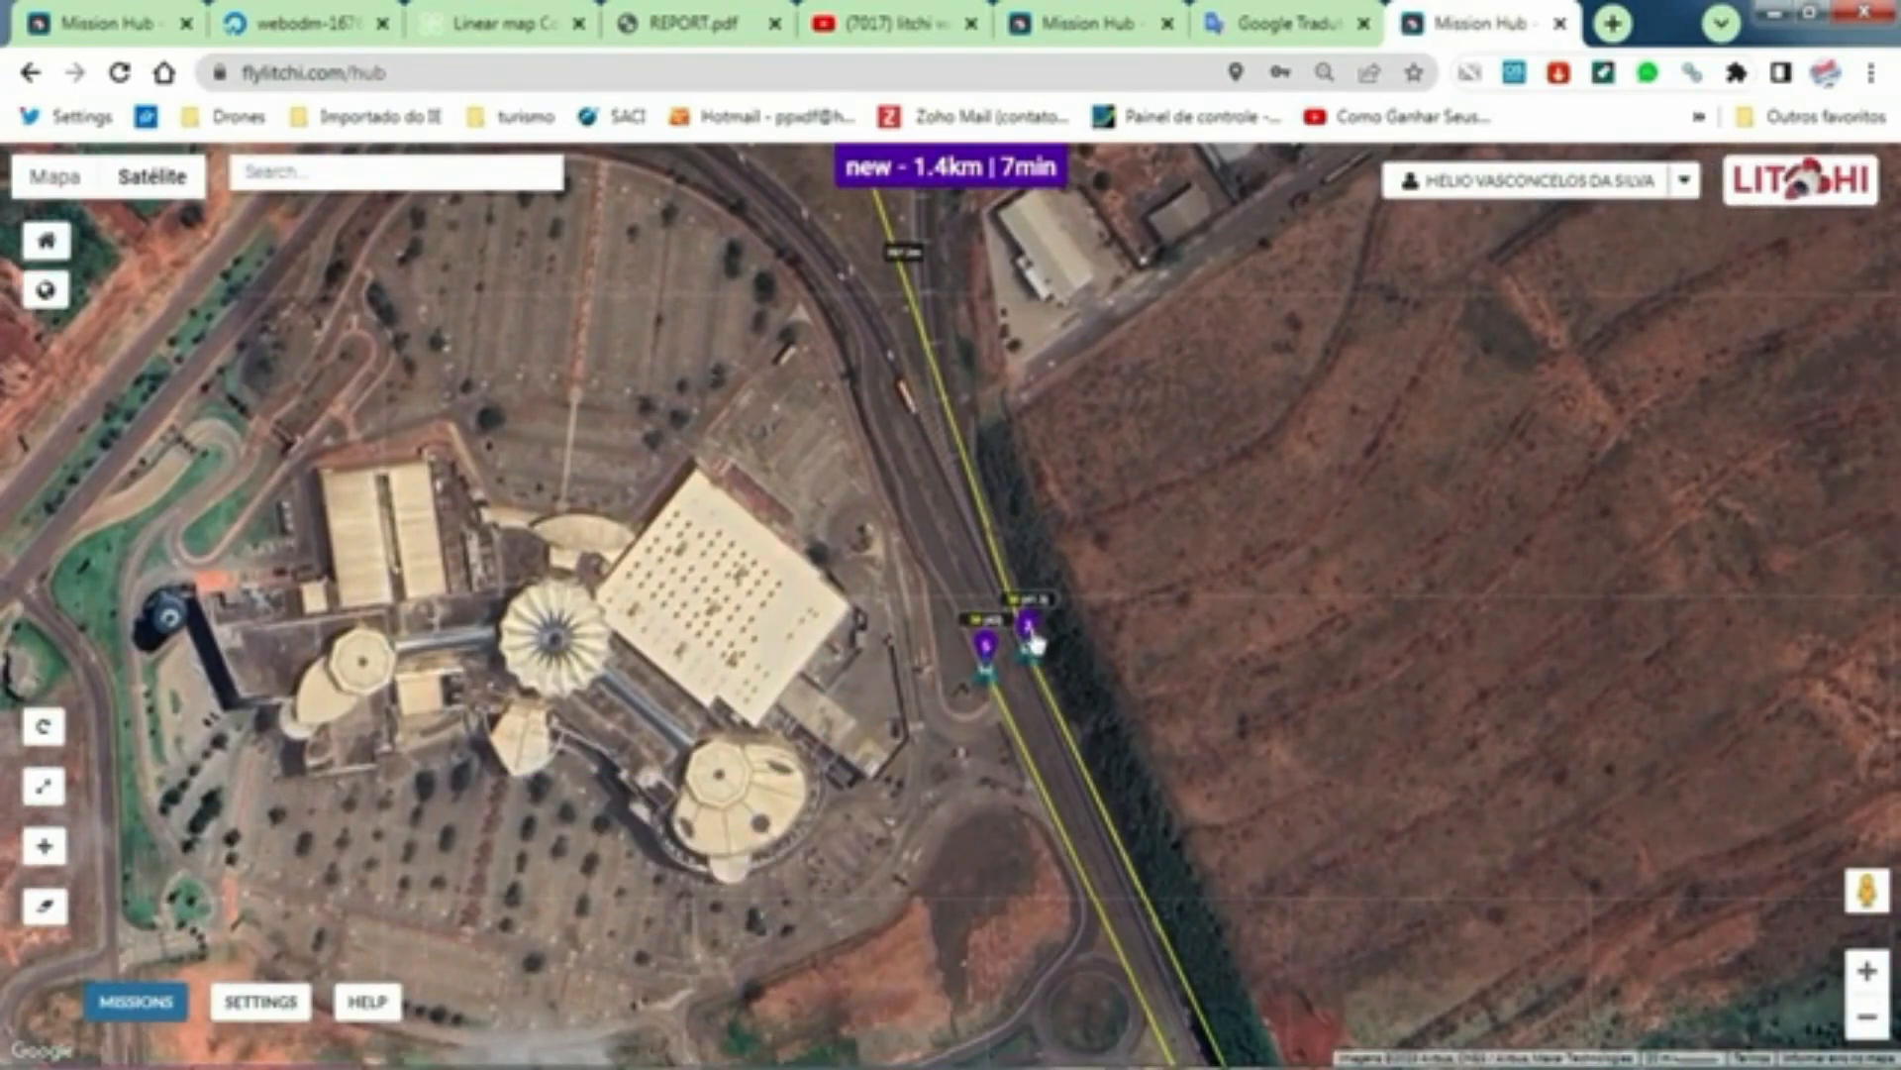
click(1028, 629)
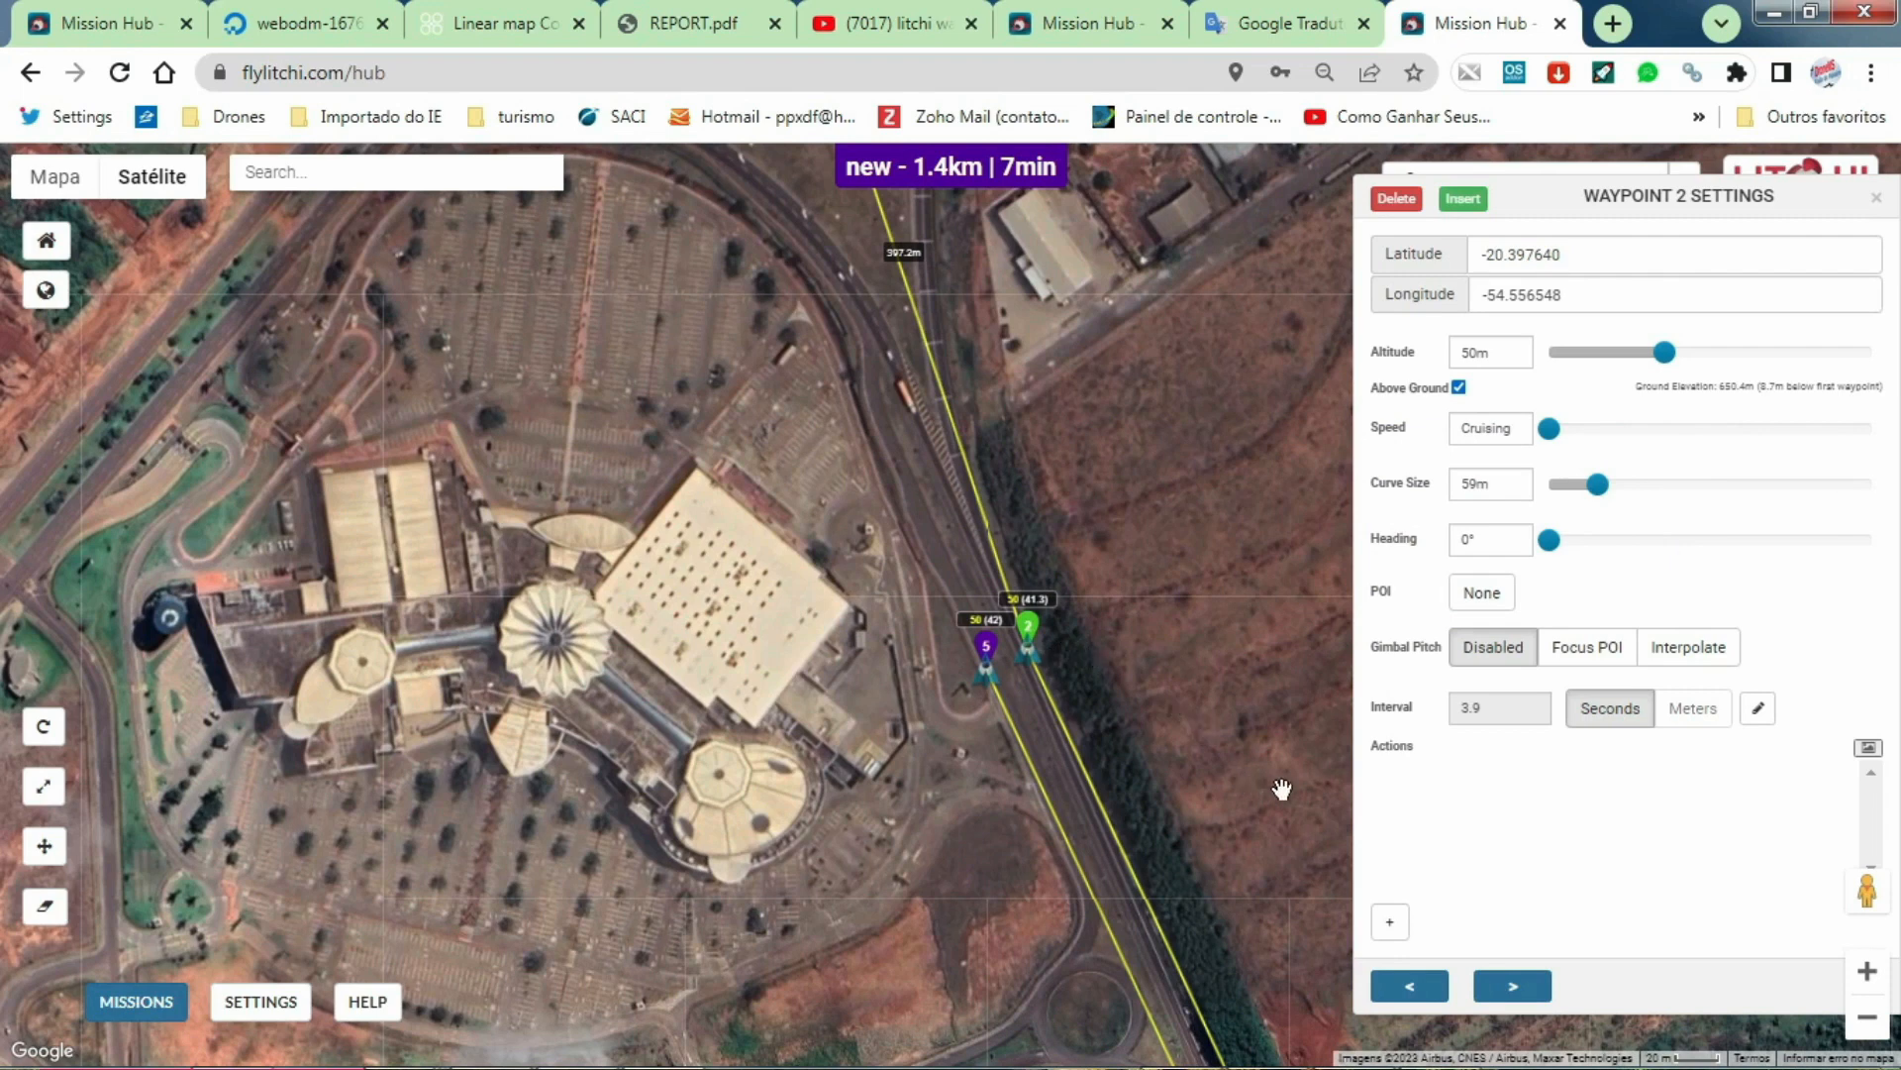
click(1404, 923)
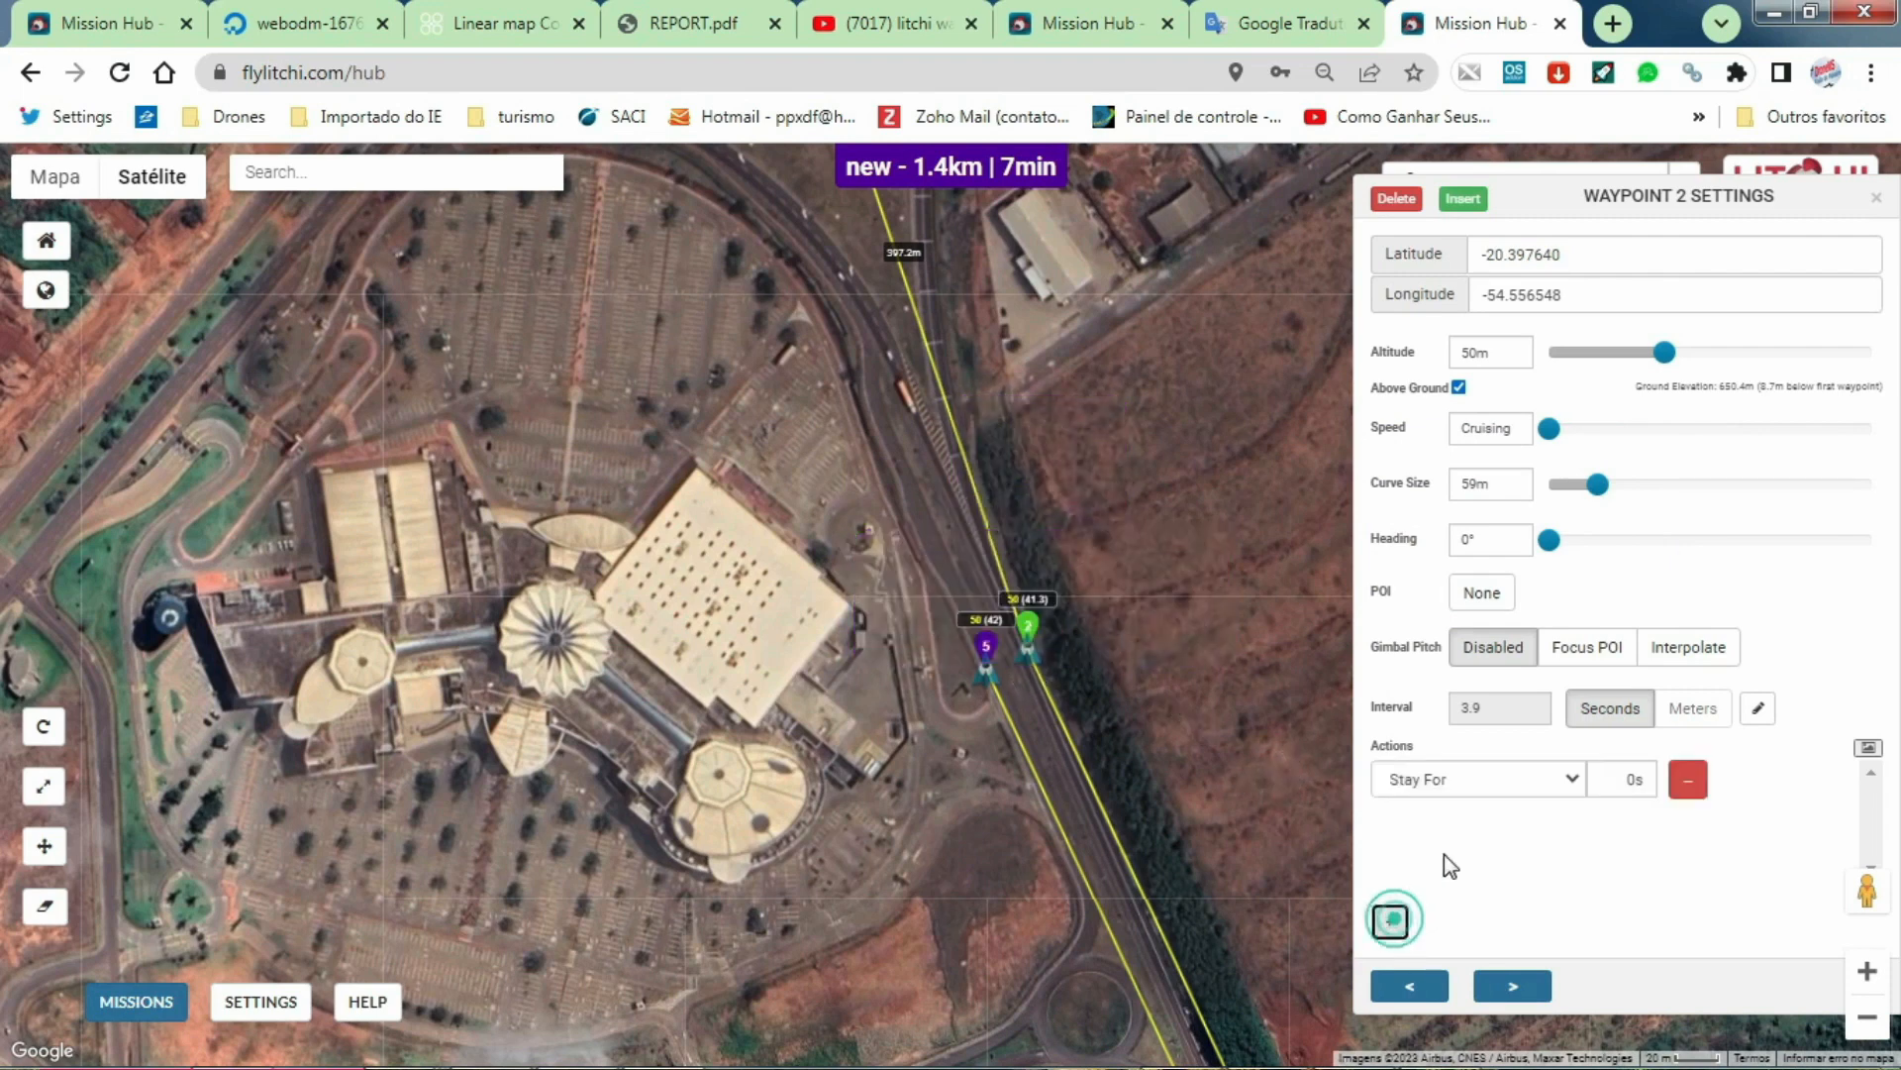
click(1630, 777)
text(5)
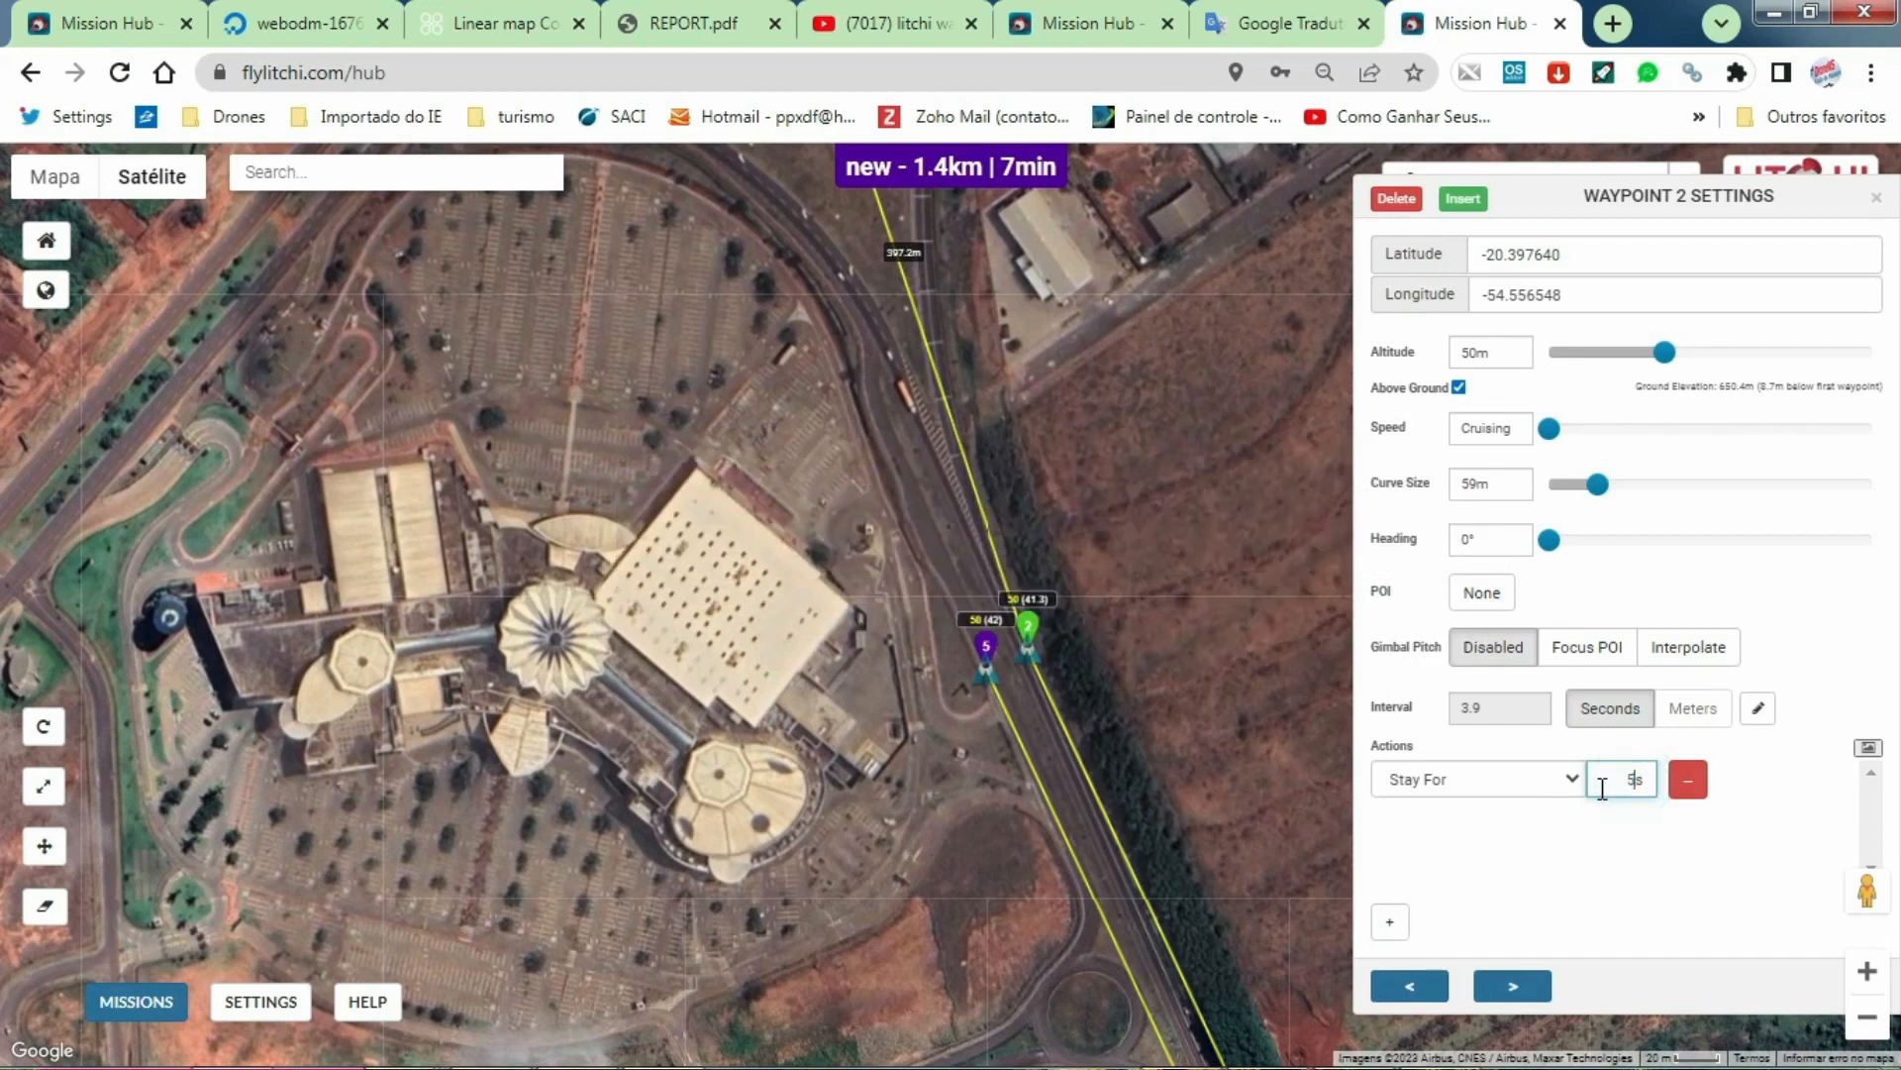
click(1390, 921)
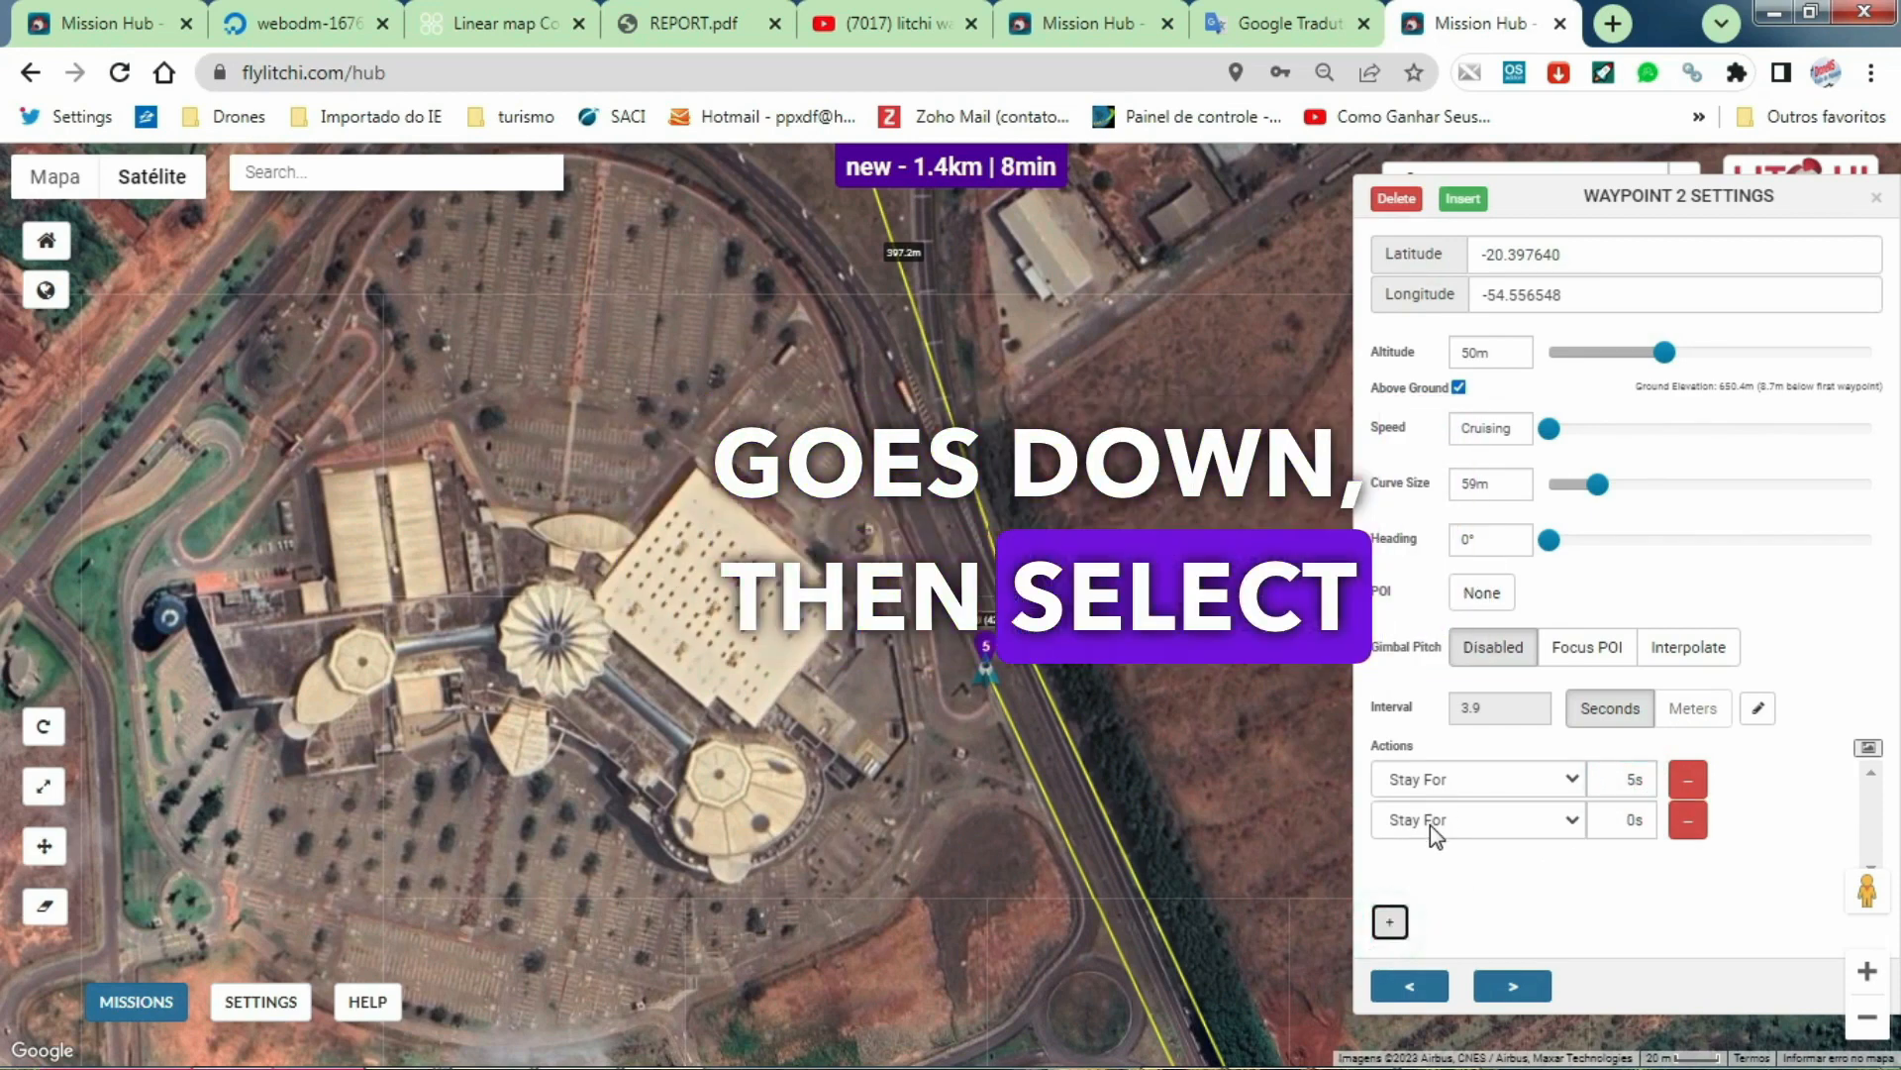
click(1571, 822)
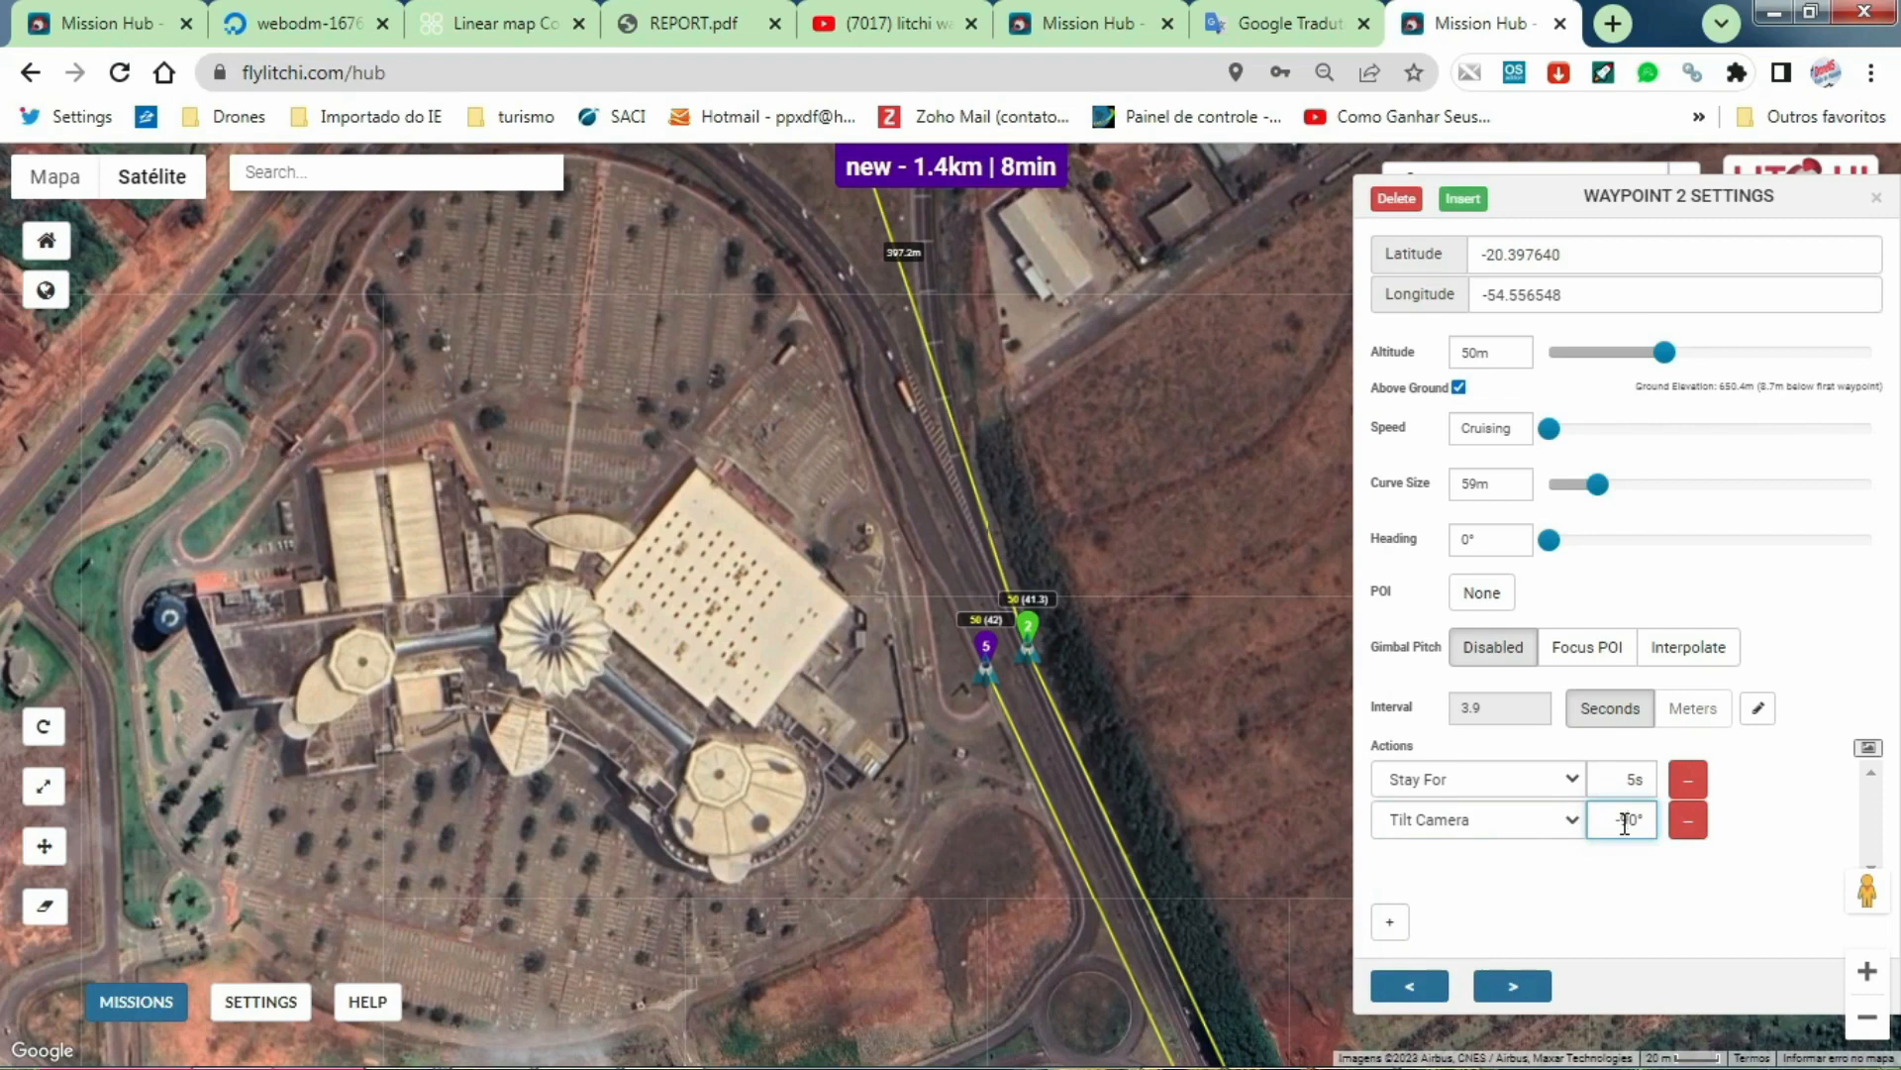
click(1573, 900)
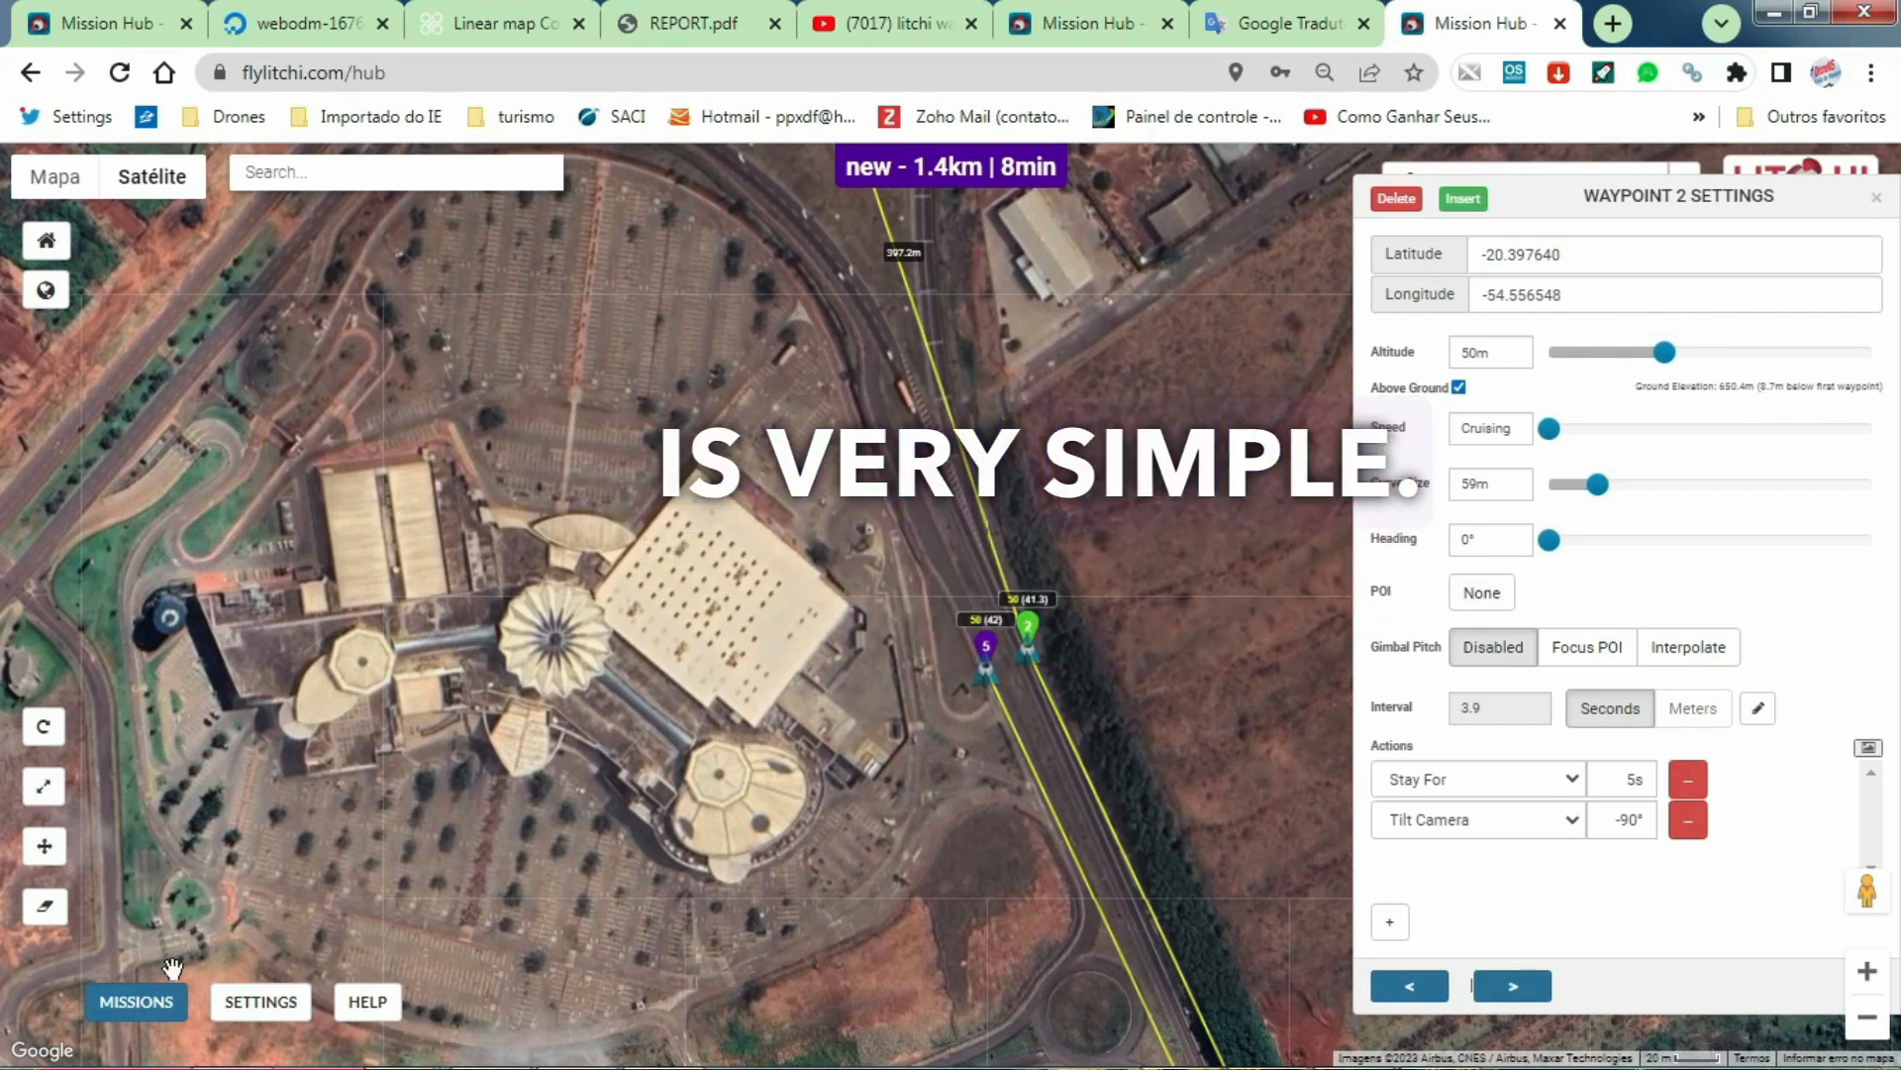
Step: Save the mission under the name Corridor map mapa Linear
click(139, 1001)
click(139, 816)
click(692, 463)
text(Corrid)
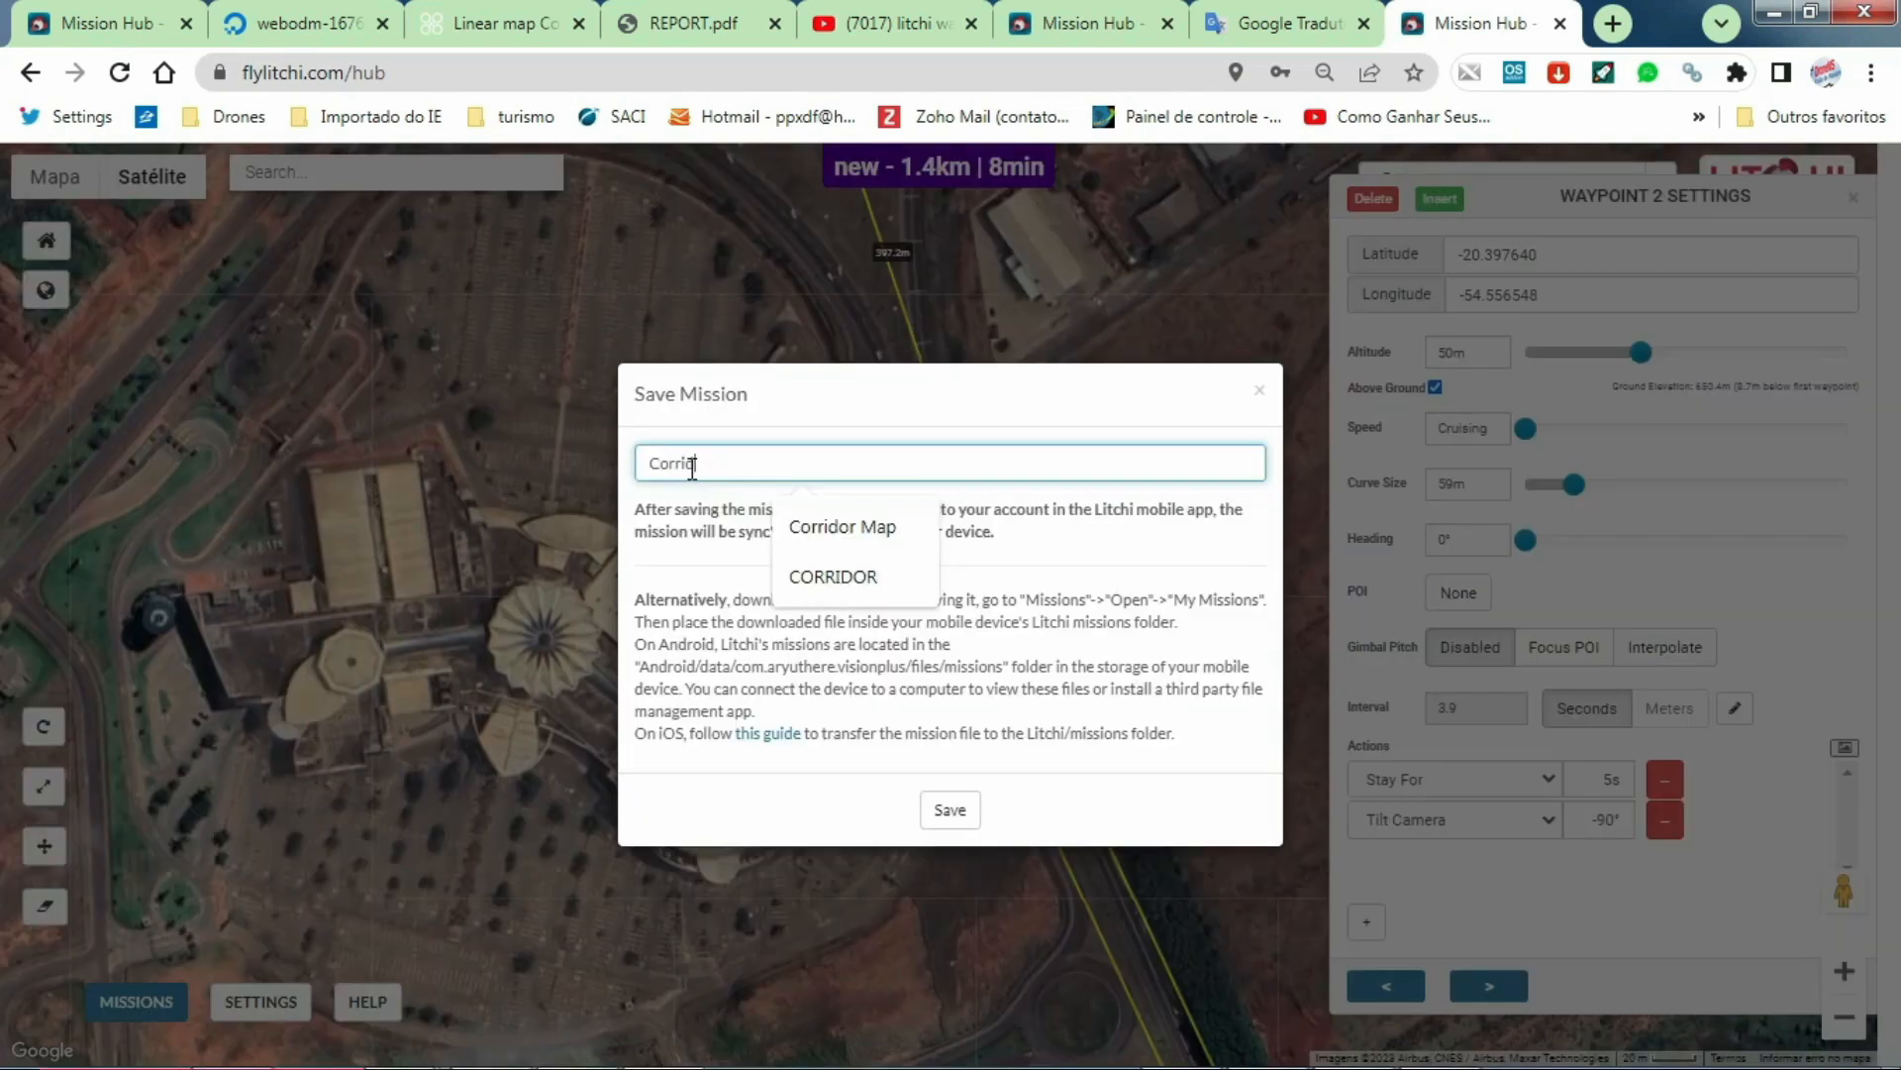
text(or map)
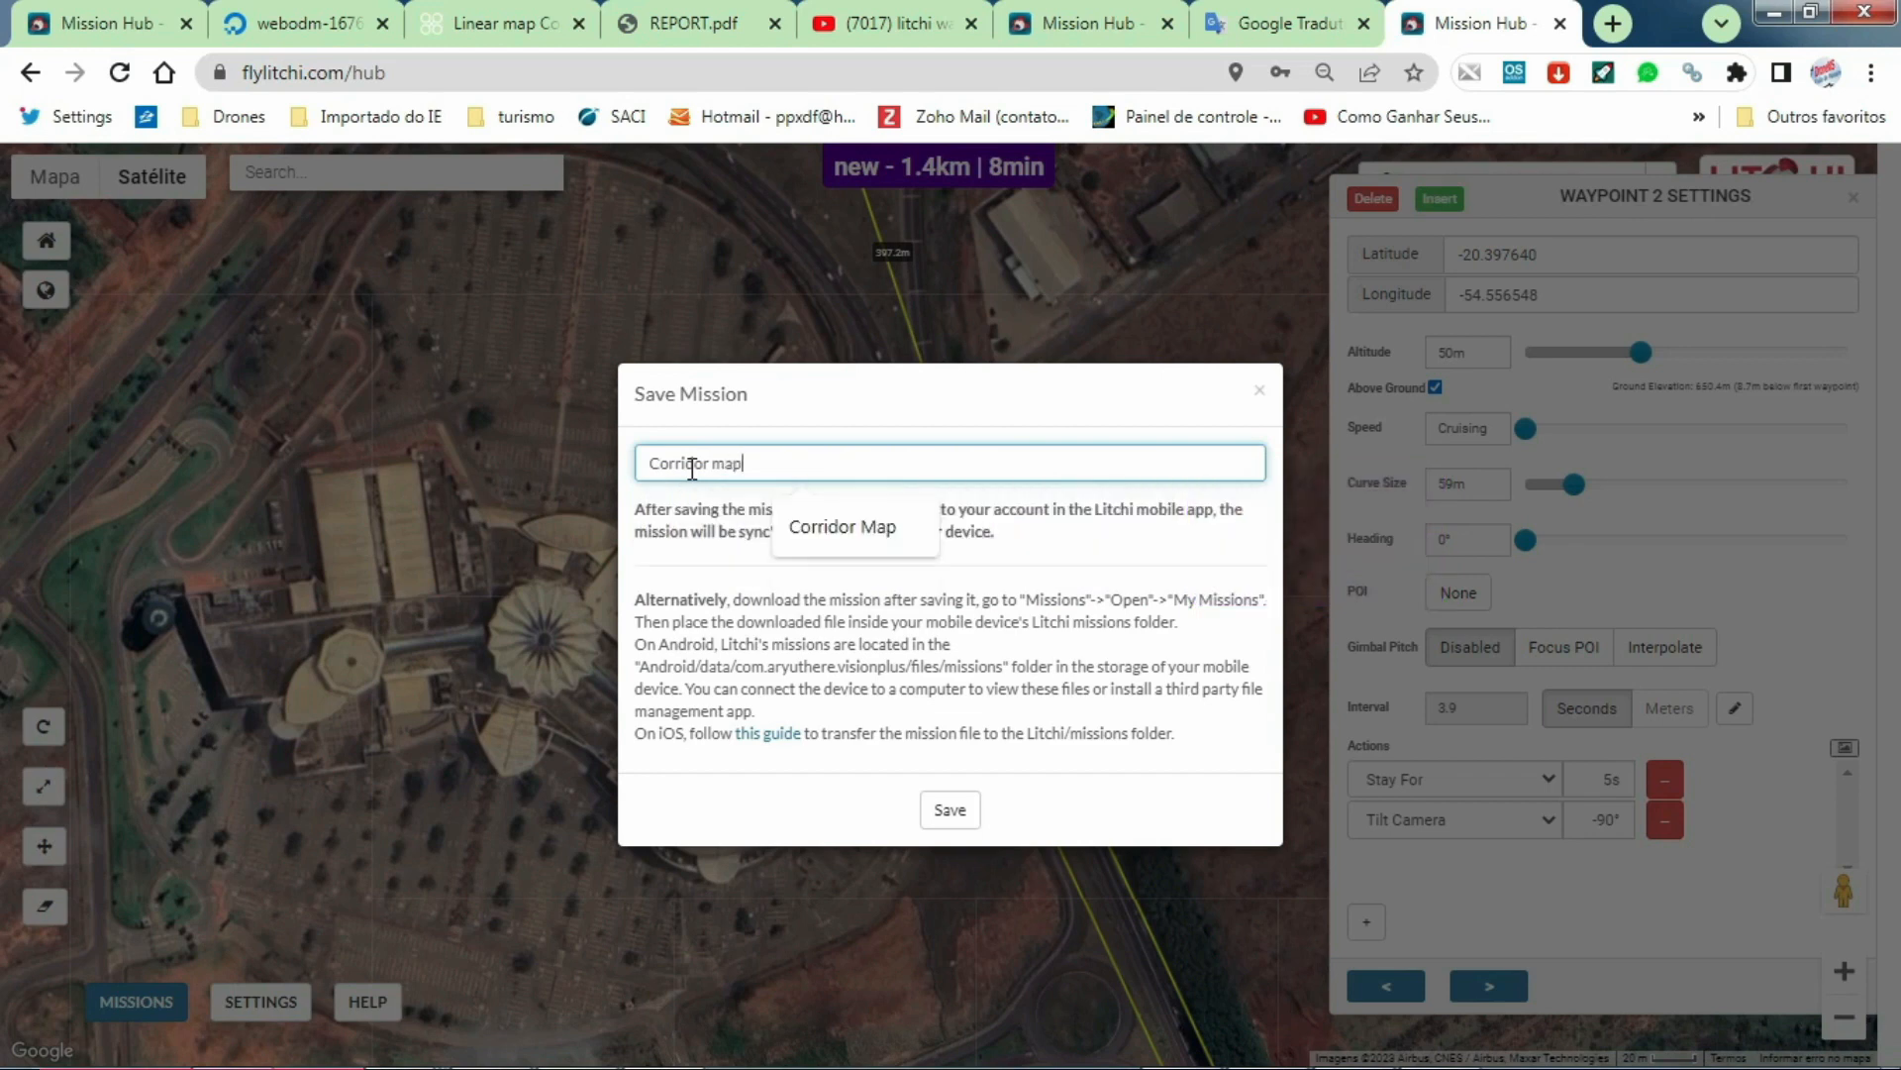
text( map)
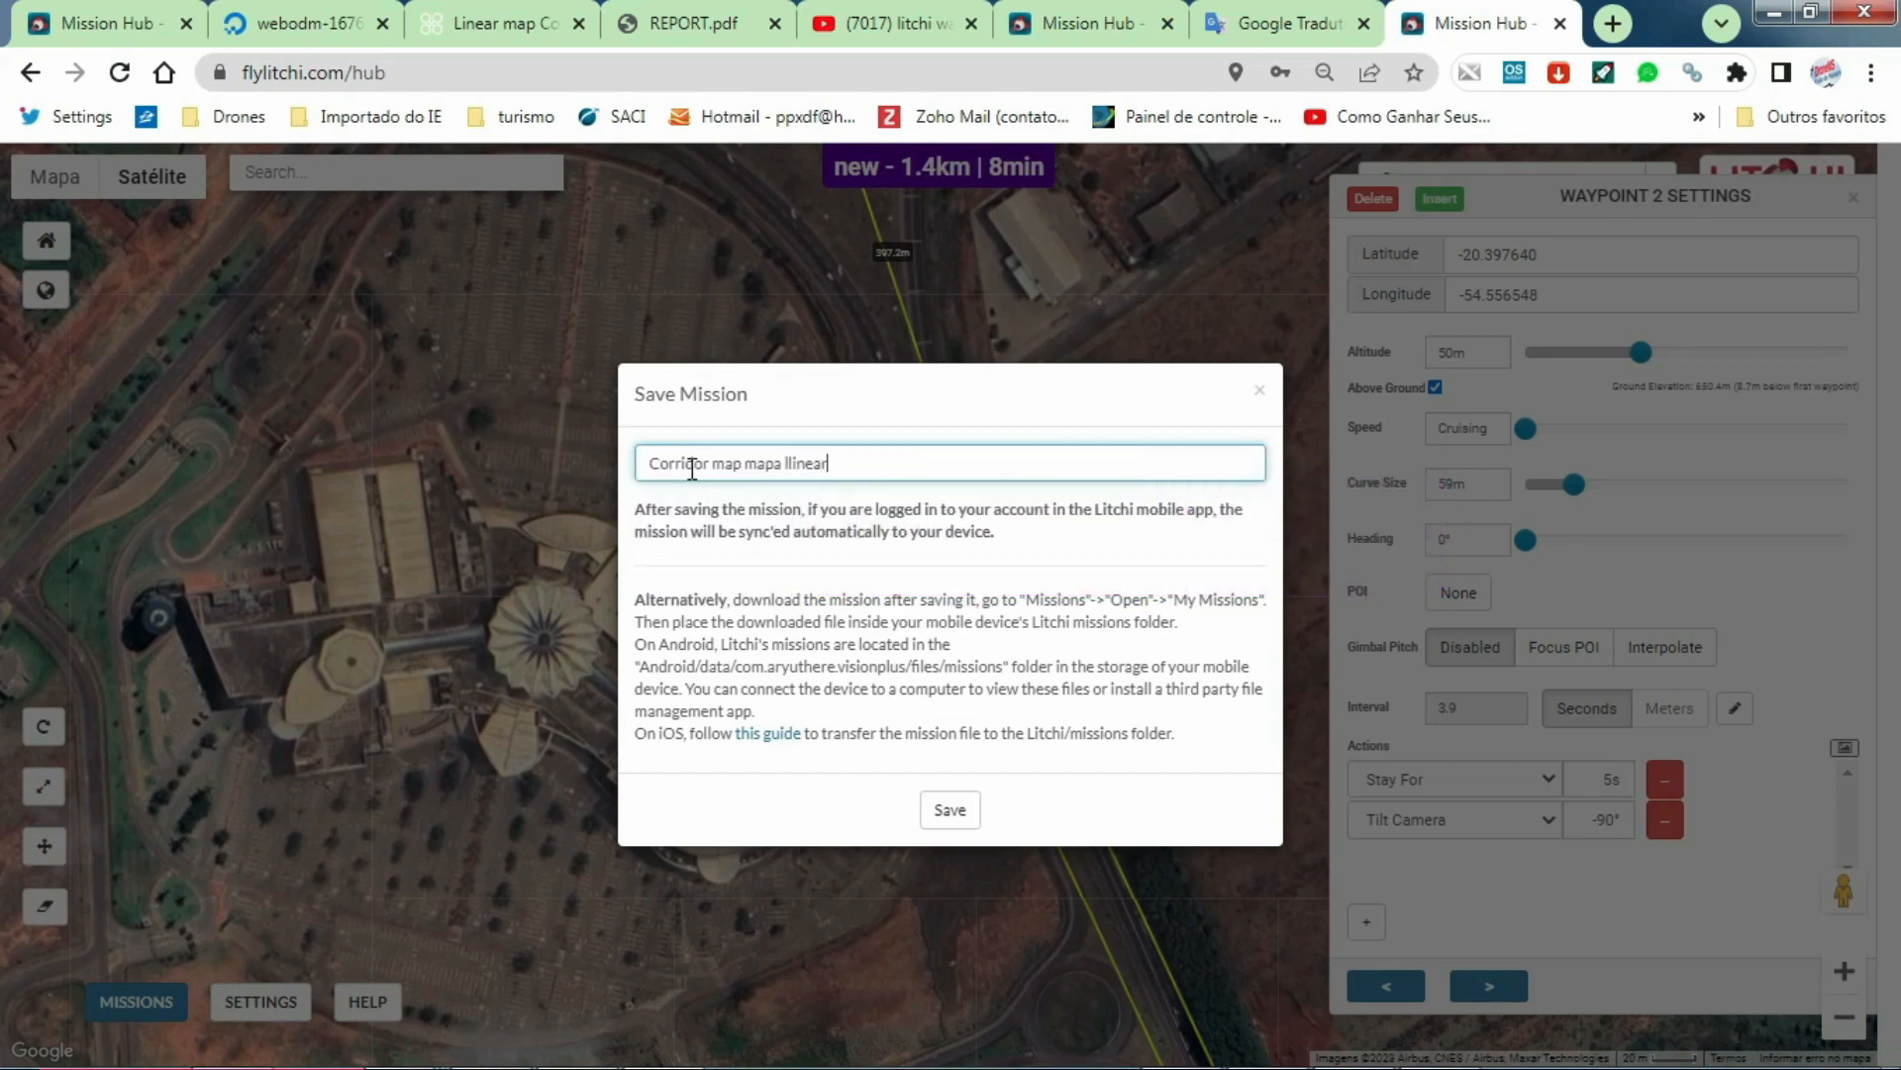
text(a ll)
key(BackSpace)
key(BackSpace)
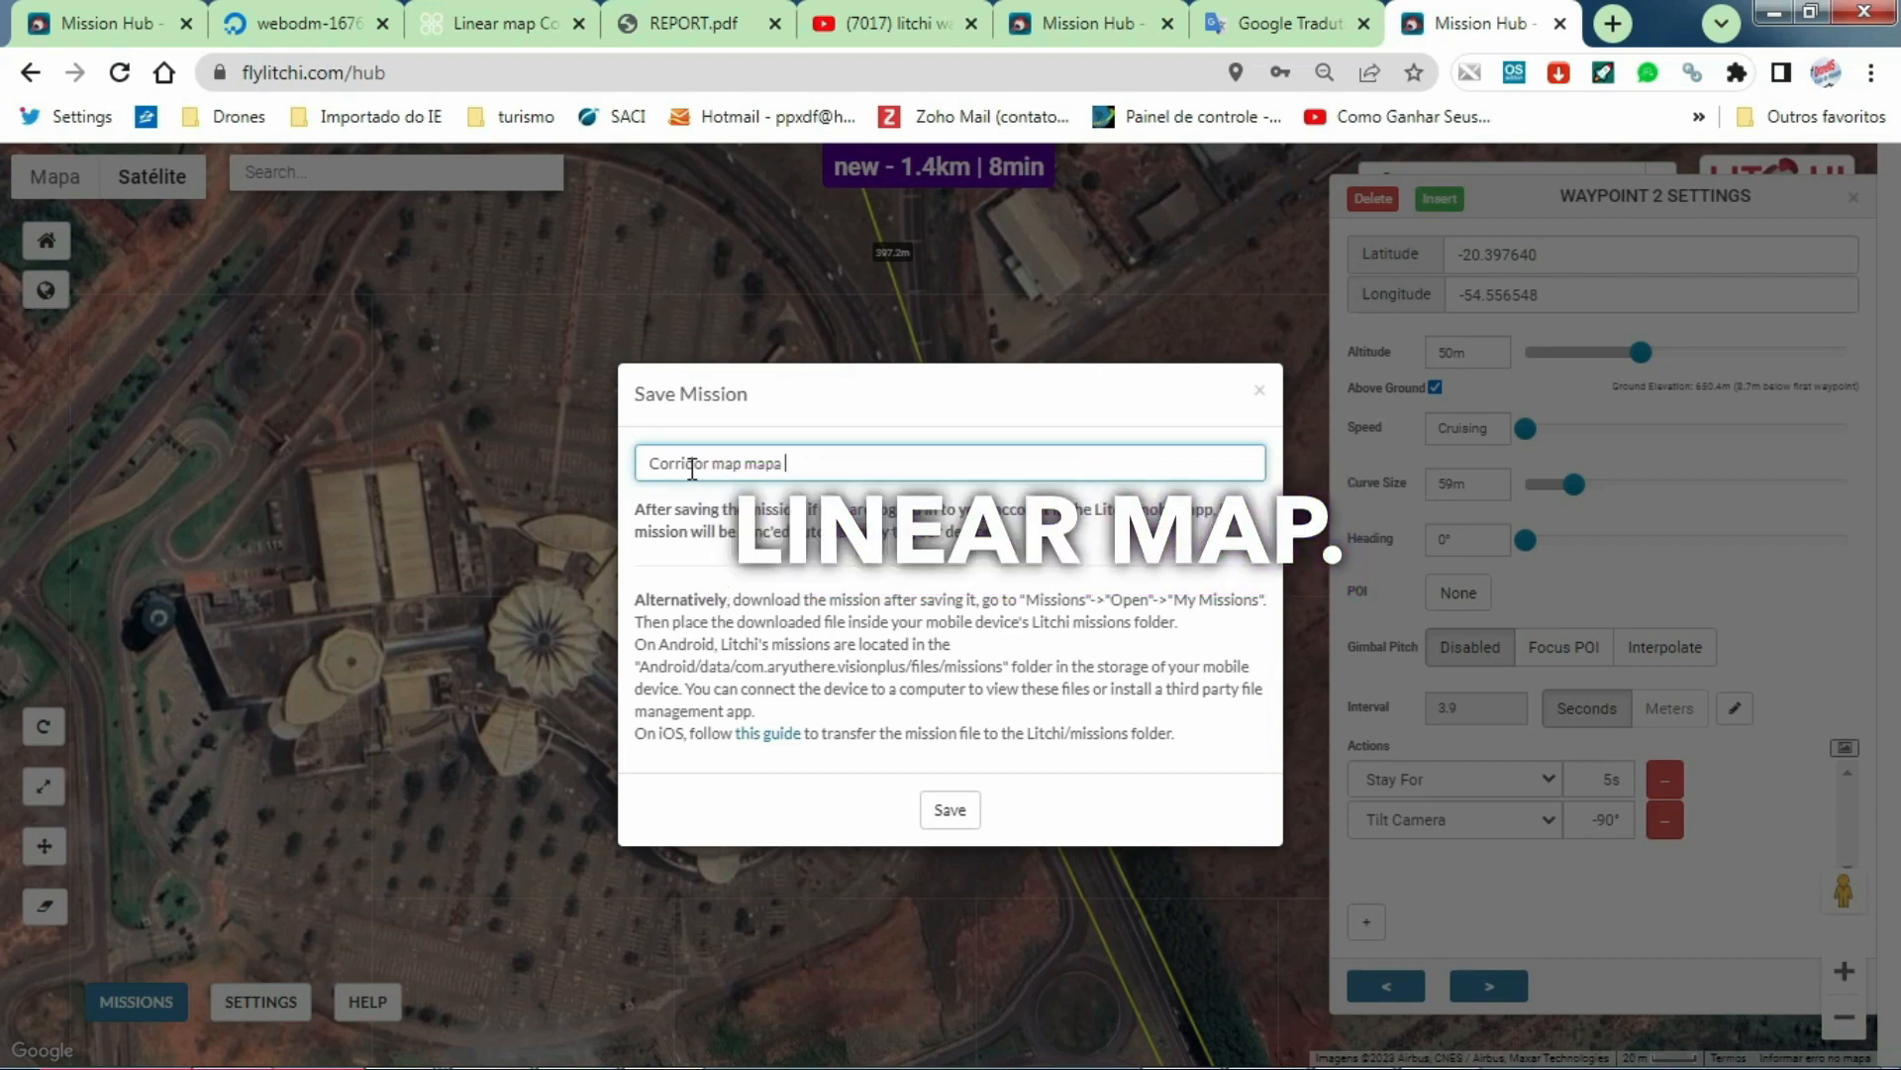
text(Linear)
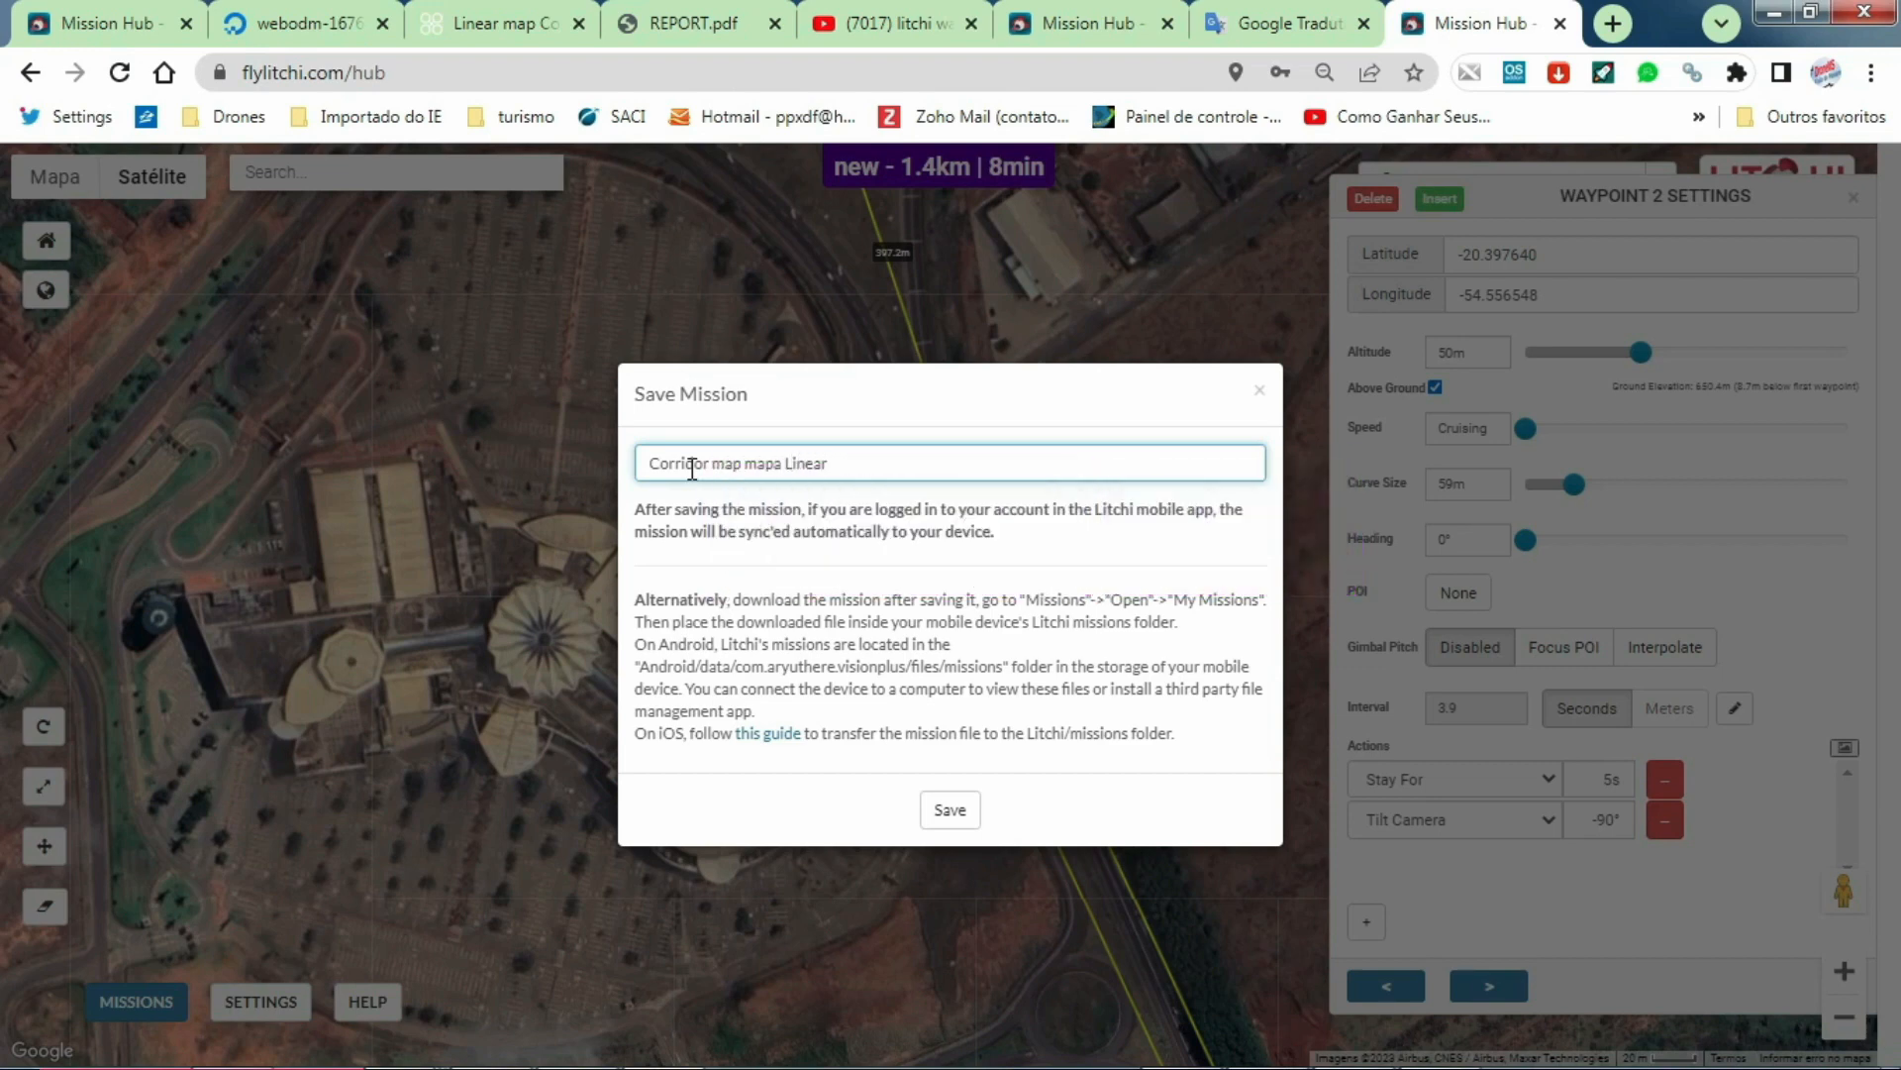
click(955, 810)
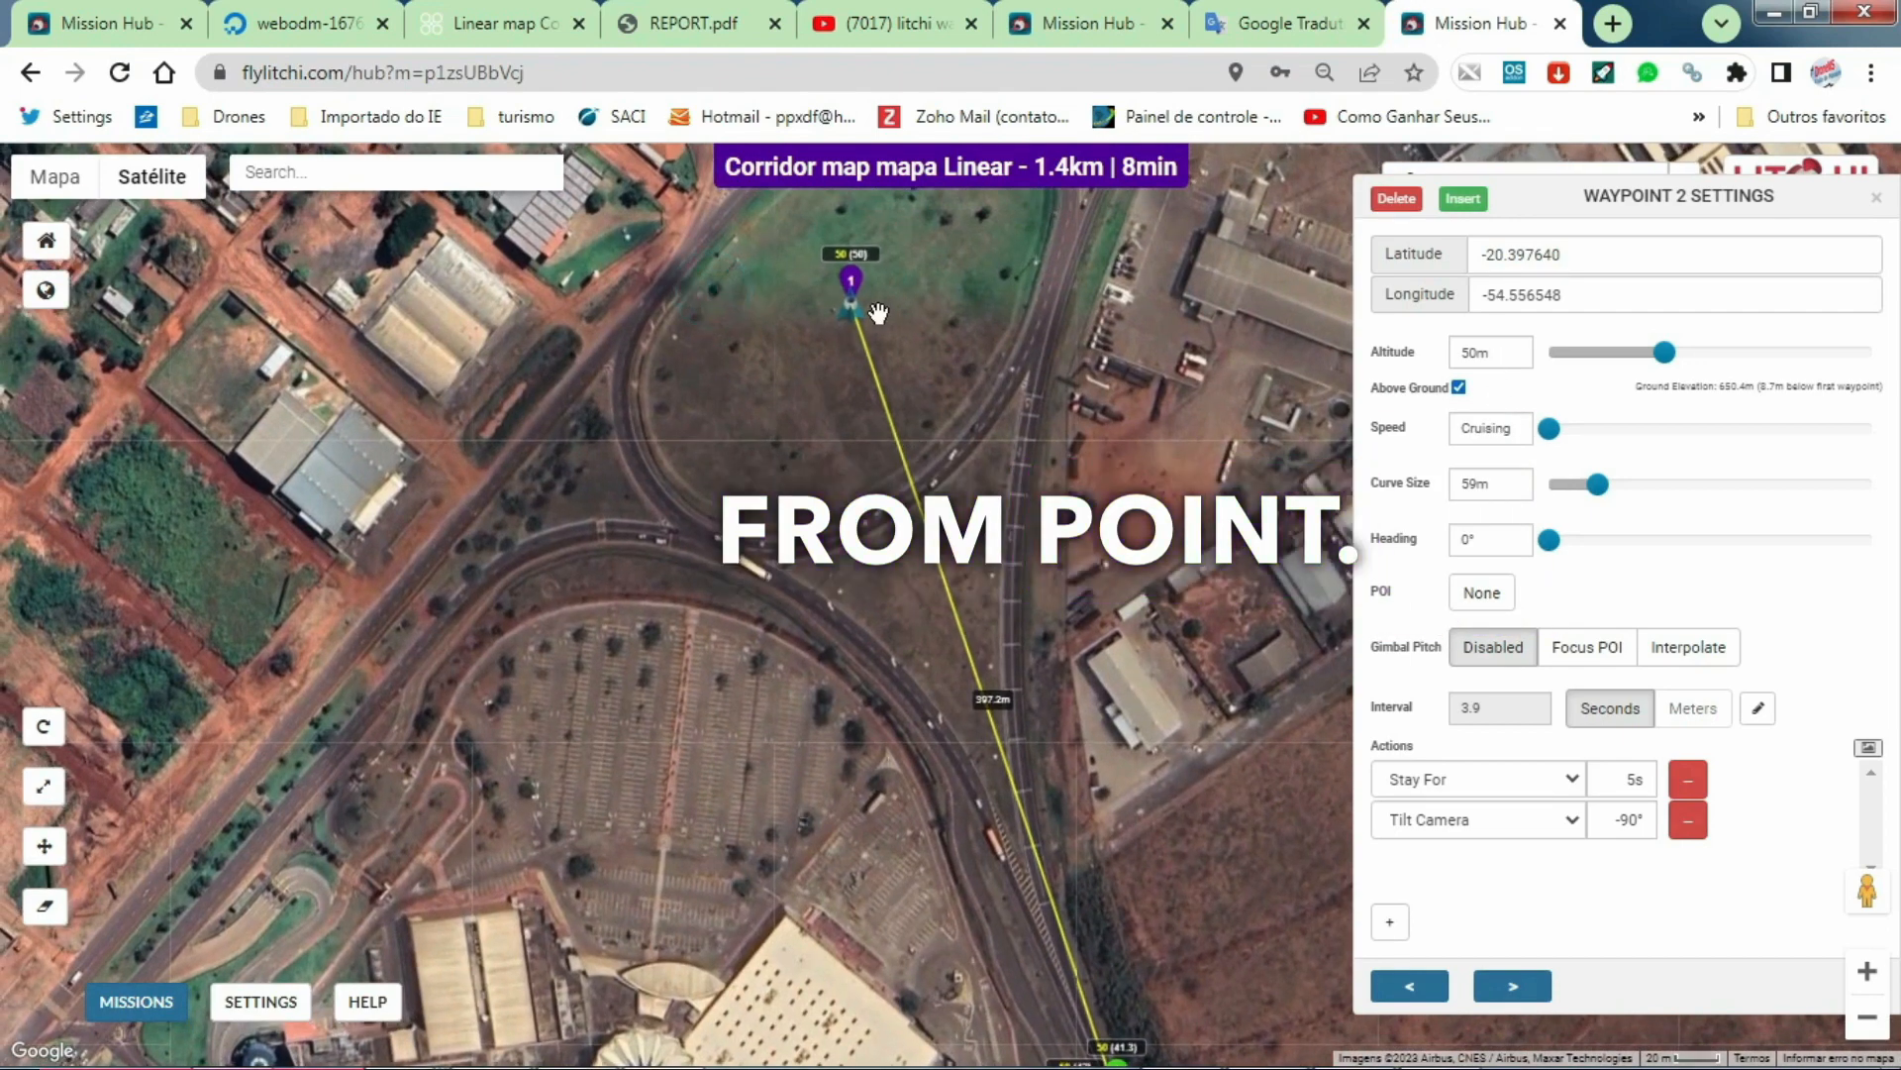
Step: Review the settings and actions of waypoint 1 and waypoint 2 in the saved mission
click(852, 281)
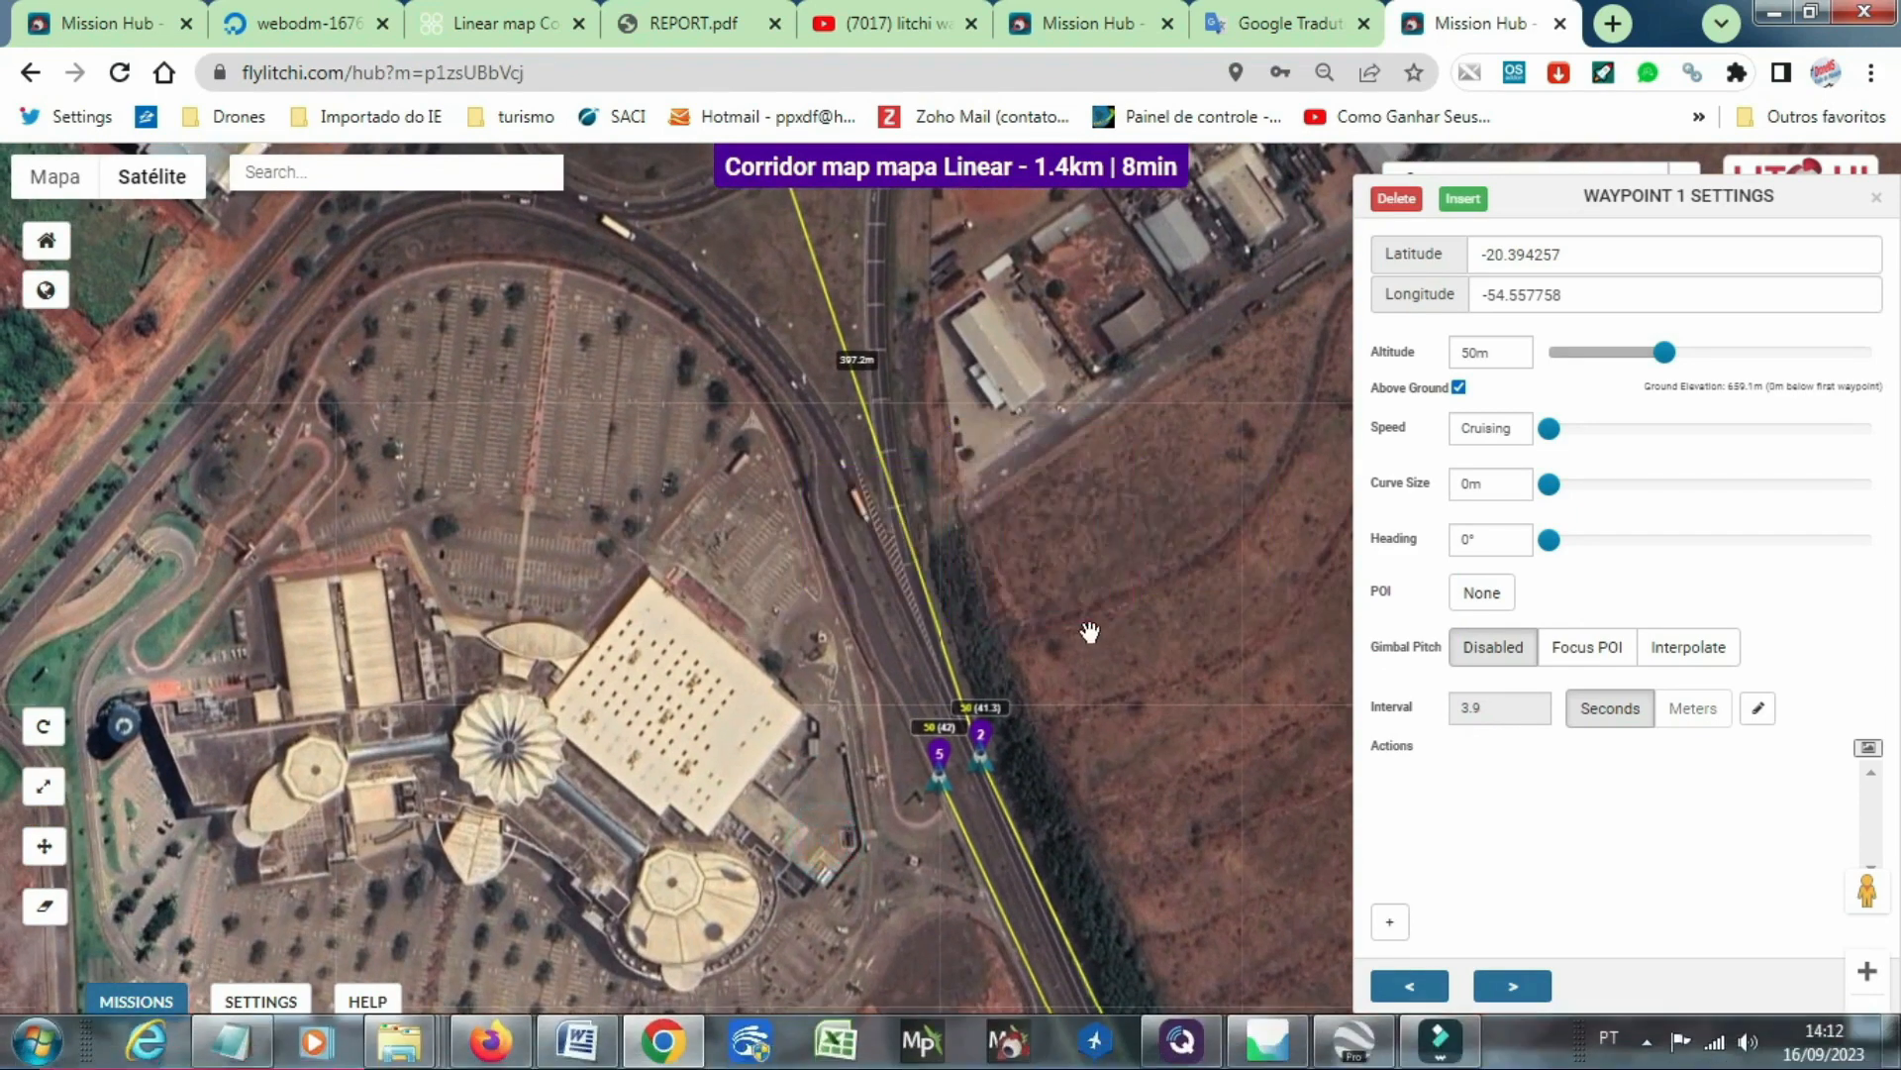
click(982, 745)
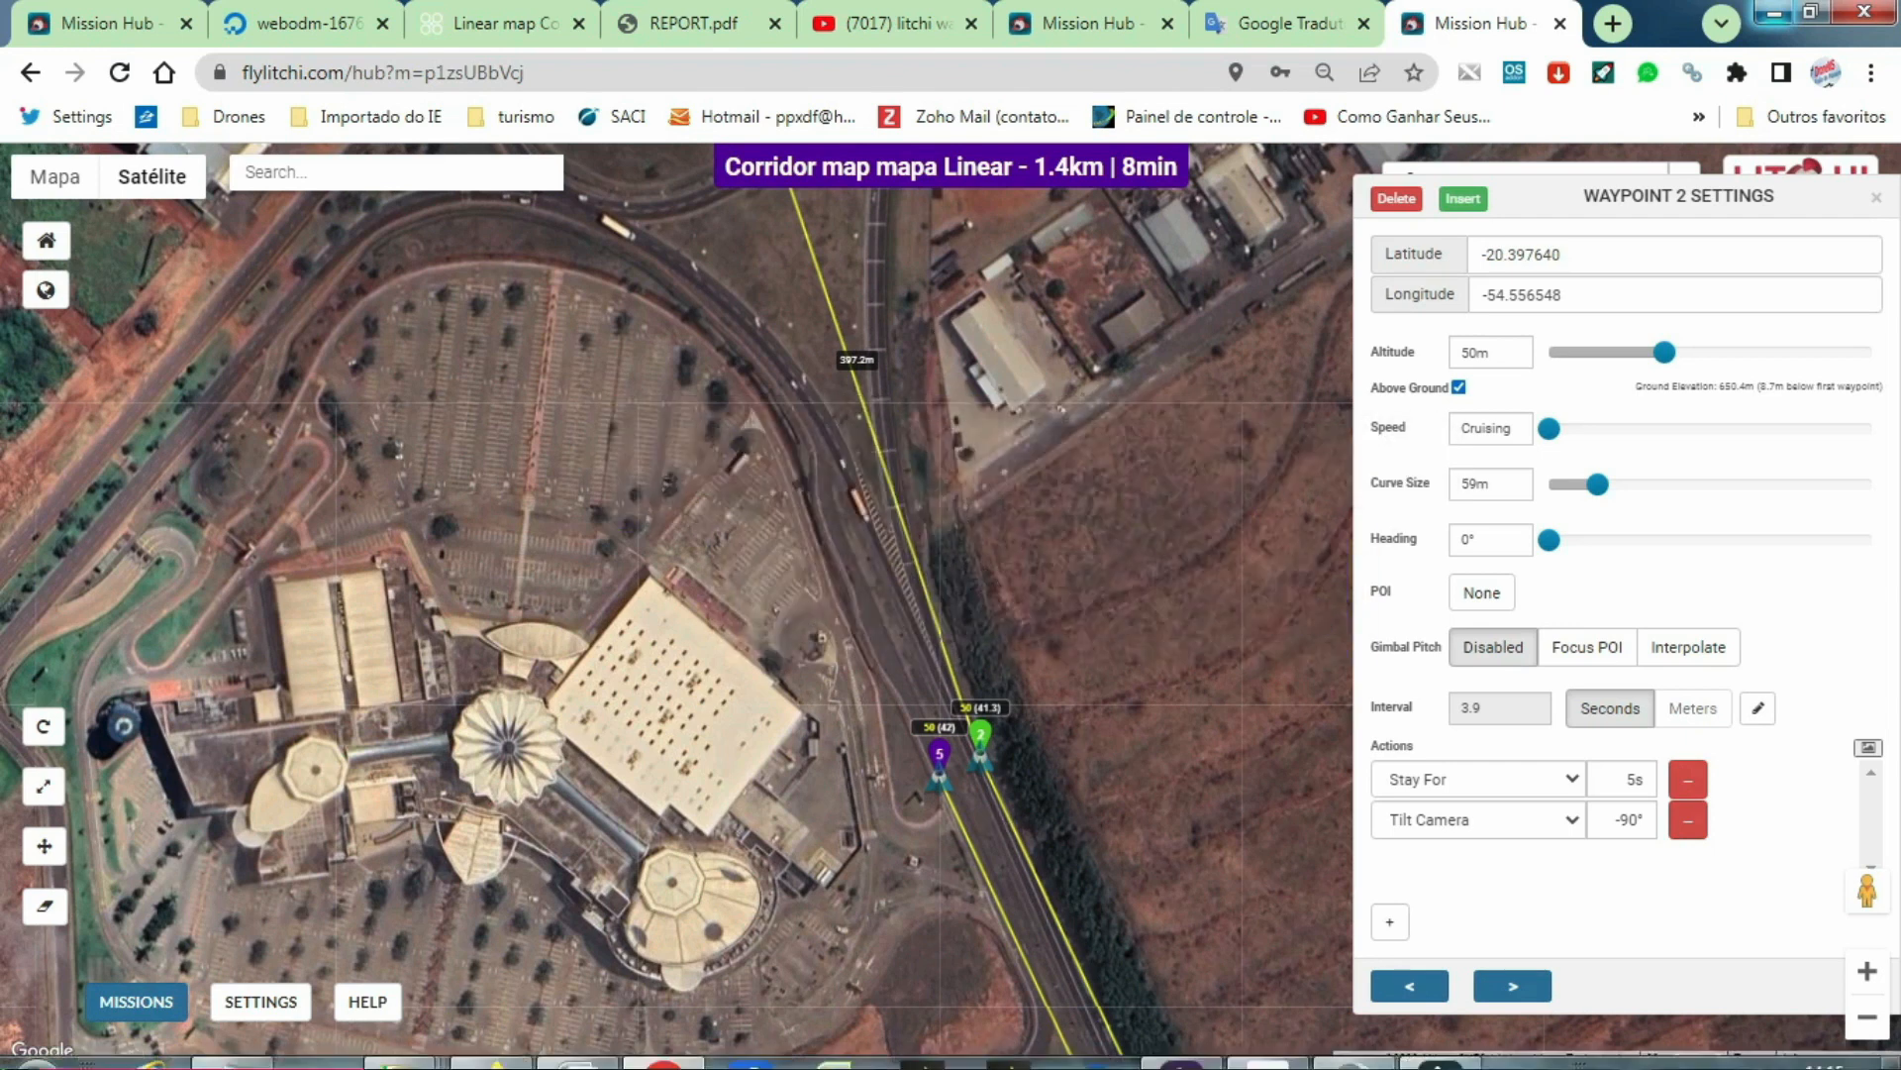
Step: Switch to Dronelink in Firefox and create a plan by importing google exporta QGroundControl com waypoints KML.kml
click(1355, 1044)
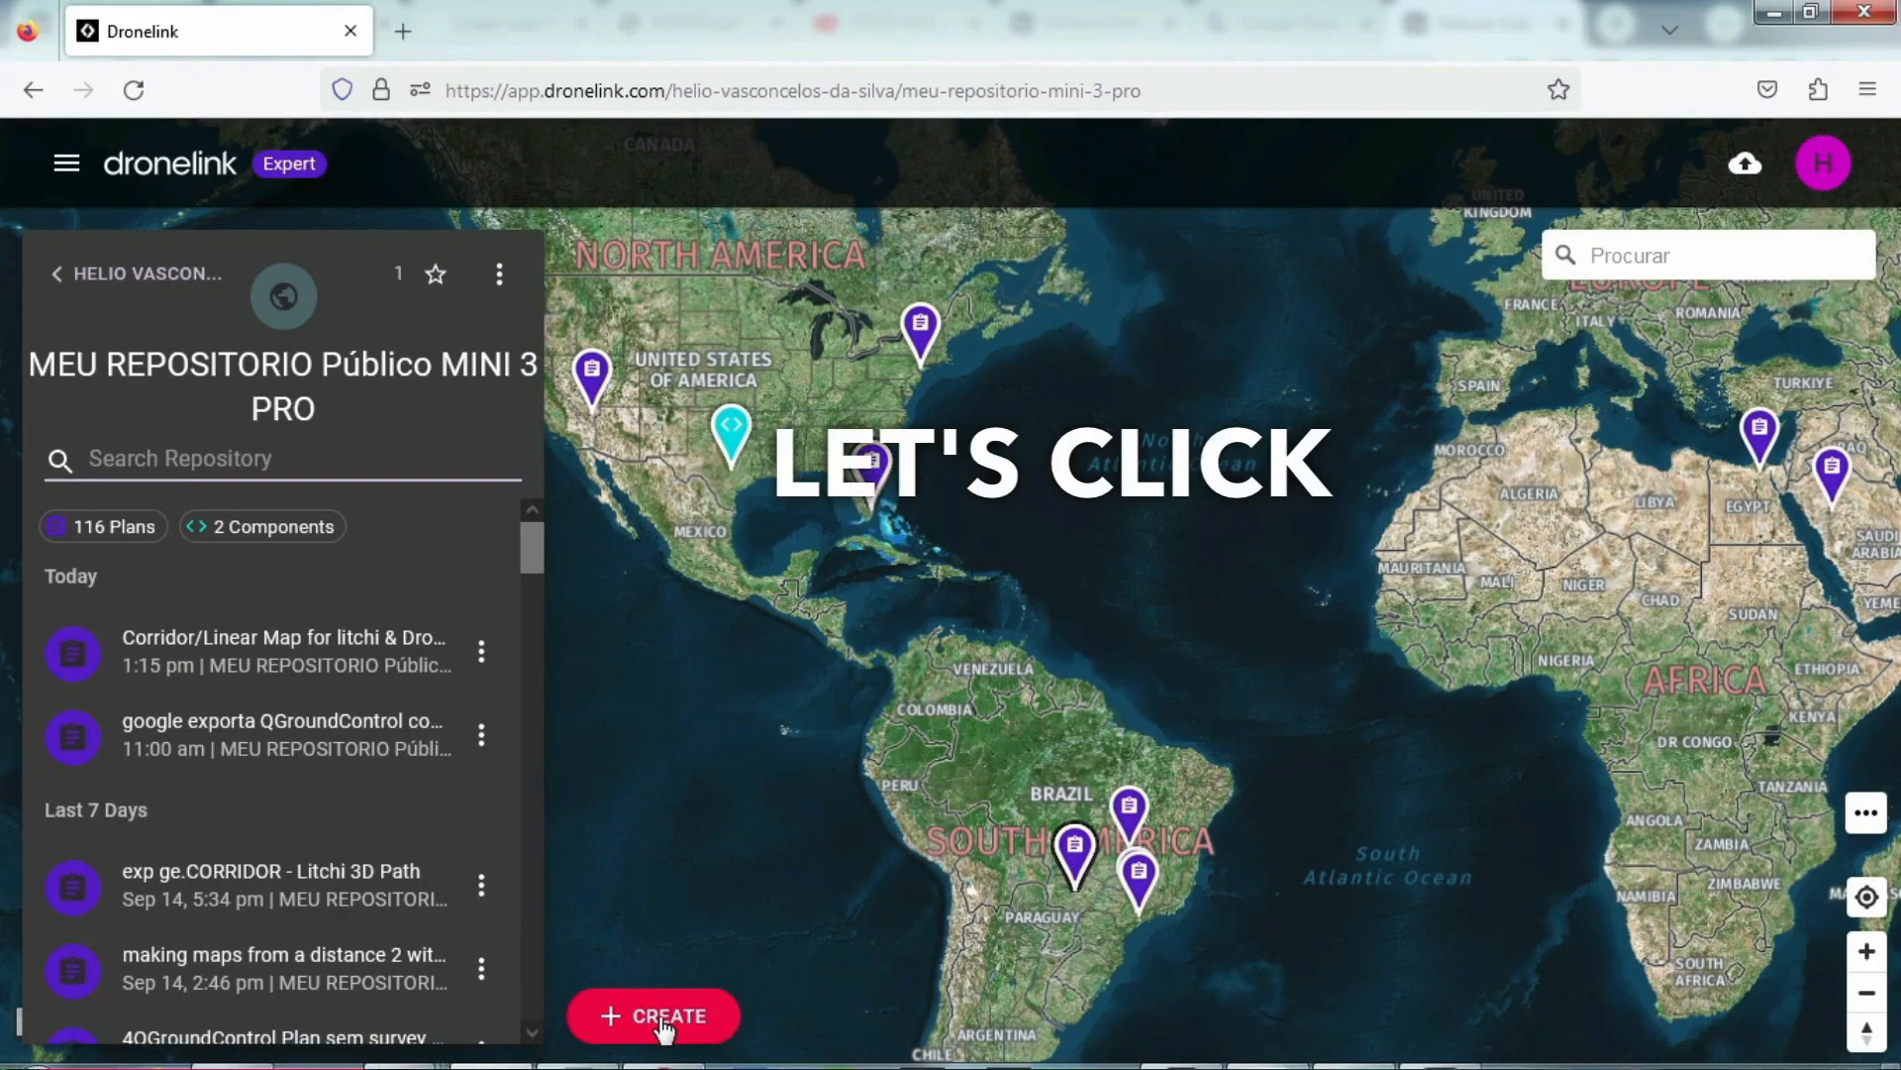
click(666, 1022)
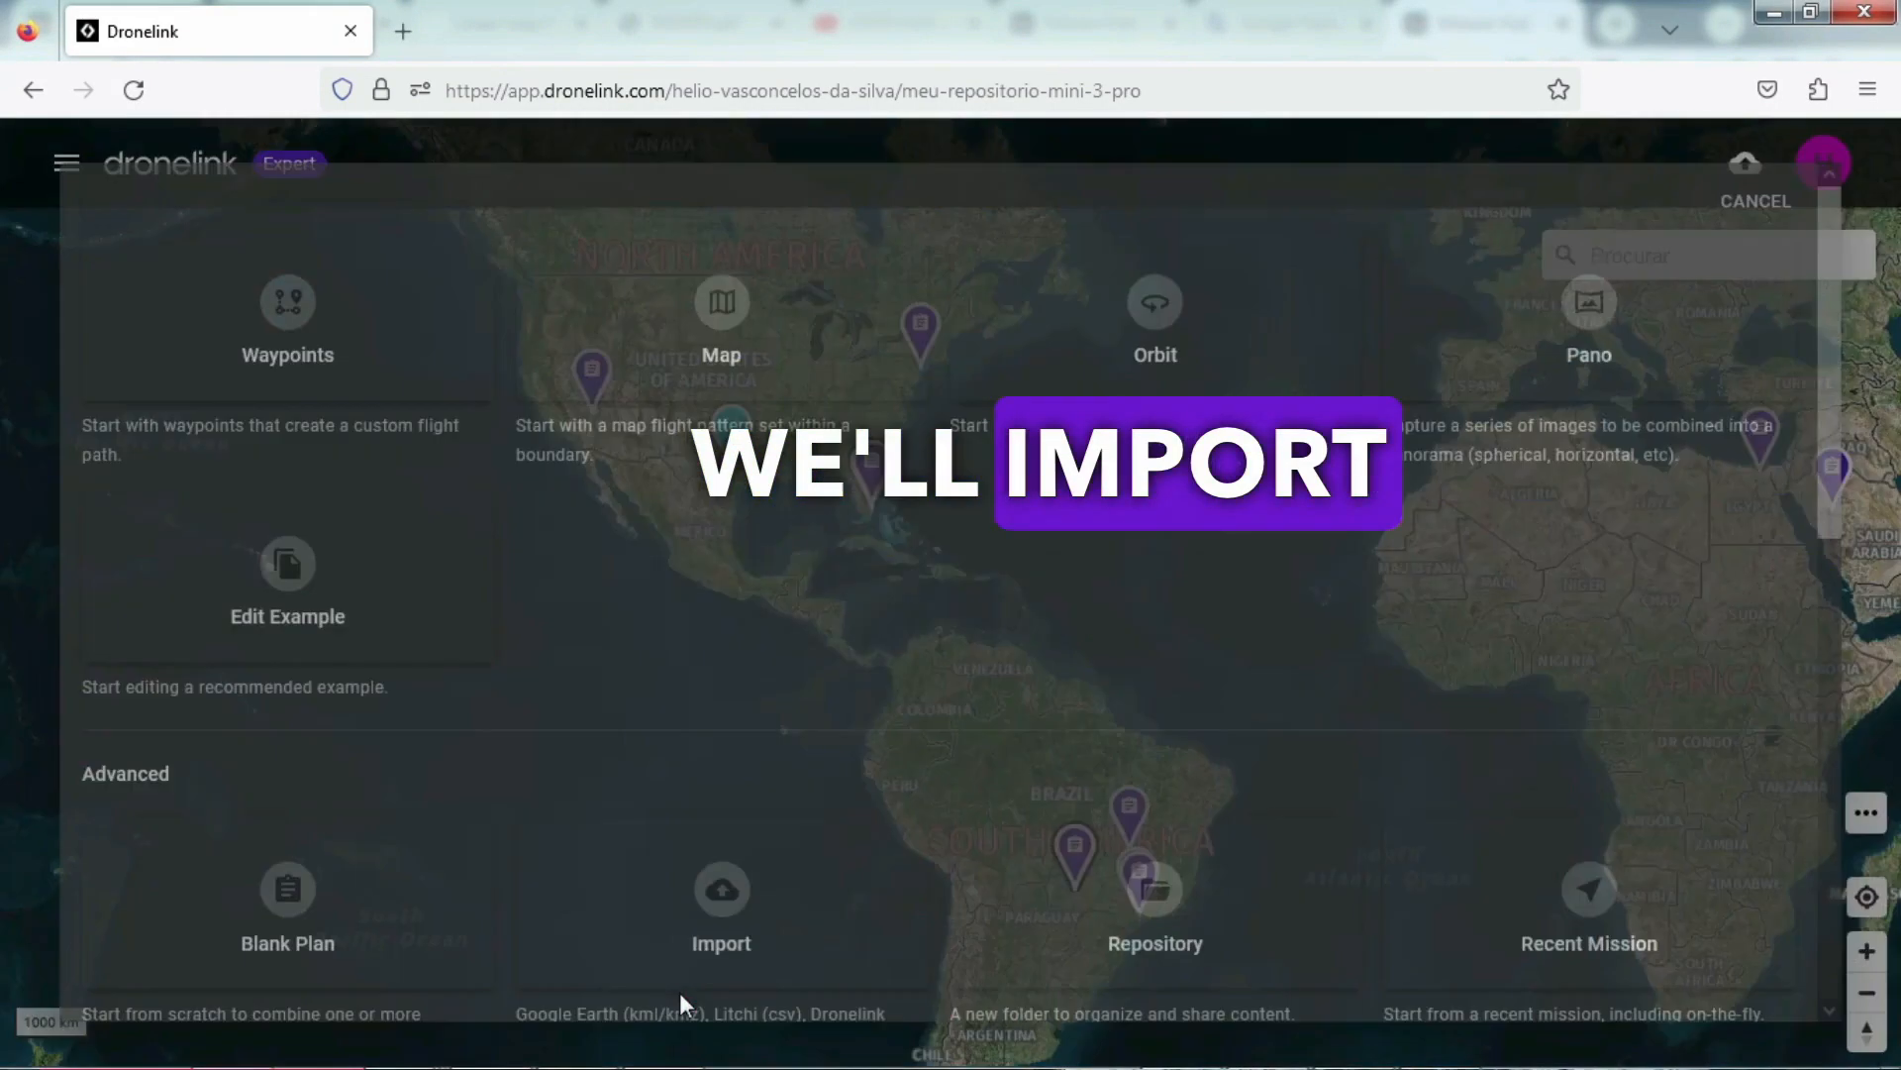
click(721, 995)
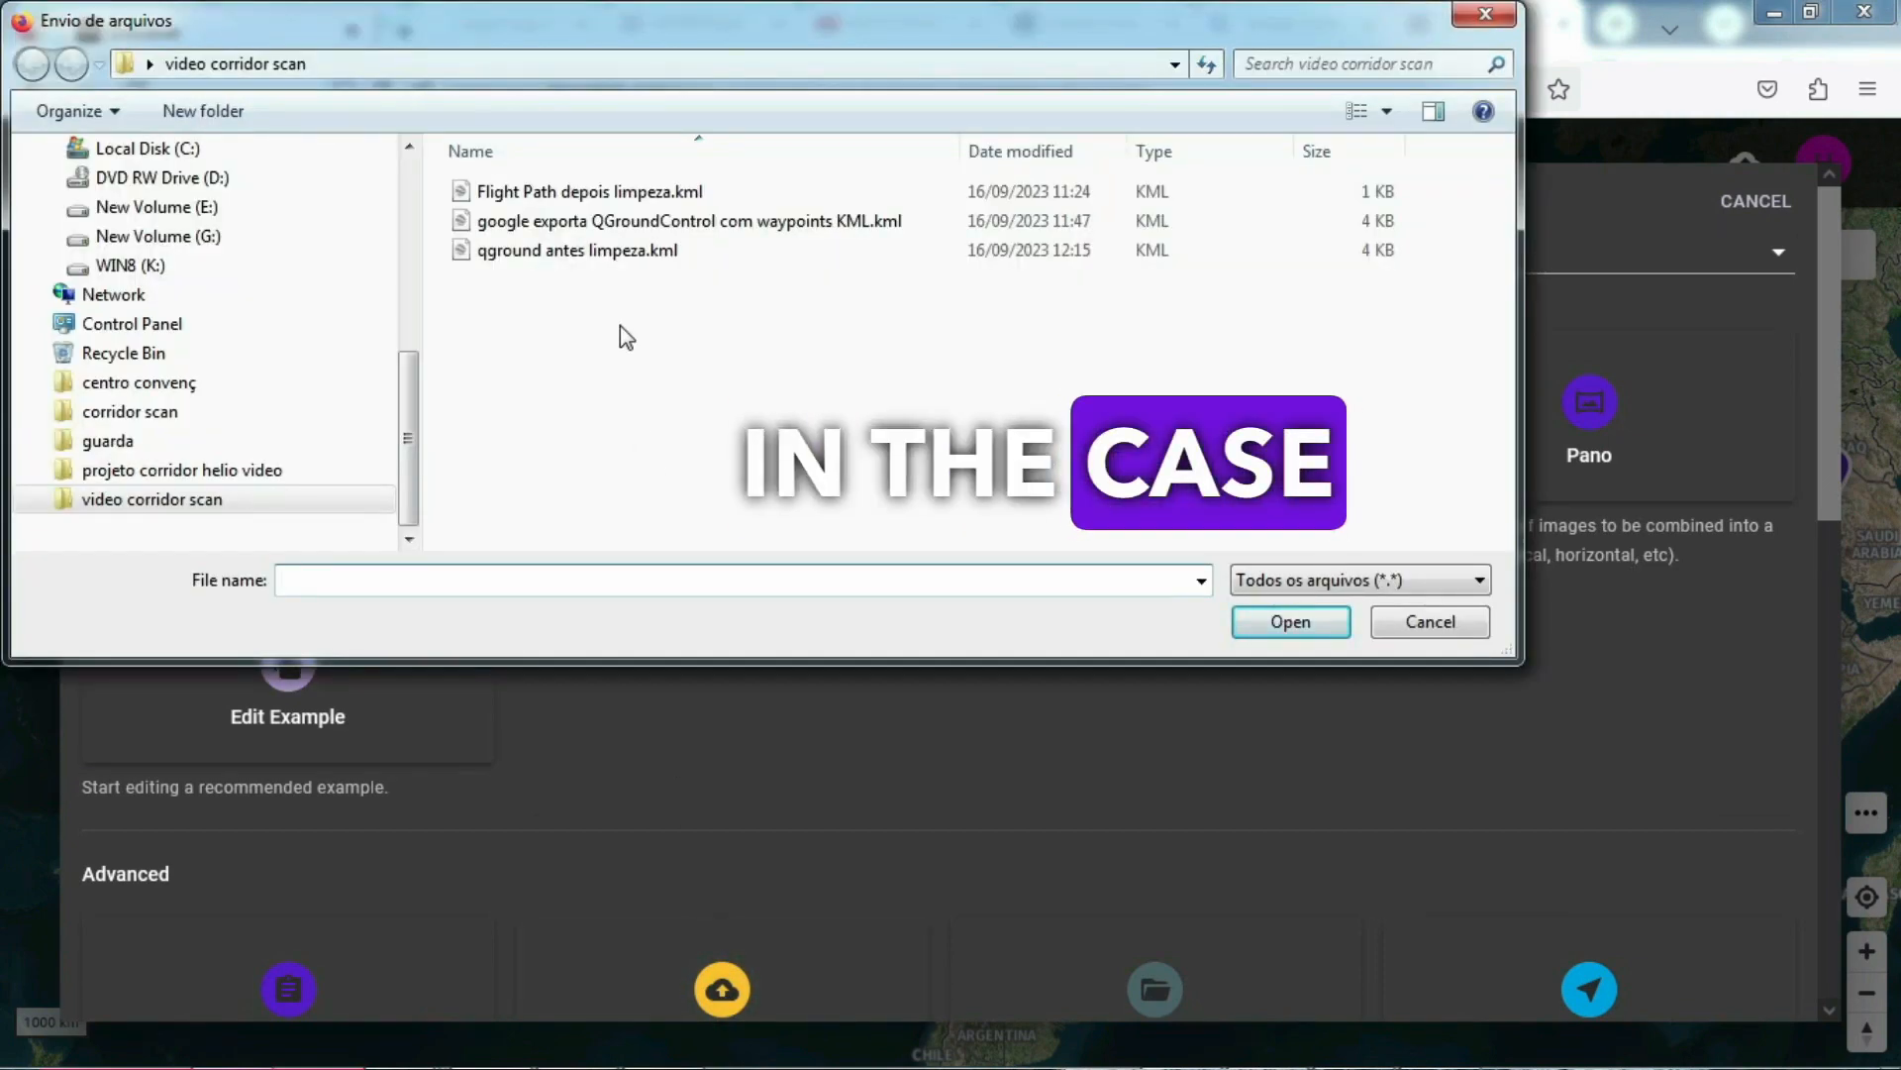
click(586, 224)
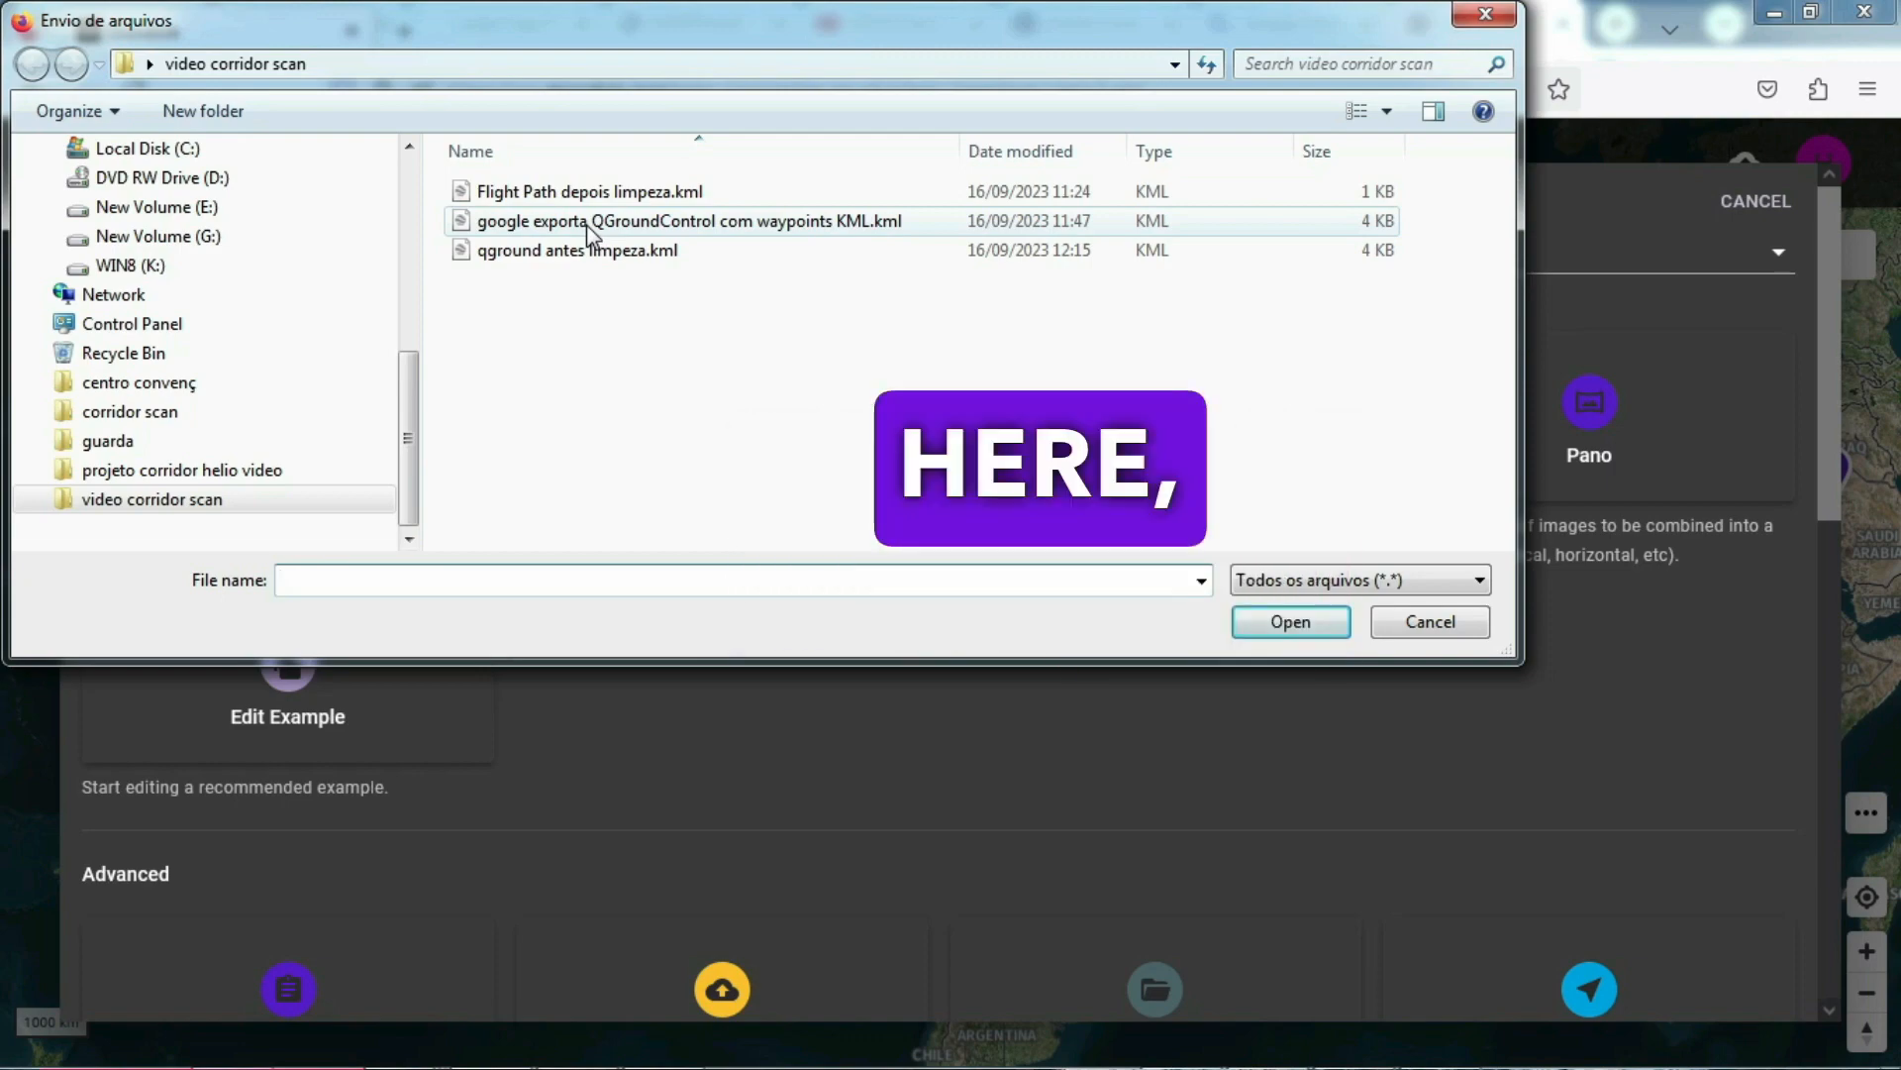
double_click(587, 224)
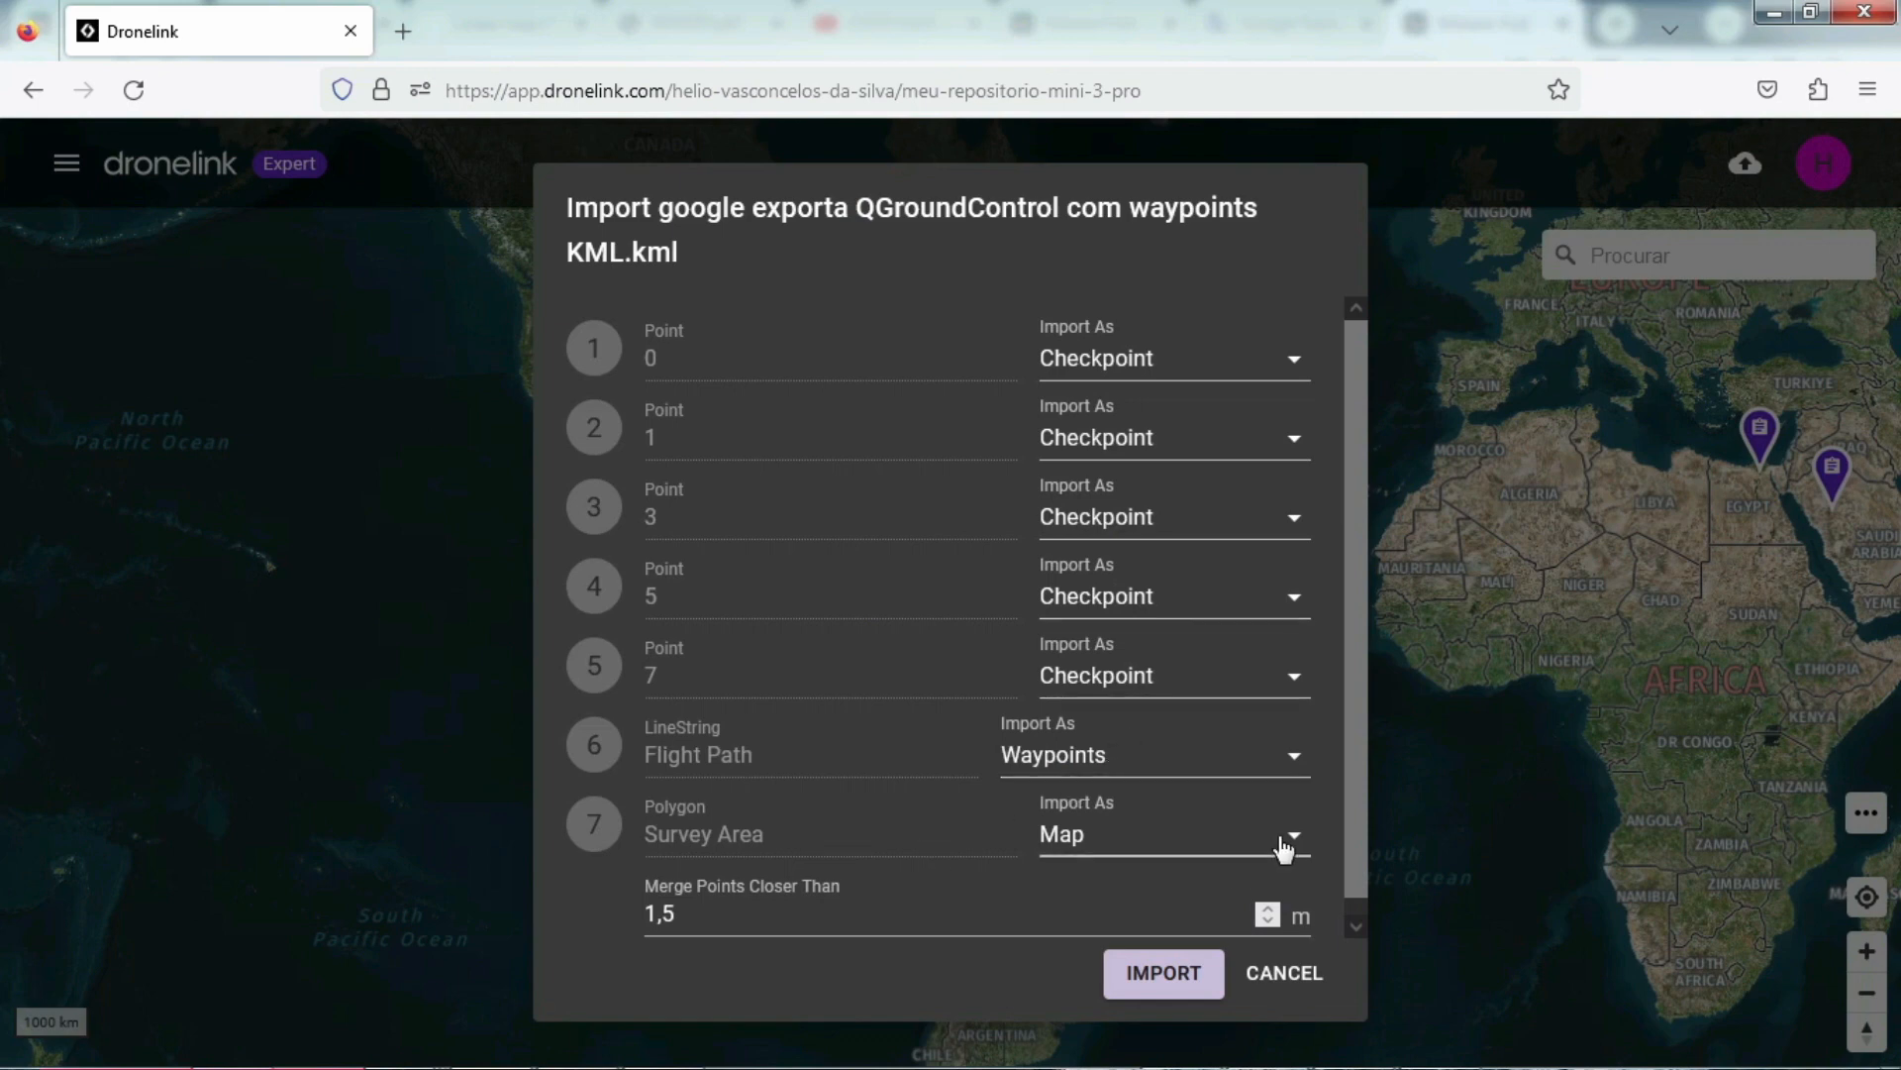
Step: Exclude the Survey Area polygon and the Flight Path line, and import only the five points as checkpoints
click(1284, 848)
click(1109, 467)
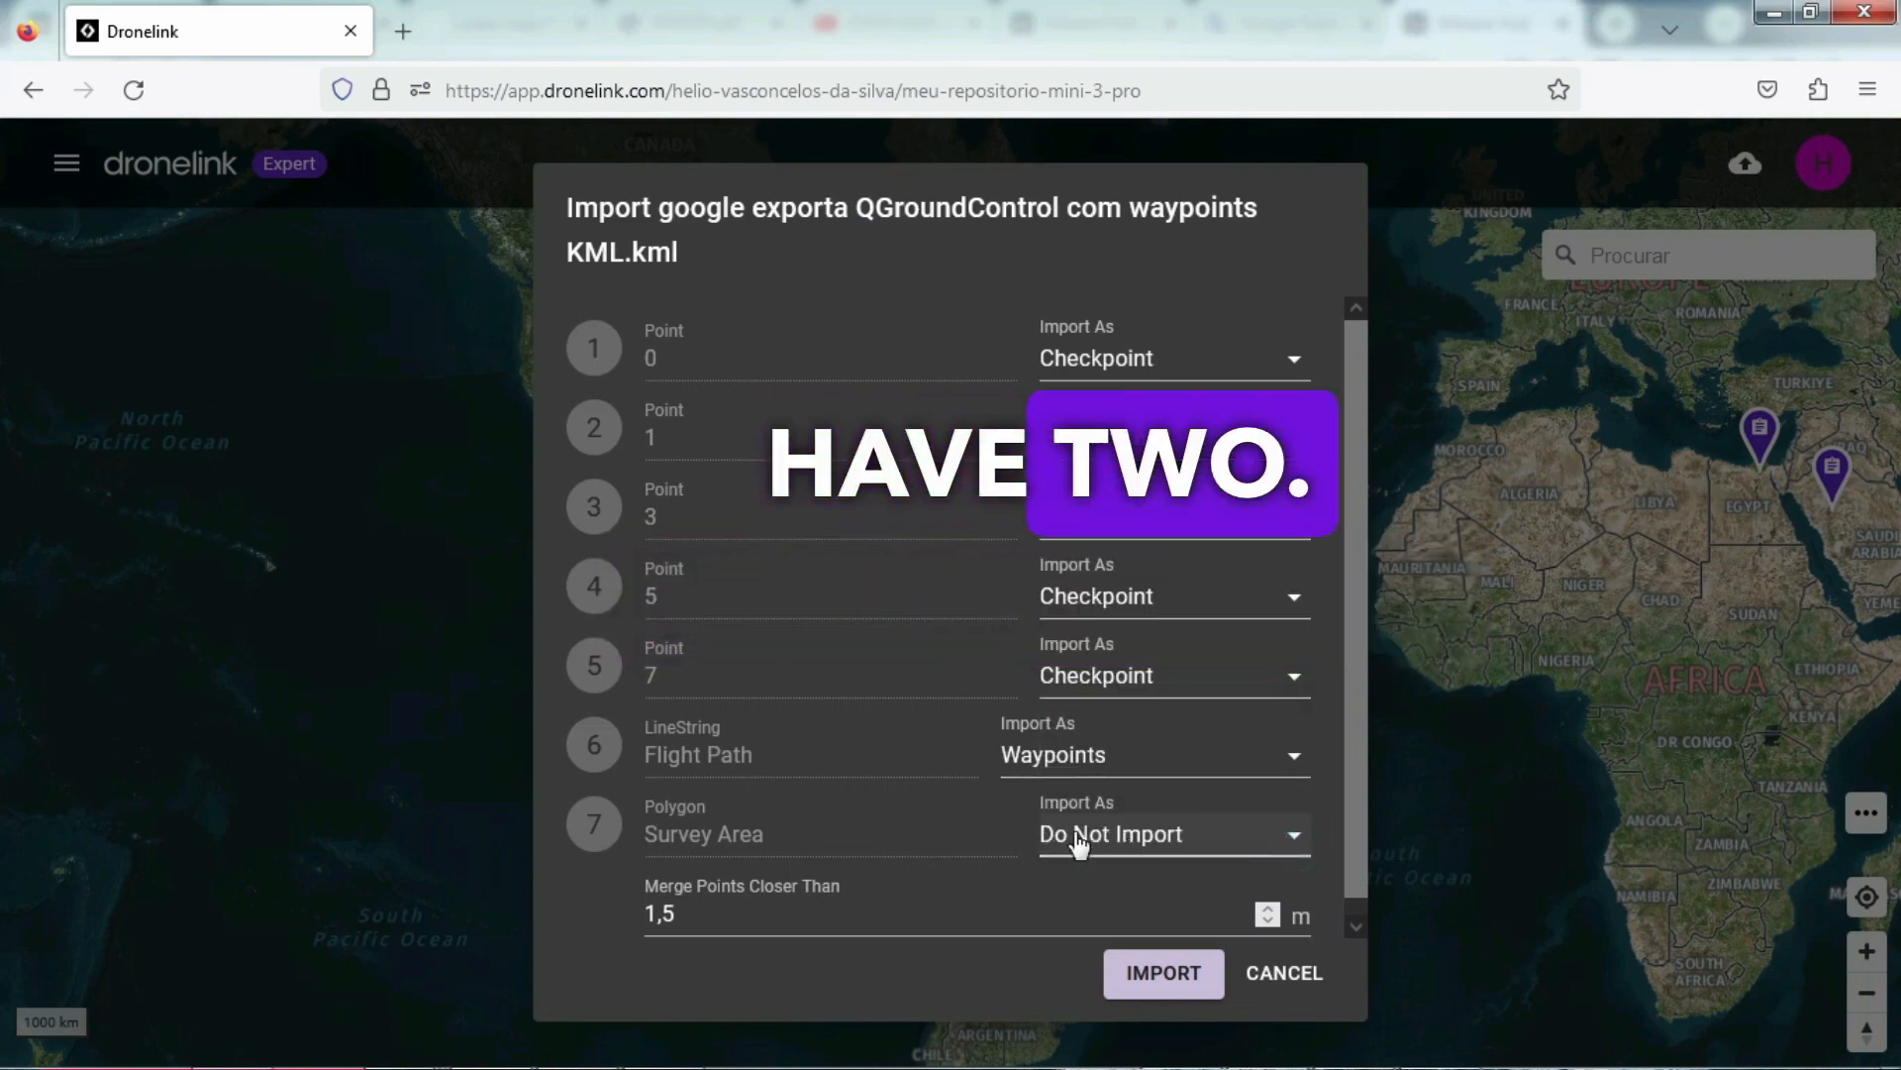
click(1294, 755)
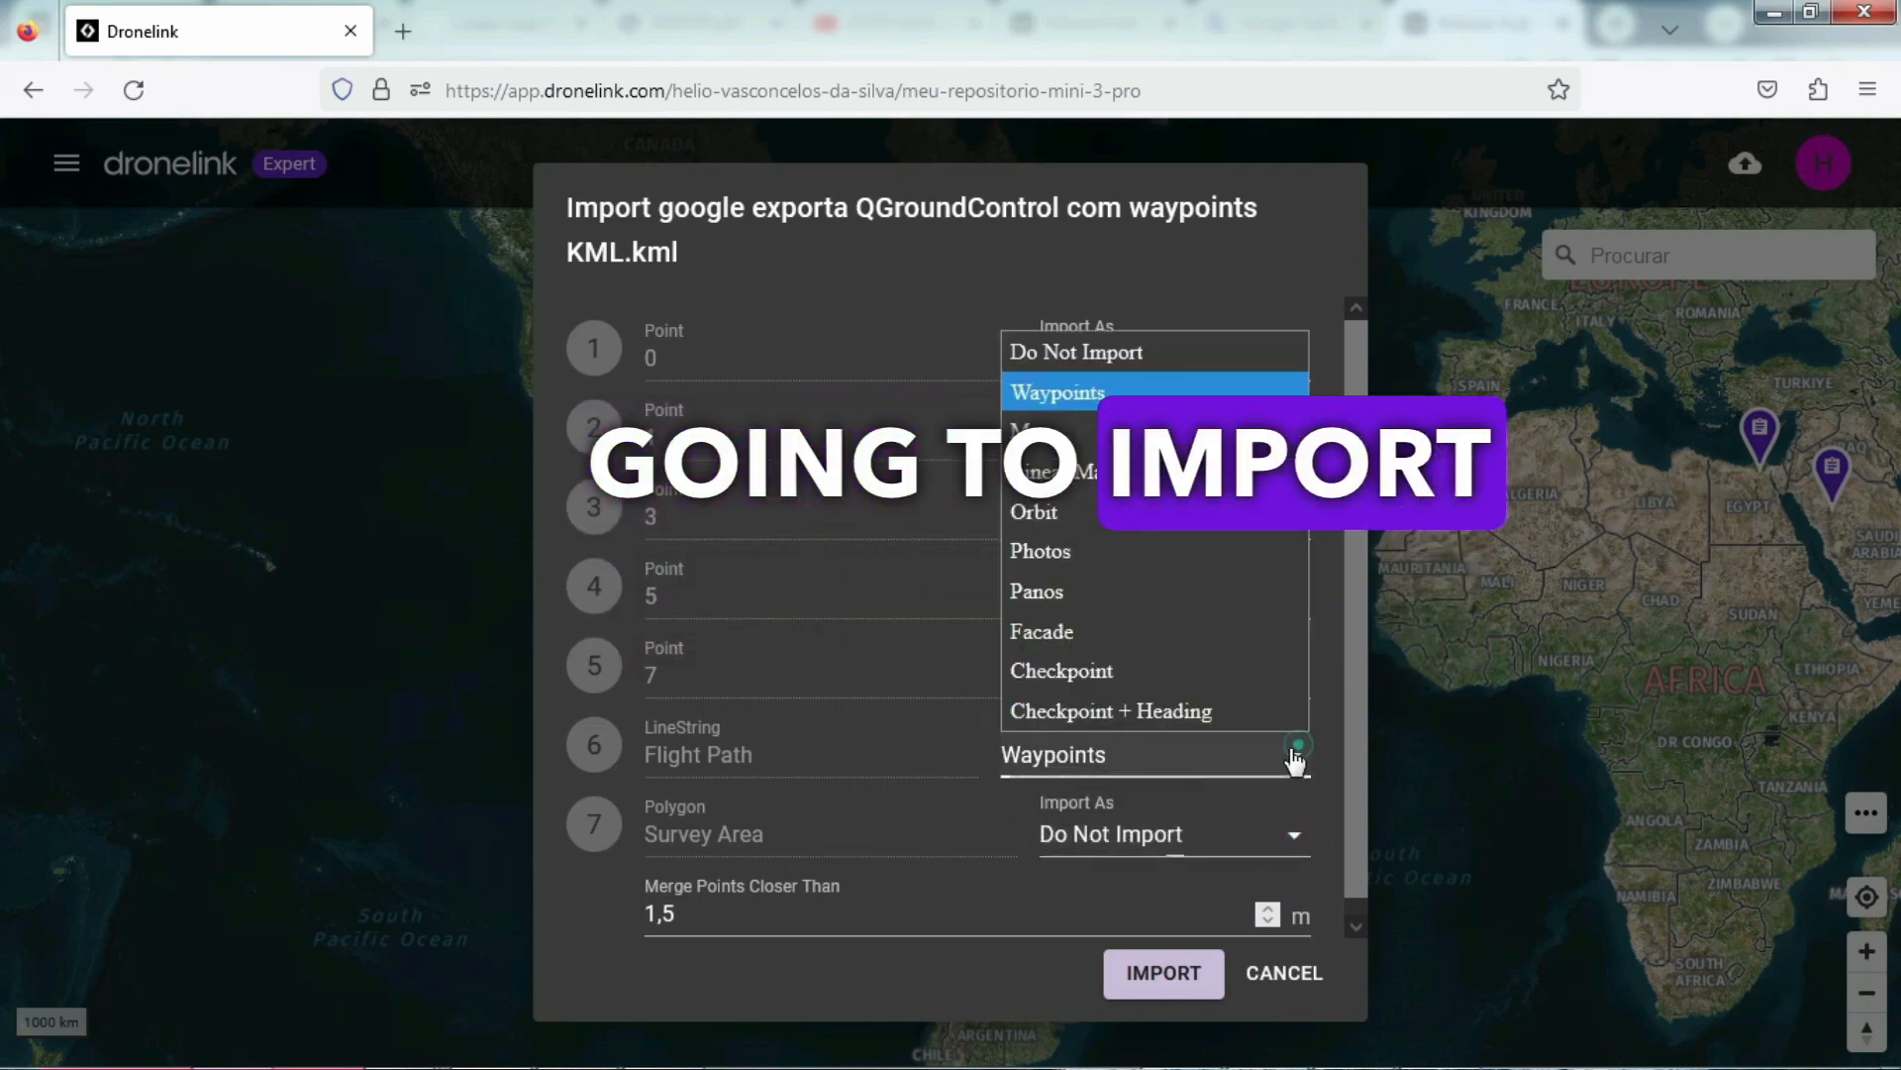
click(1055, 354)
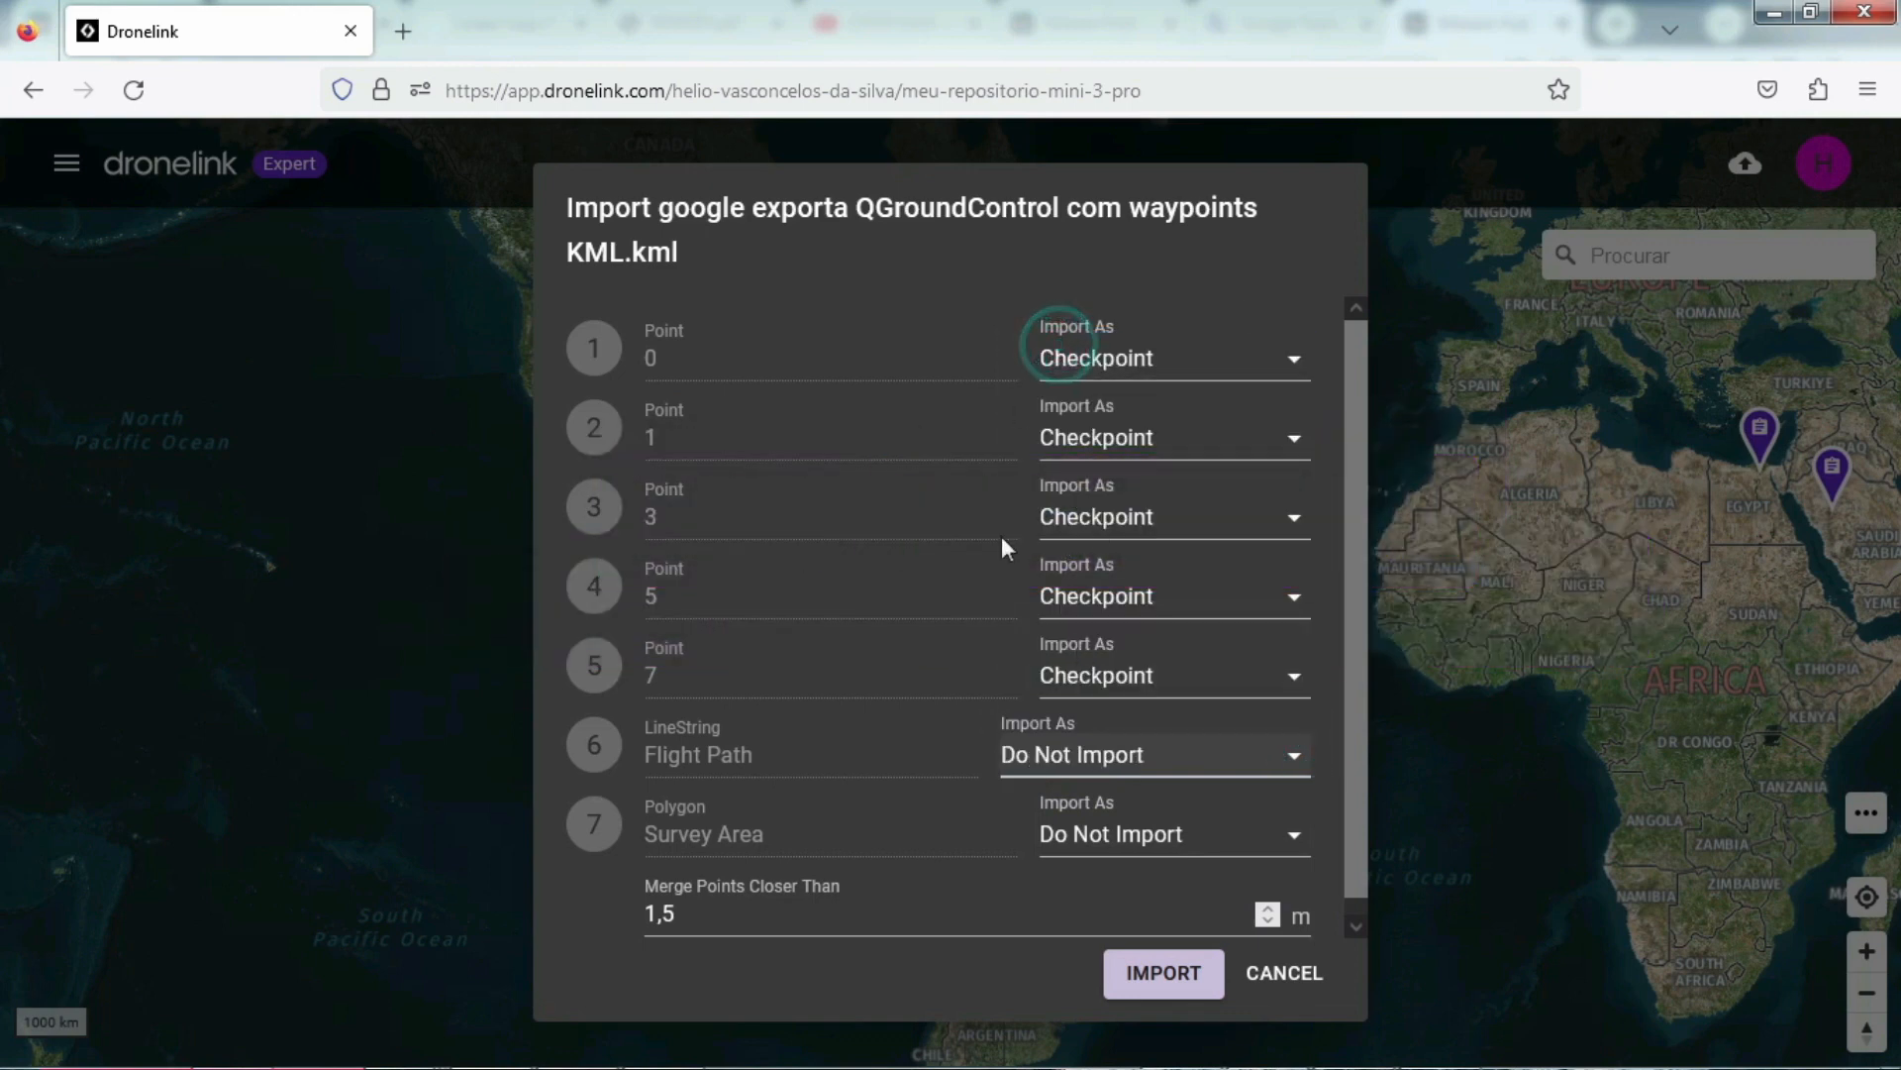
click(1165, 974)
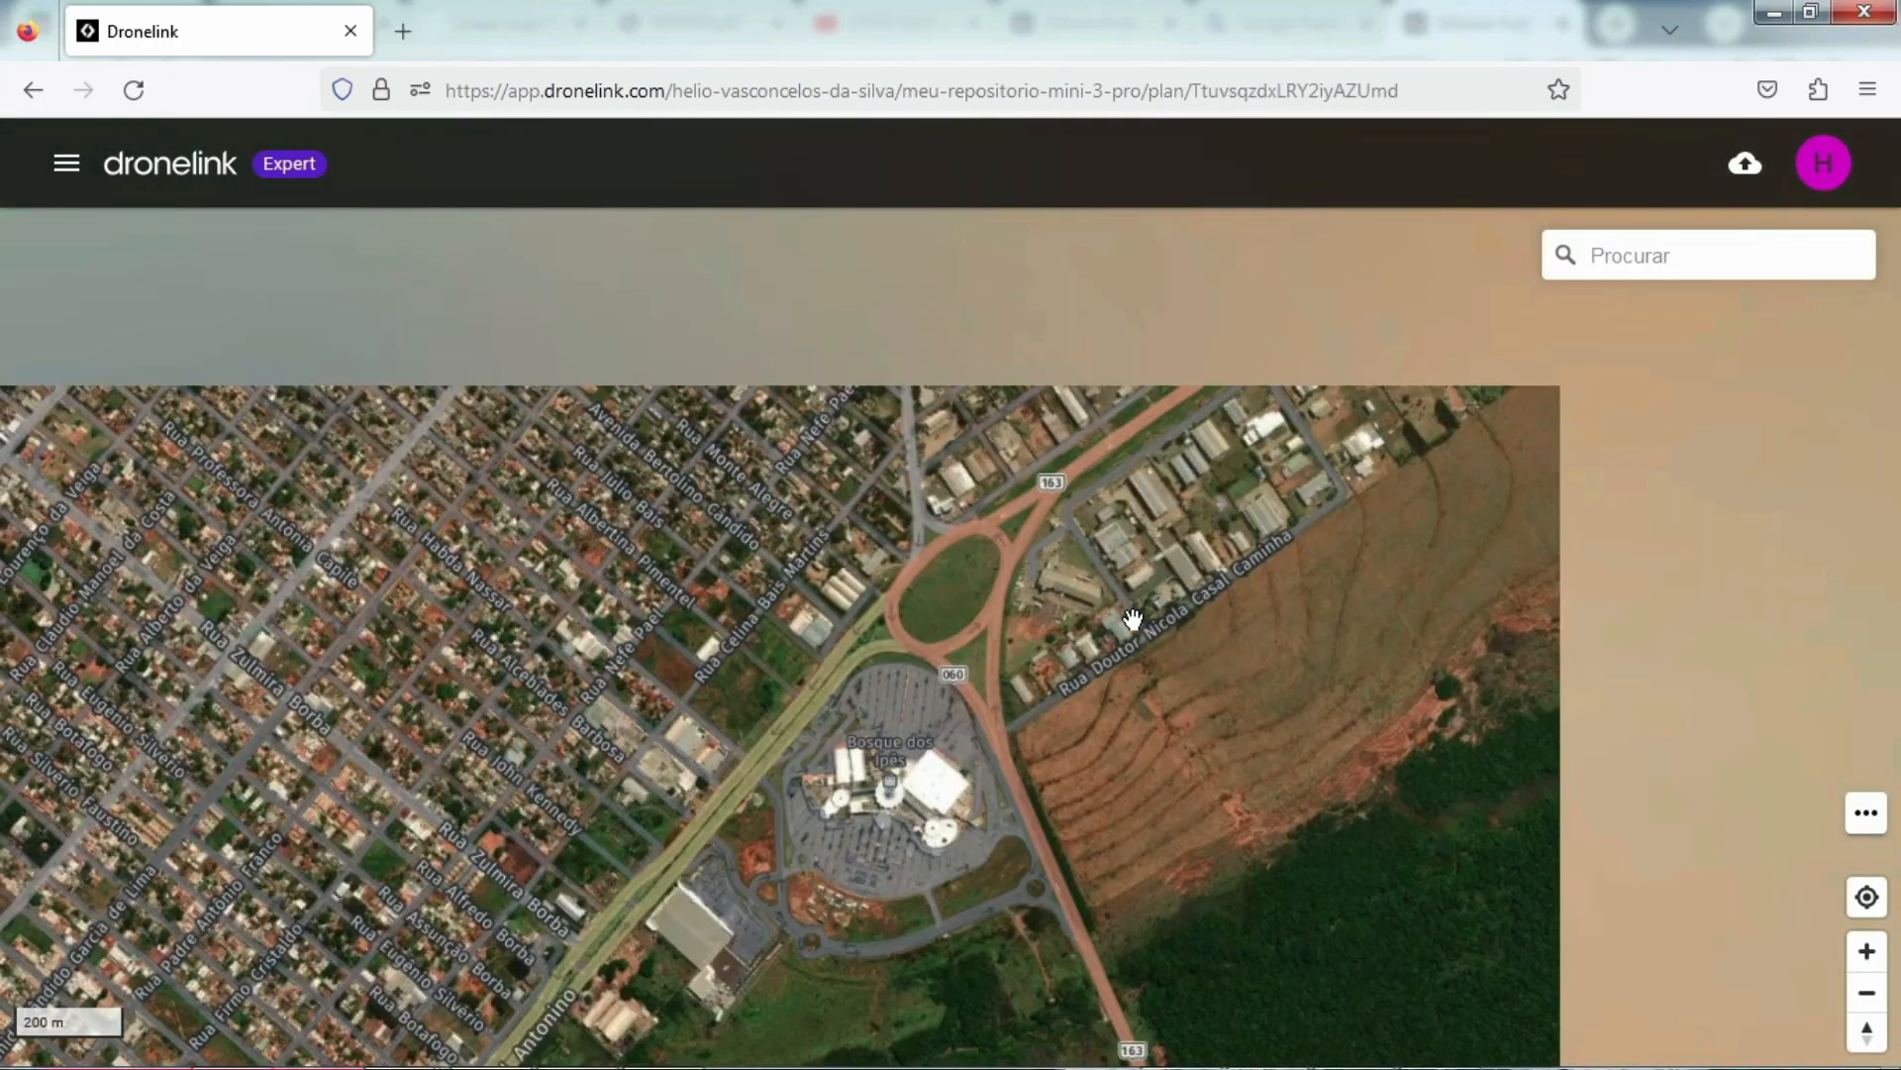
Step: Set the altitude of the first checkpoint, 0, inside the roundabout to 50 m
scroll(740, 865, down, 2)
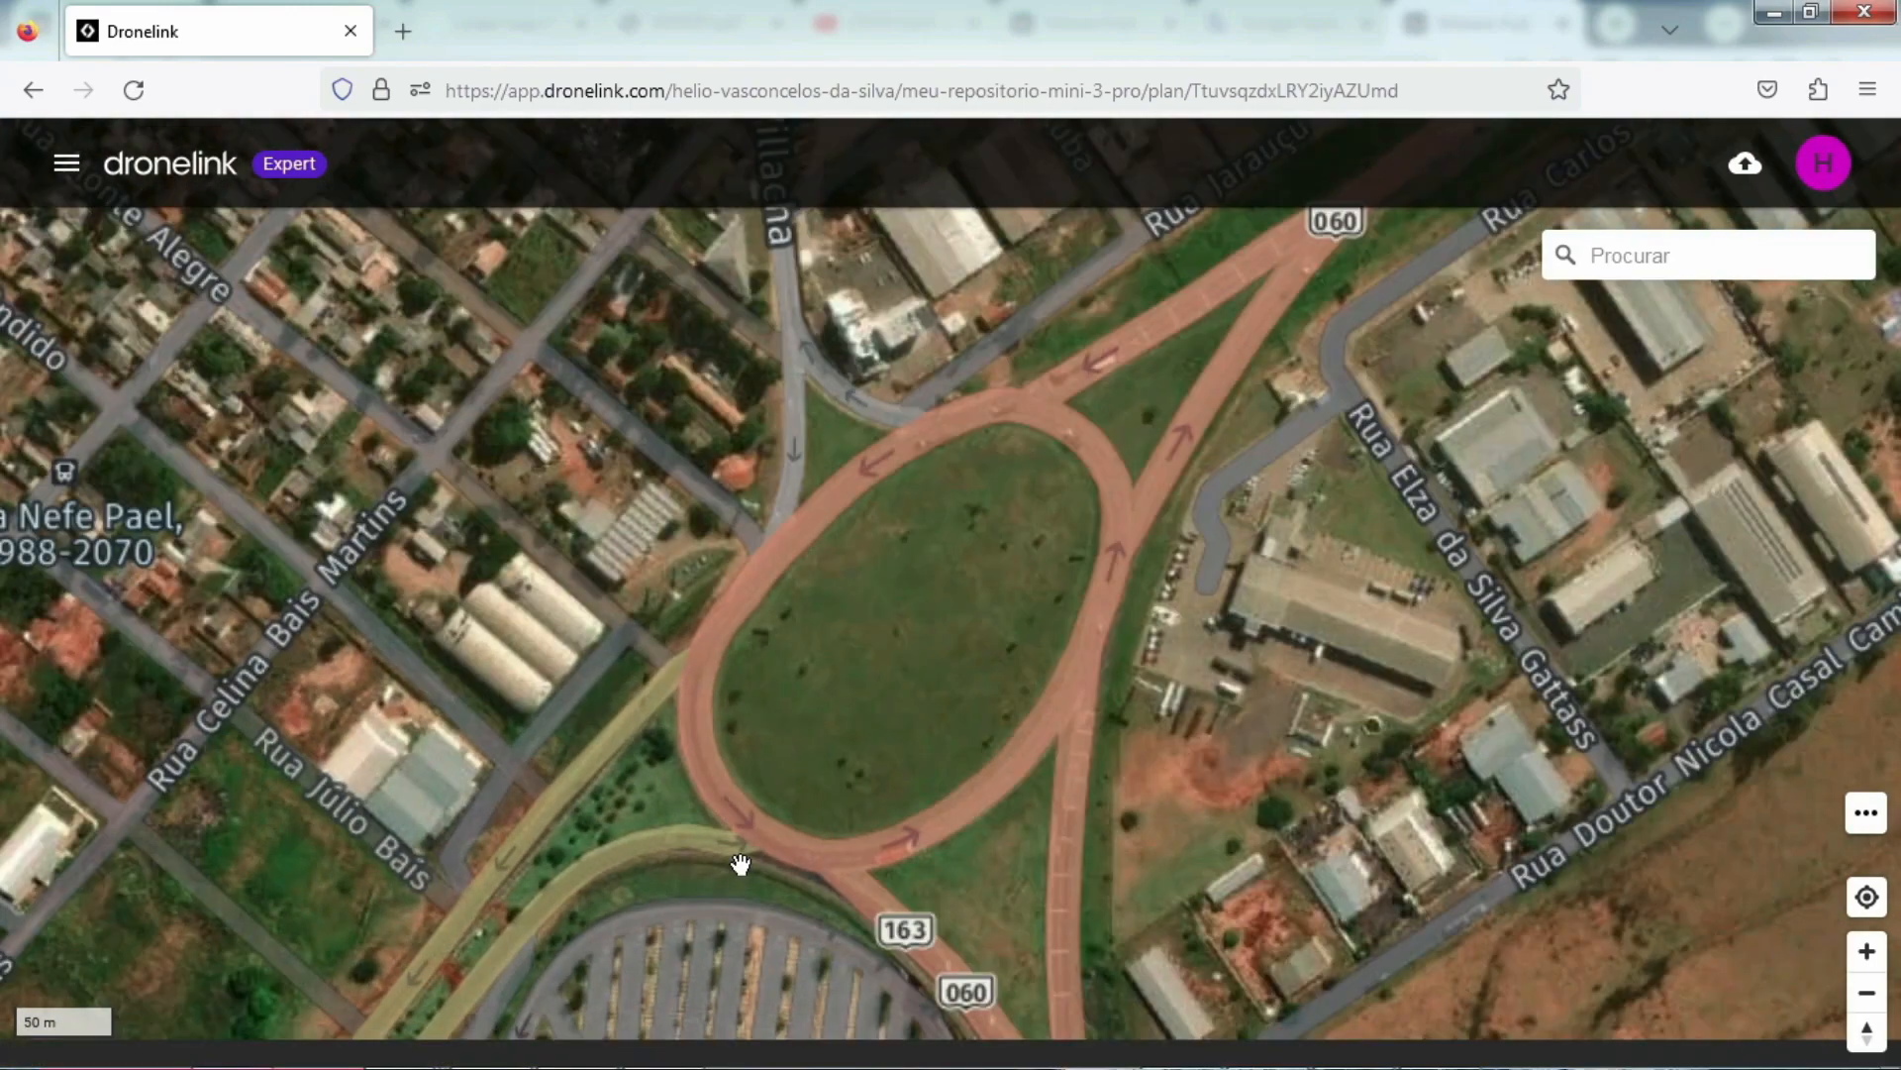
scroll(769, 836, down, 3)
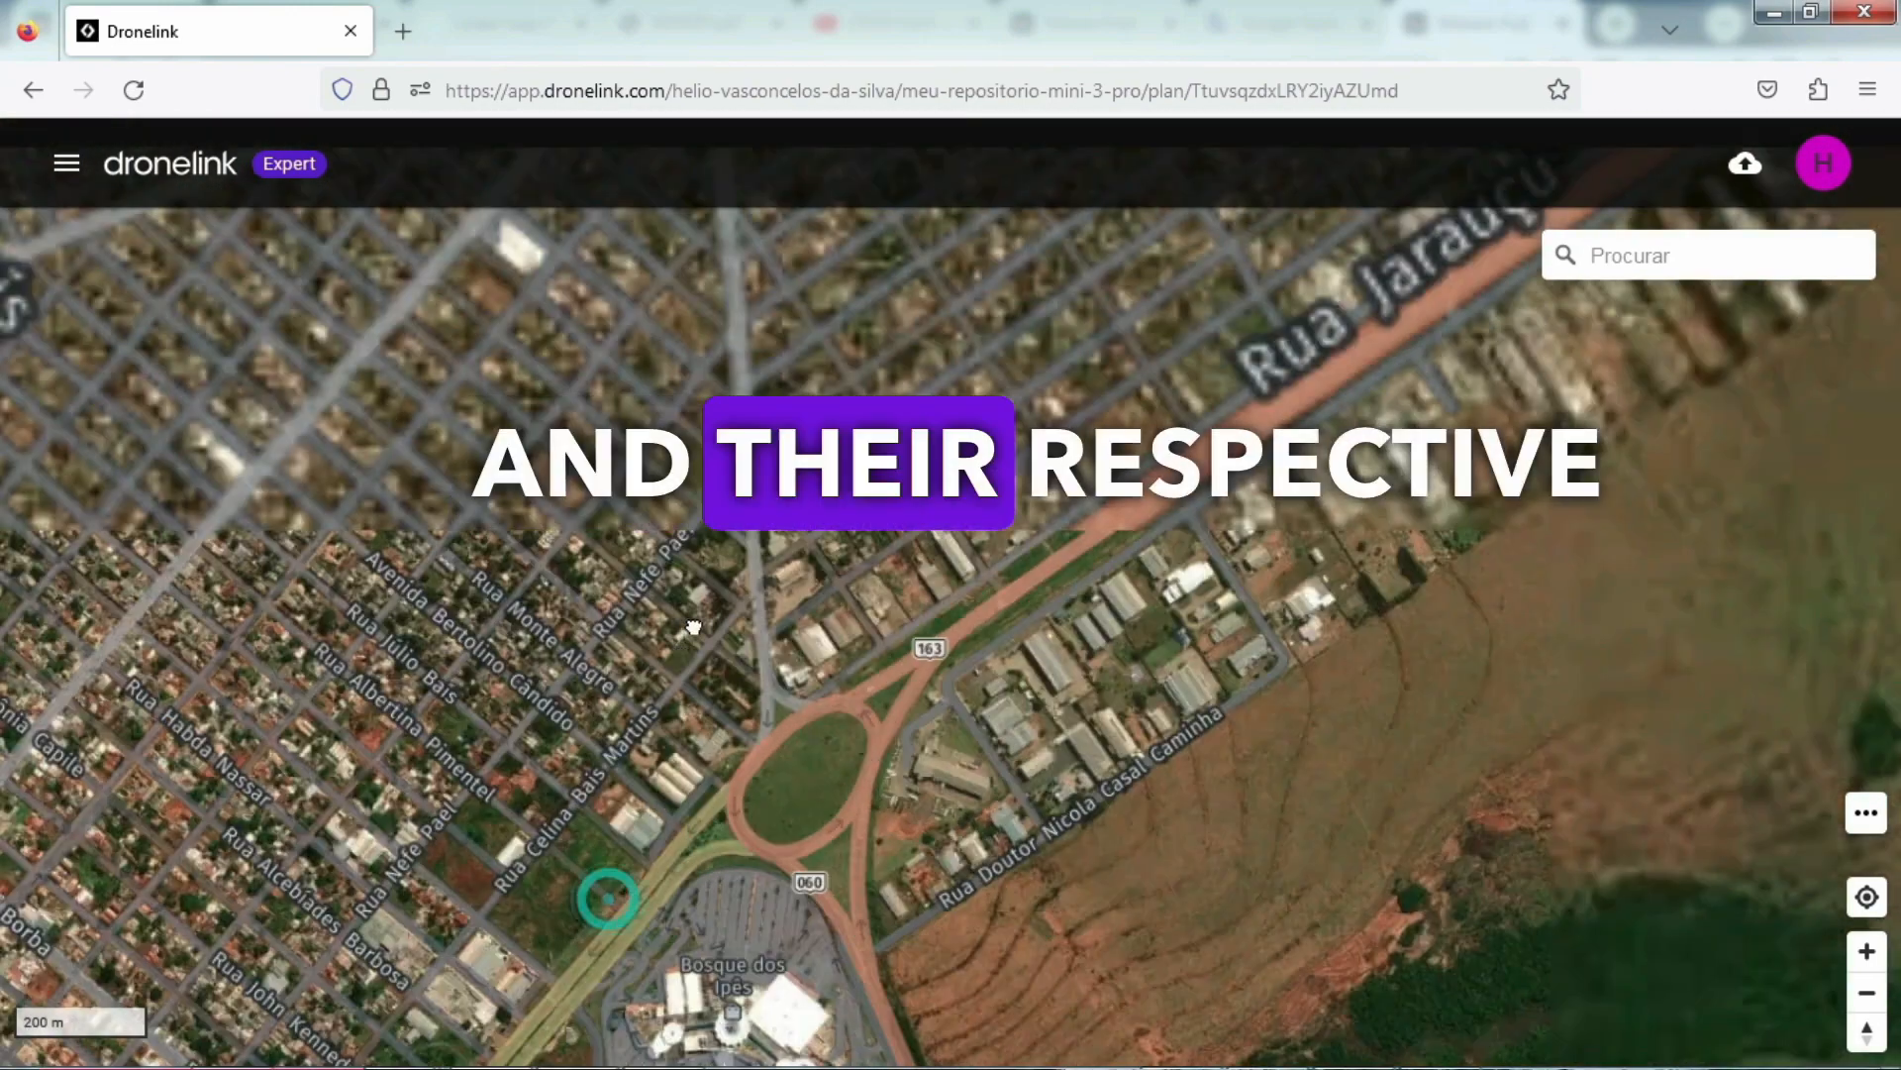
drag(693, 627, 757, 399)
drag(847, 567, 946, 376)
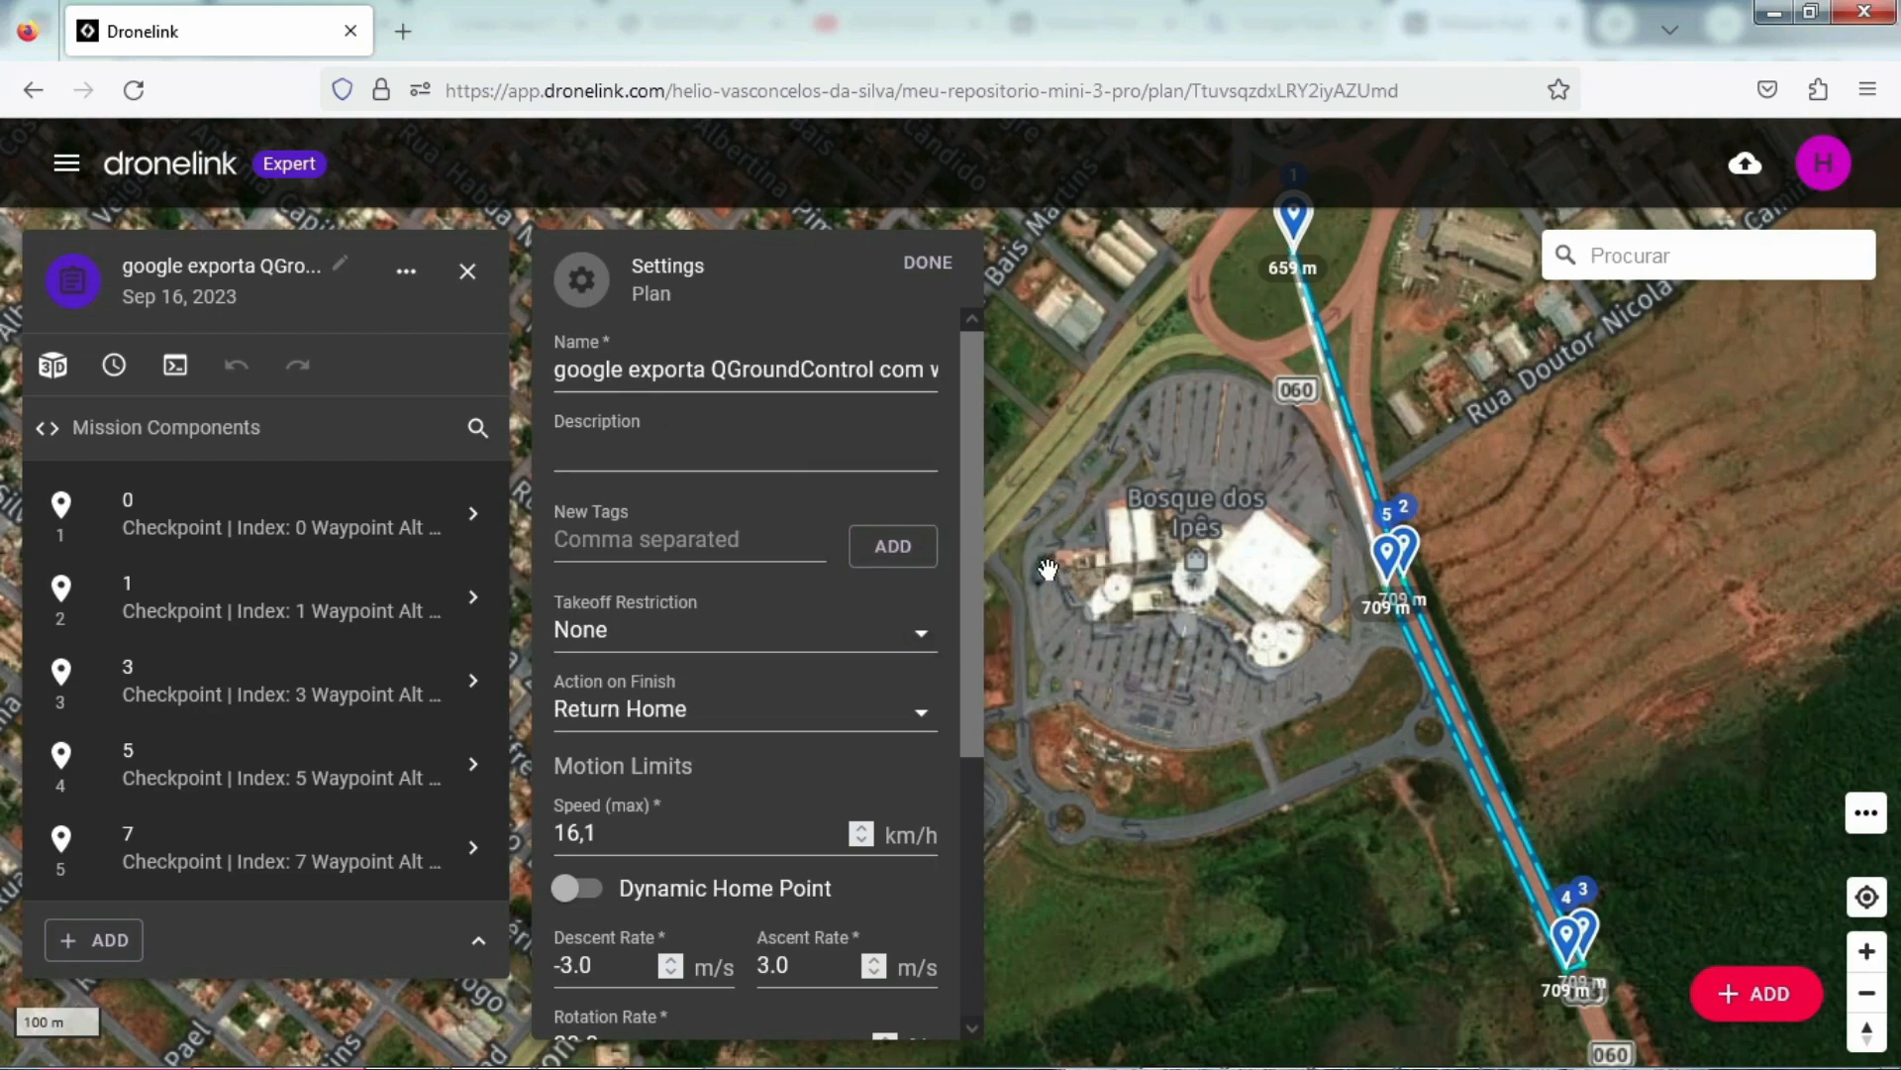
scroll(1362, 677, up, 1)
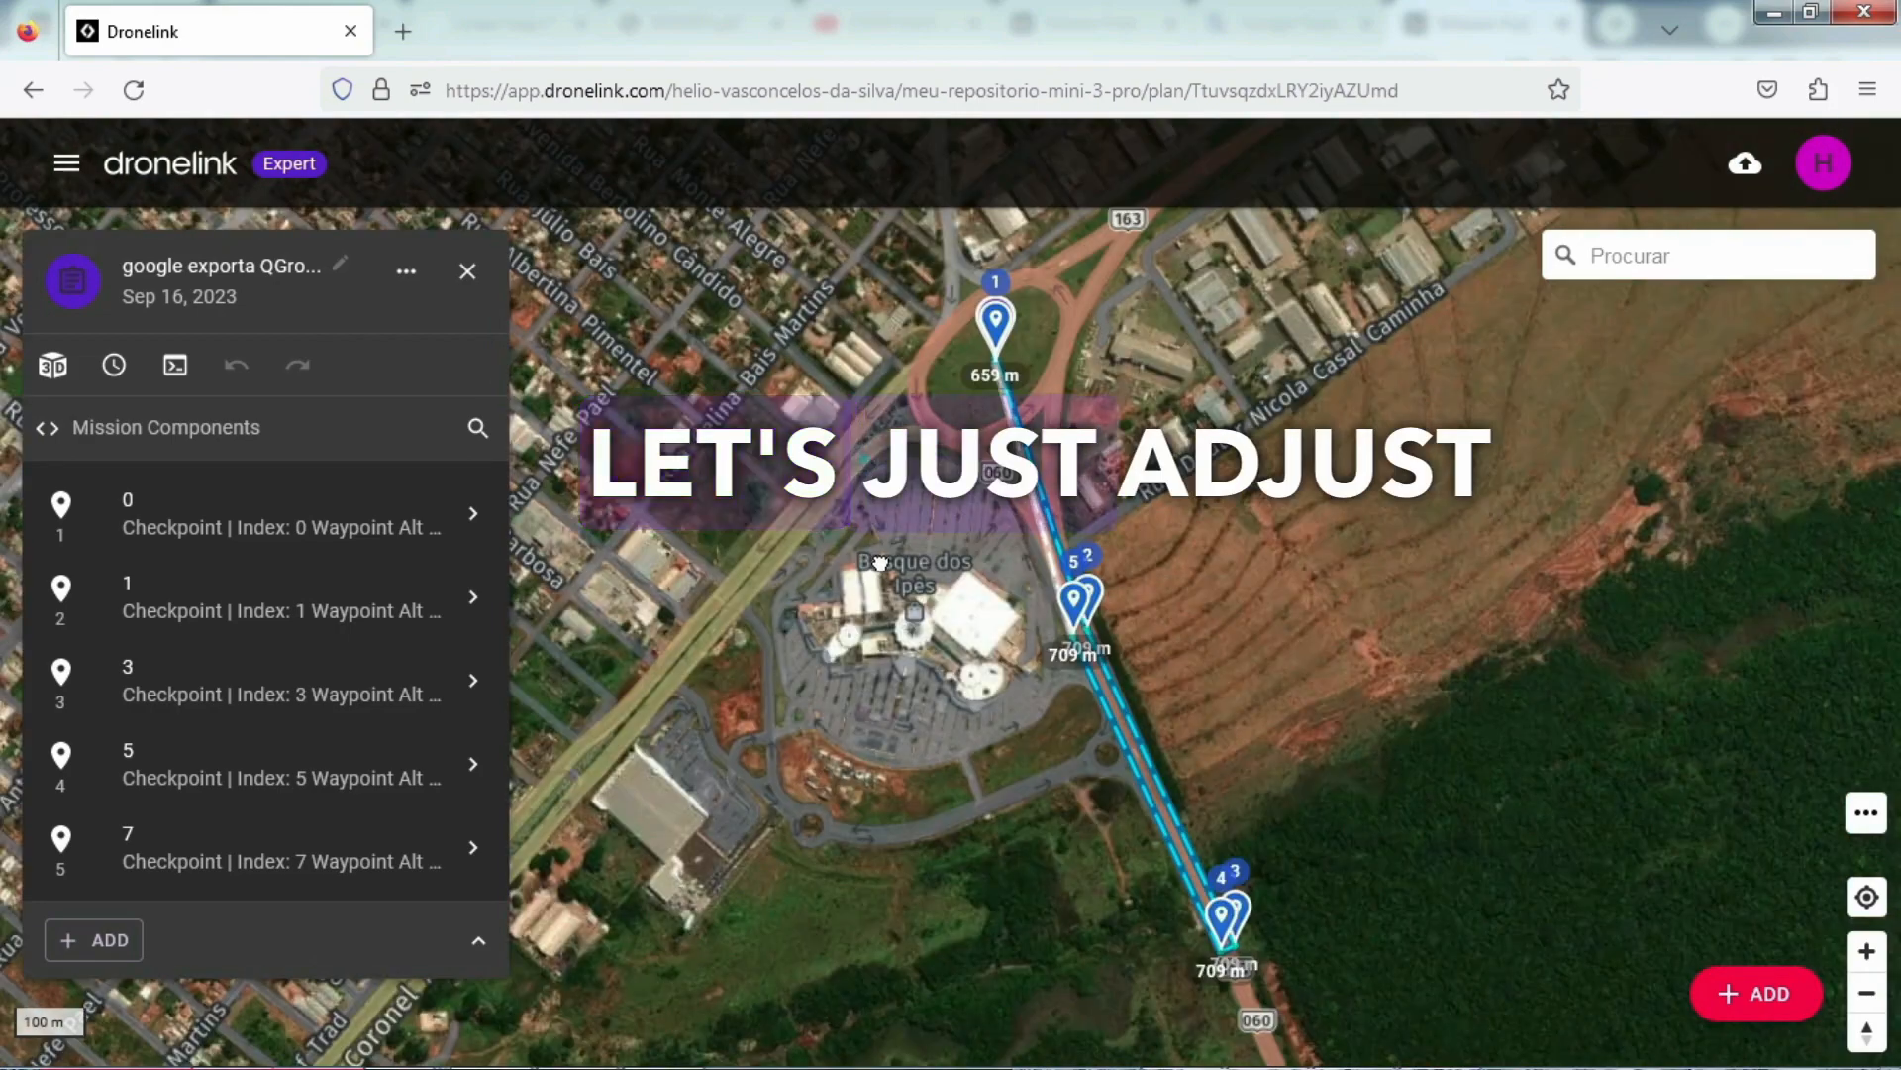
drag(864, 460, 933, 739)
scroll(972, 518, up, 8)
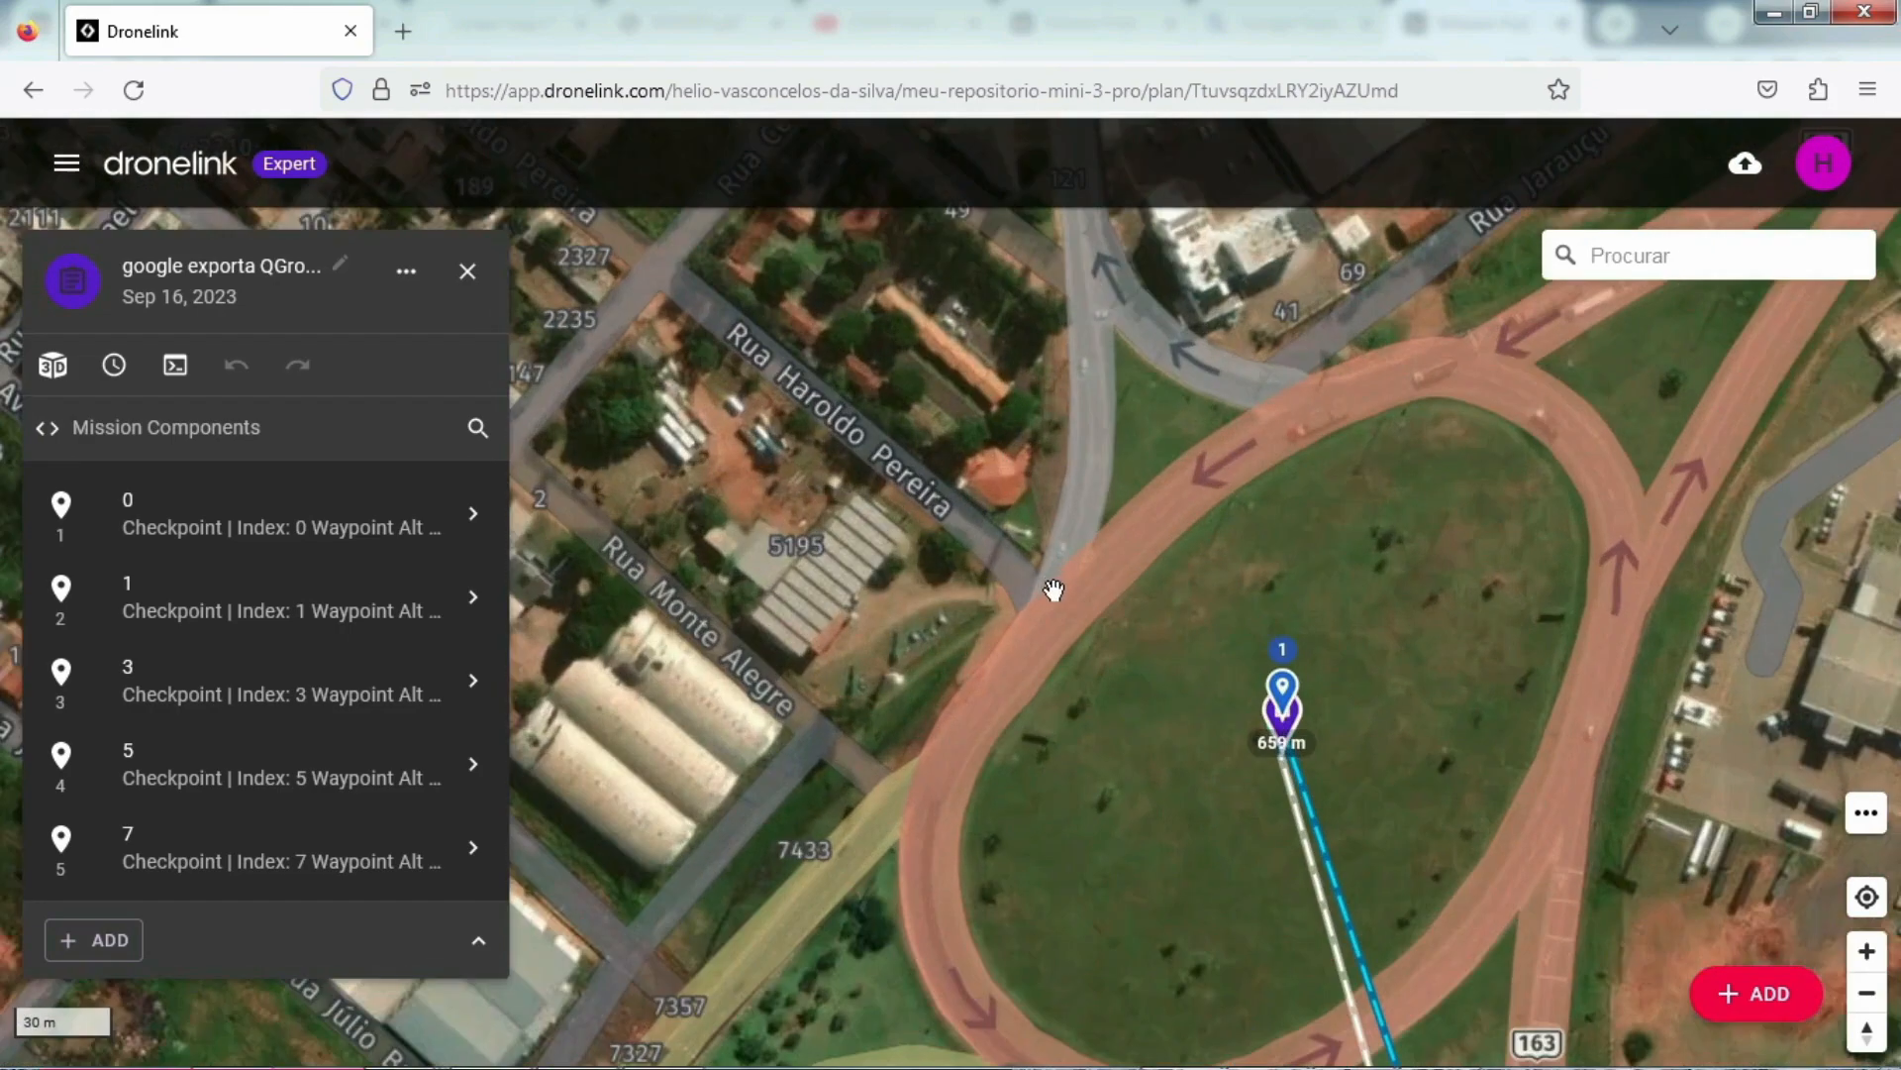
scroll(1149, 659, up, 5)
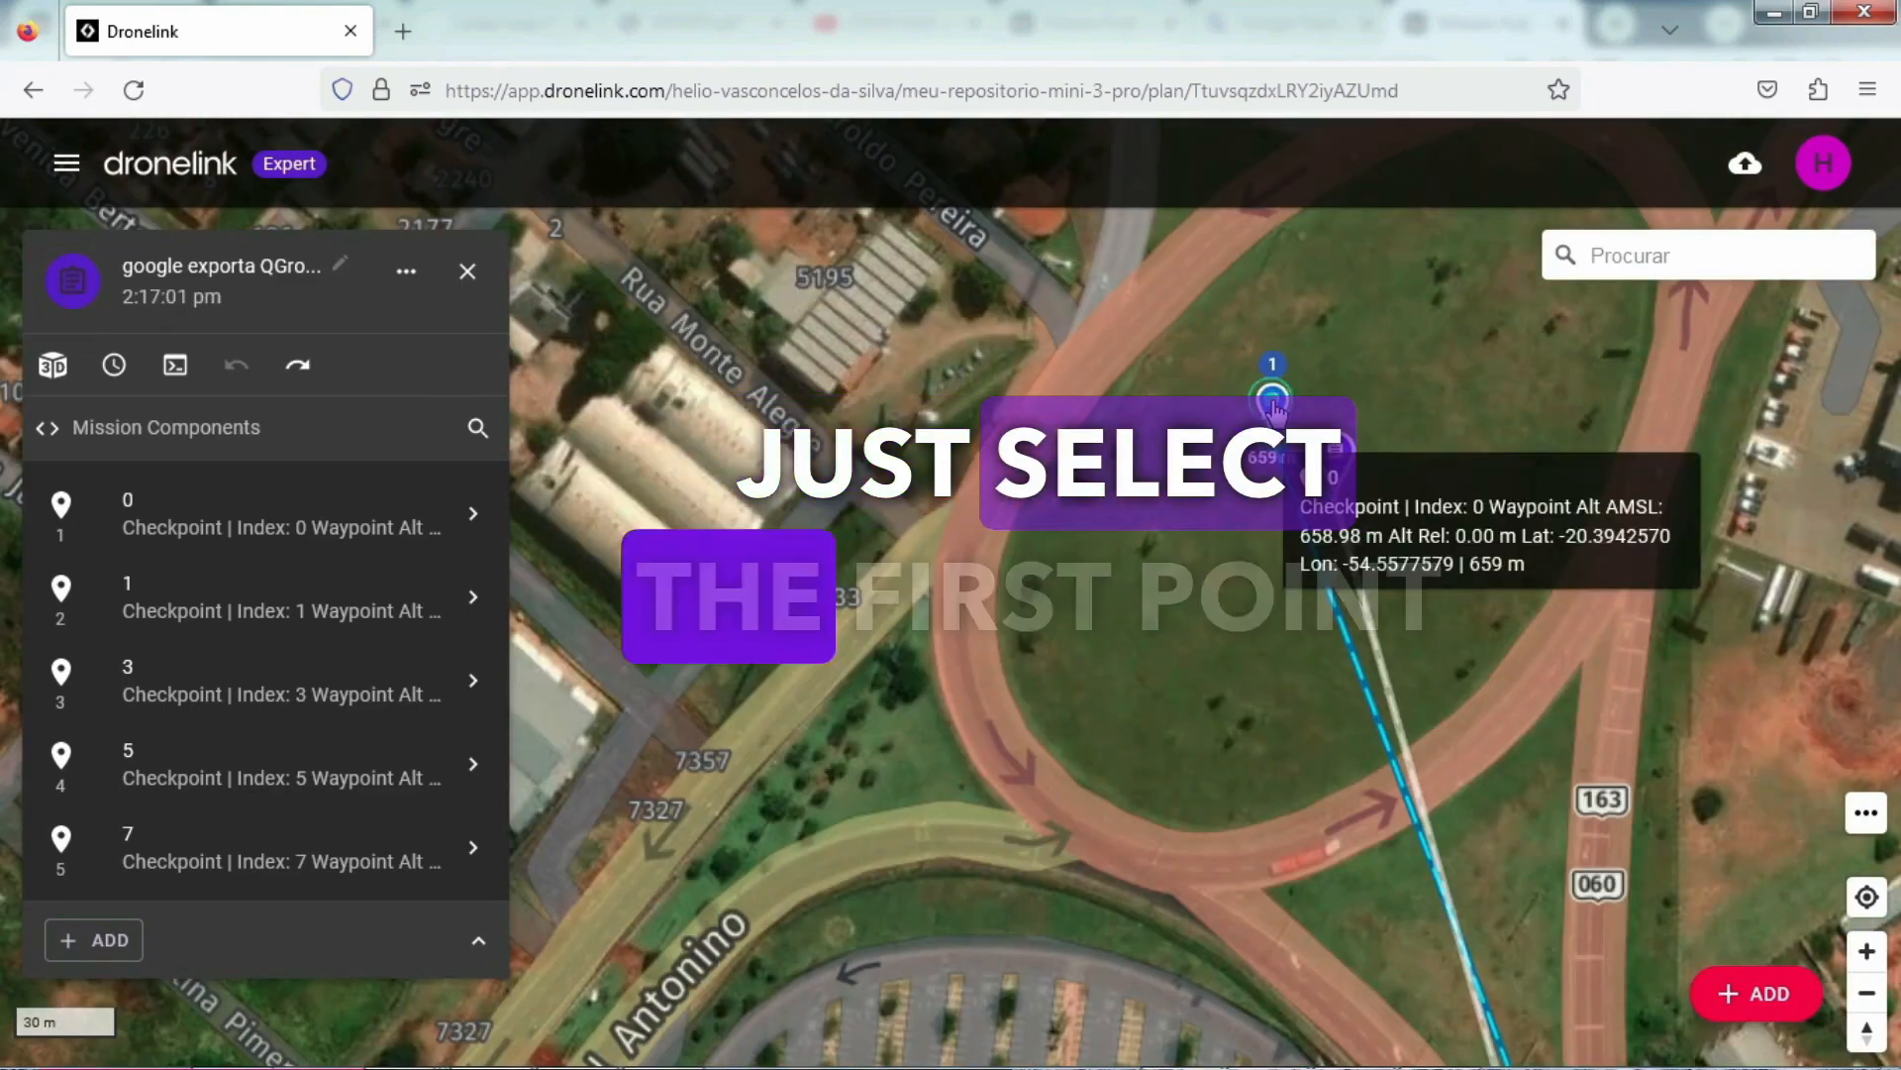
click(1328, 444)
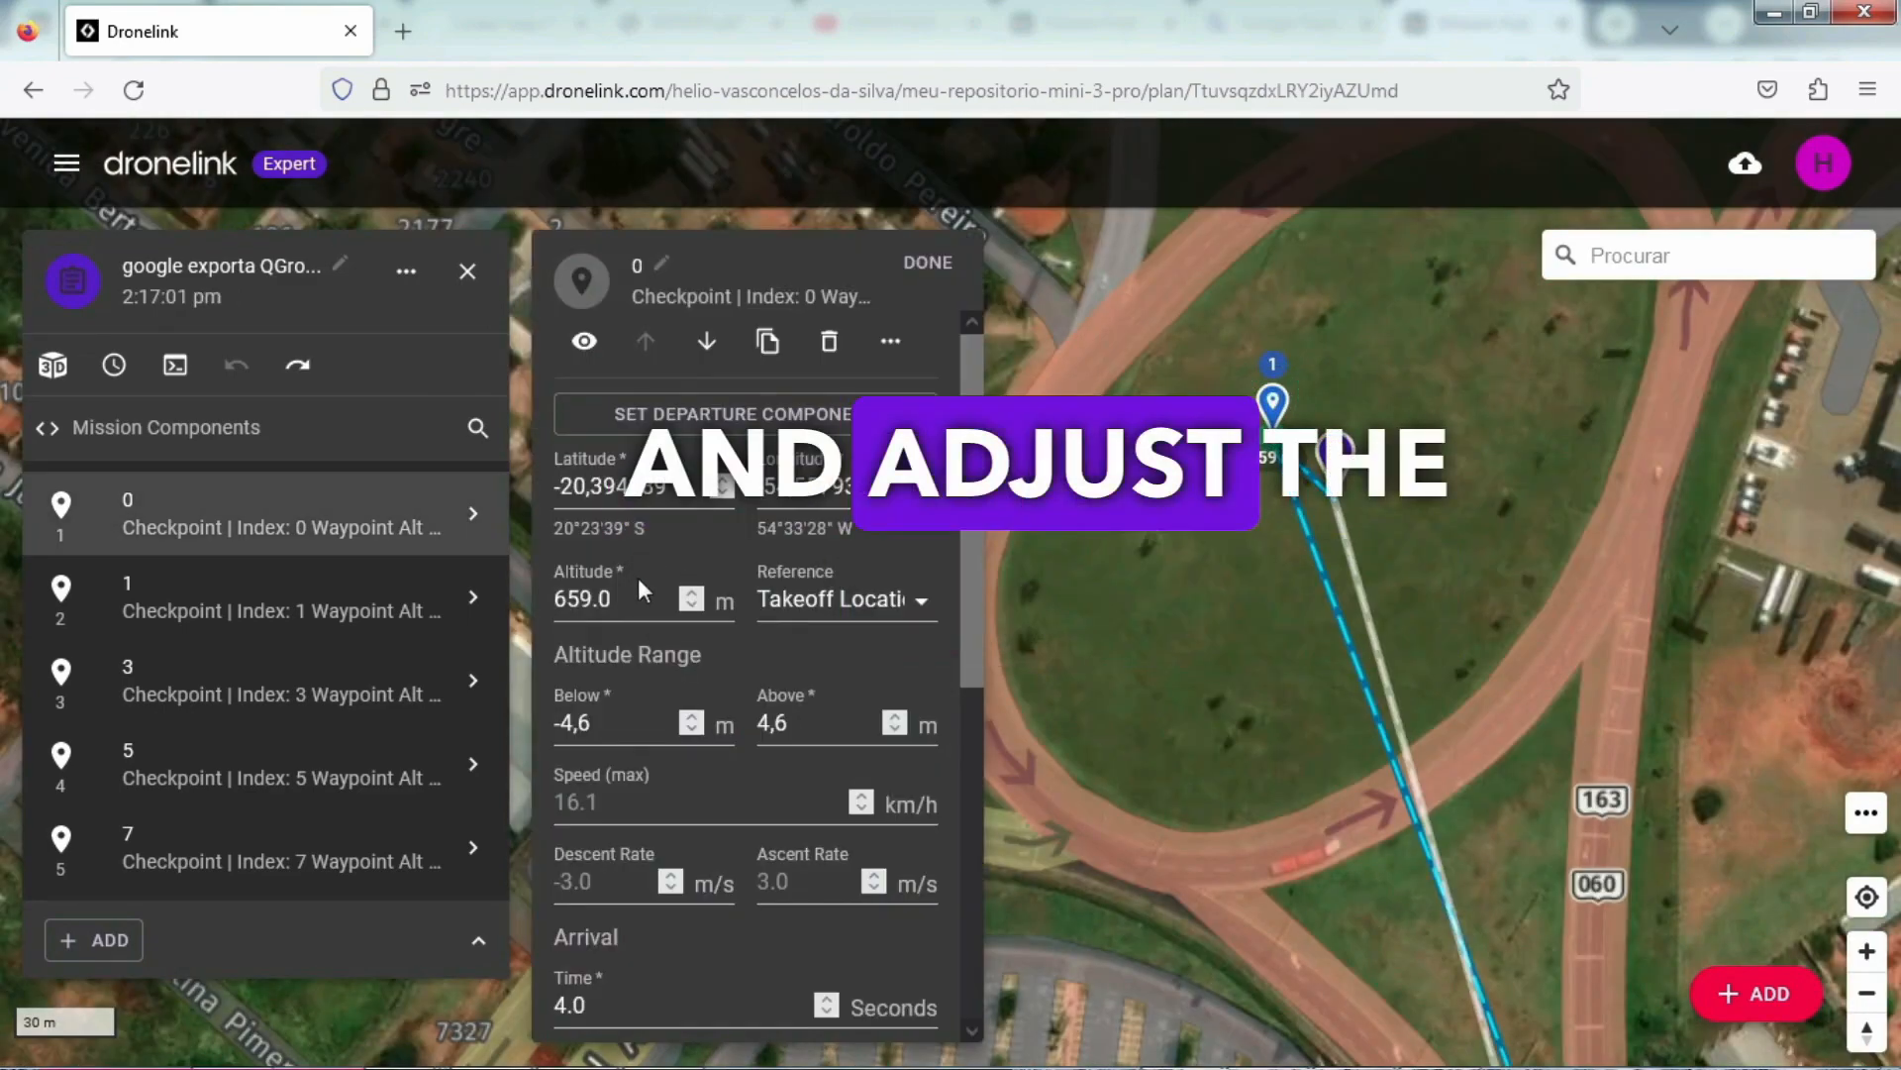
drag(631, 601, 452, 603)
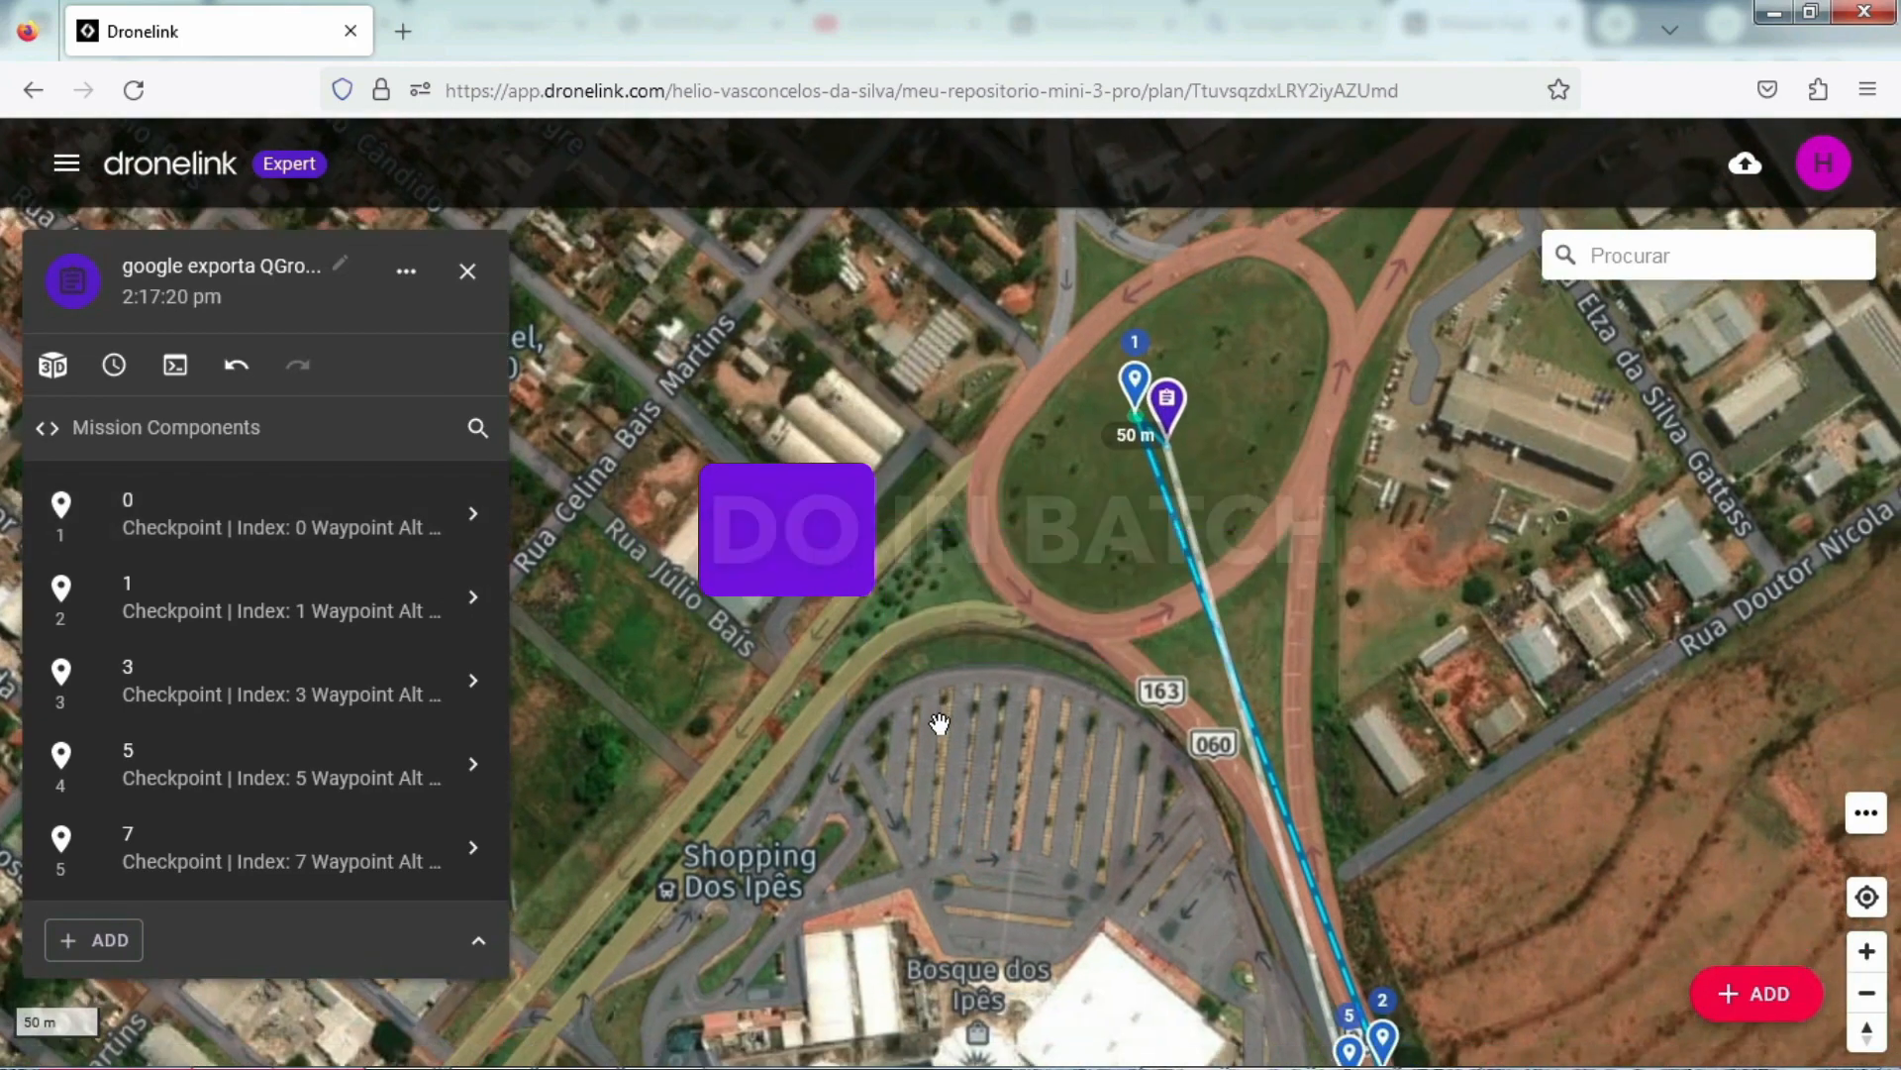
Step: Set the altitude of checkpoints 1 and 7, beside the shopping centre on the highway, to 50 m each
scroll(939, 725, down, 3)
drag(948, 921, 794, 441)
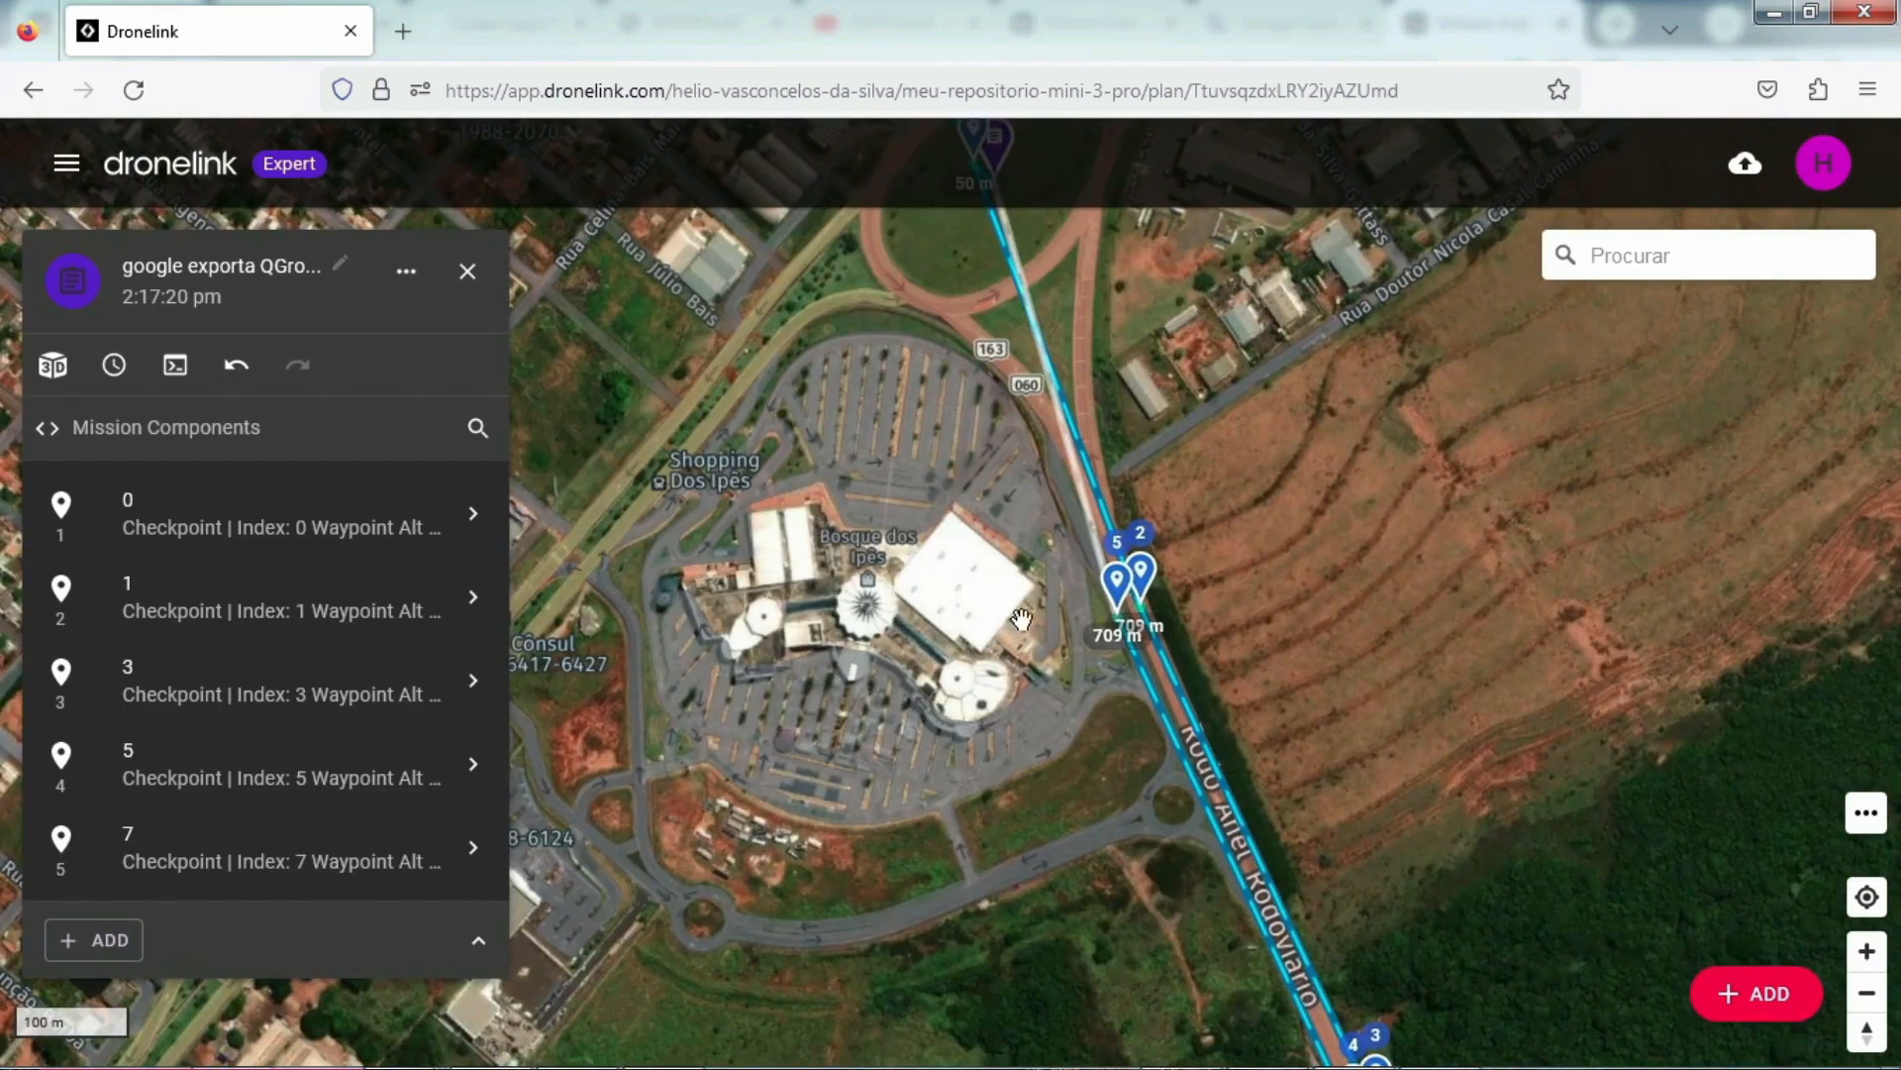
scroll(1325, 577, up, 3)
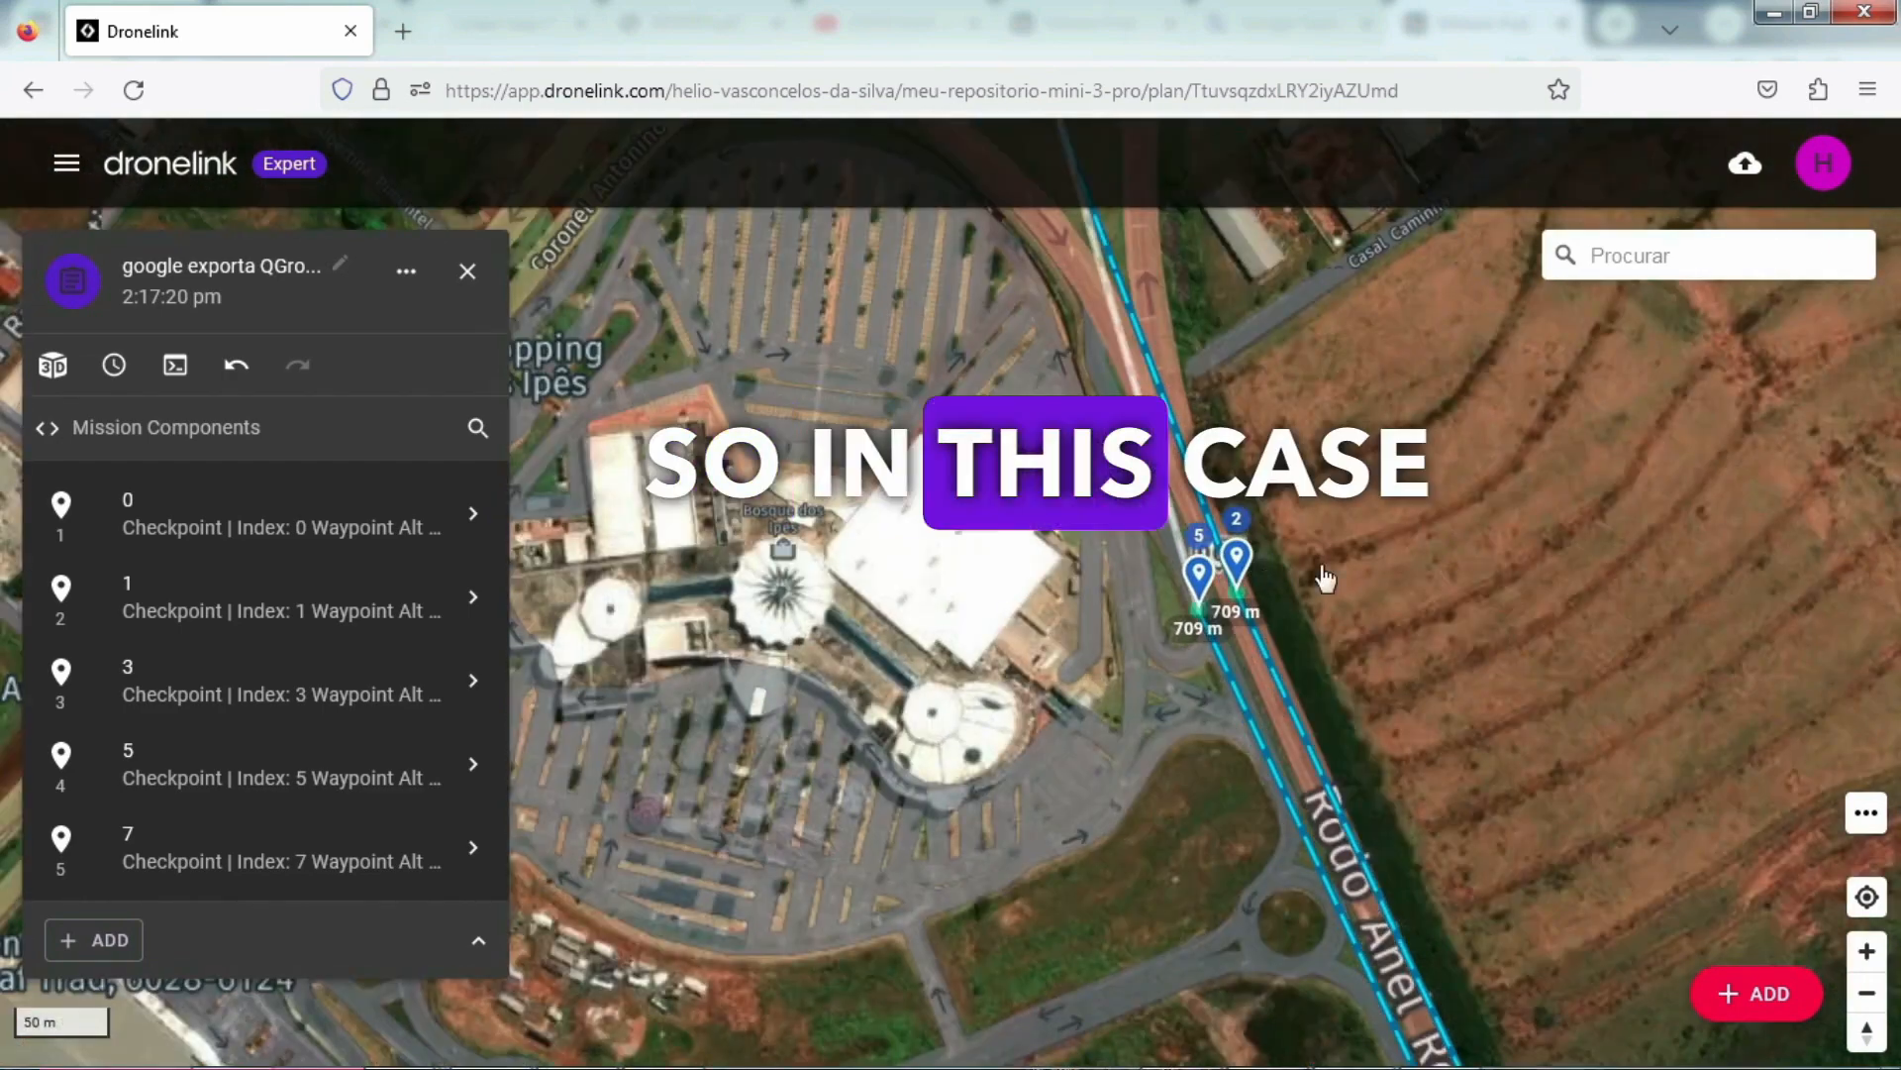
click(1246, 570)
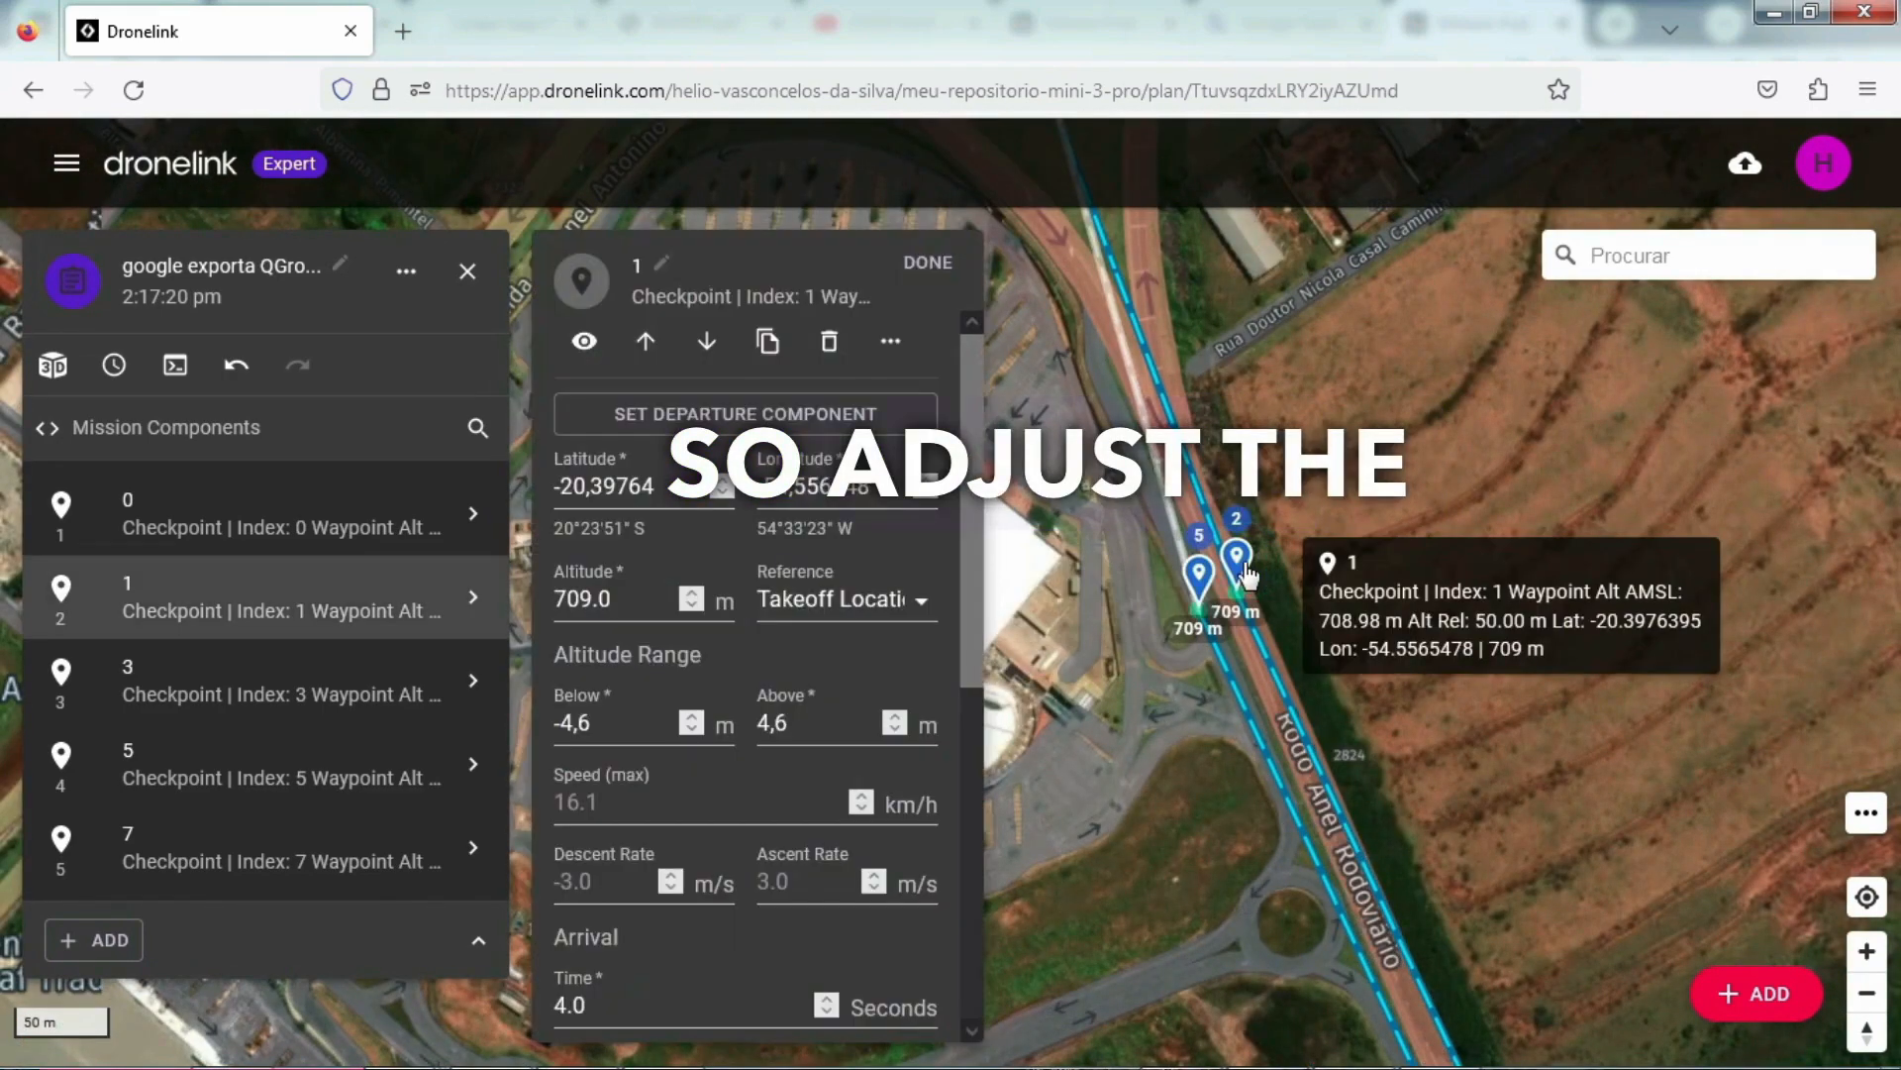
click(633, 584)
key(ctrl+a)
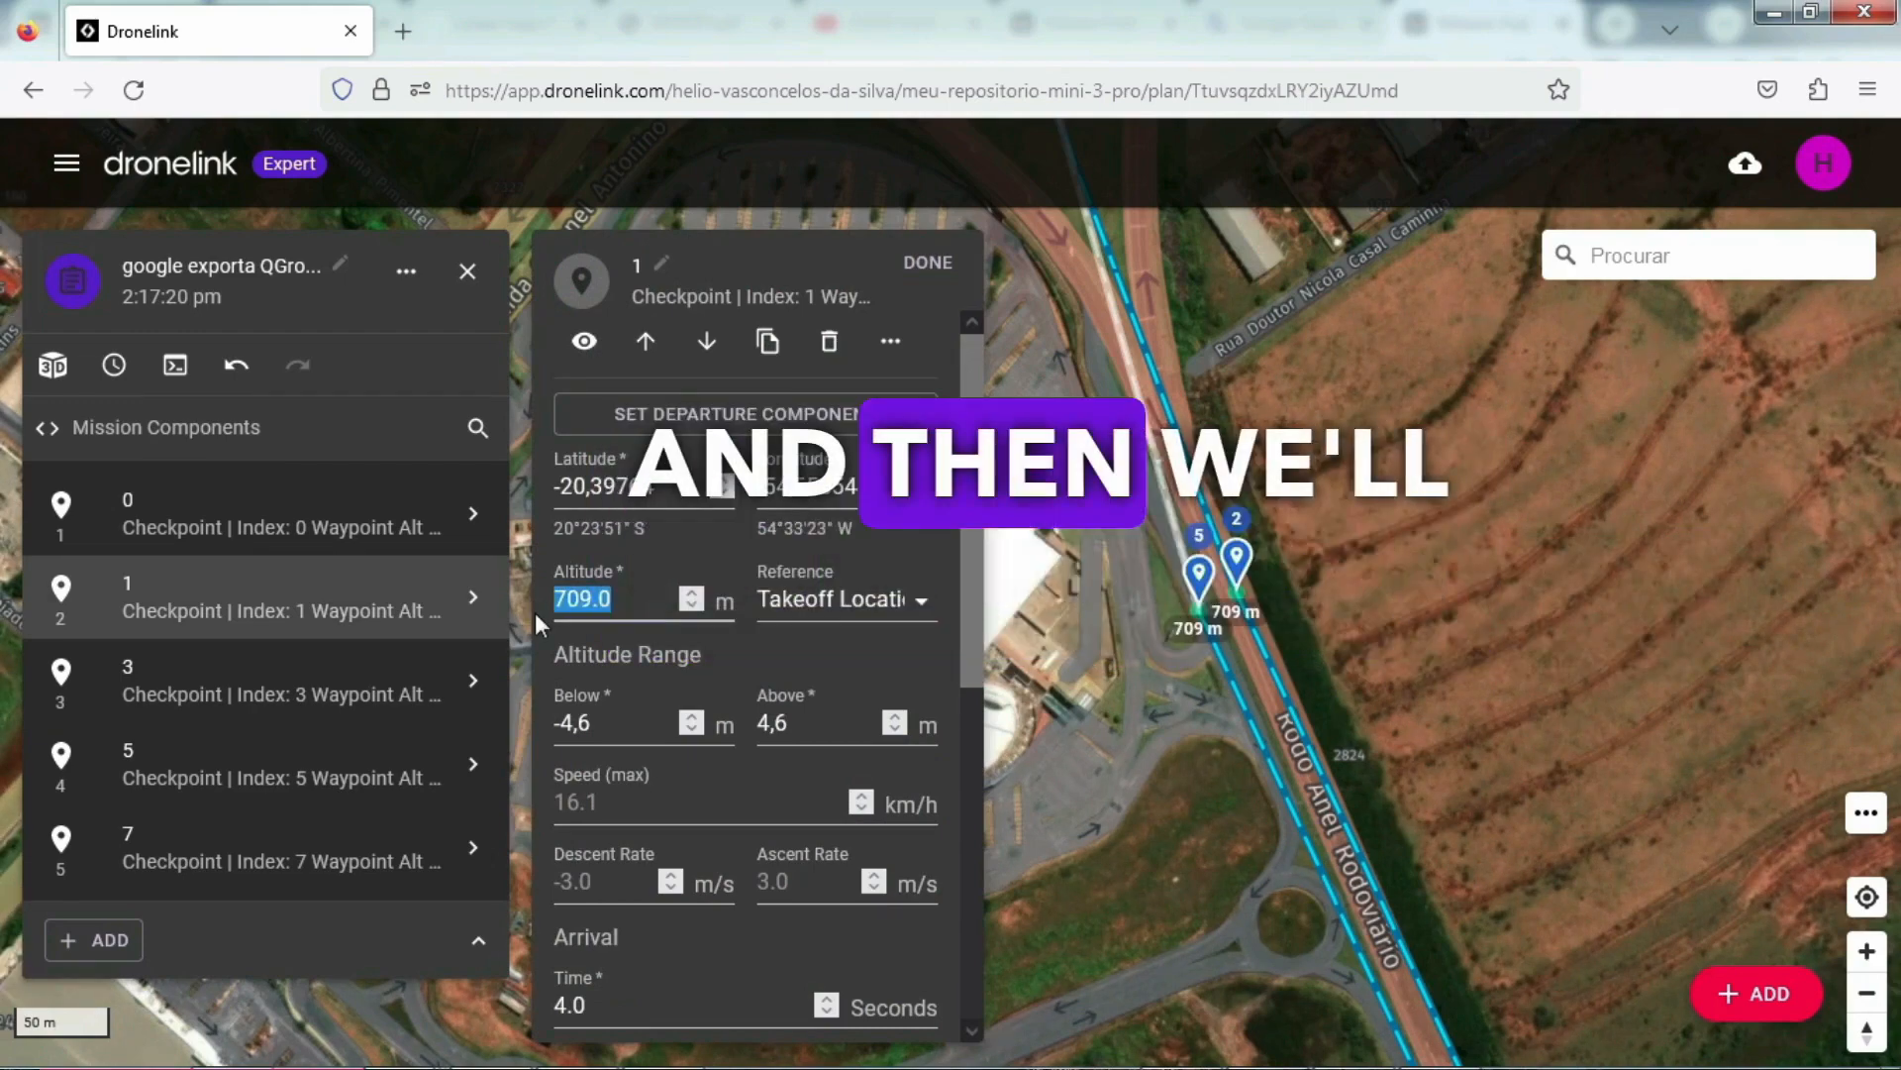
text(50)
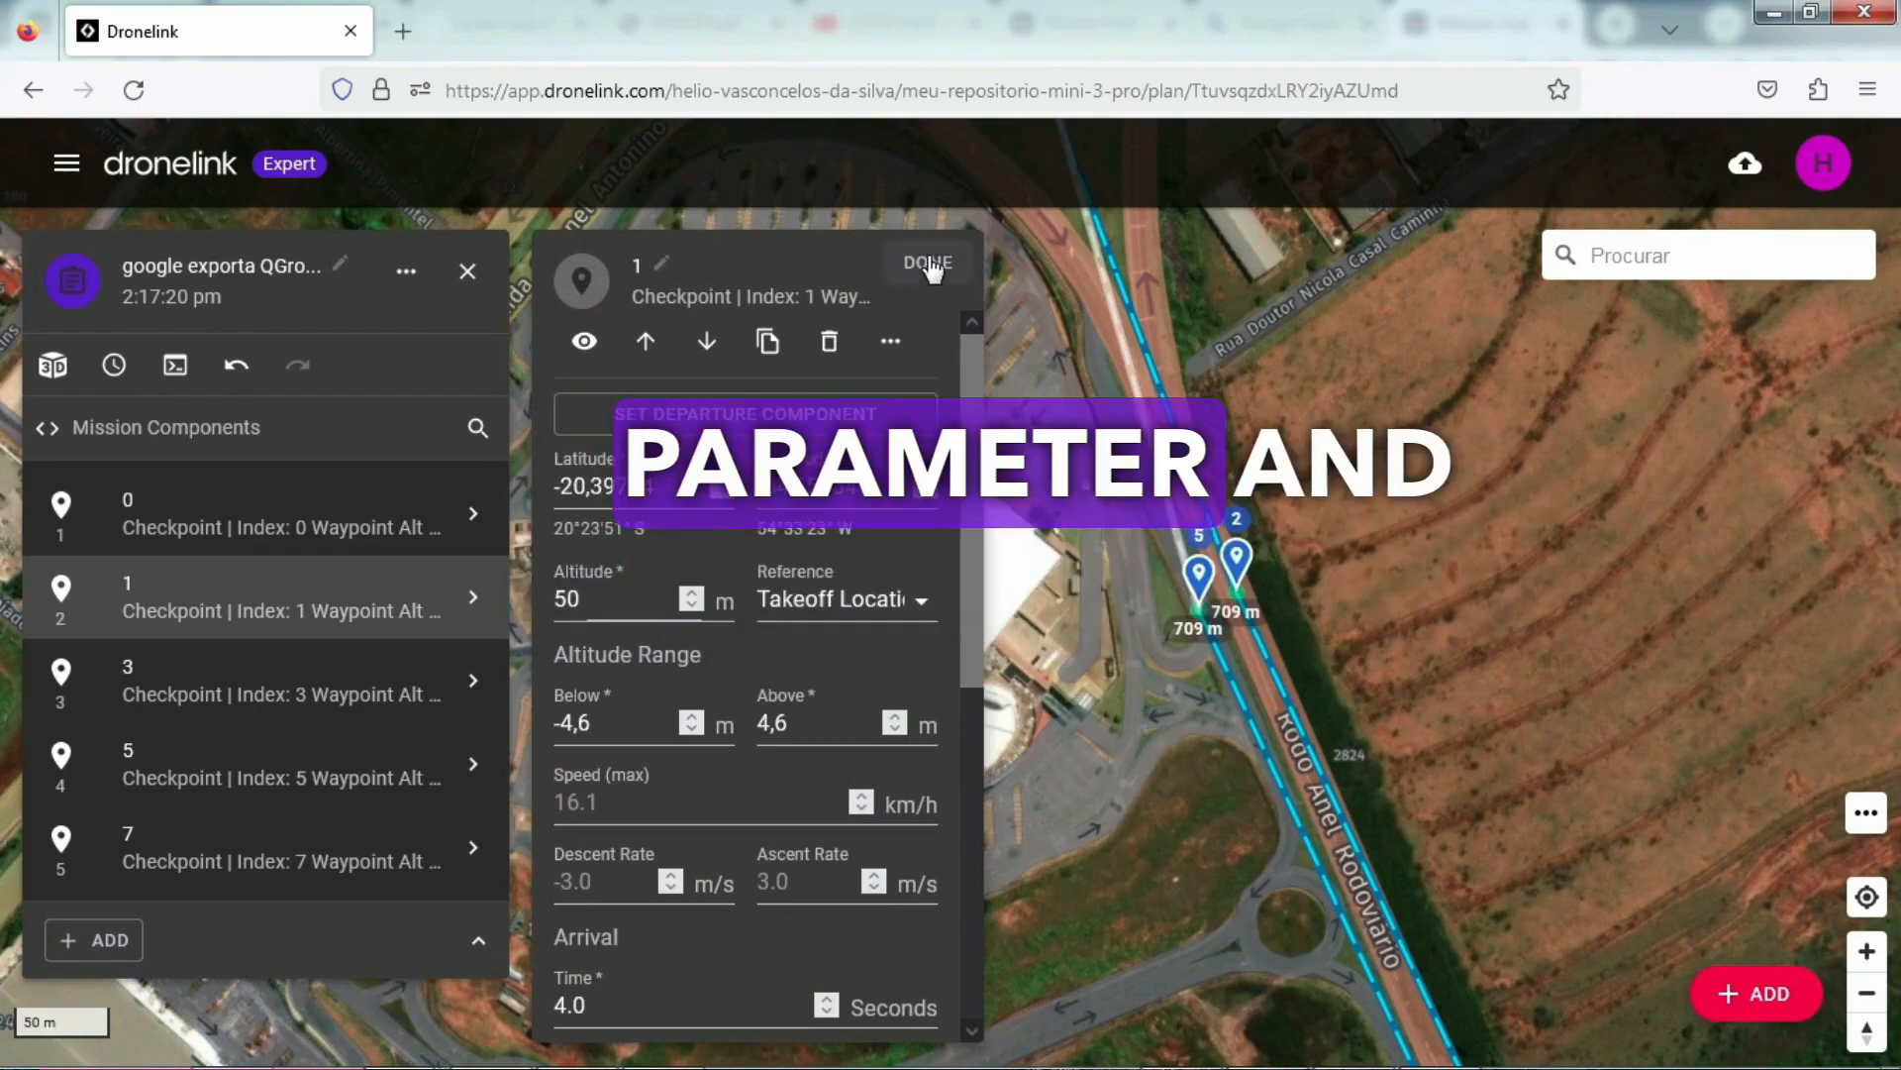
click(928, 263)
click(1199, 574)
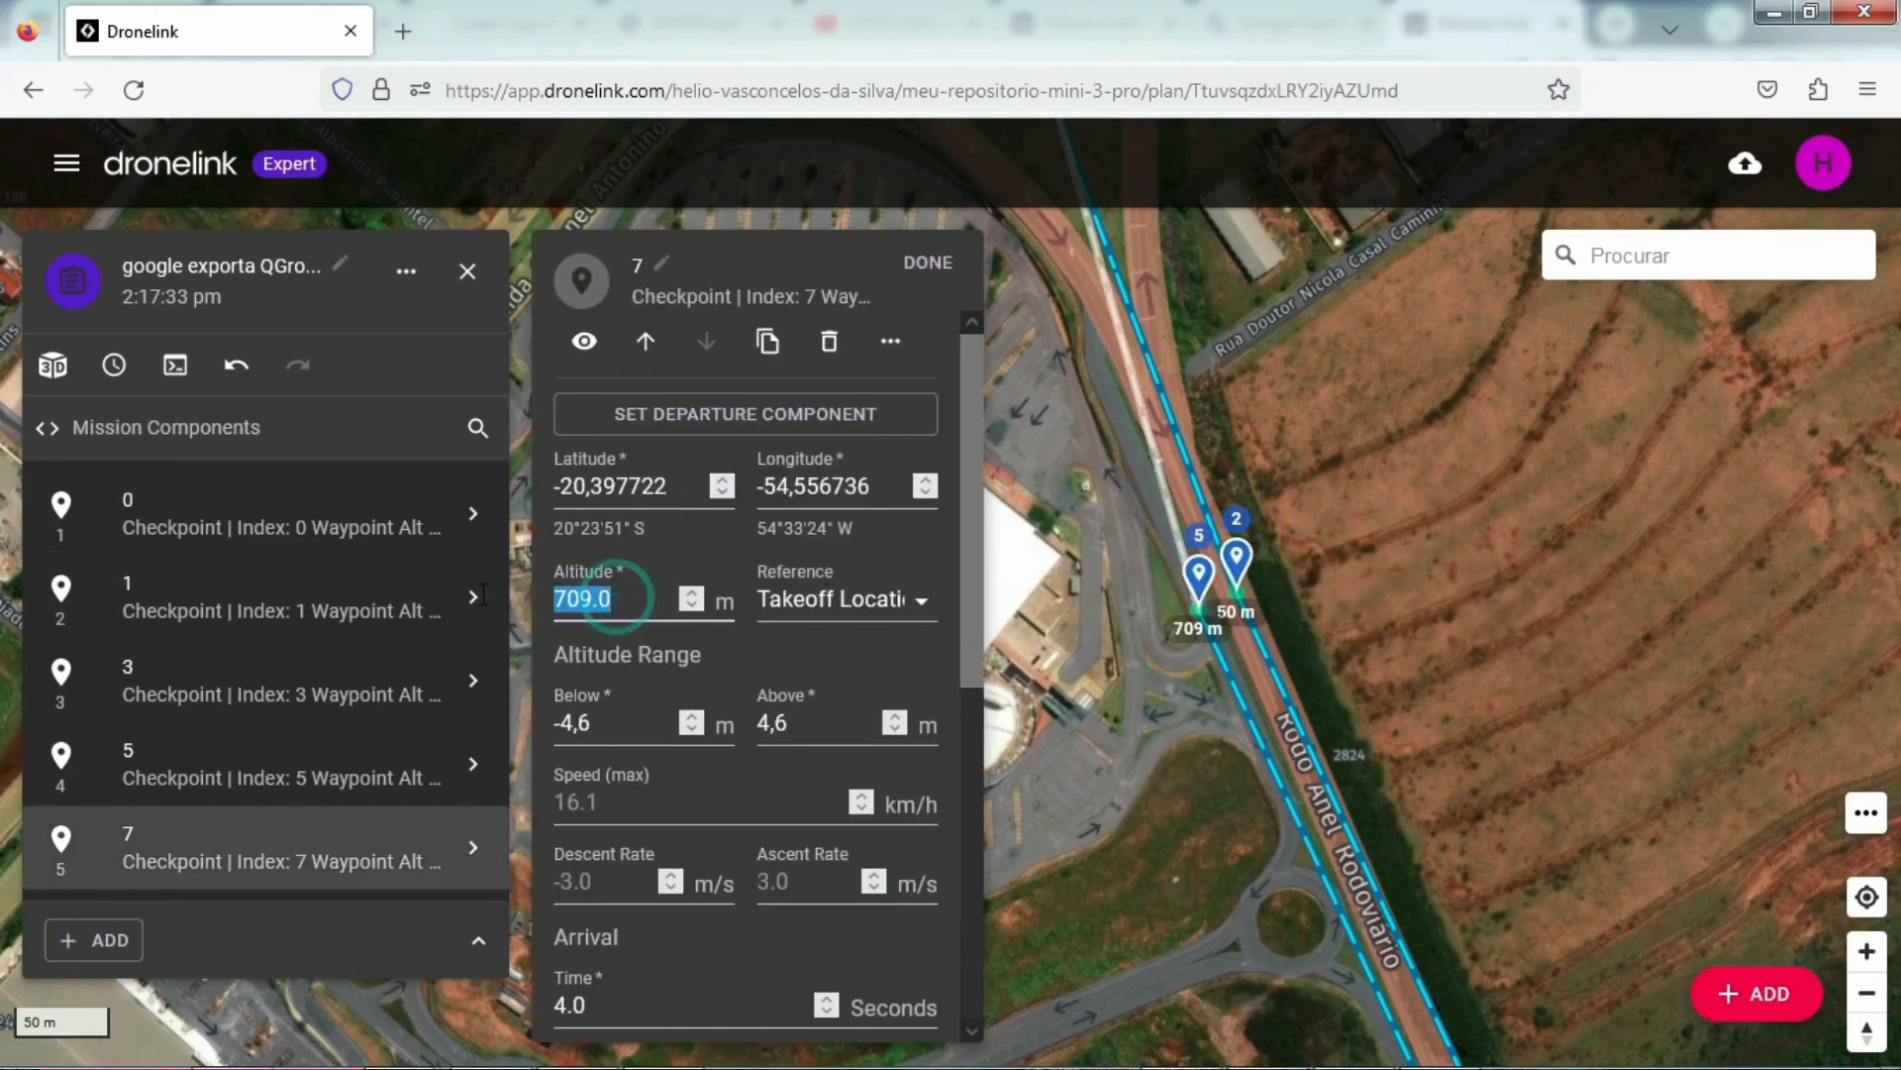
click(932, 264)
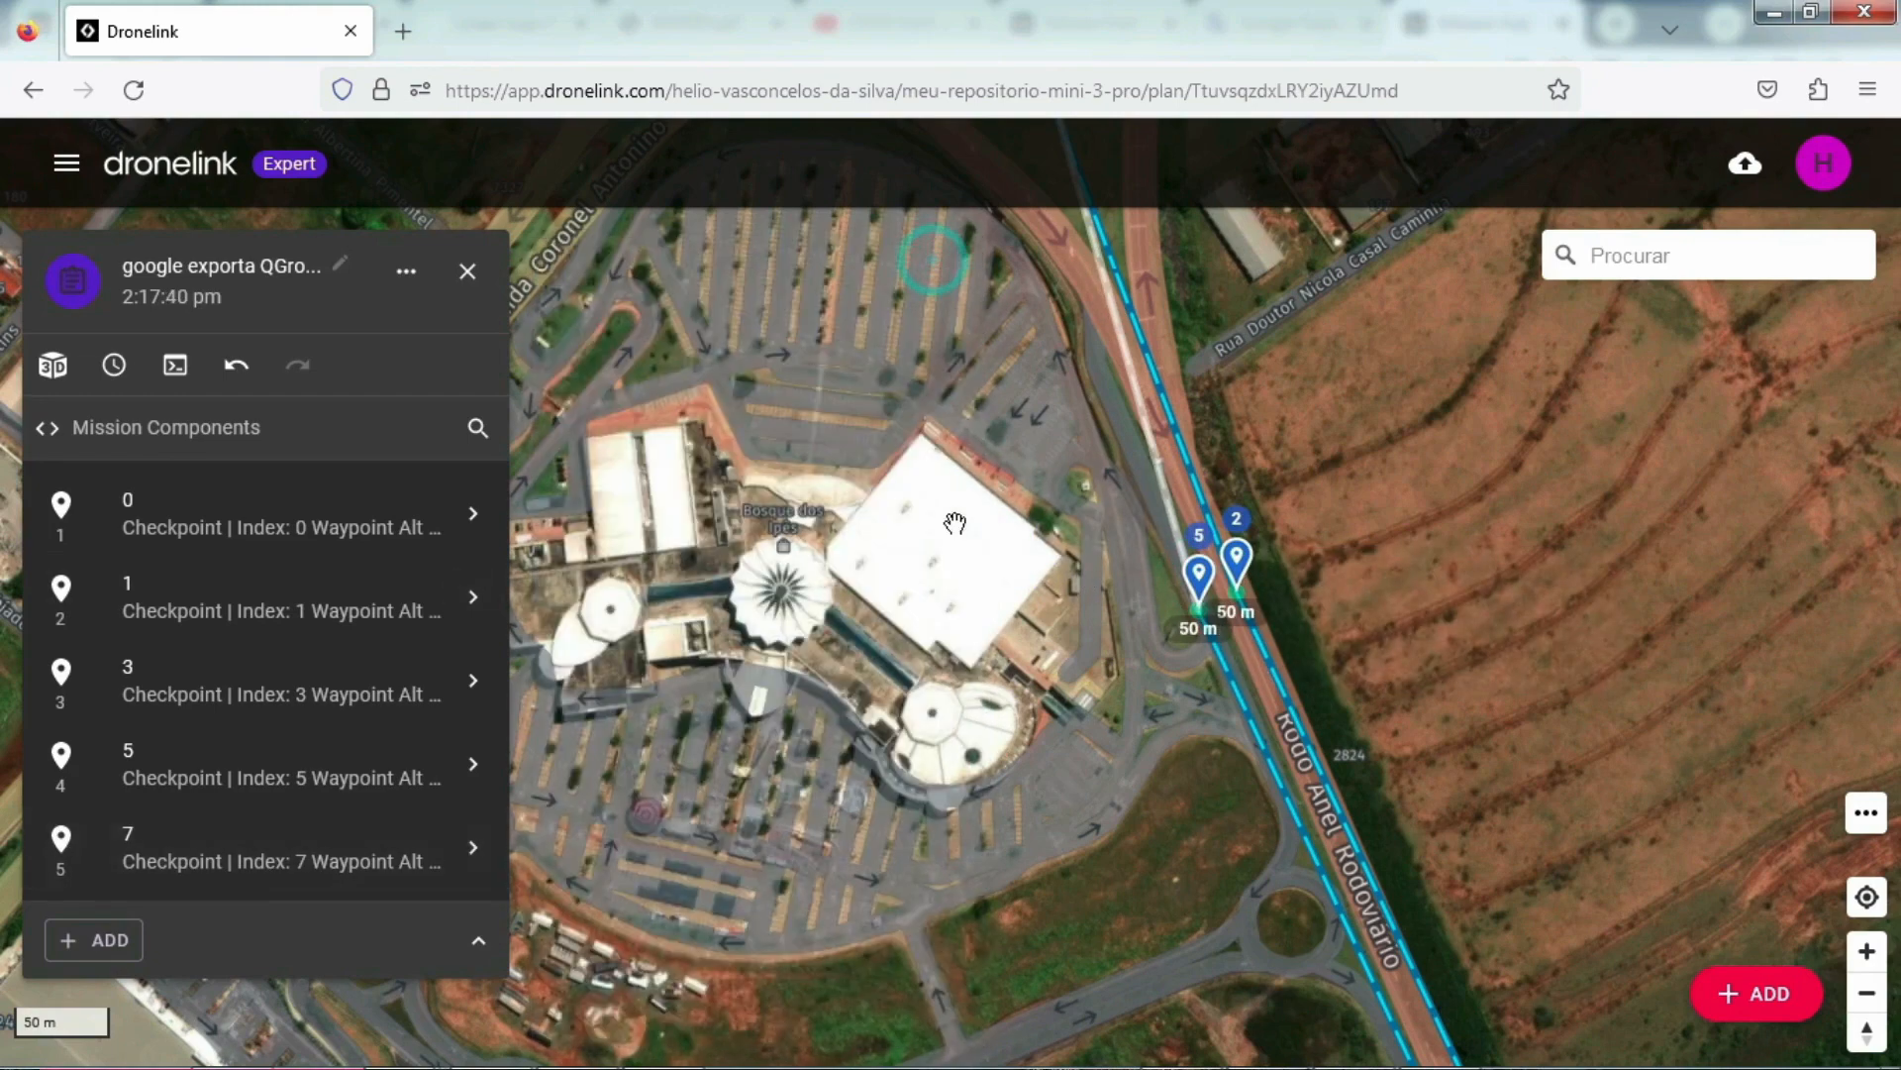
Step: Set the altitude of checkpoints 3 and 5, at the far southern end of the corridor, to 50 m each
drag(997, 869, 886, 612)
drag(993, 819, 921, 703)
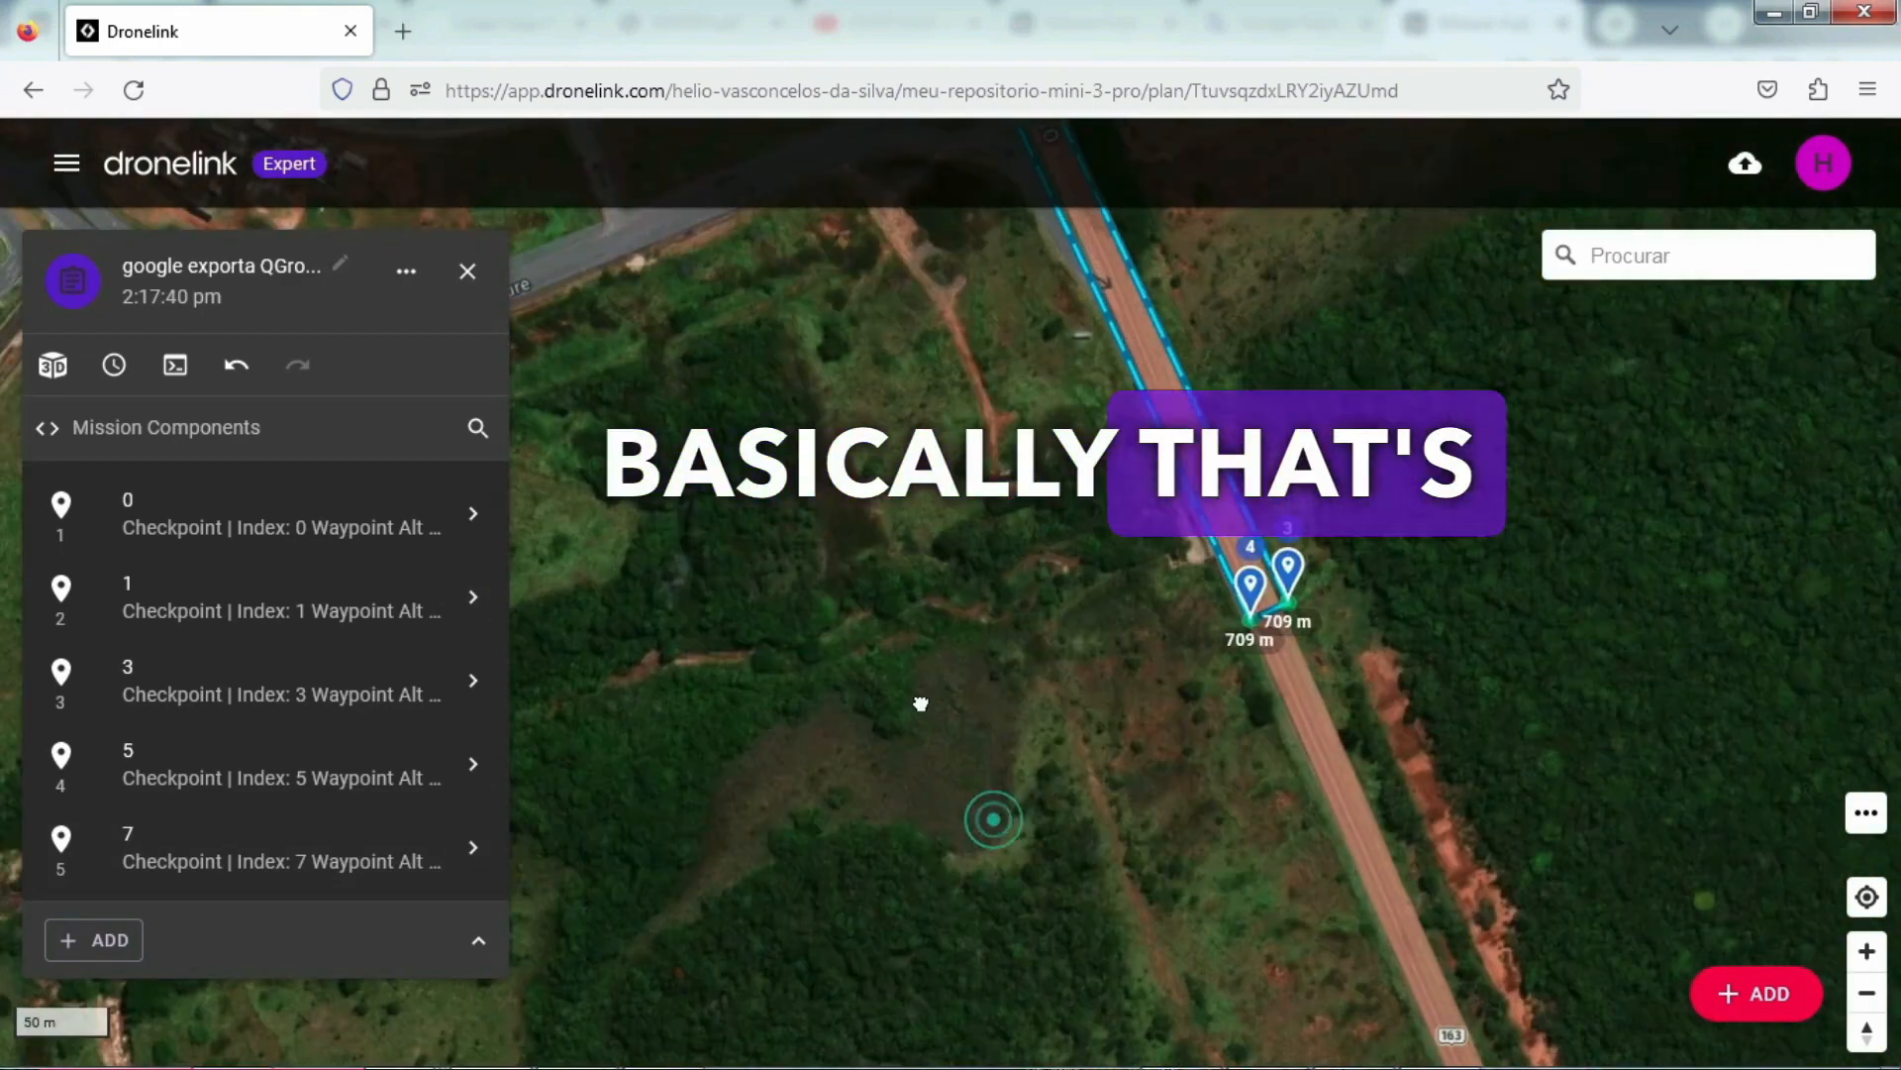
click(1288, 573)
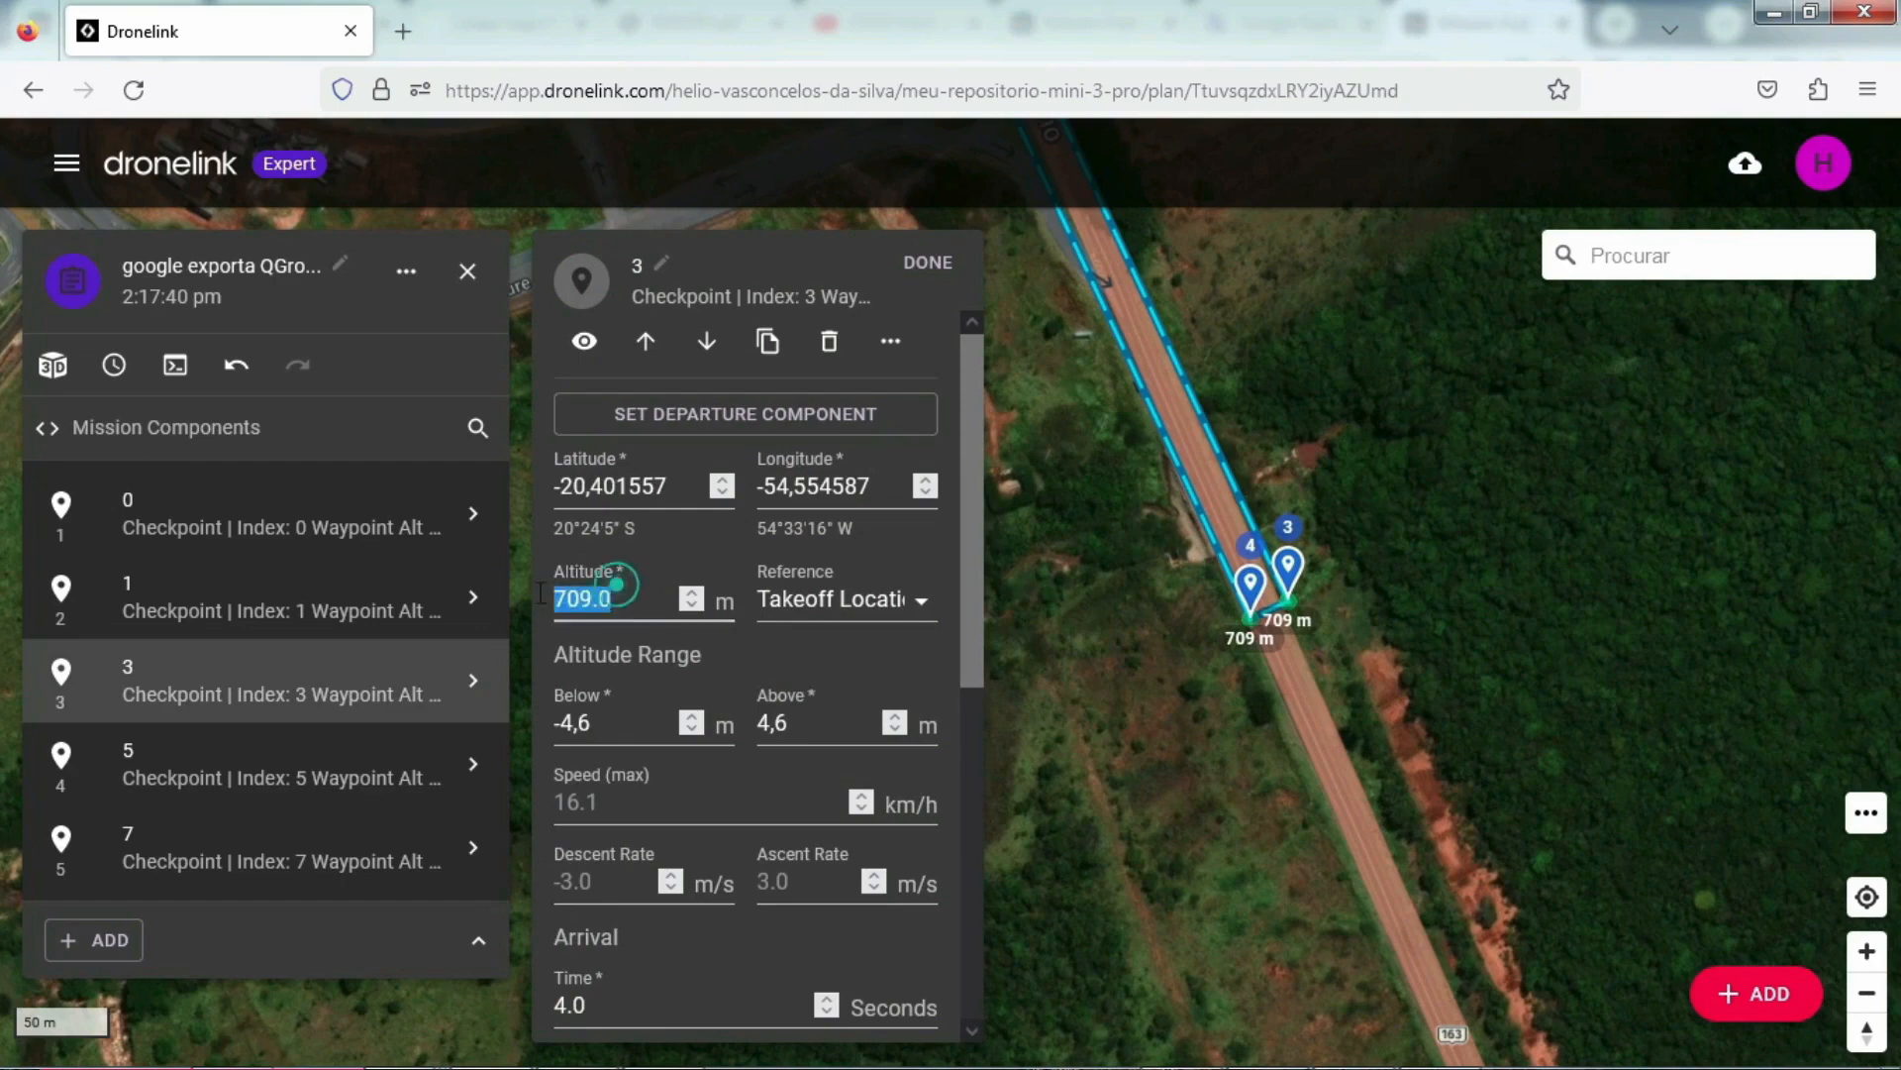
text(5)
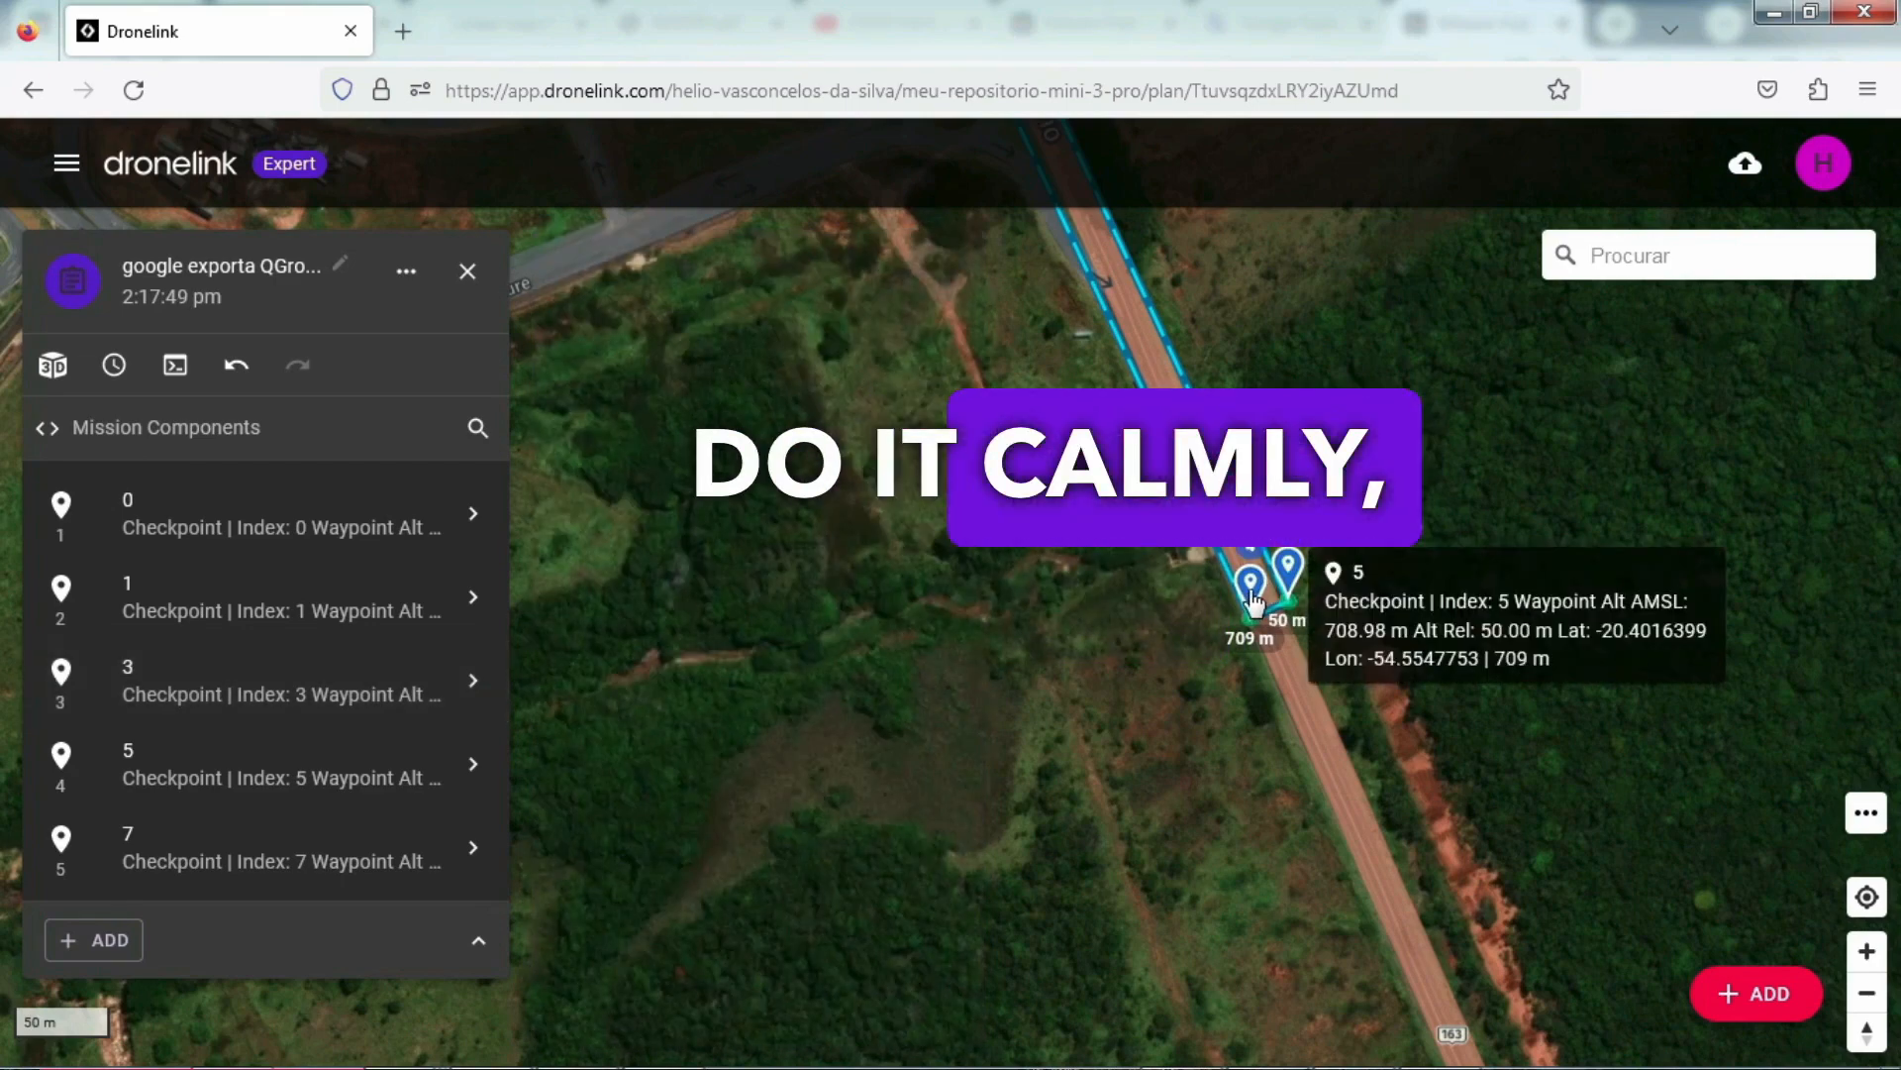
click(1288, 574)
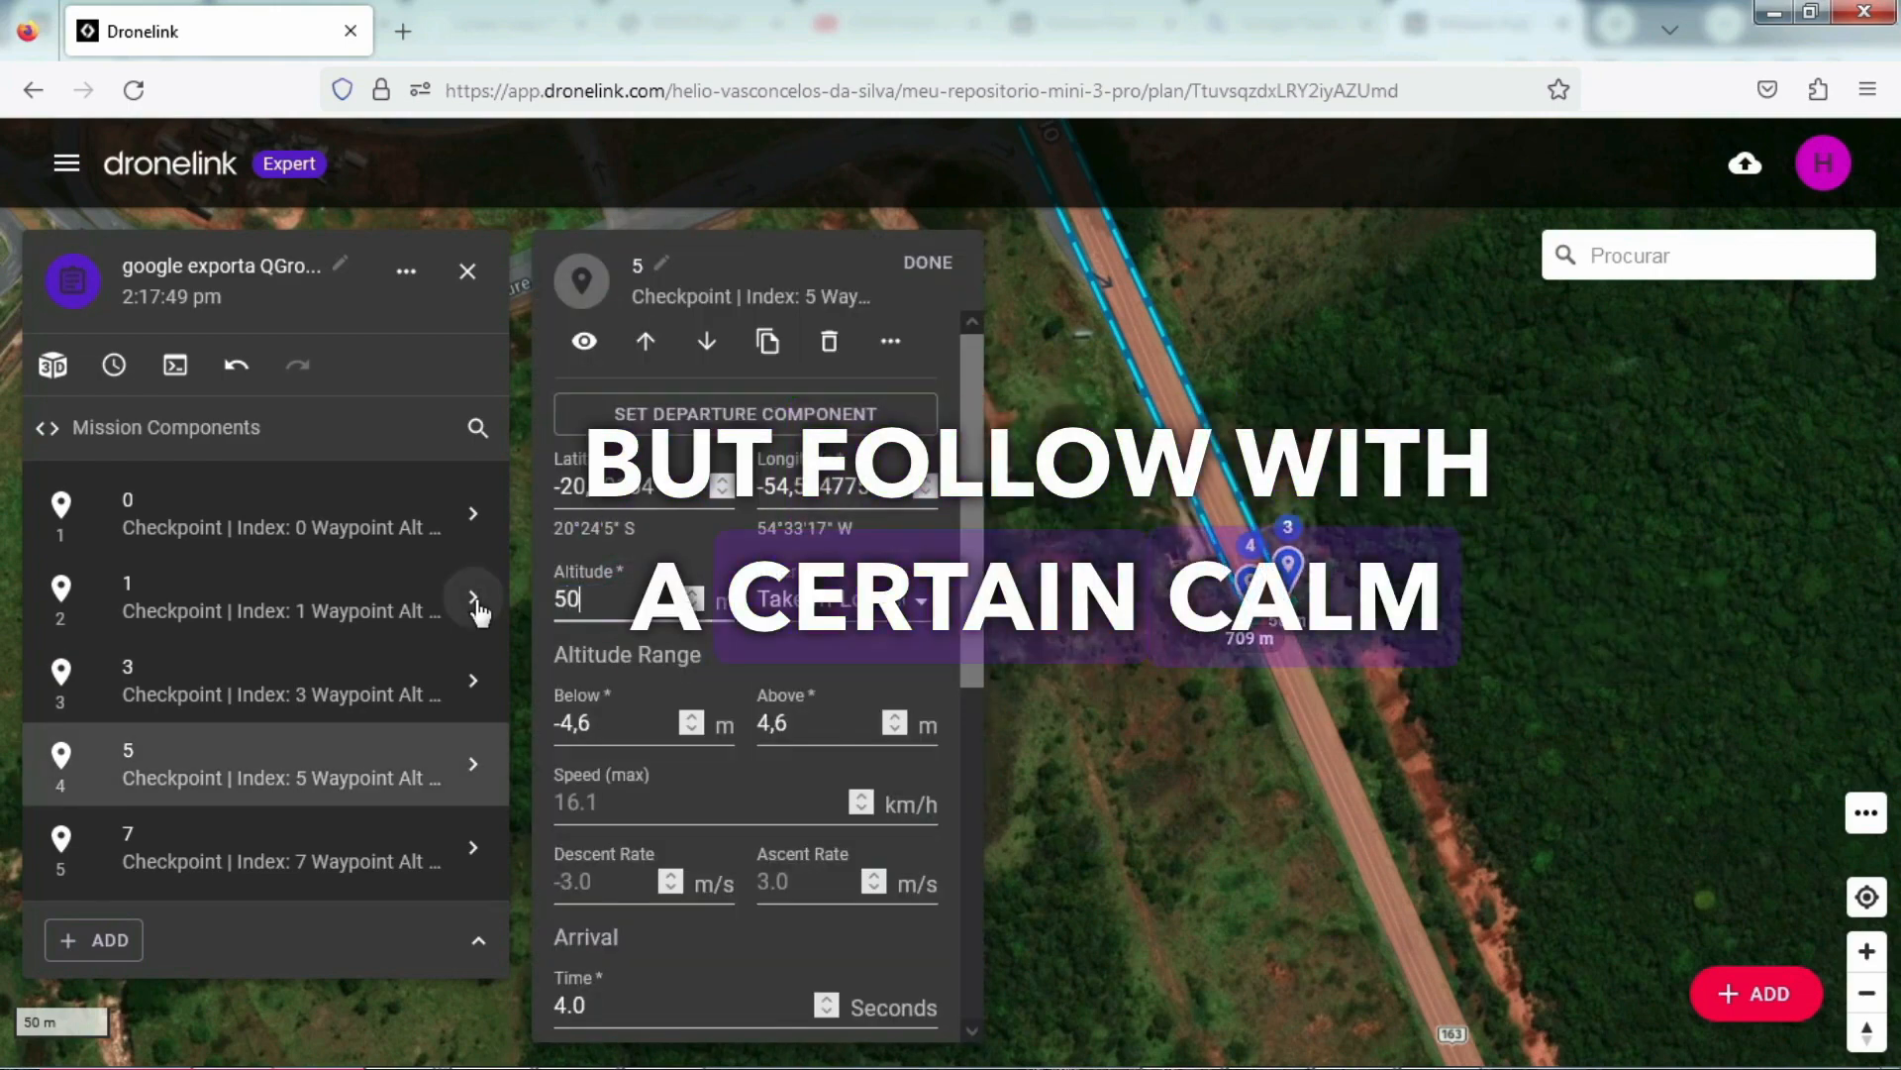
click(928, 264)
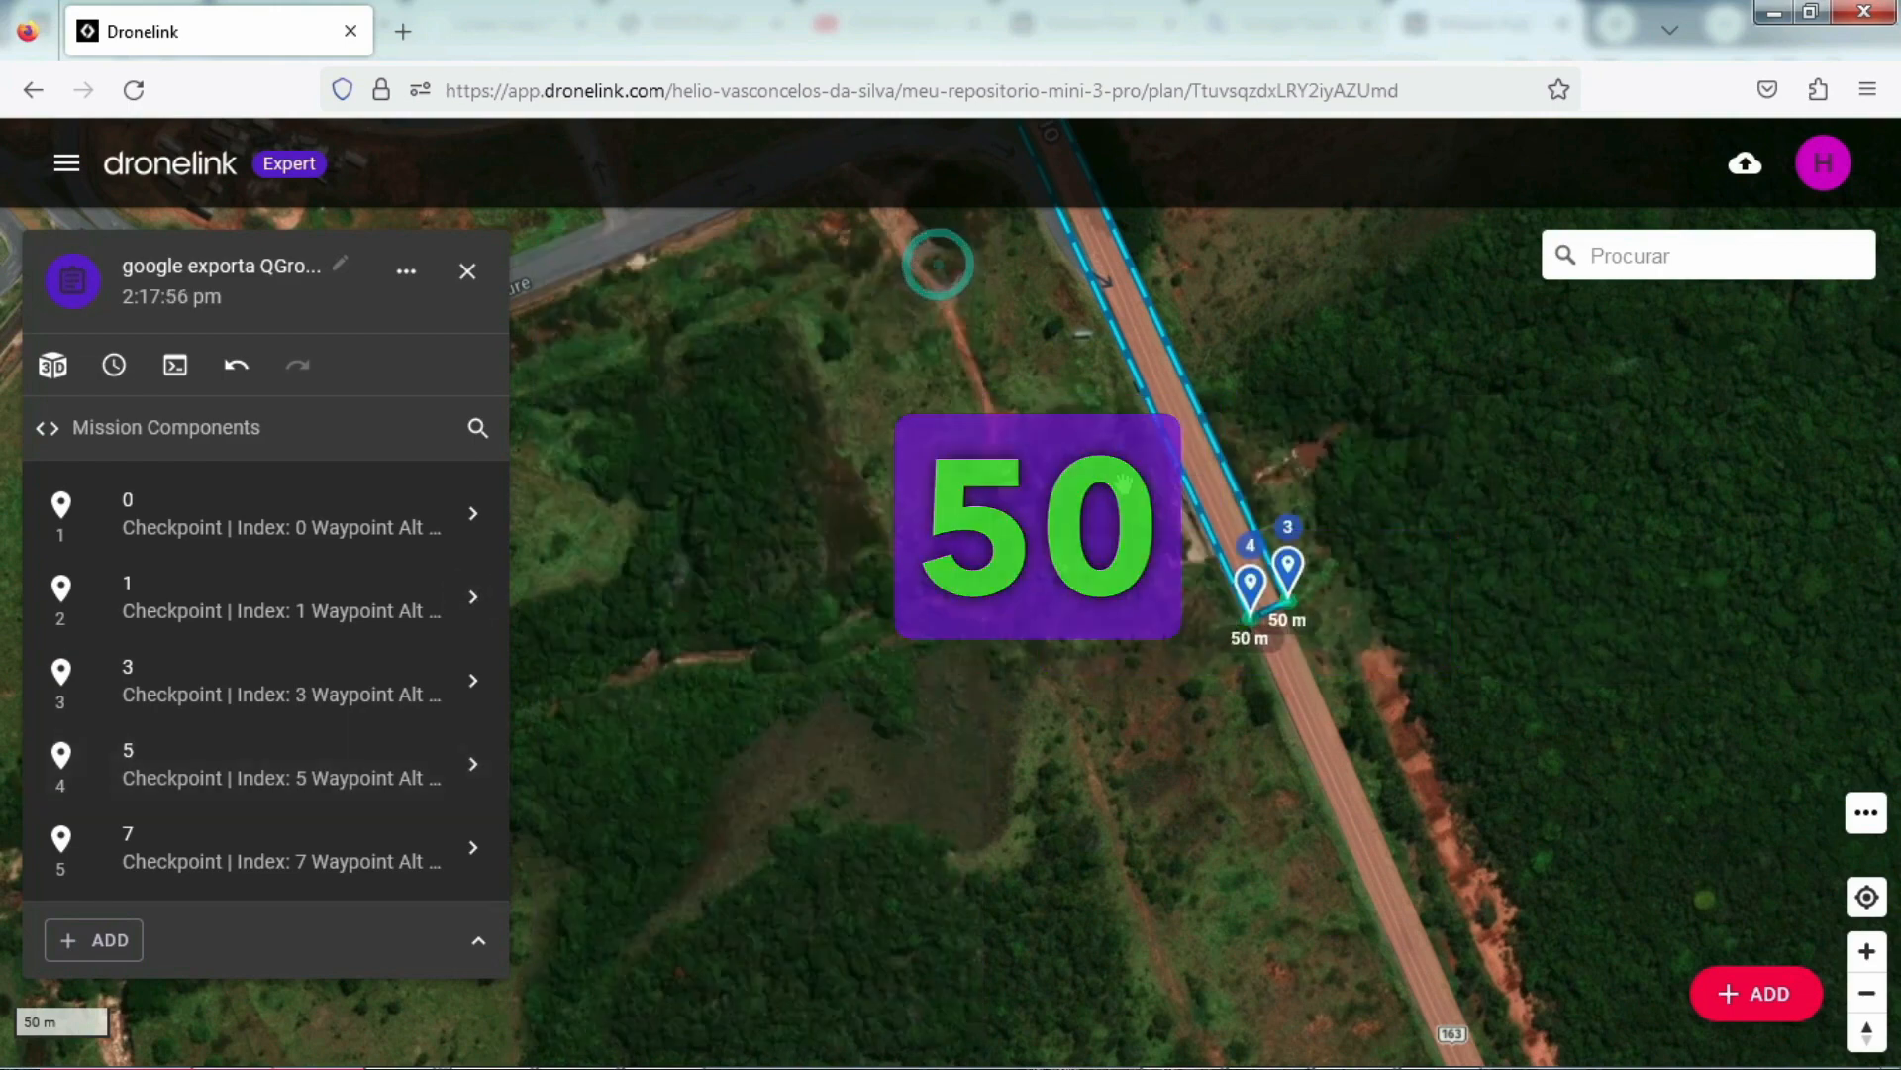
Step: Examine the whole route from the roundabout to its southern end and check every checkpoint's altitude label
drag(812, 282, 1000, 807)
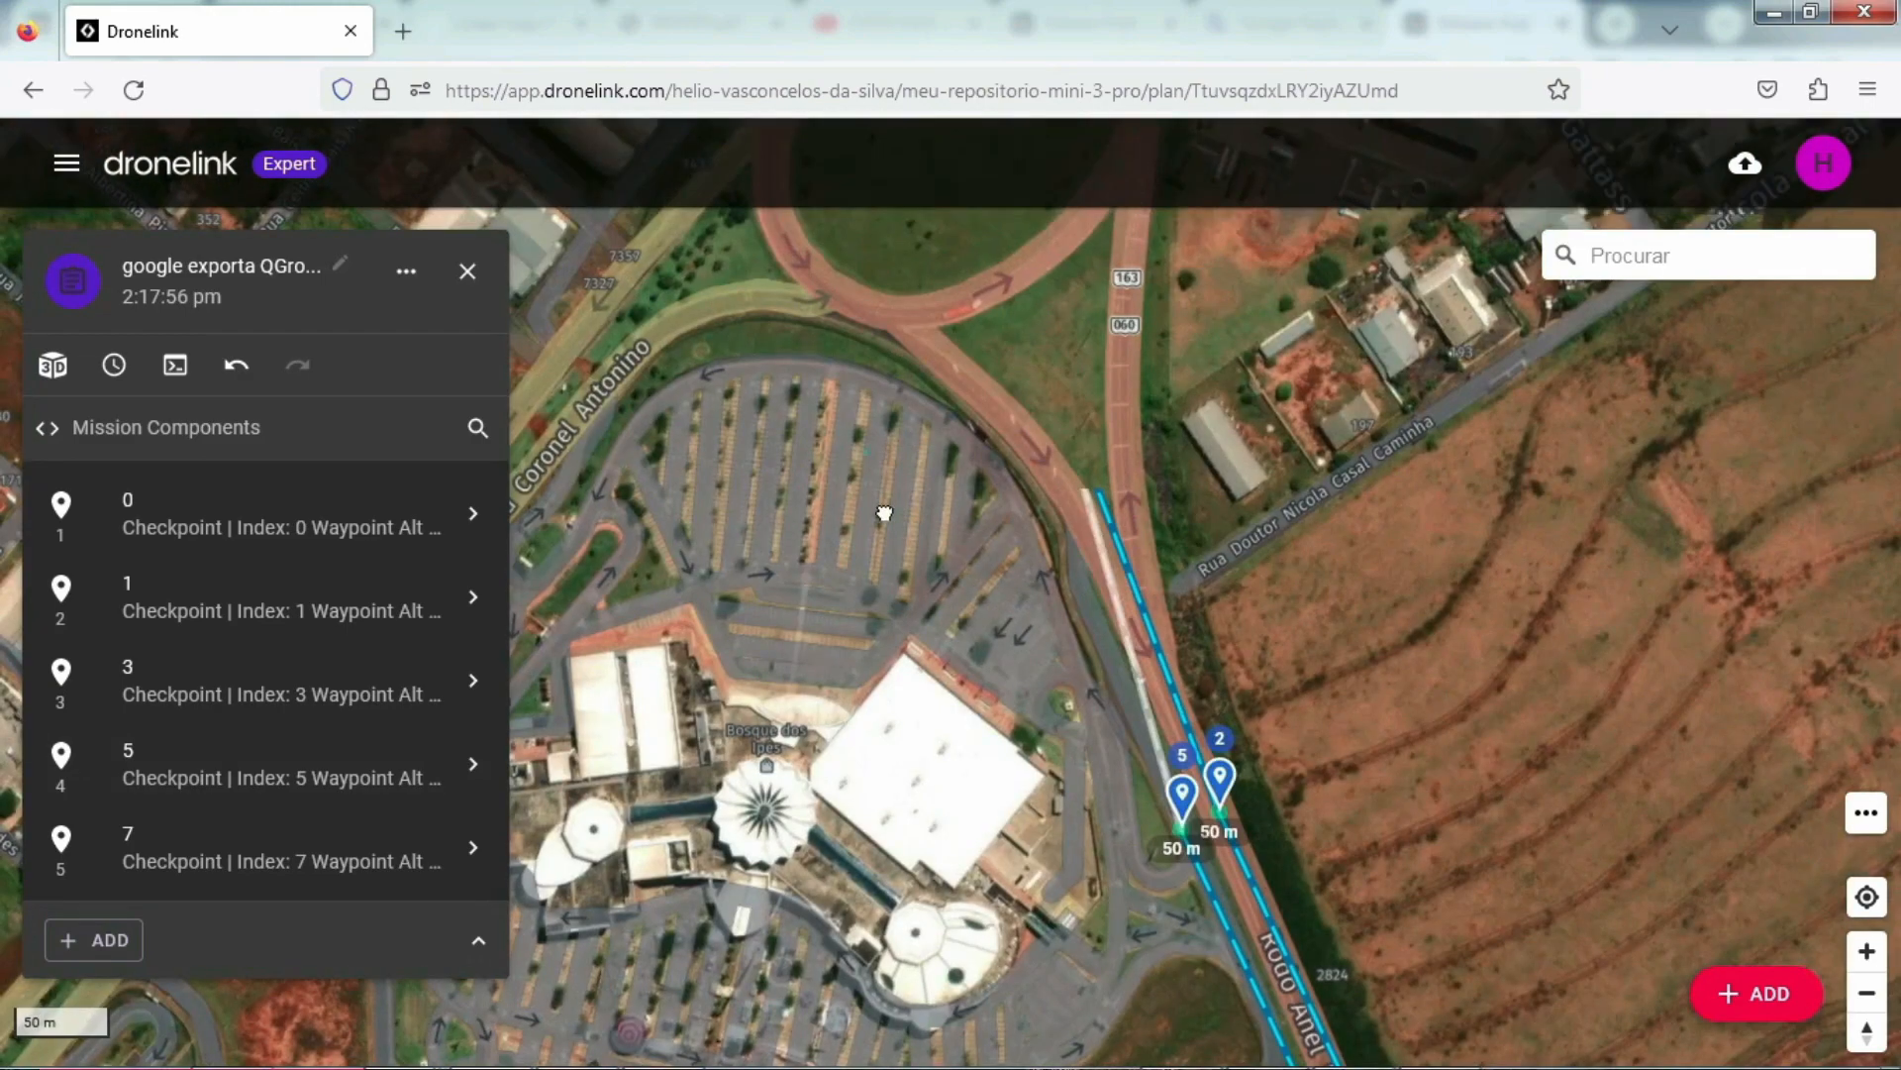
drag(883, 514, 945, 688)
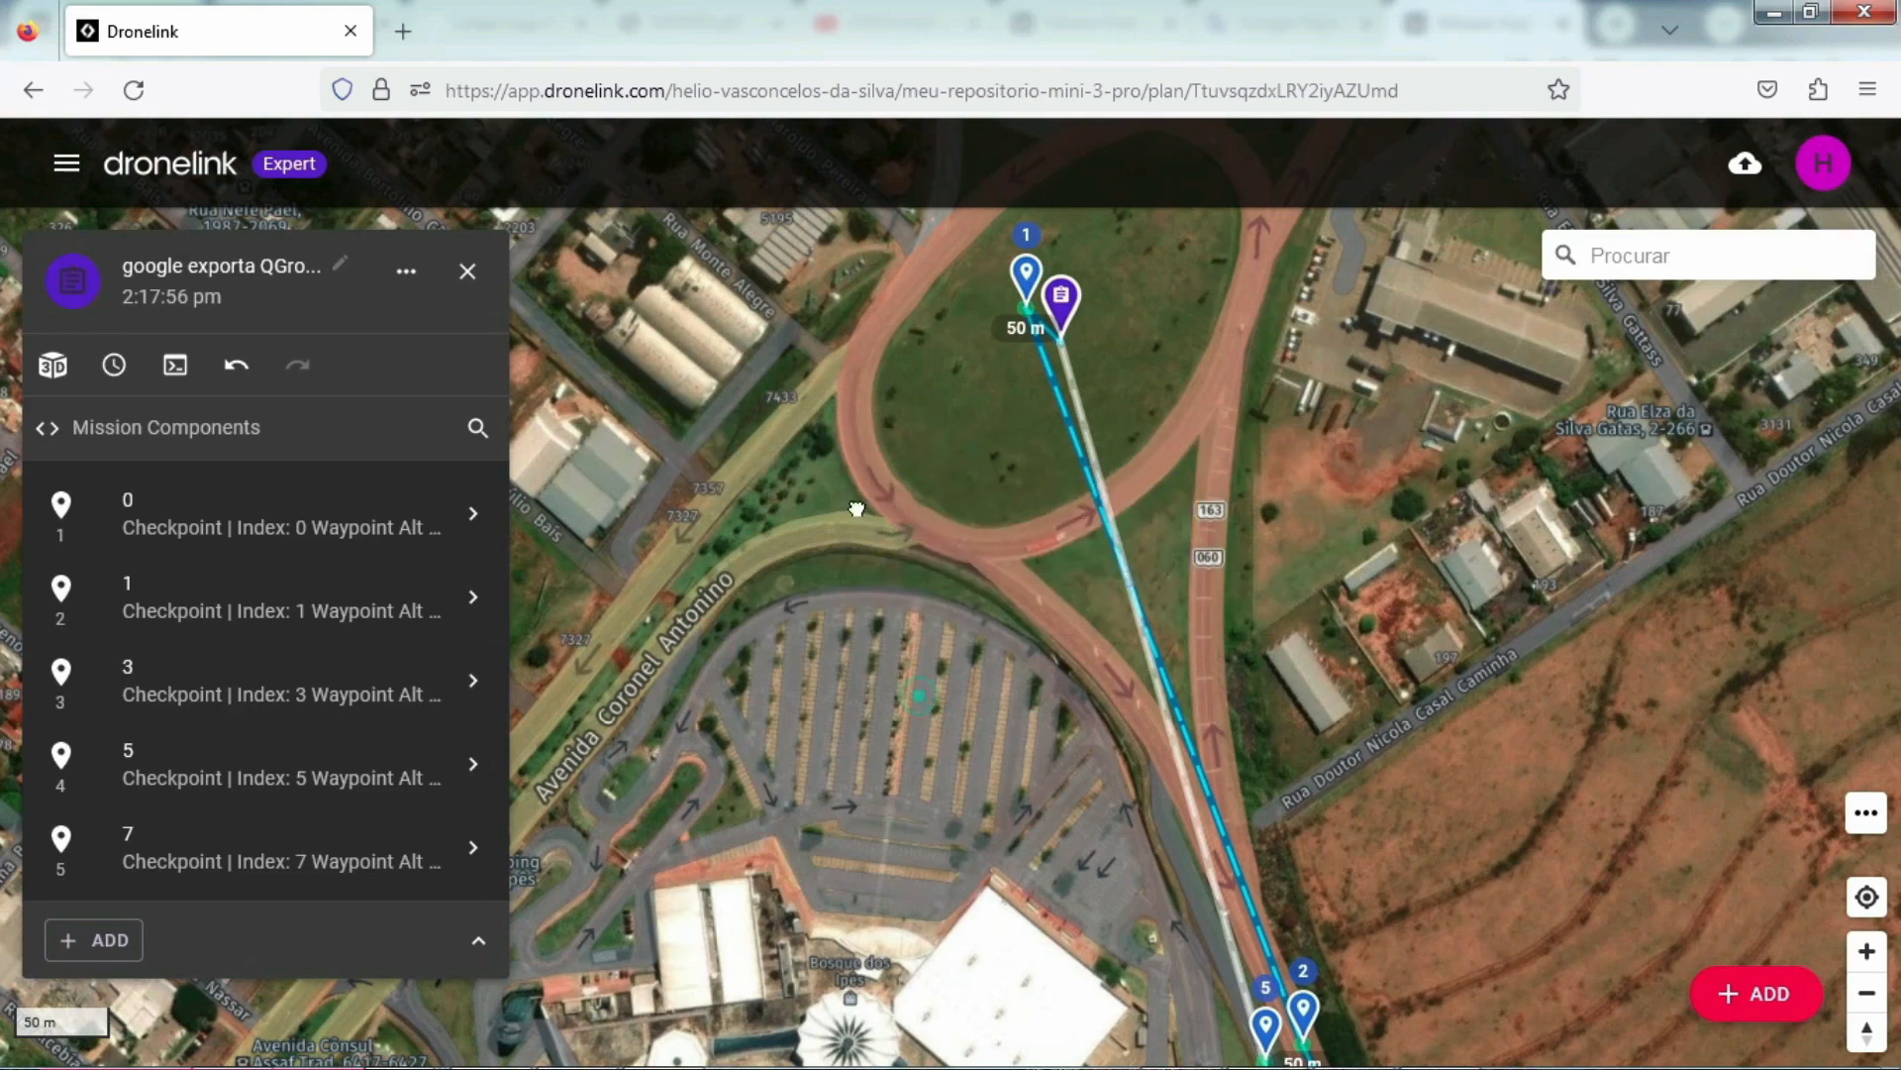
drag(858, 509, 795, 316)
drag(874, 548, 865, 503)
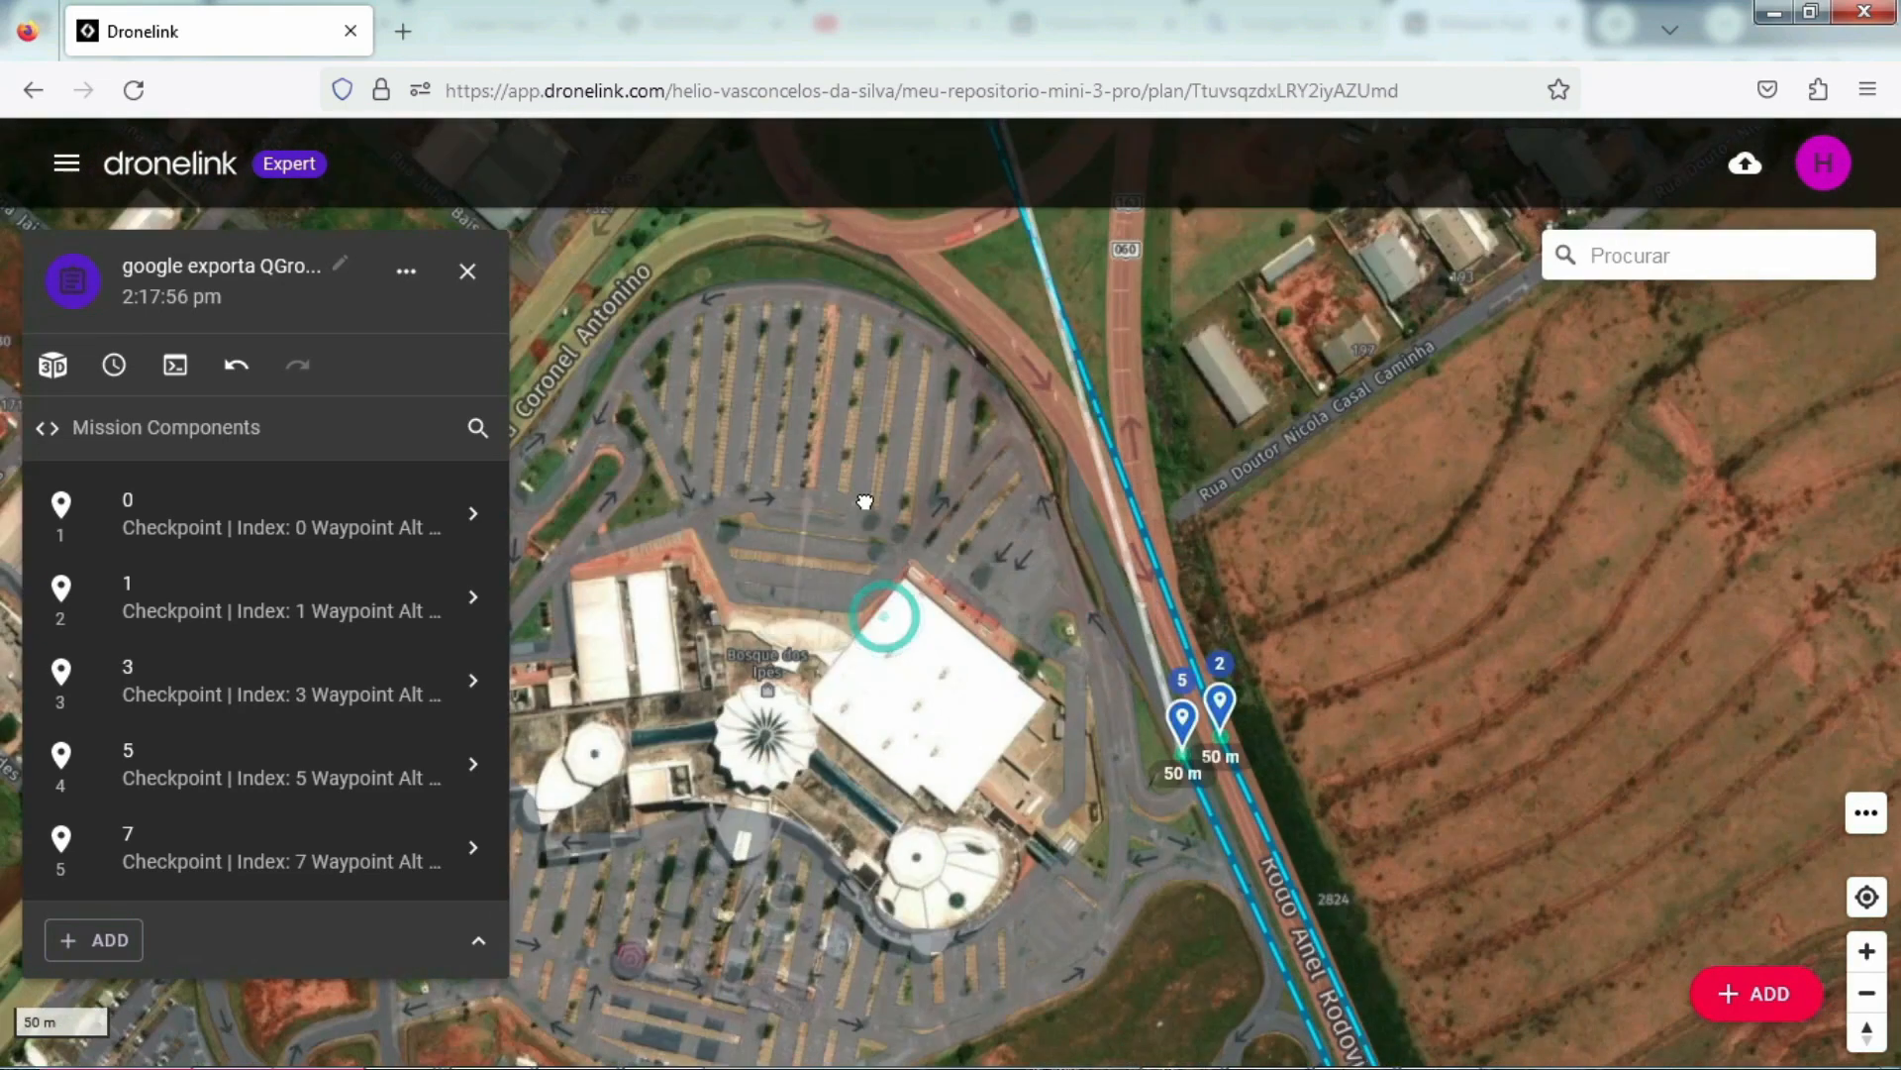
scroll(866, 503, down, 2)
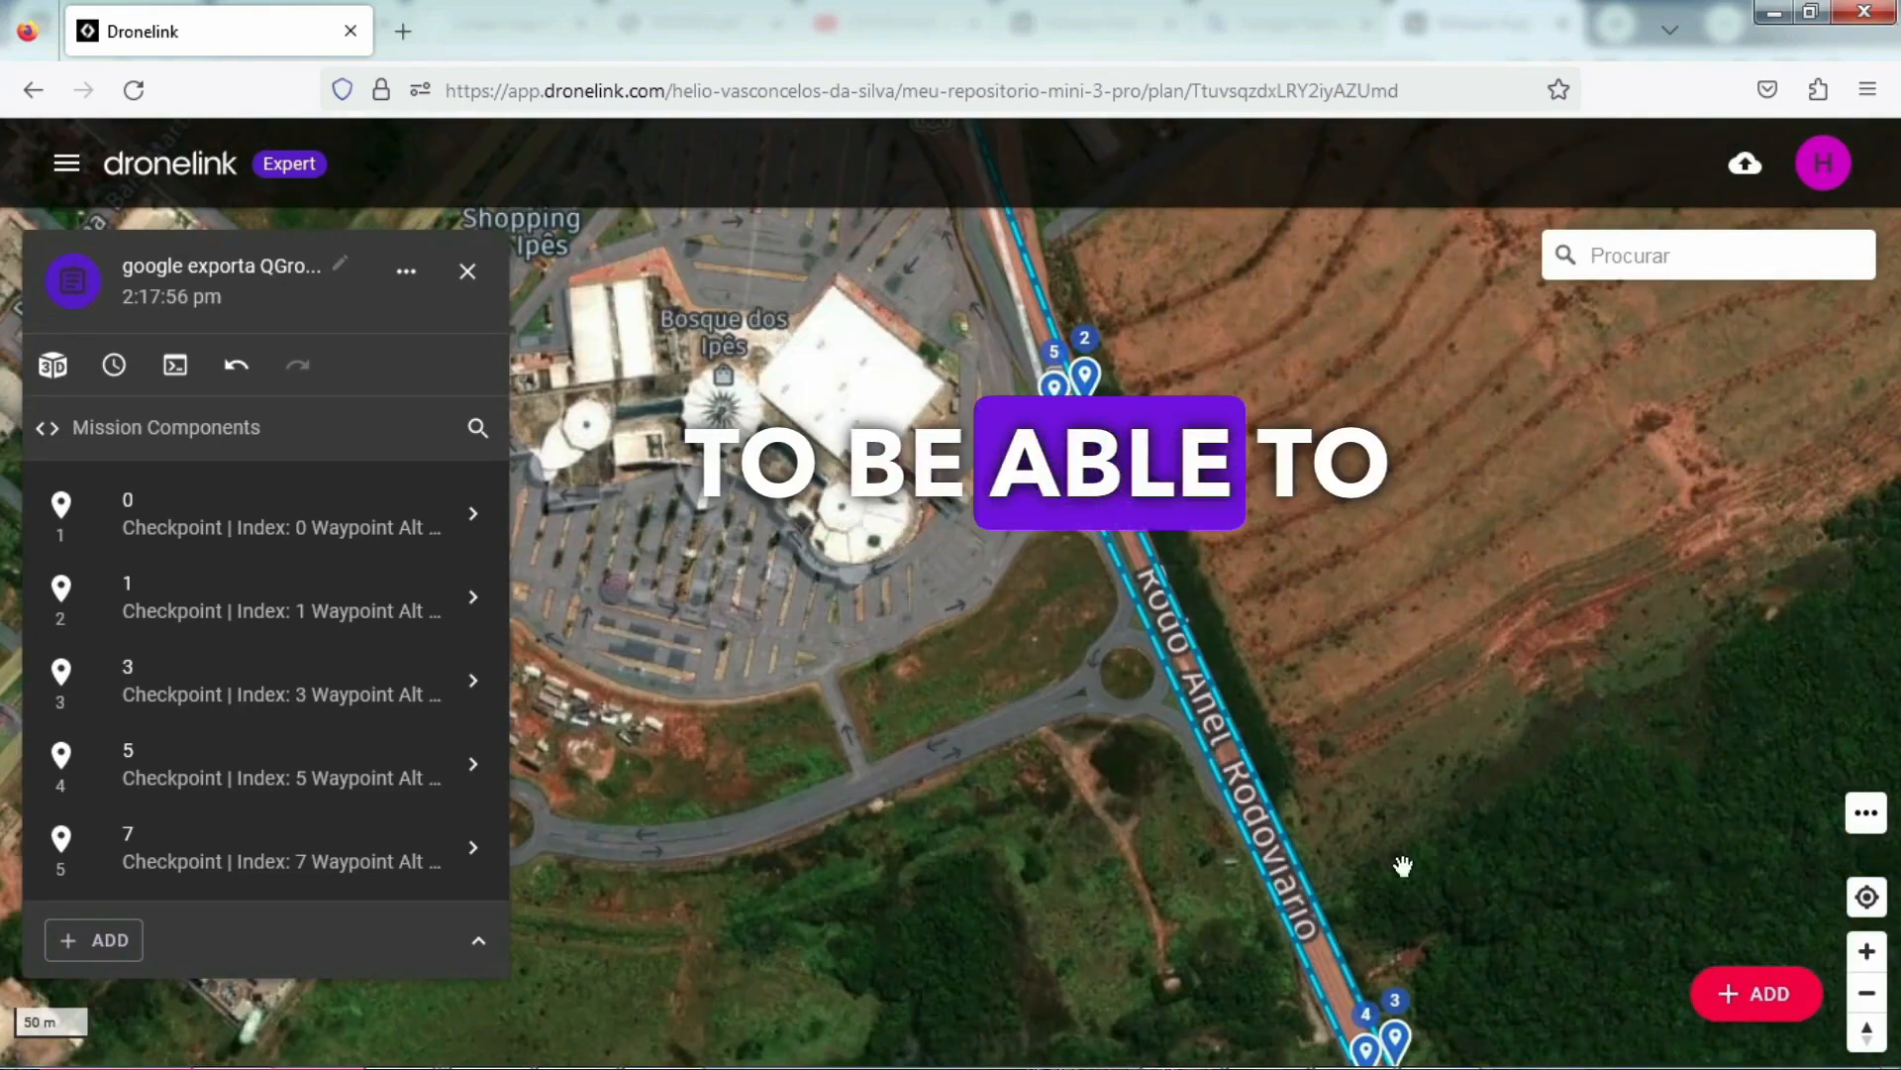
scroll(916, 714, down, 2)
drag(807, 741, 822, 545)
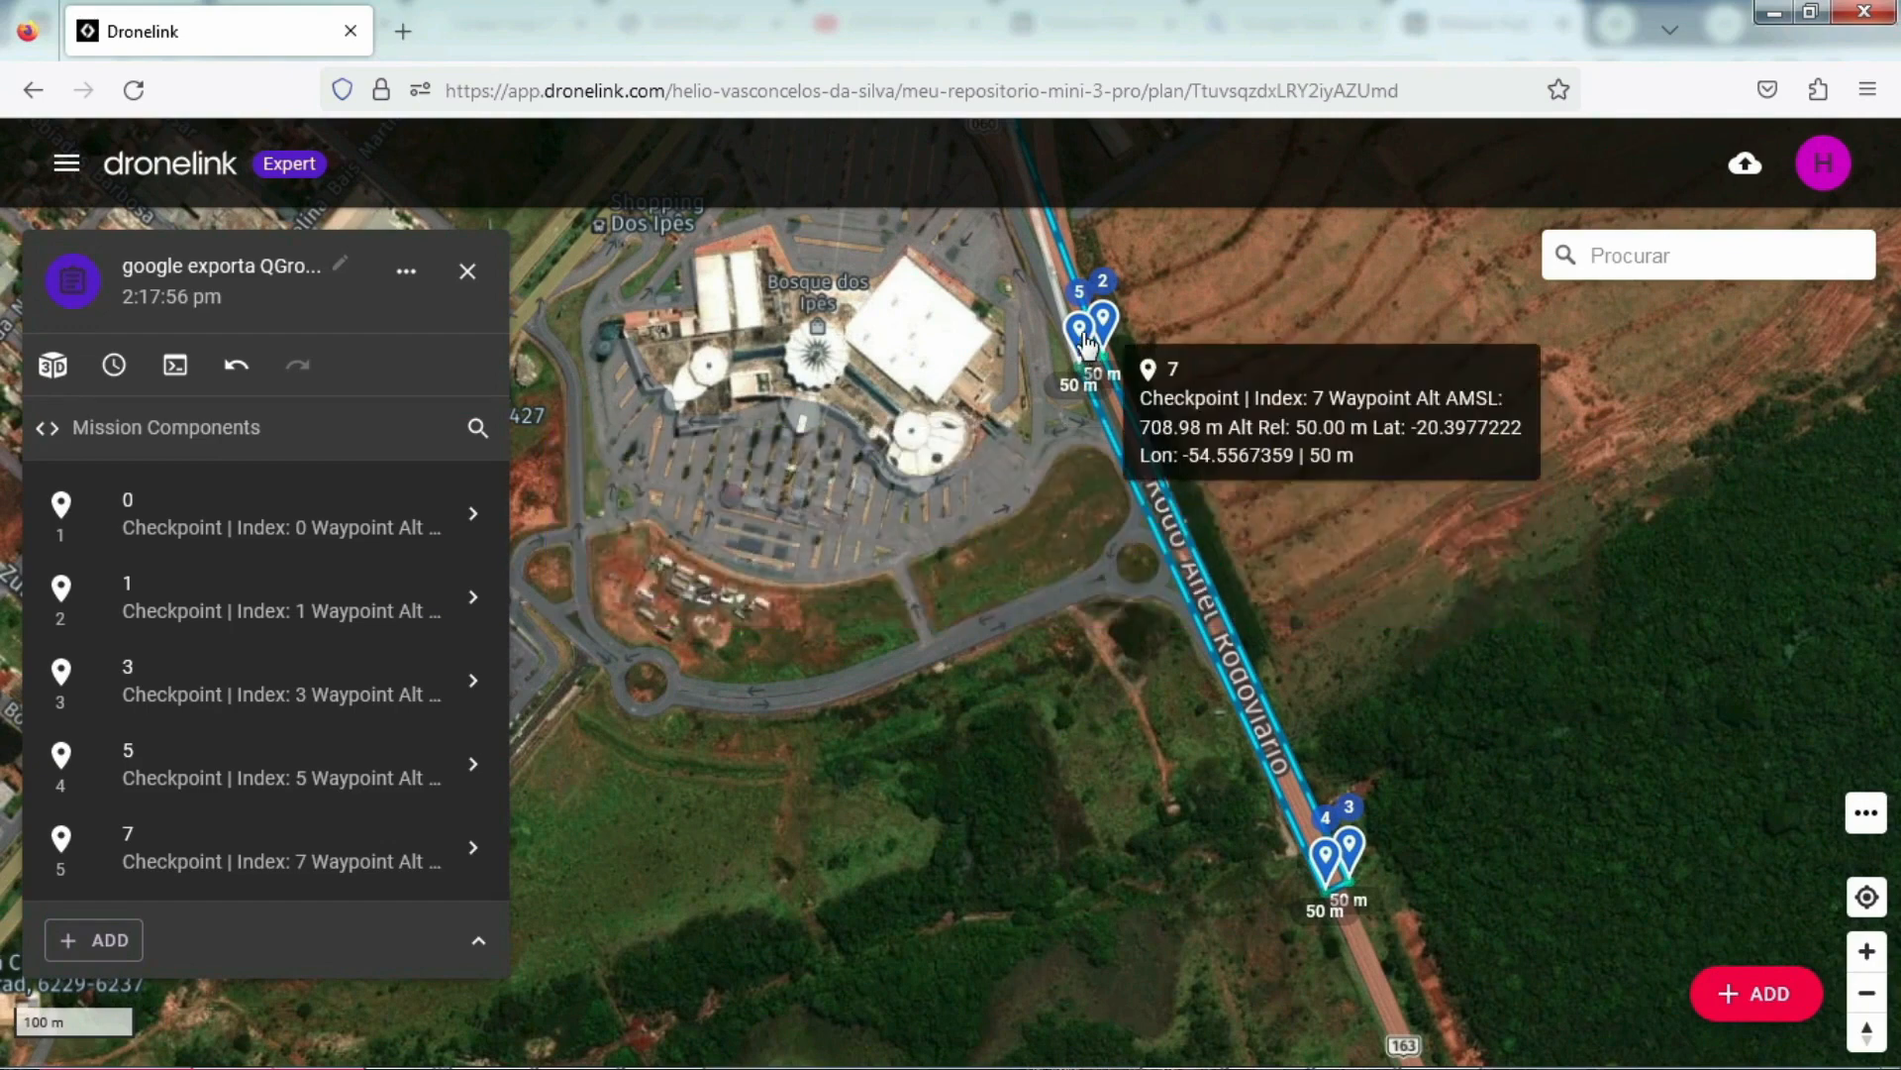
Step: Add automatic capture of photos to checkpoint 3
click(159, 691)
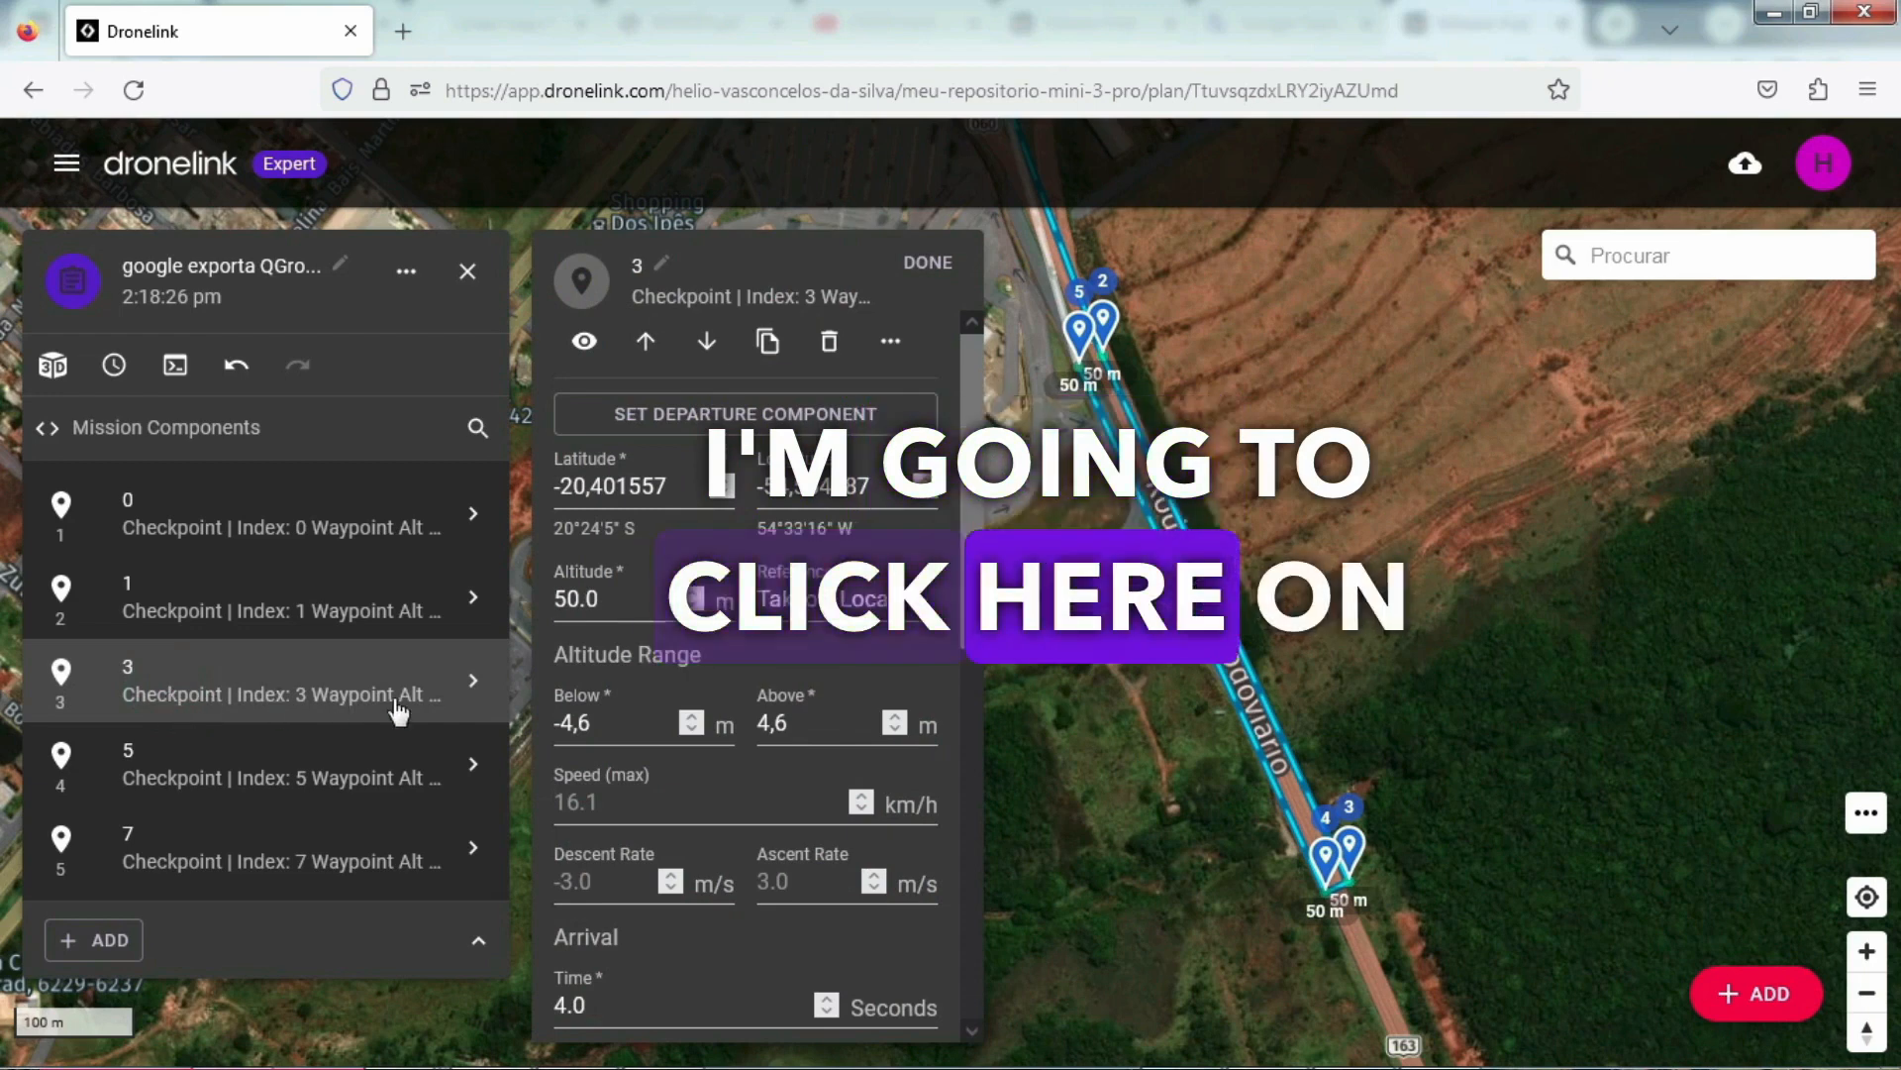
scroll(976, 664, down, 2)
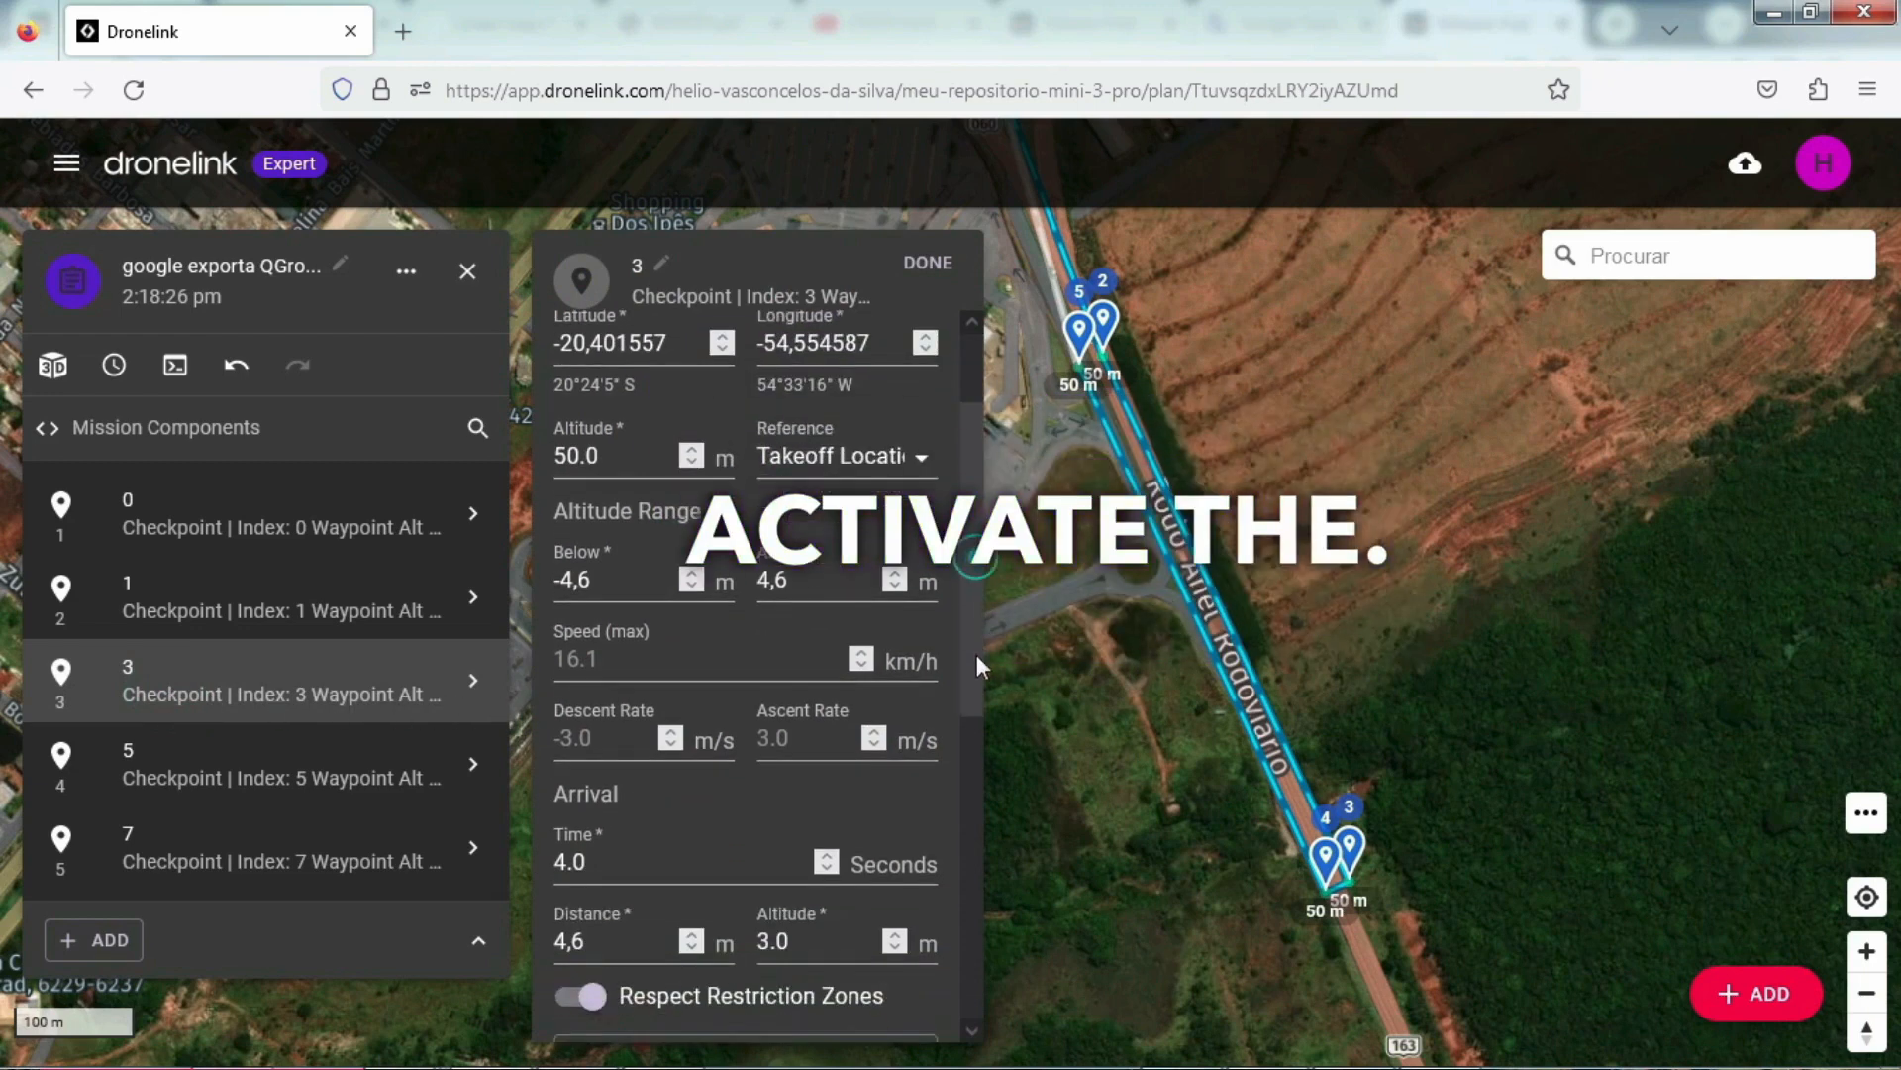
scroll(977, 653, down, 5)
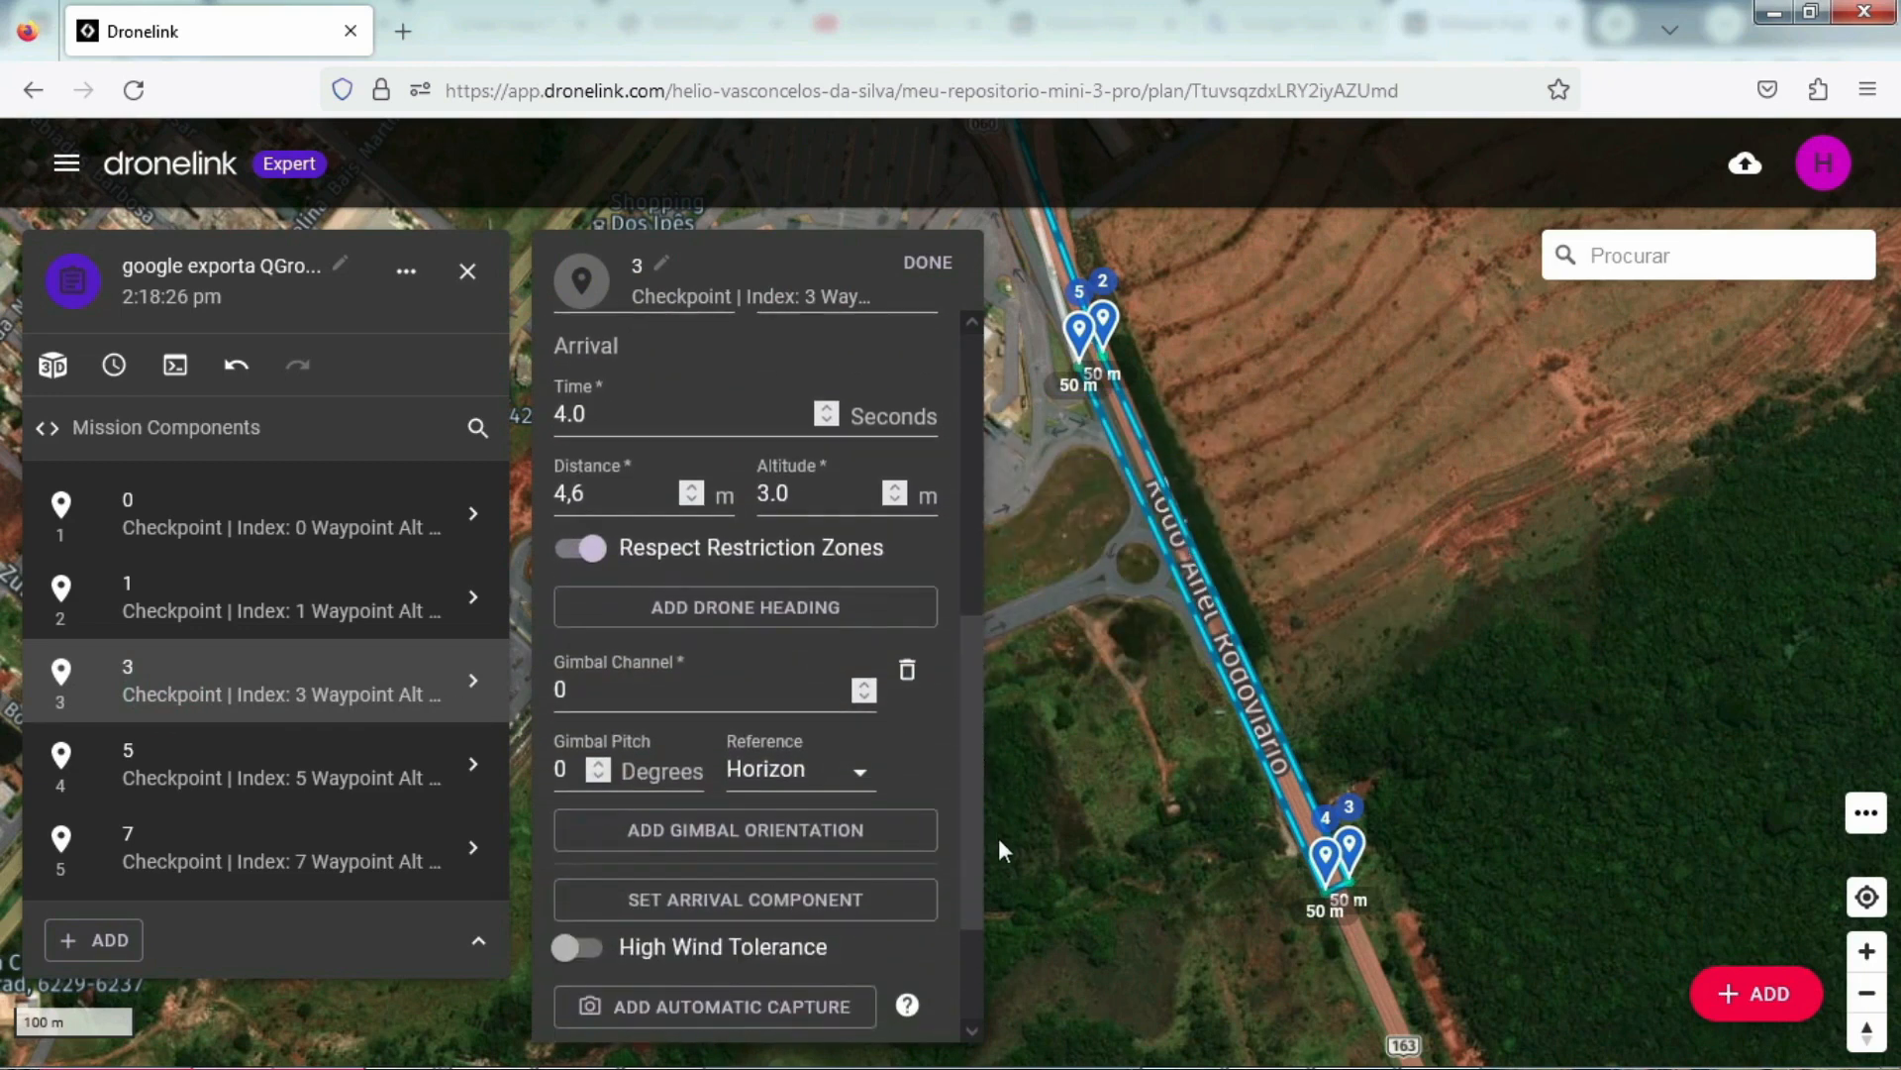
scroll(999, 841, down, 2)
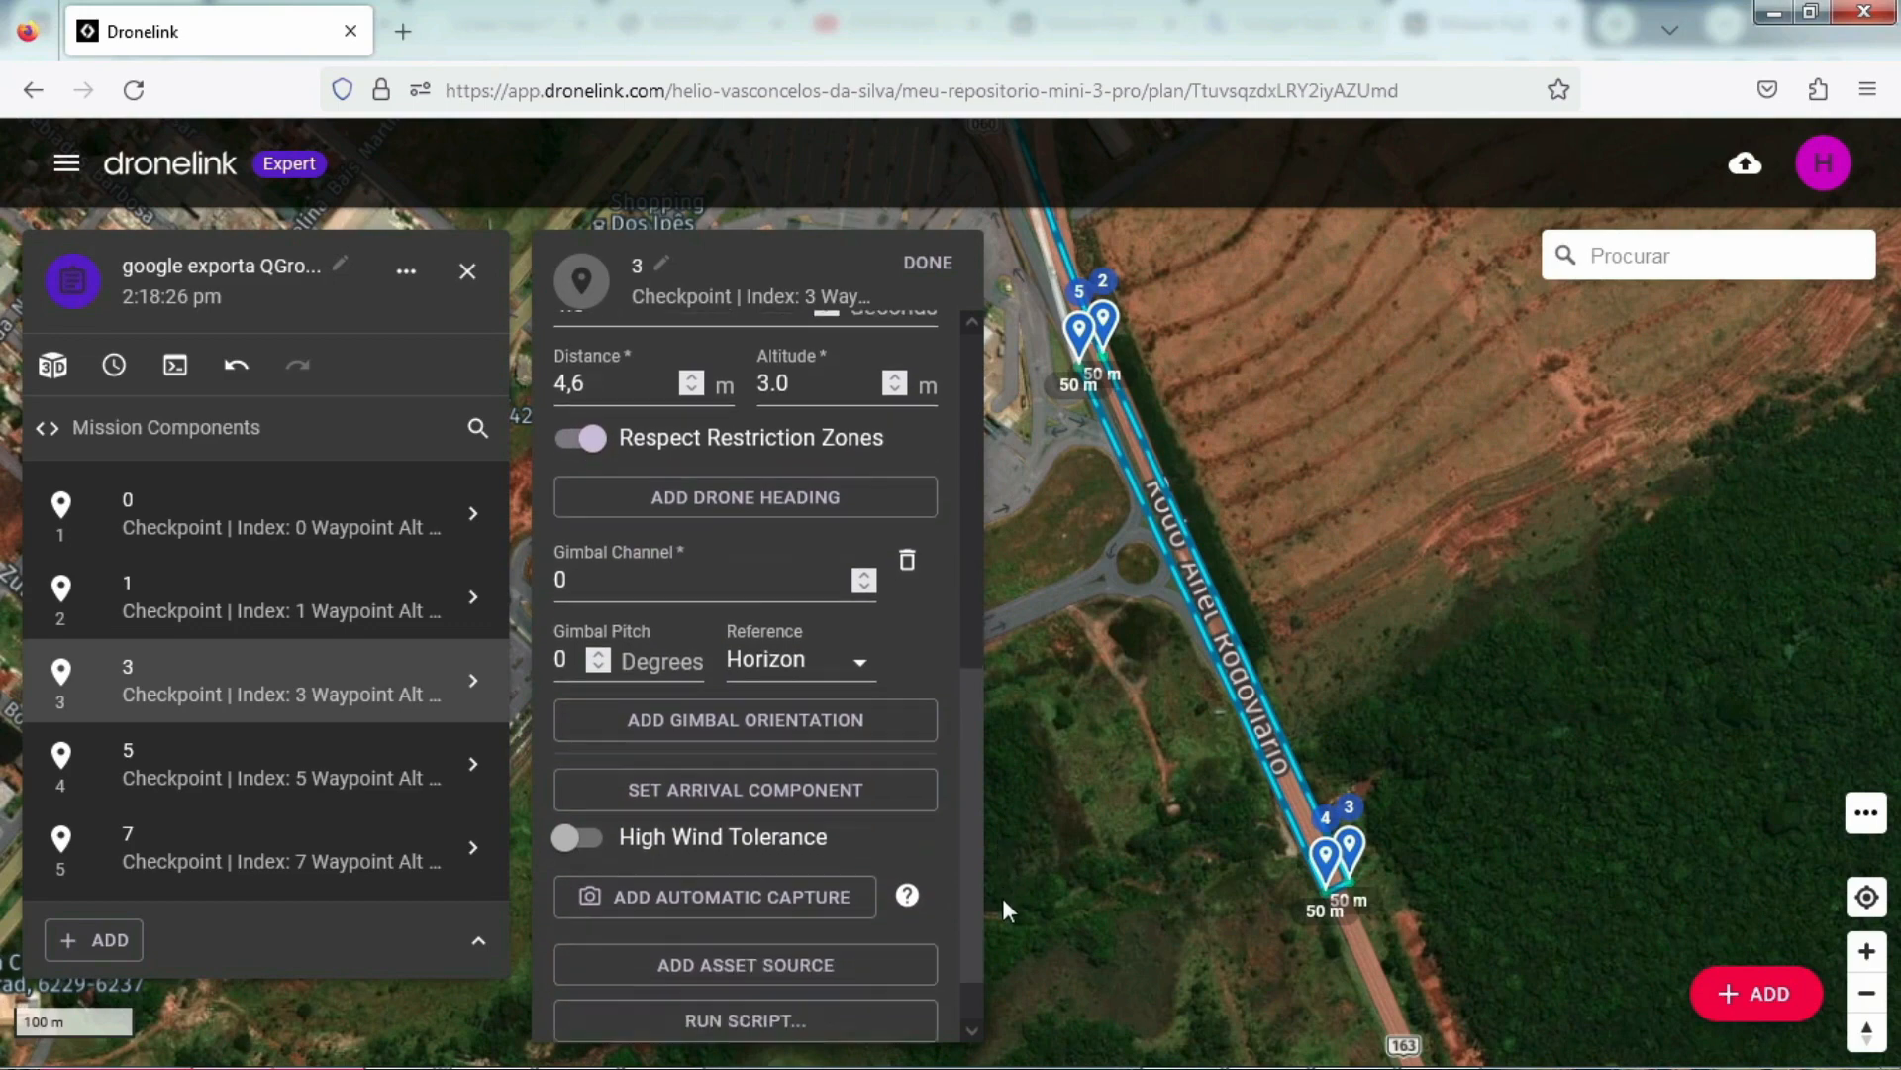
click(738, 830)
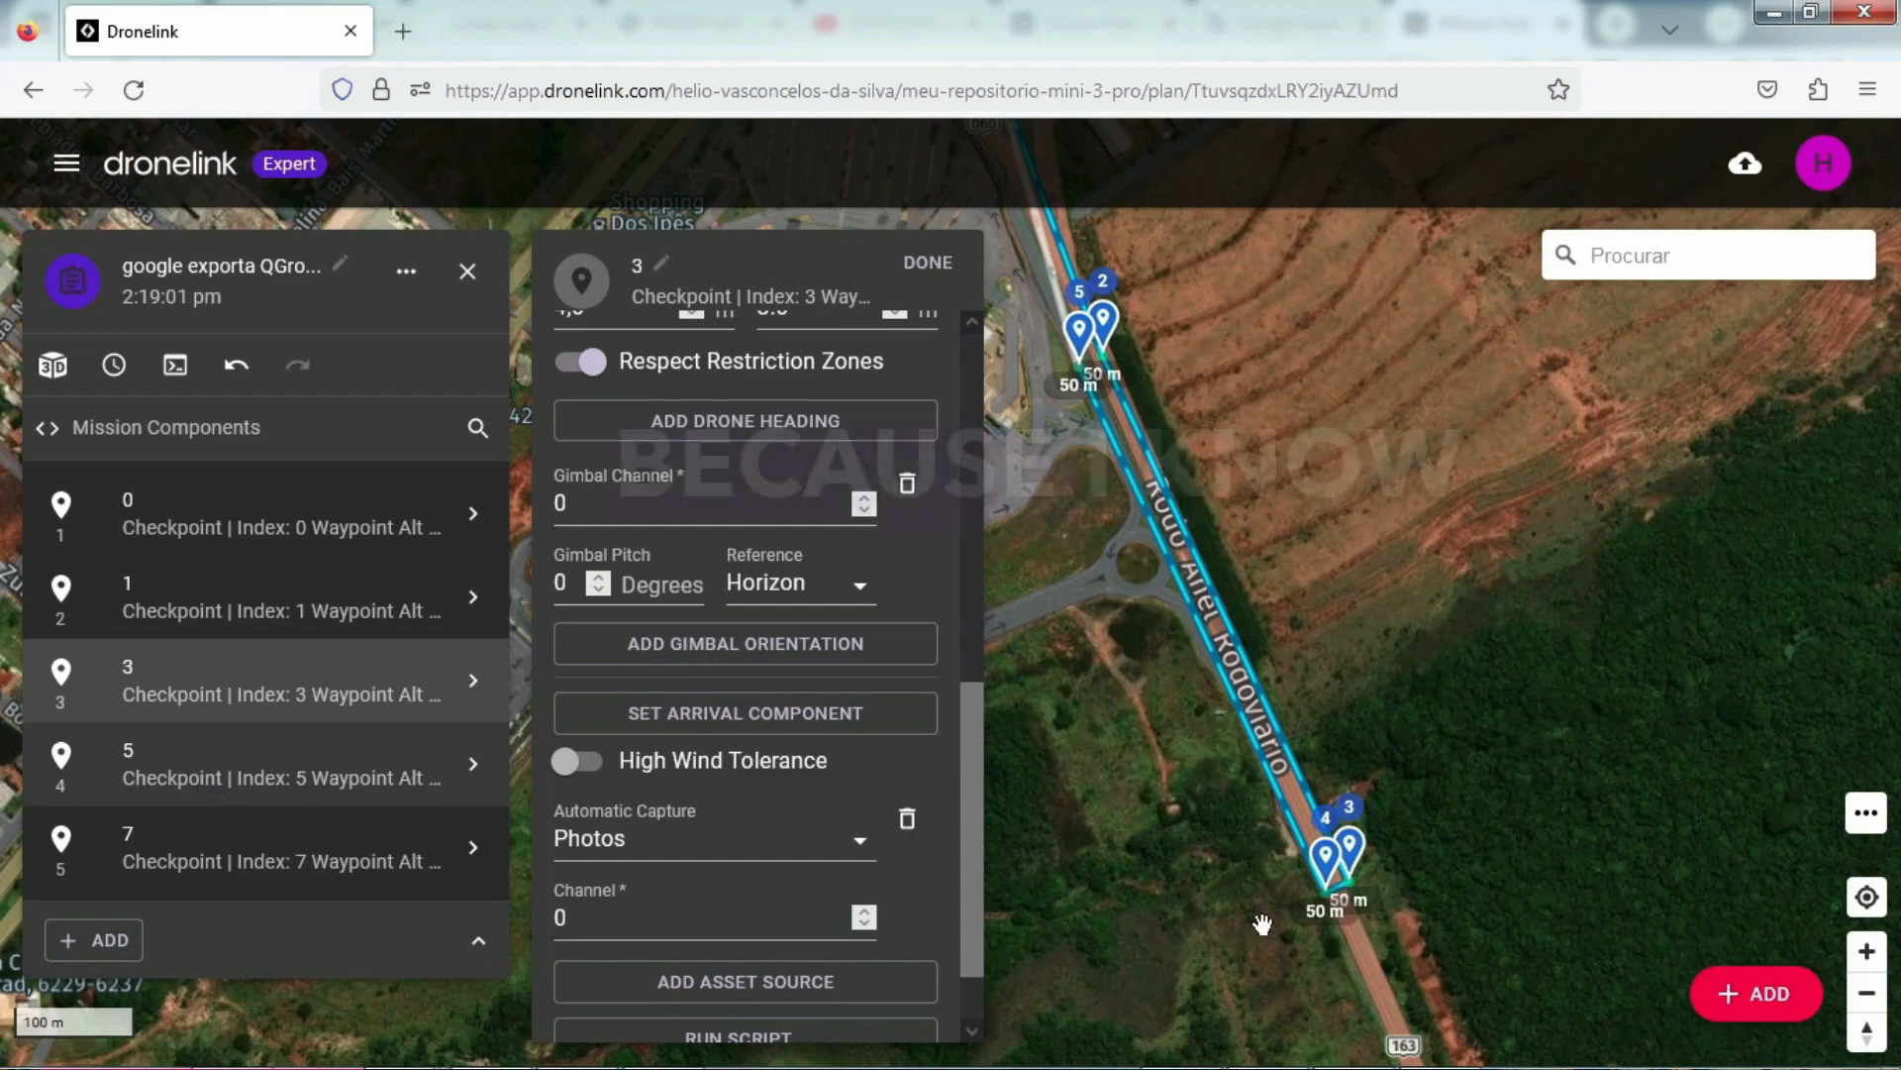
Step: Add automatic capture of photos on channel 0 to checkpoint 5
click(144, 782)
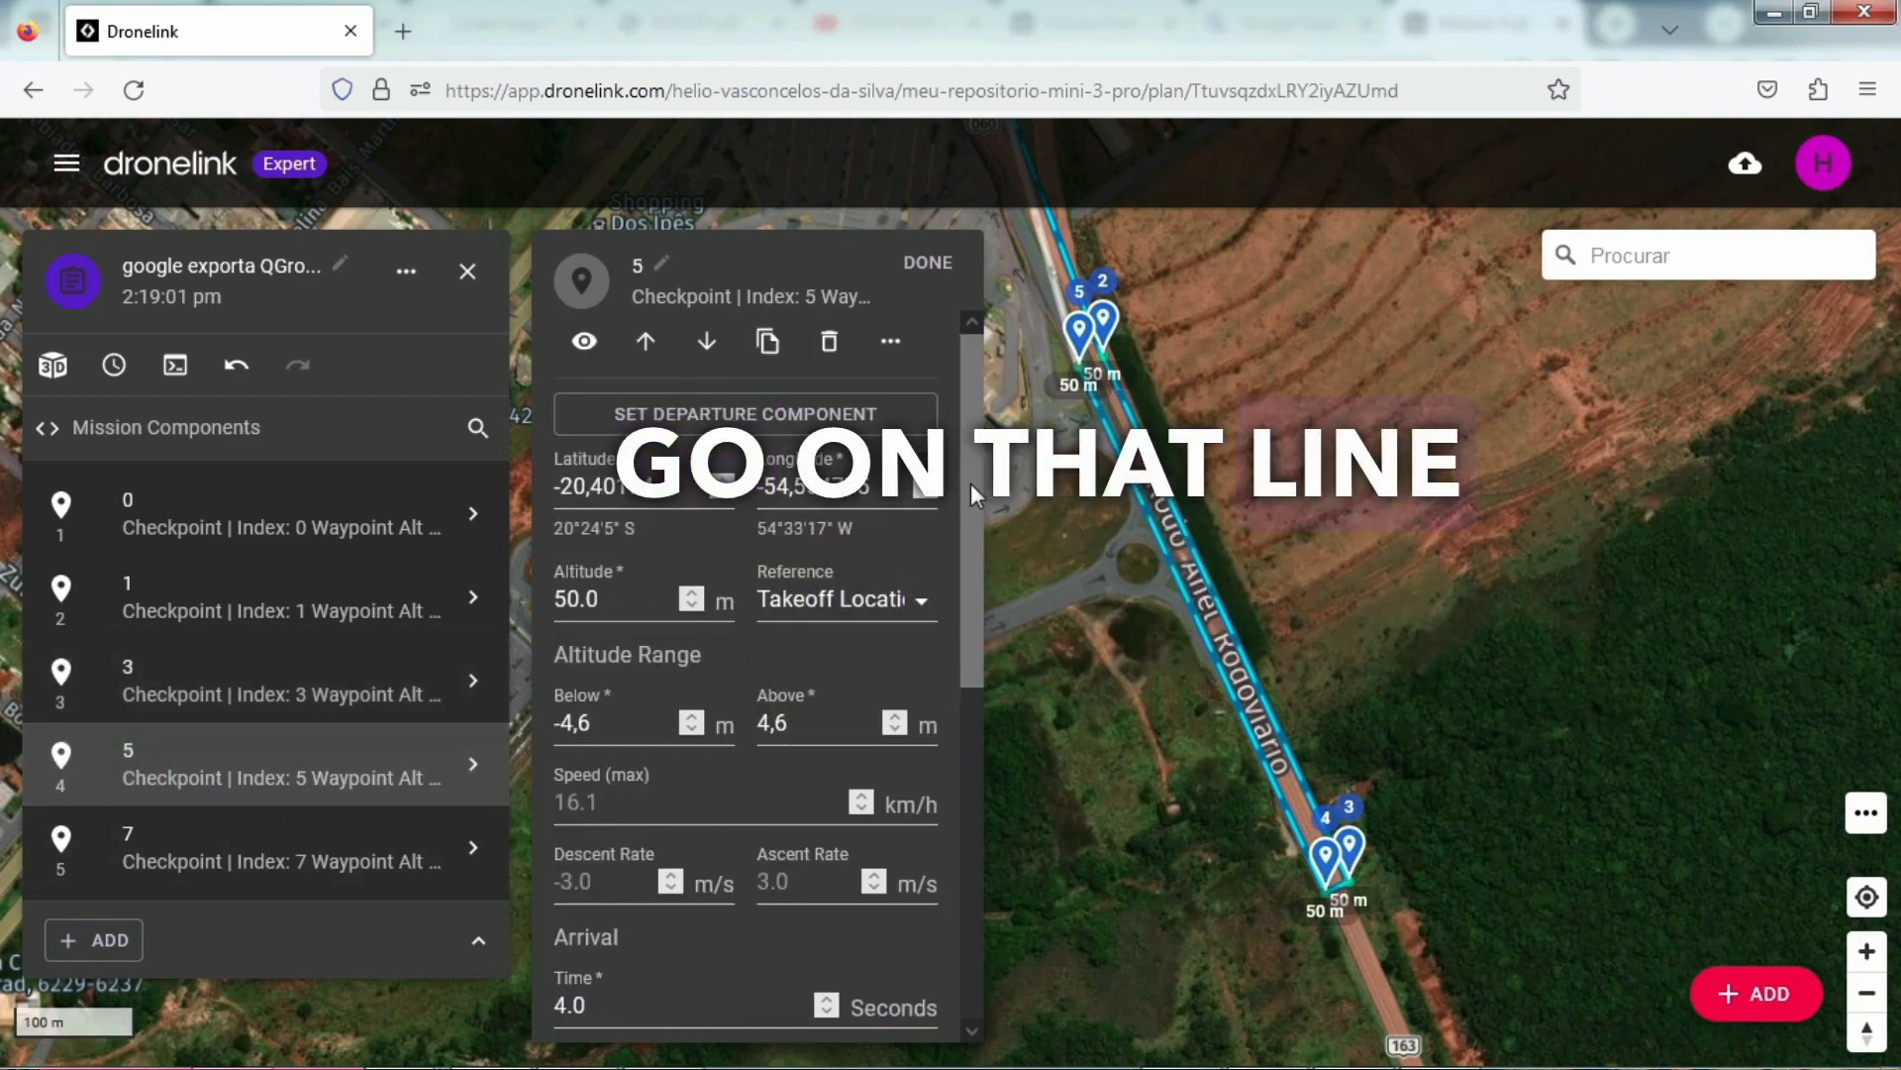
scroll(971, 491, down, 1)
mouse_move(1347, 906)
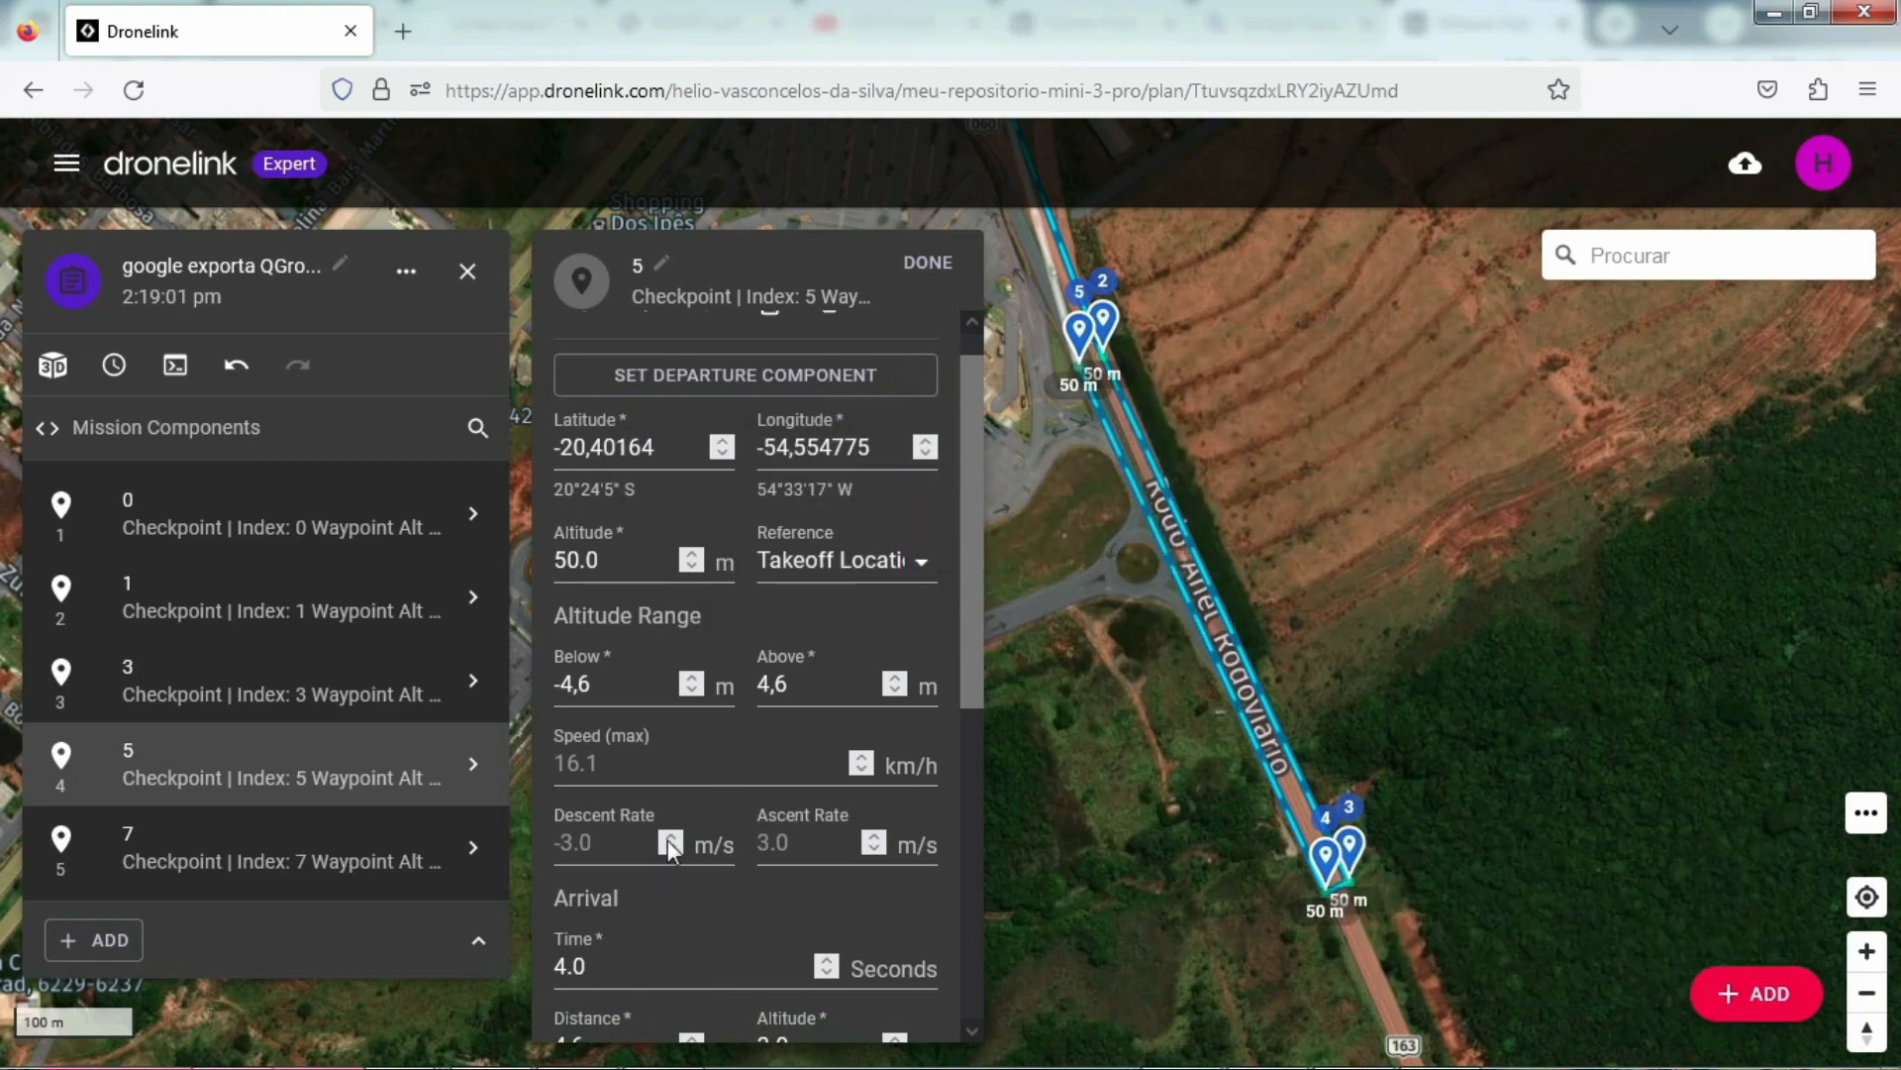
scroll(732, 906, down, 3)
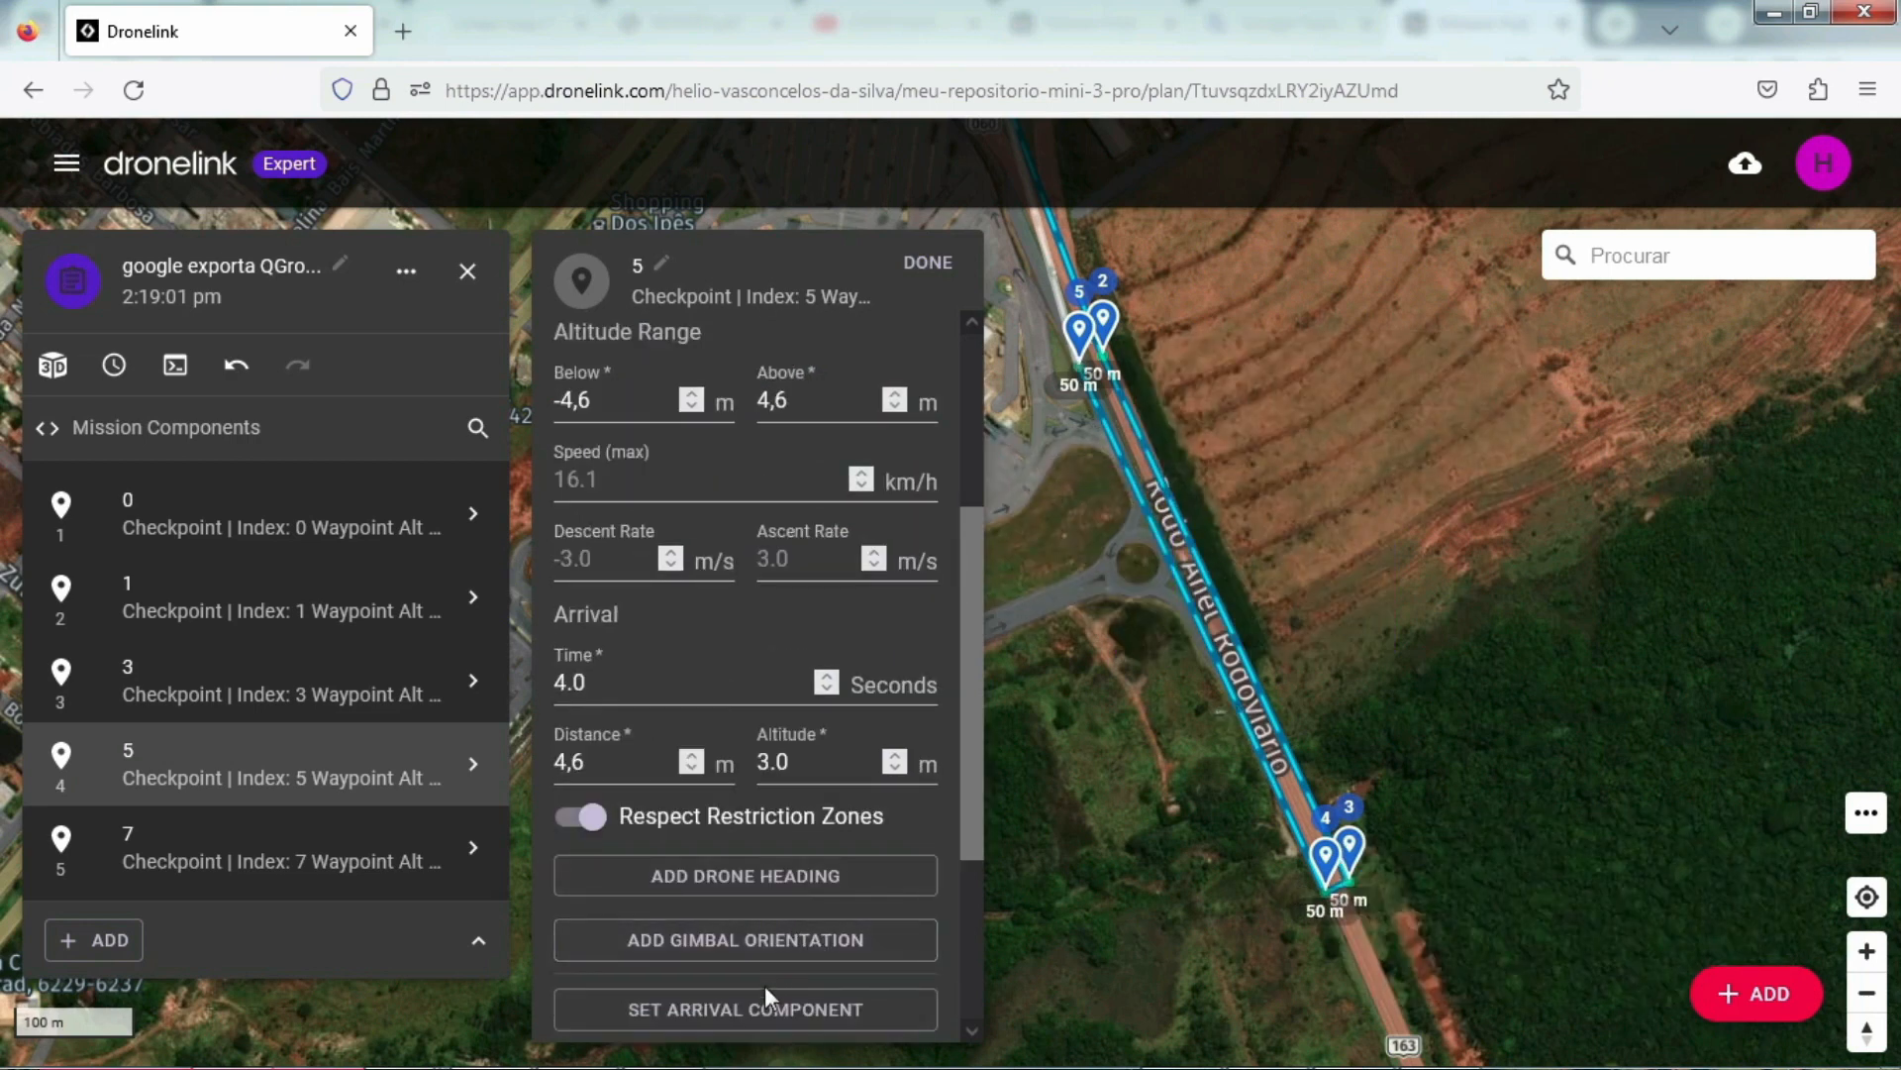
scroll(765, 985, down, 2)
click(727, 974)
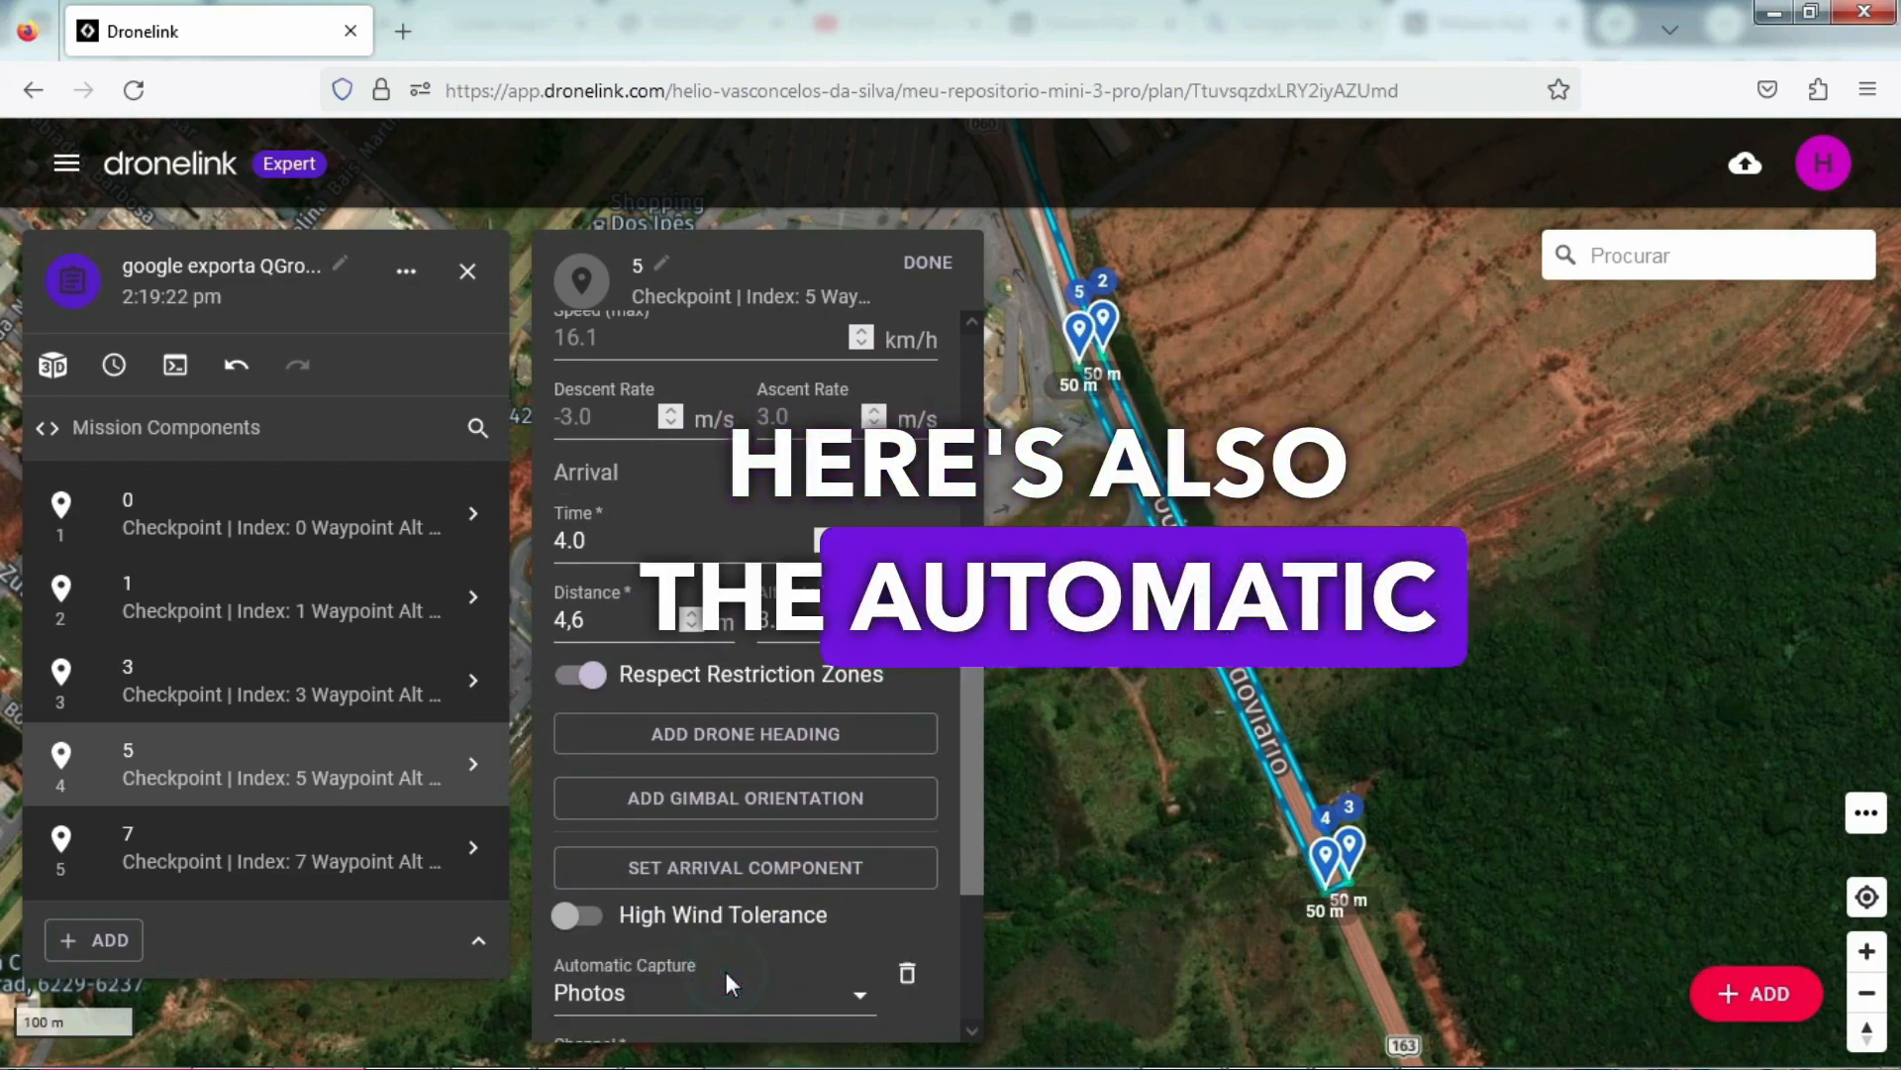
scroll(919, 901, down, 2)
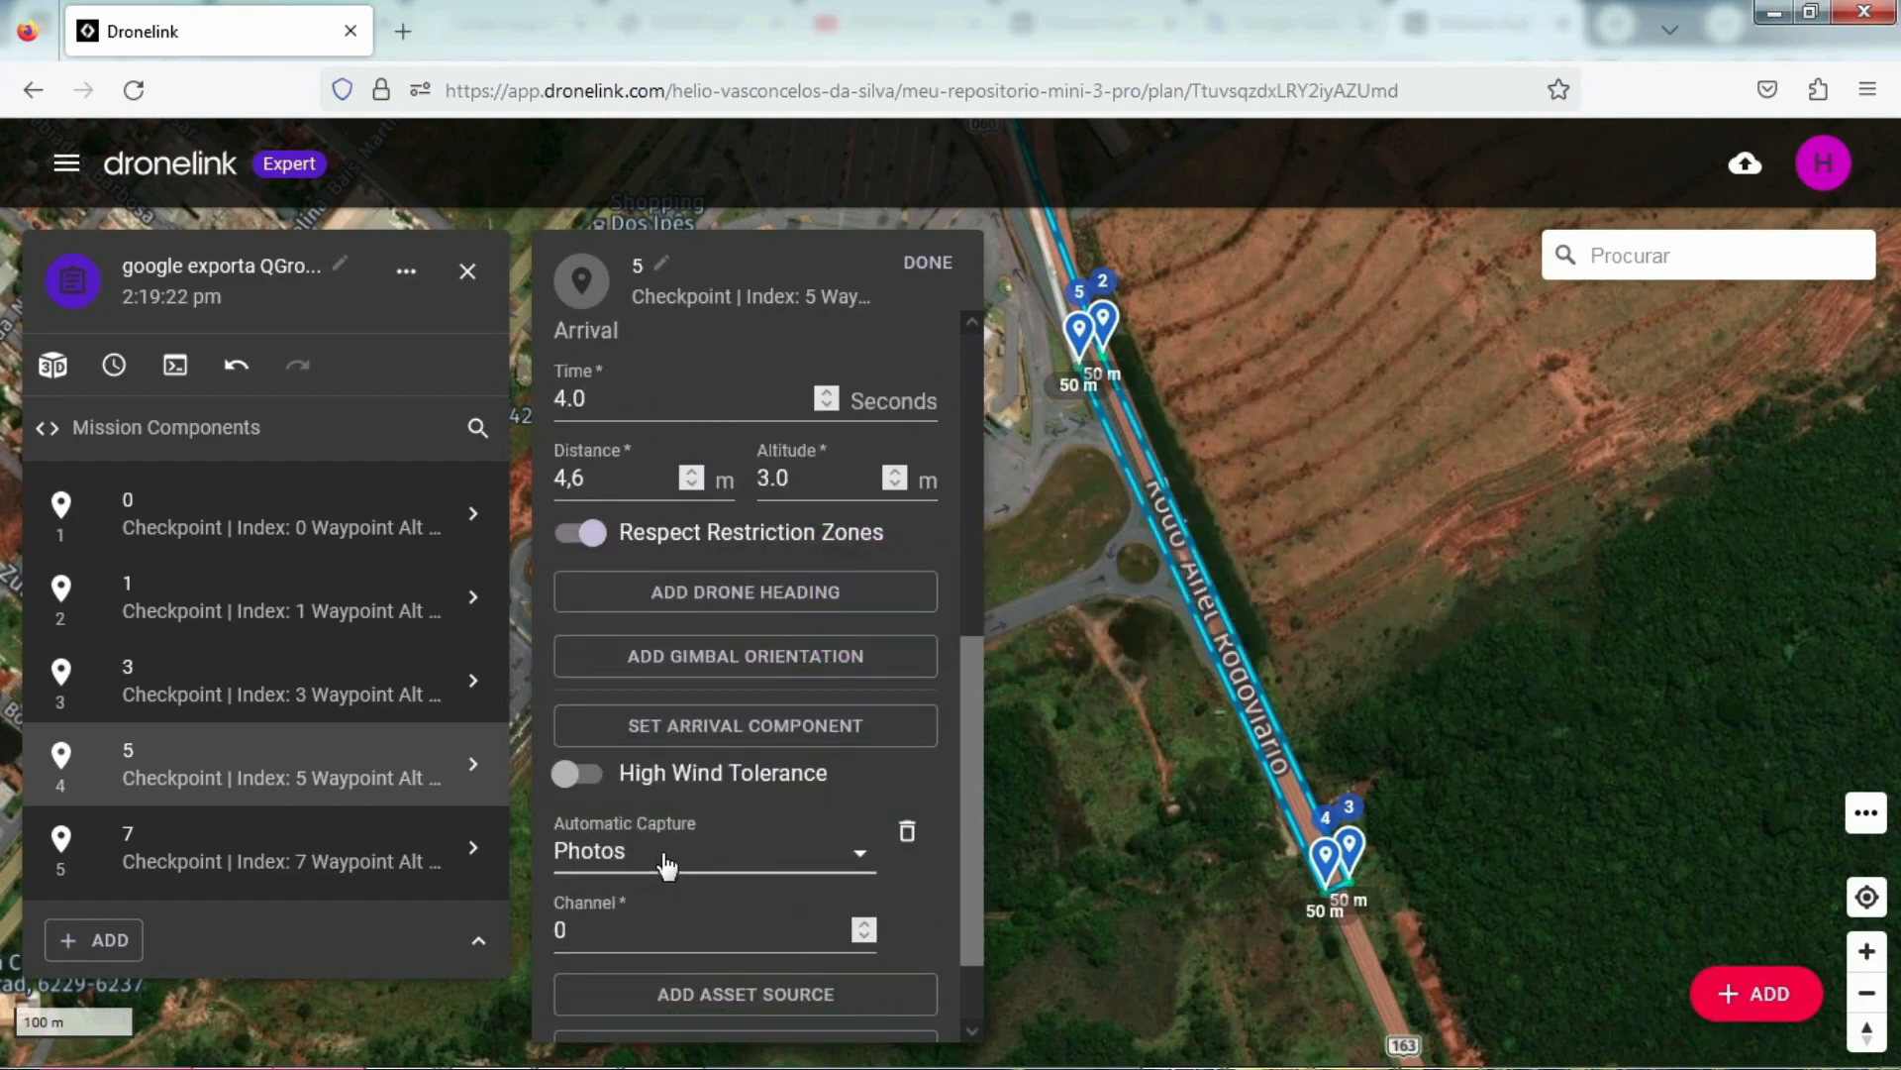
Step: Open the choice of new mission components, check the corridor scan's photo interval in QGroundControl, and return to Dronelink
scroll(657, 864, up, 6)
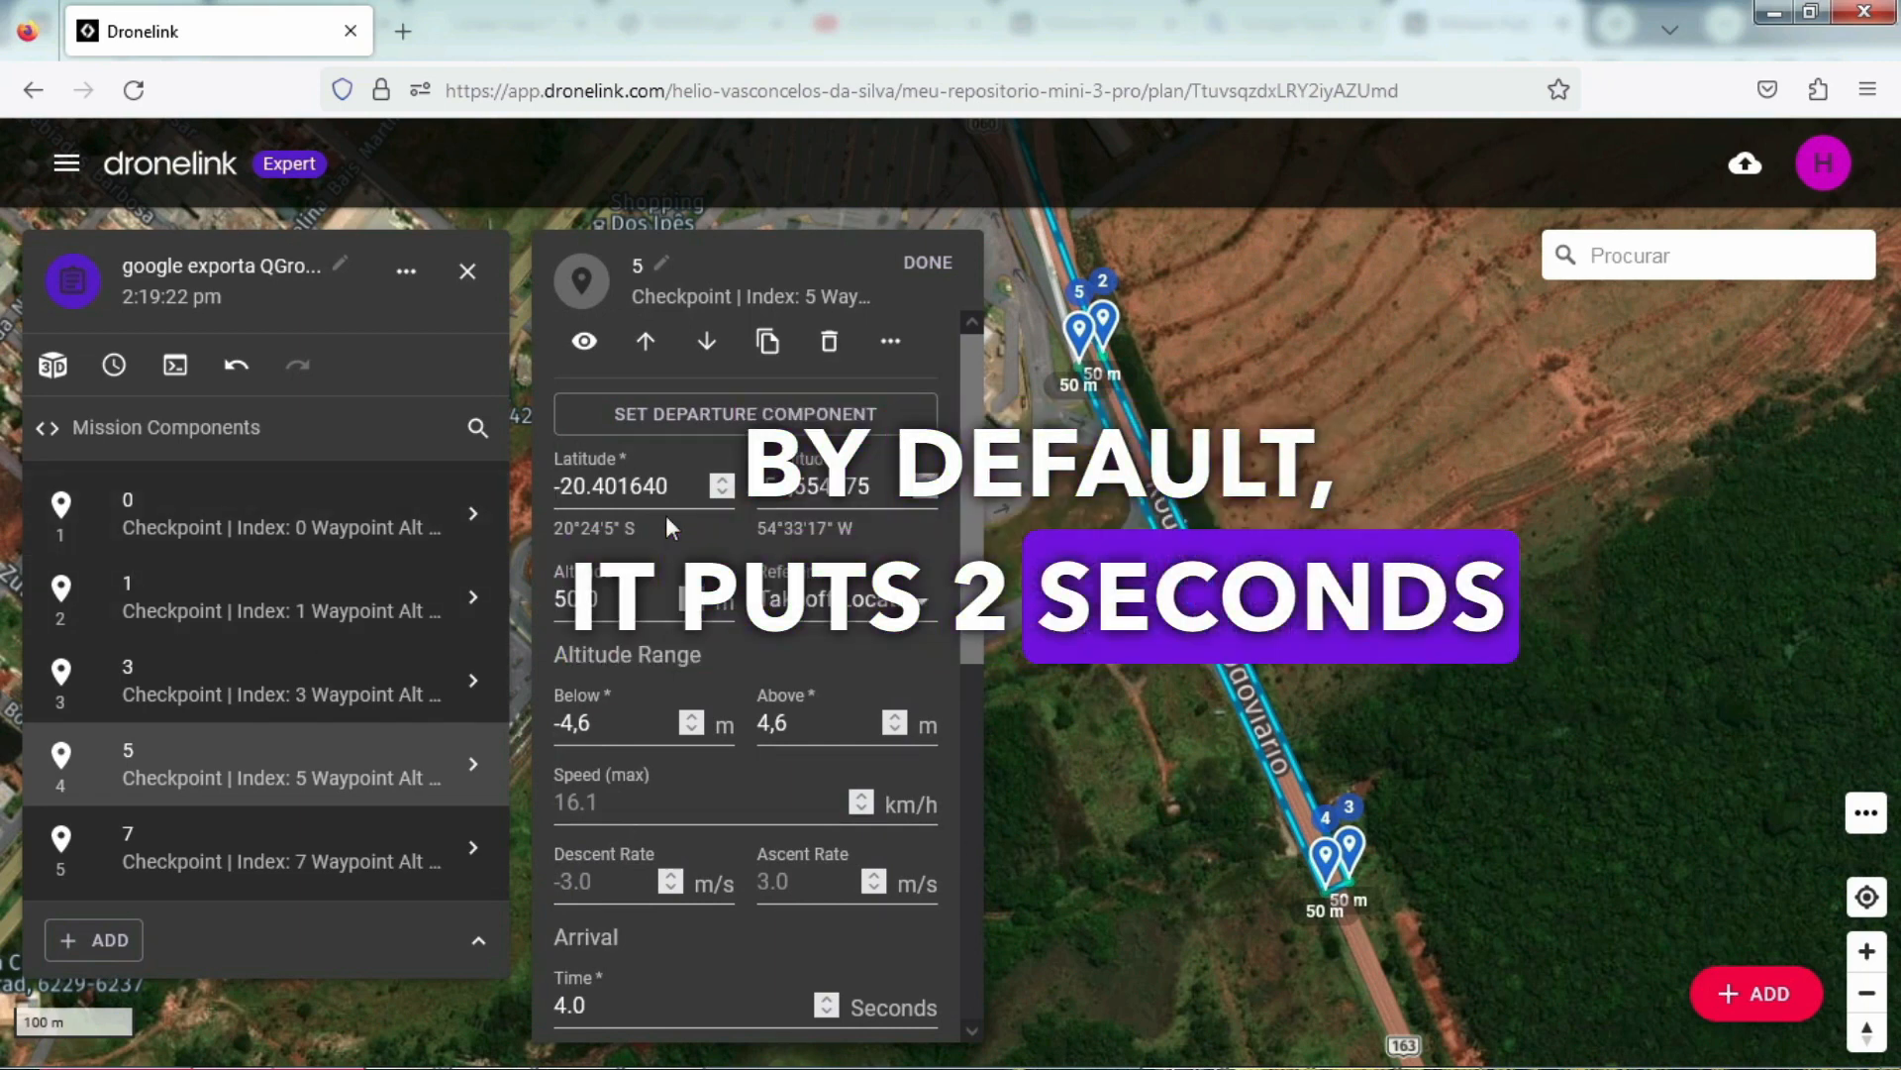
click(84, 953)
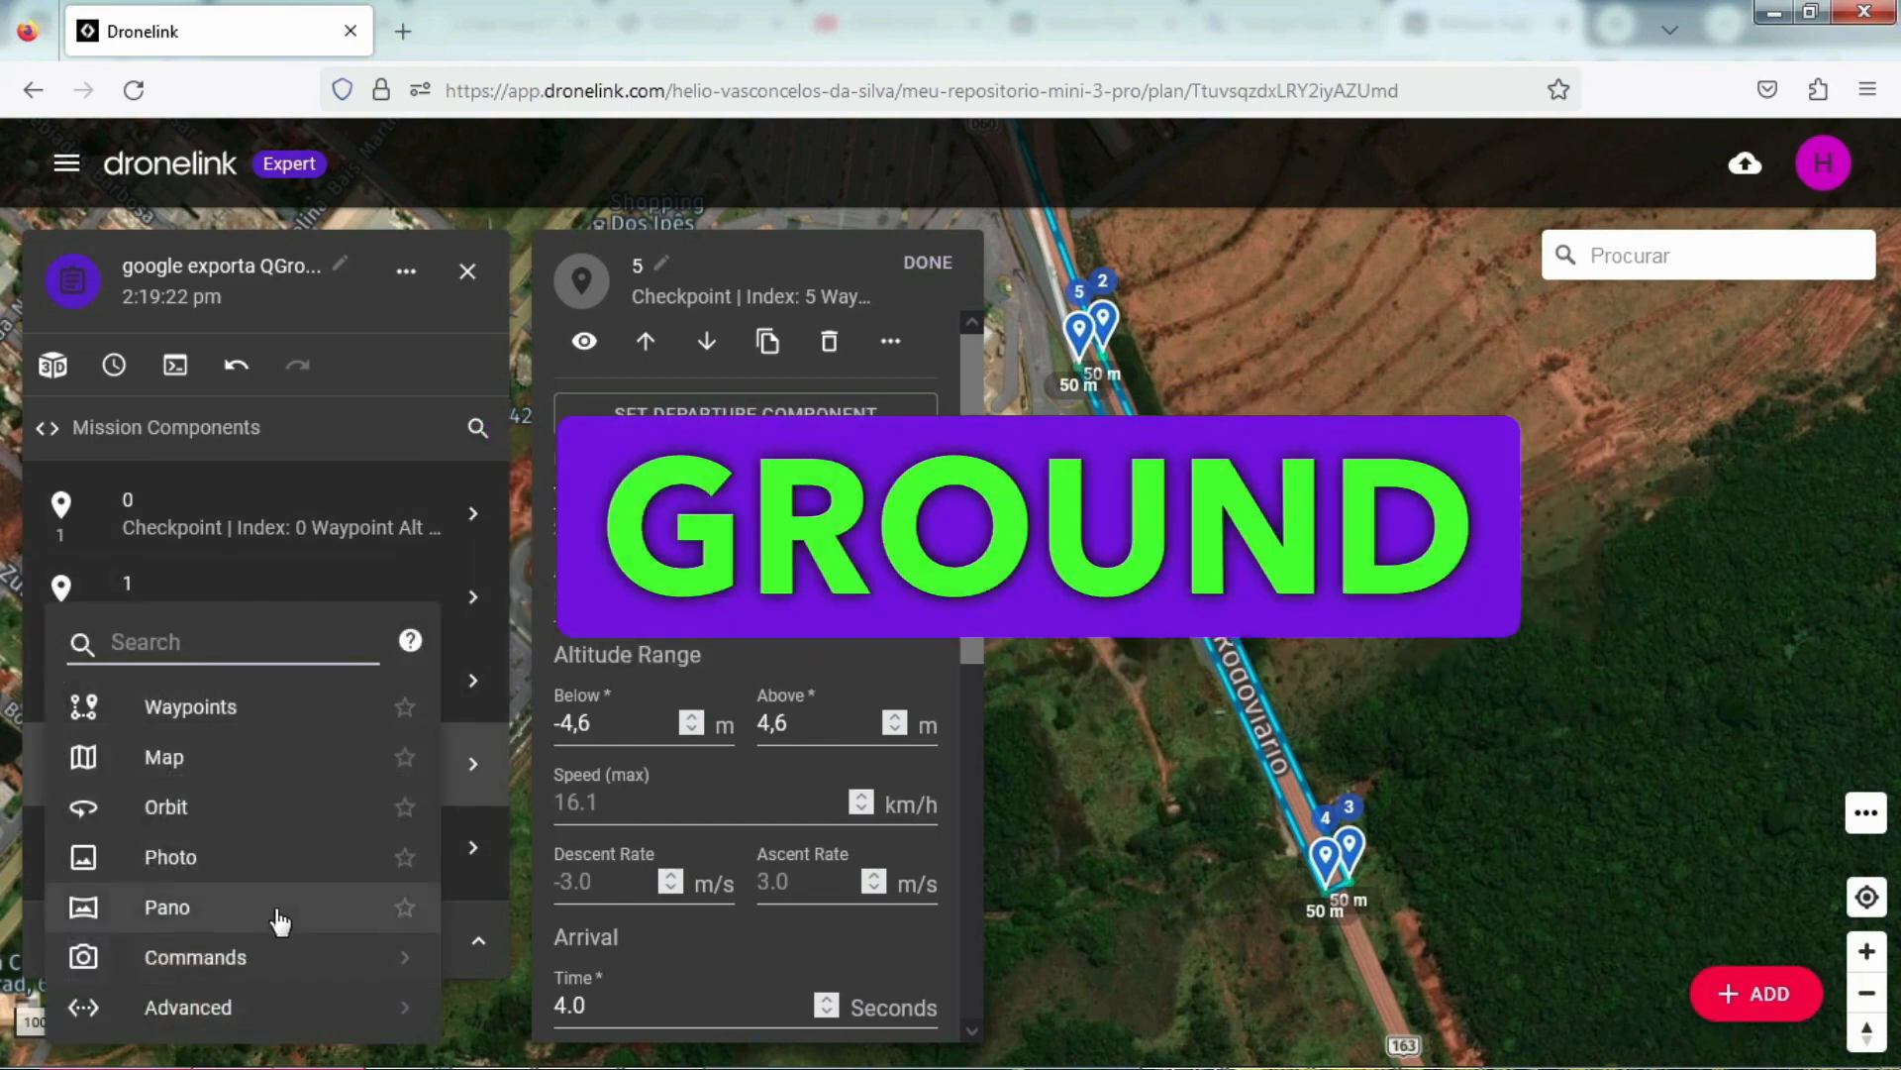
mouse_move(1094, 1060)
click(1182, 1040)
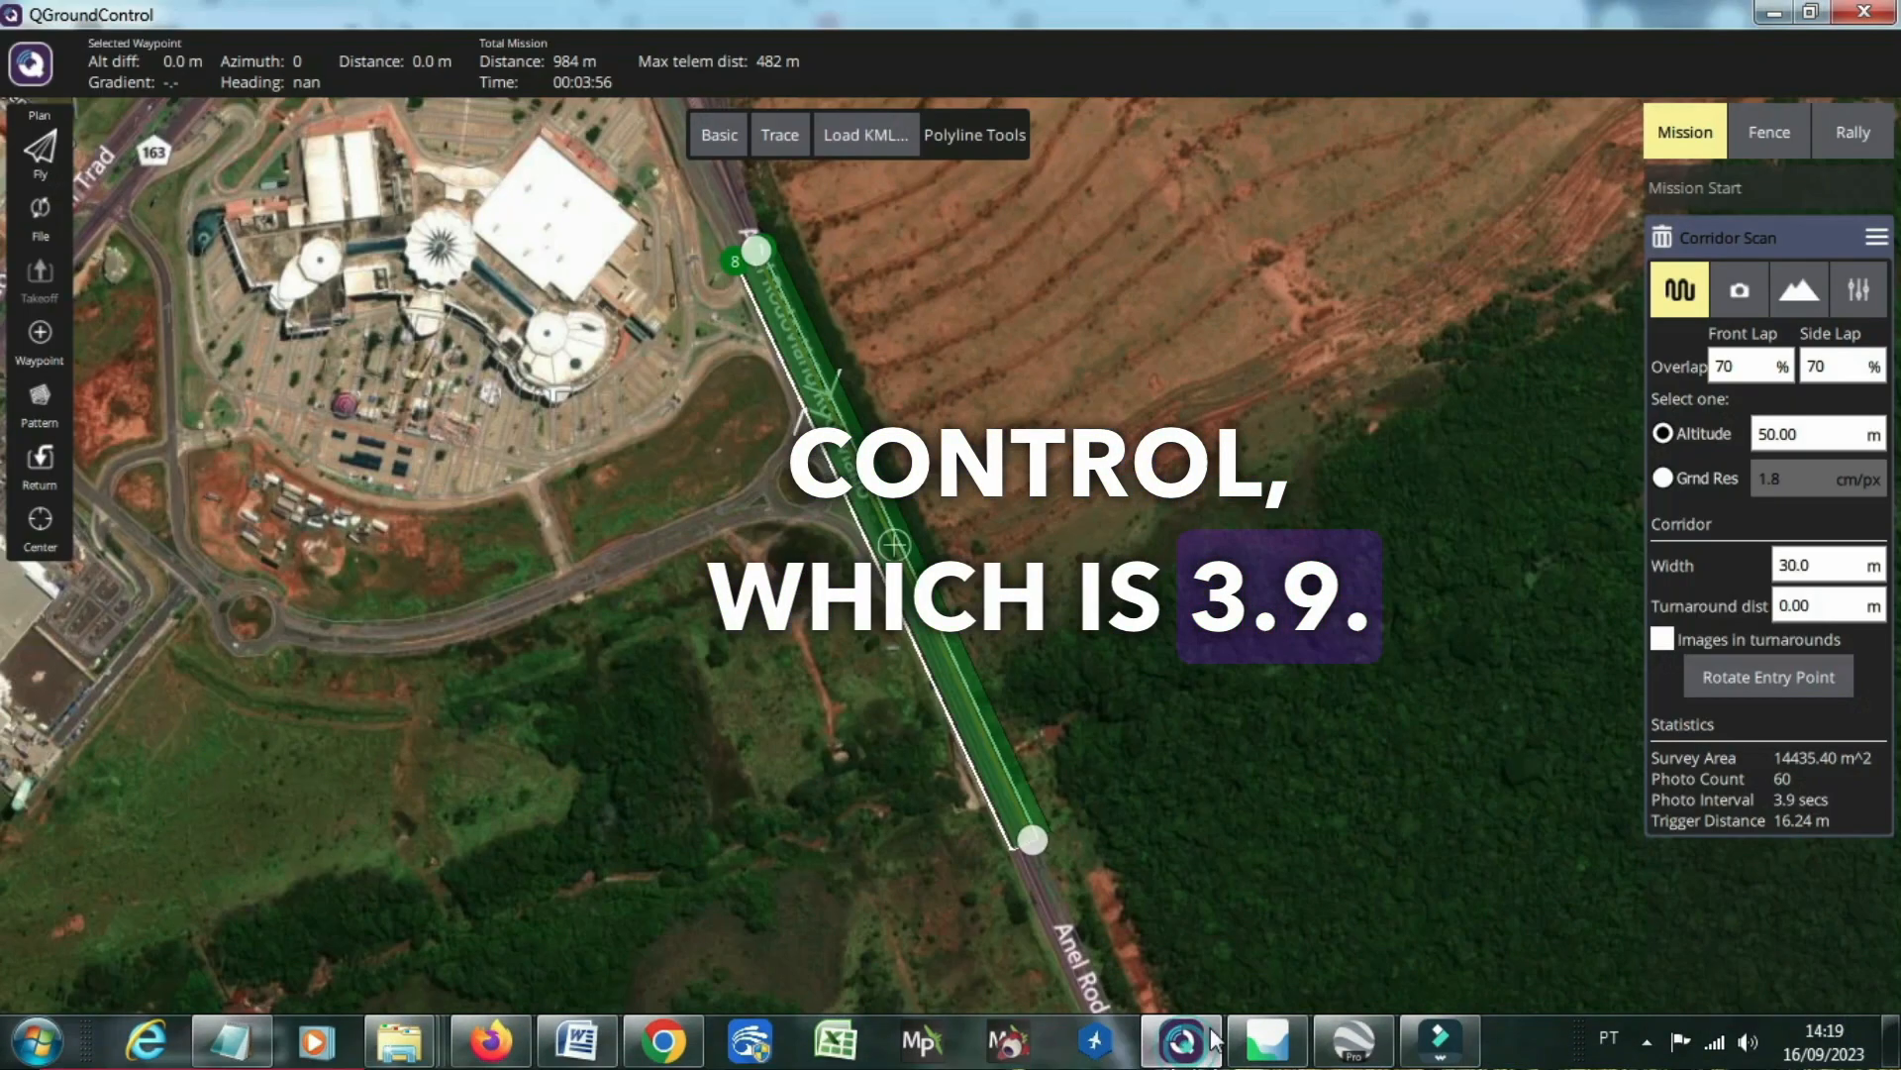
click(1774, 13)
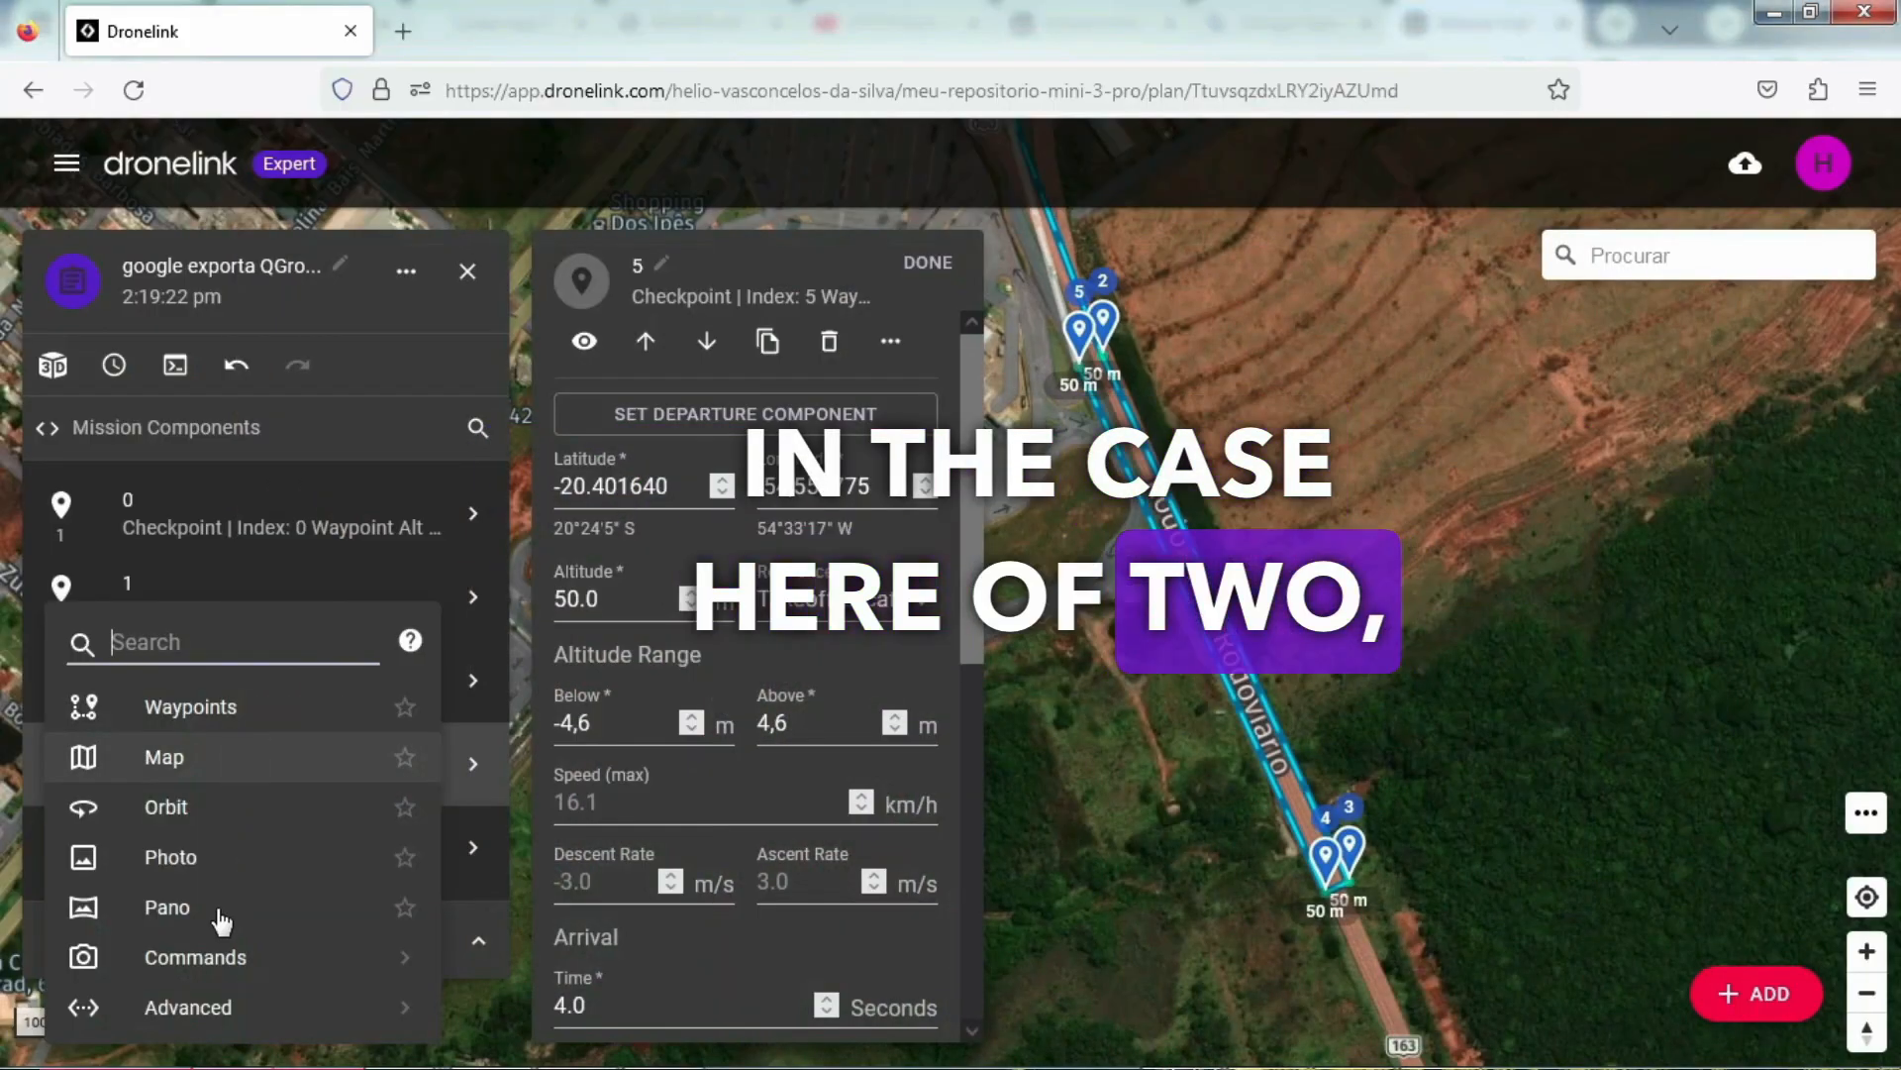
Step: Add a Camera Photo Interval command to the mission and set its interval to 3.9 seconds
click(203, 952)
click(243, 745)
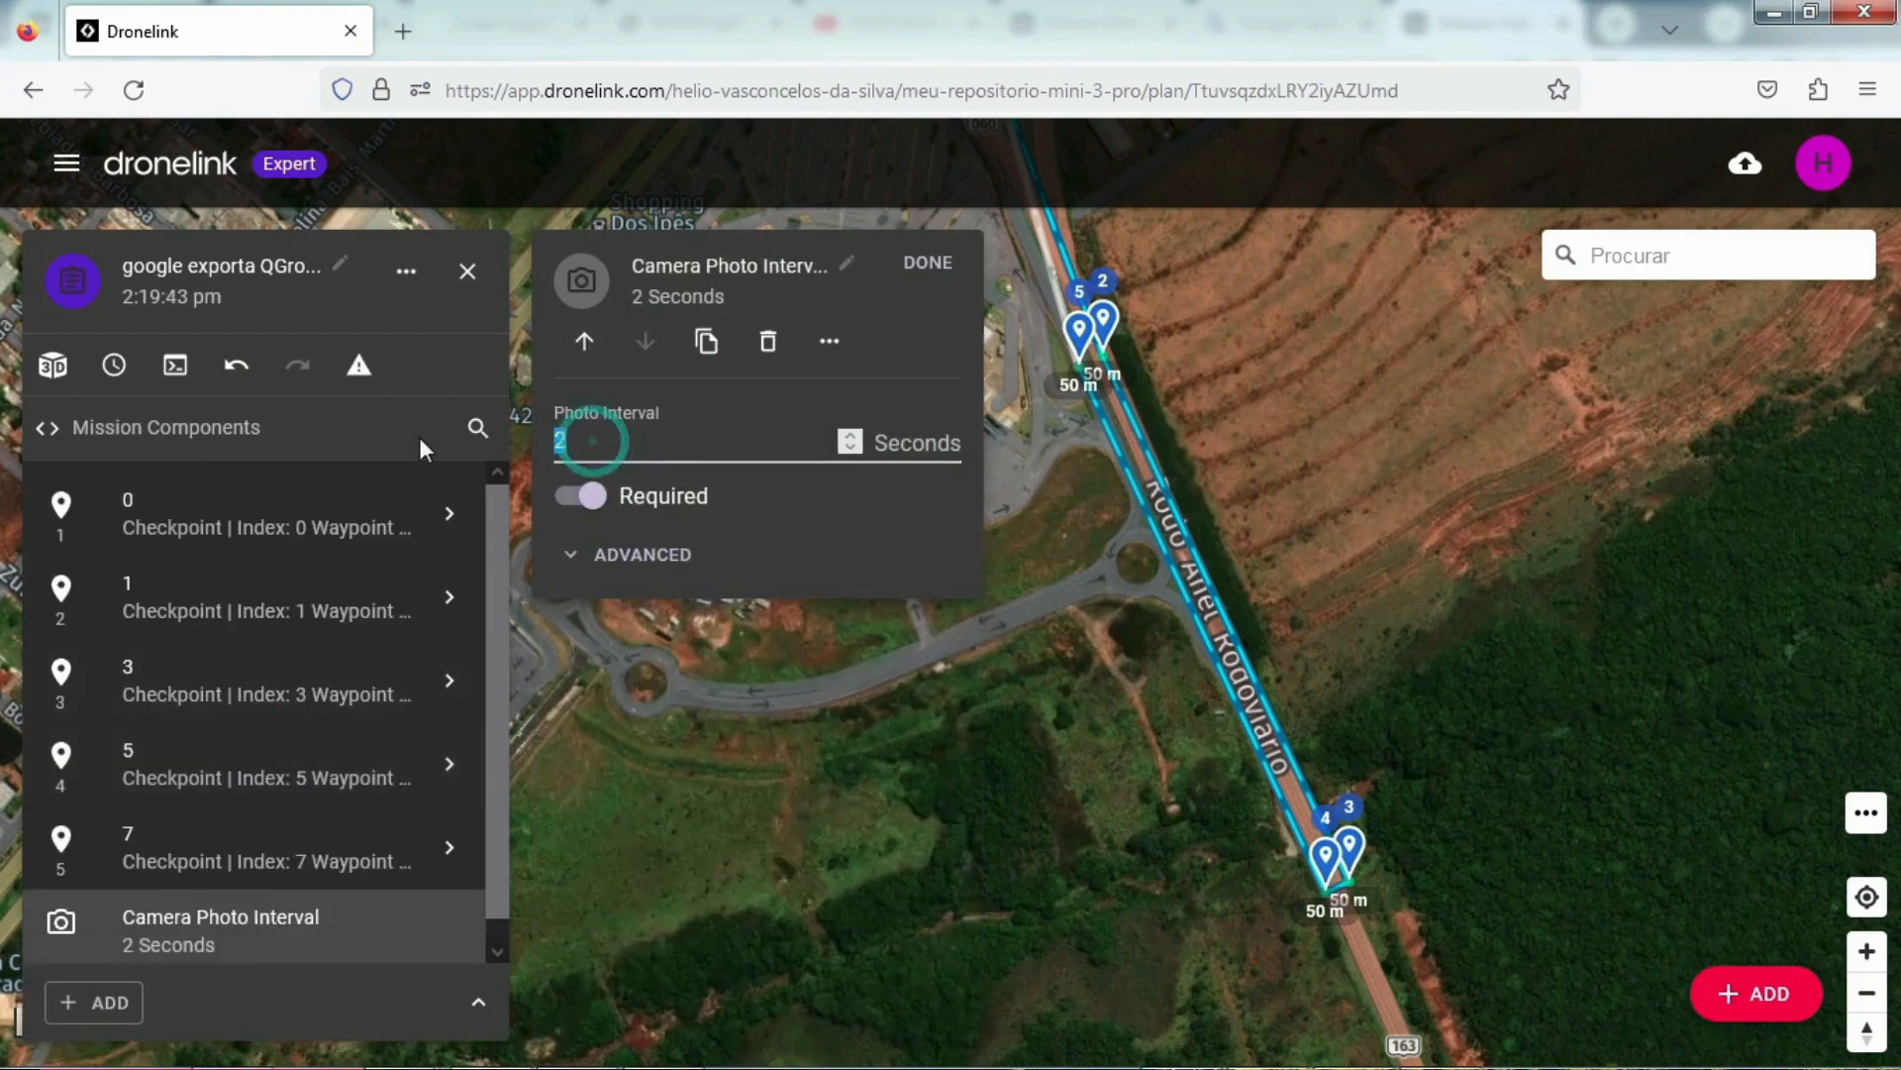
text(3.9)
click(913, 251)
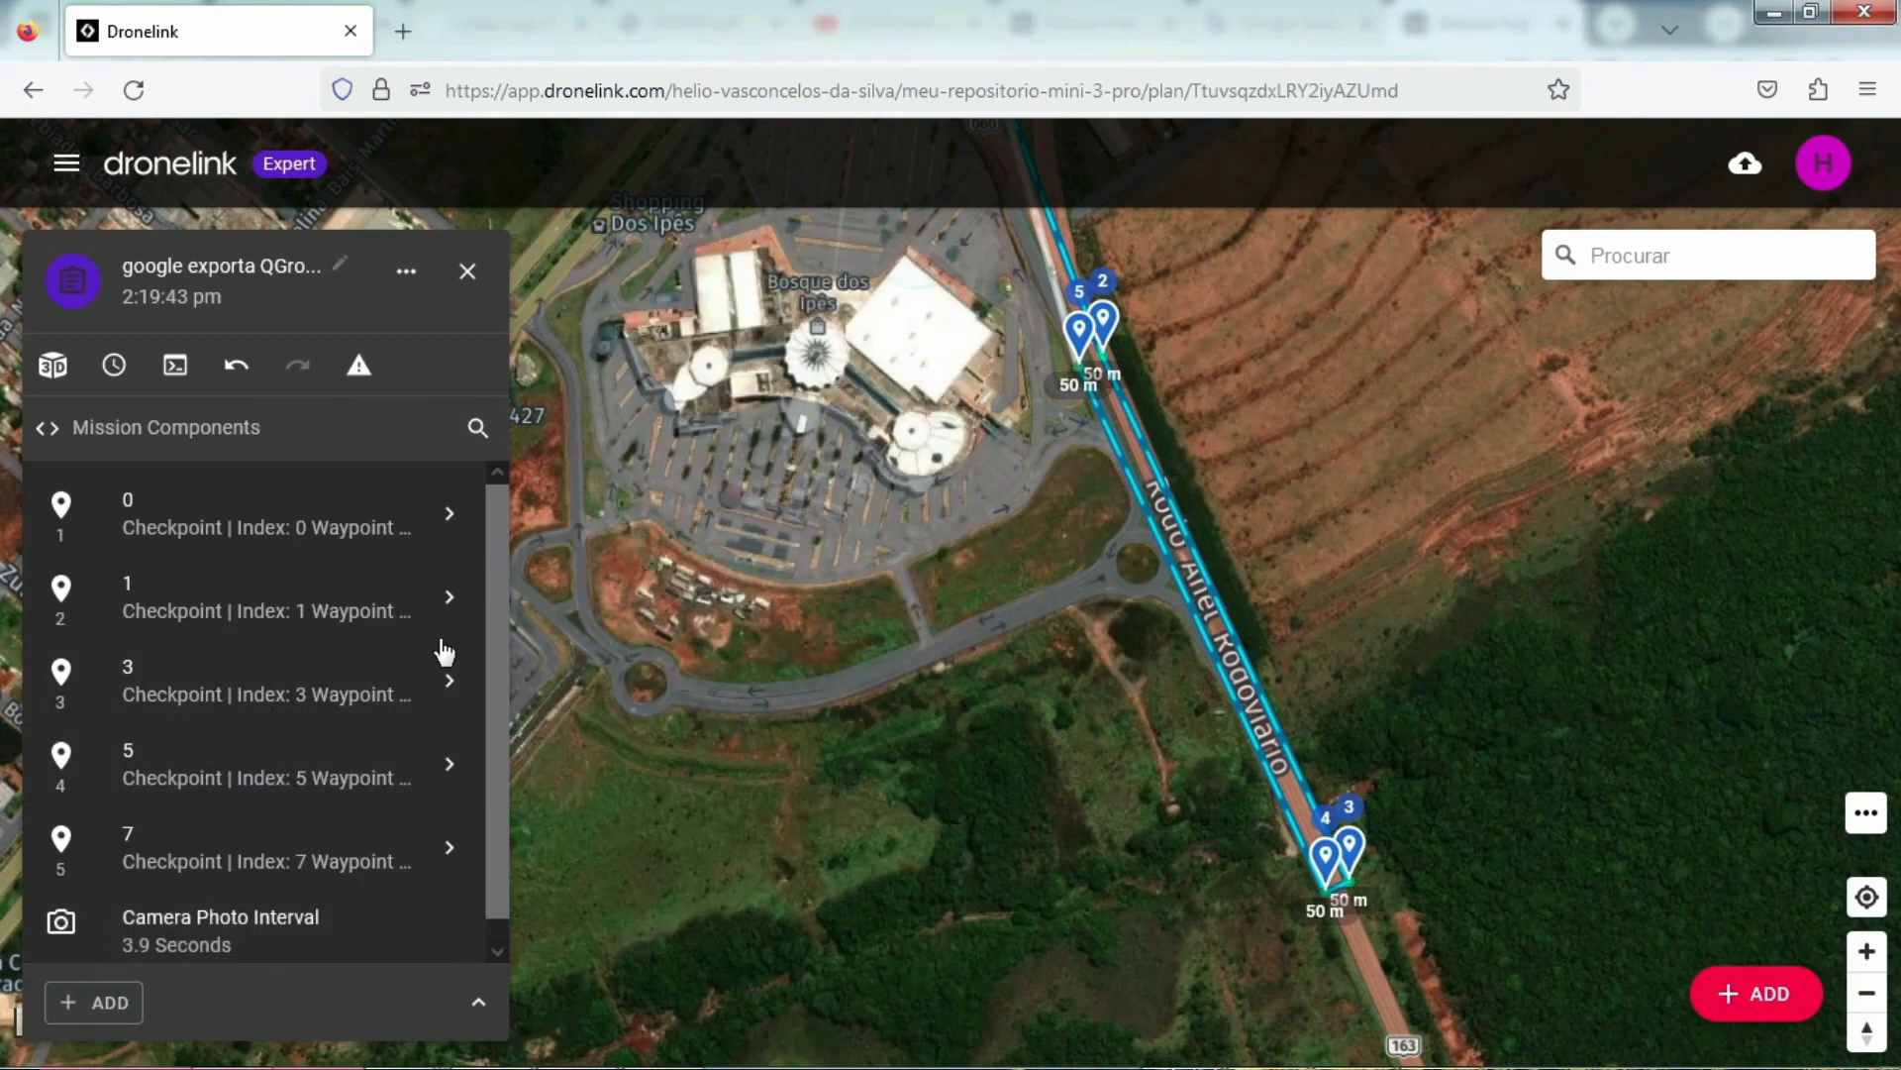
Step: Move the Camera Photo Interval command up the mission list to sit between checkpoints 1 and 3
drag(495, 667, 409, 855)
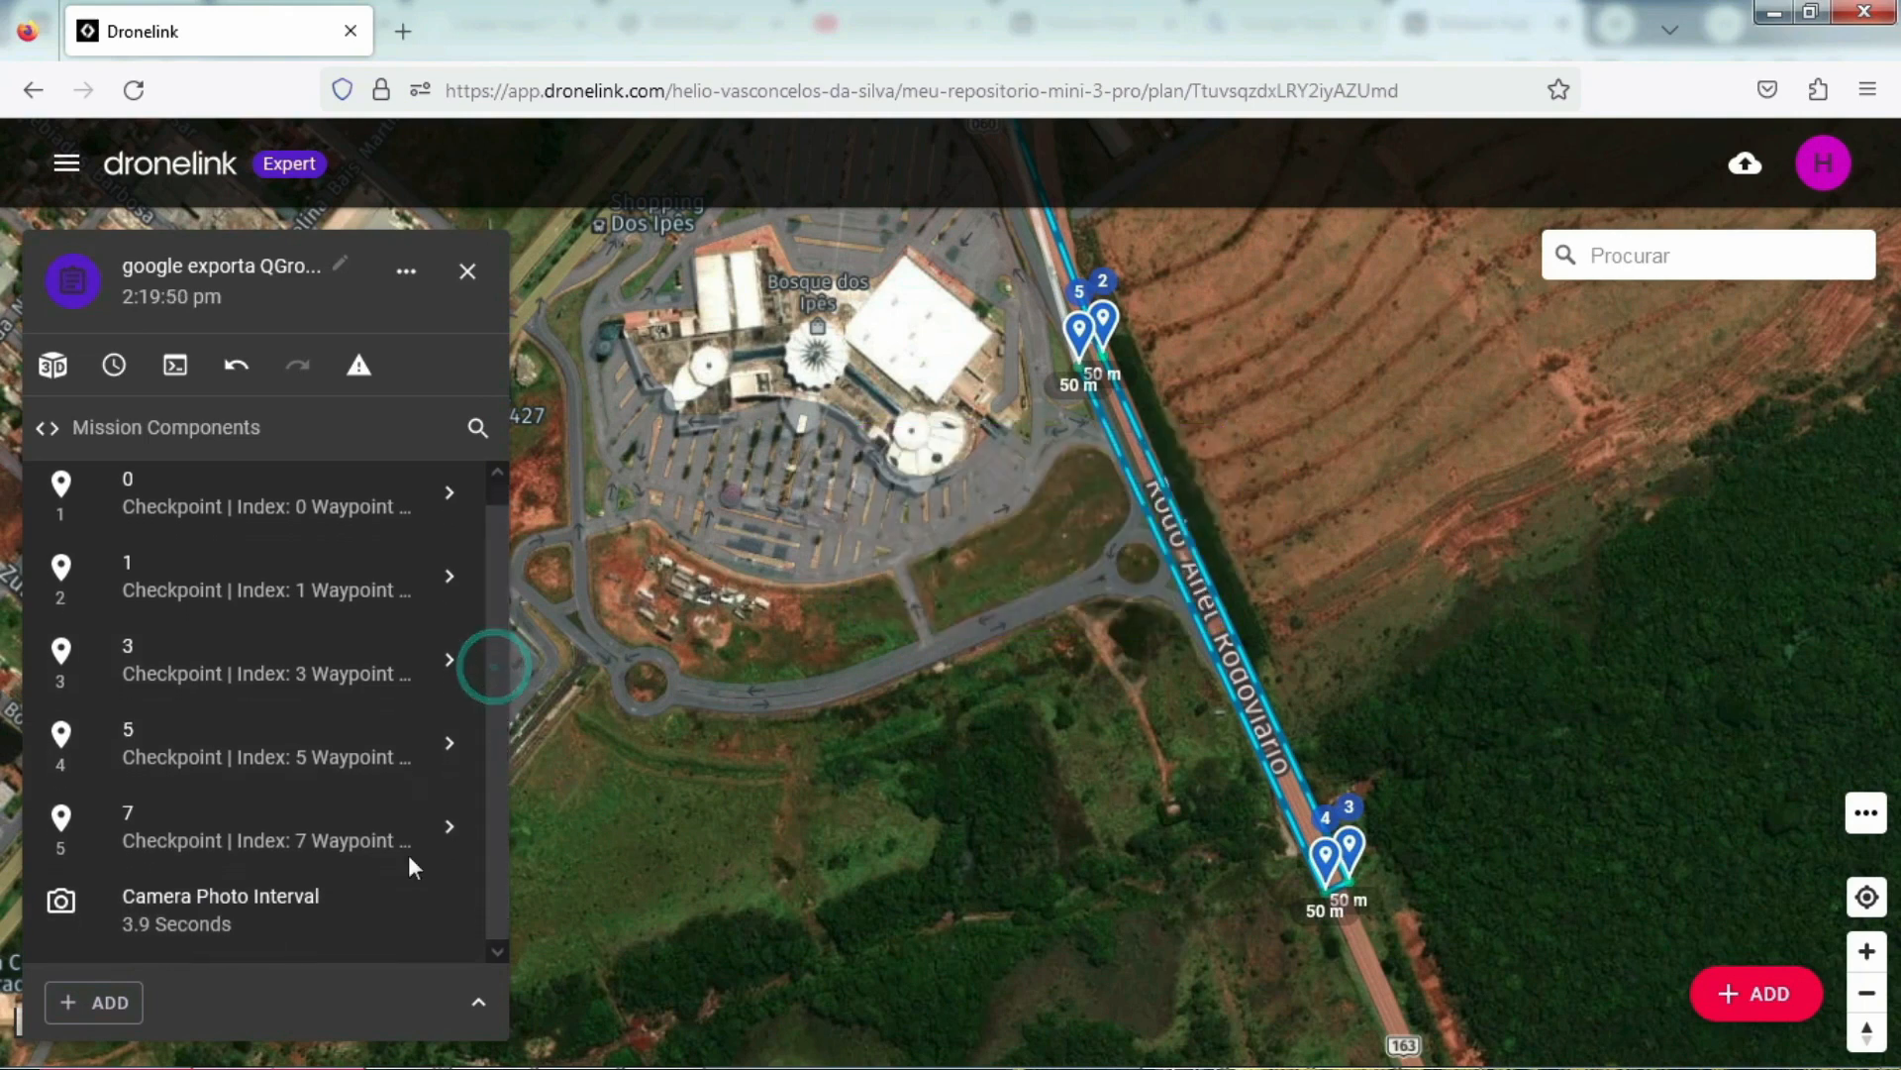
click(197, 925)
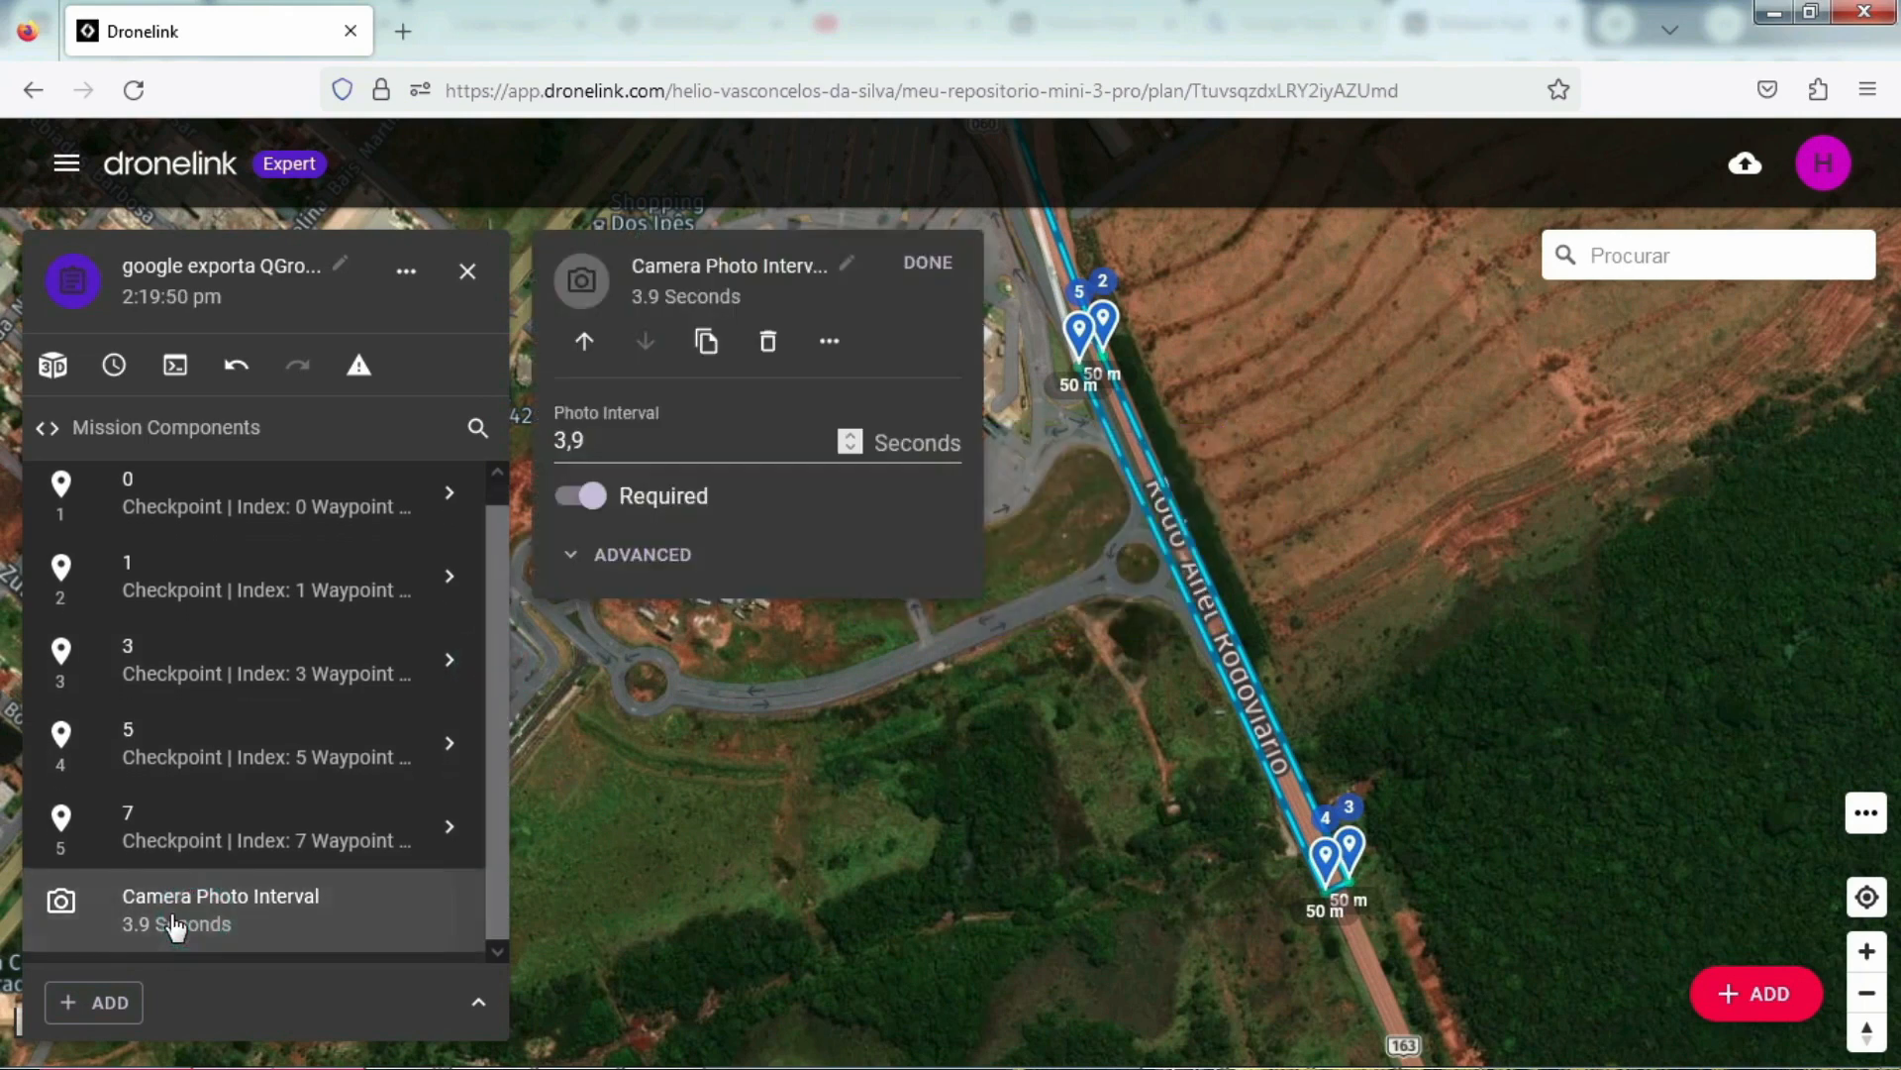
click(585, 345)
click(584, 345)
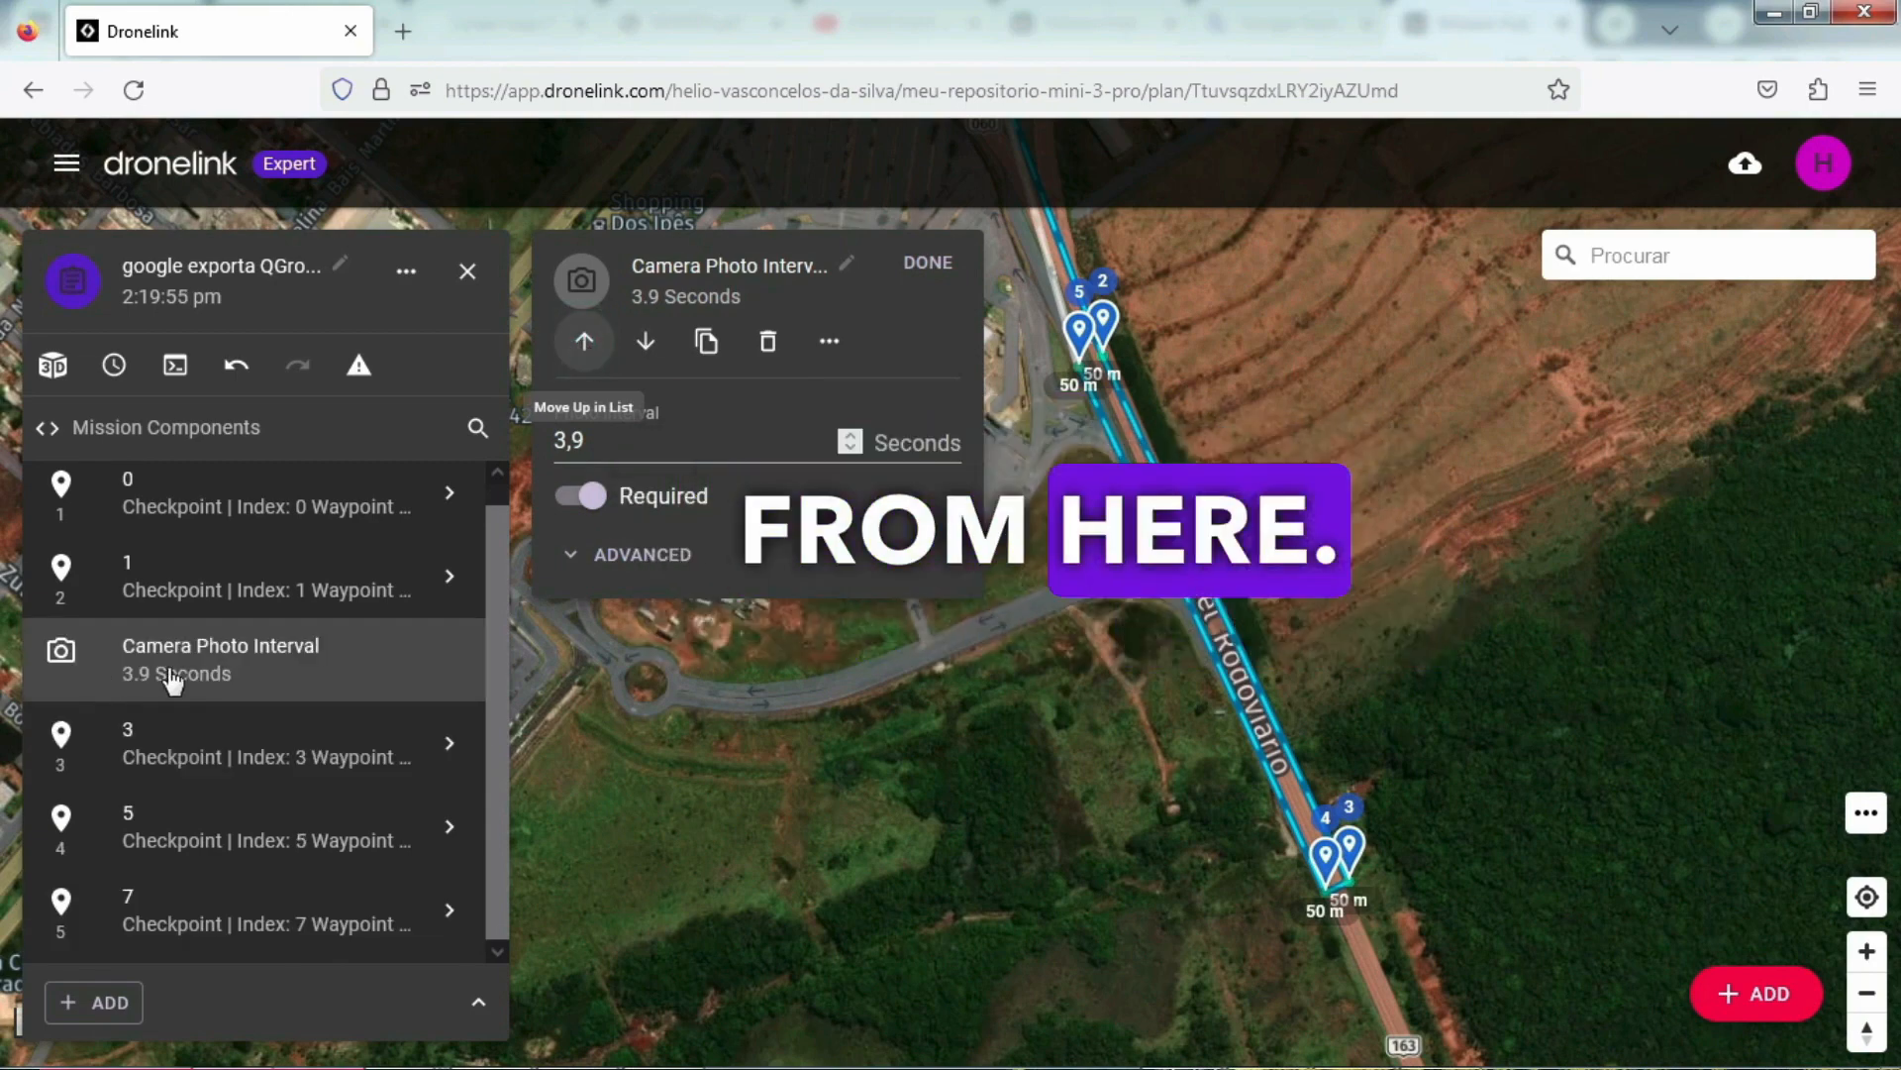
click(926, 256)
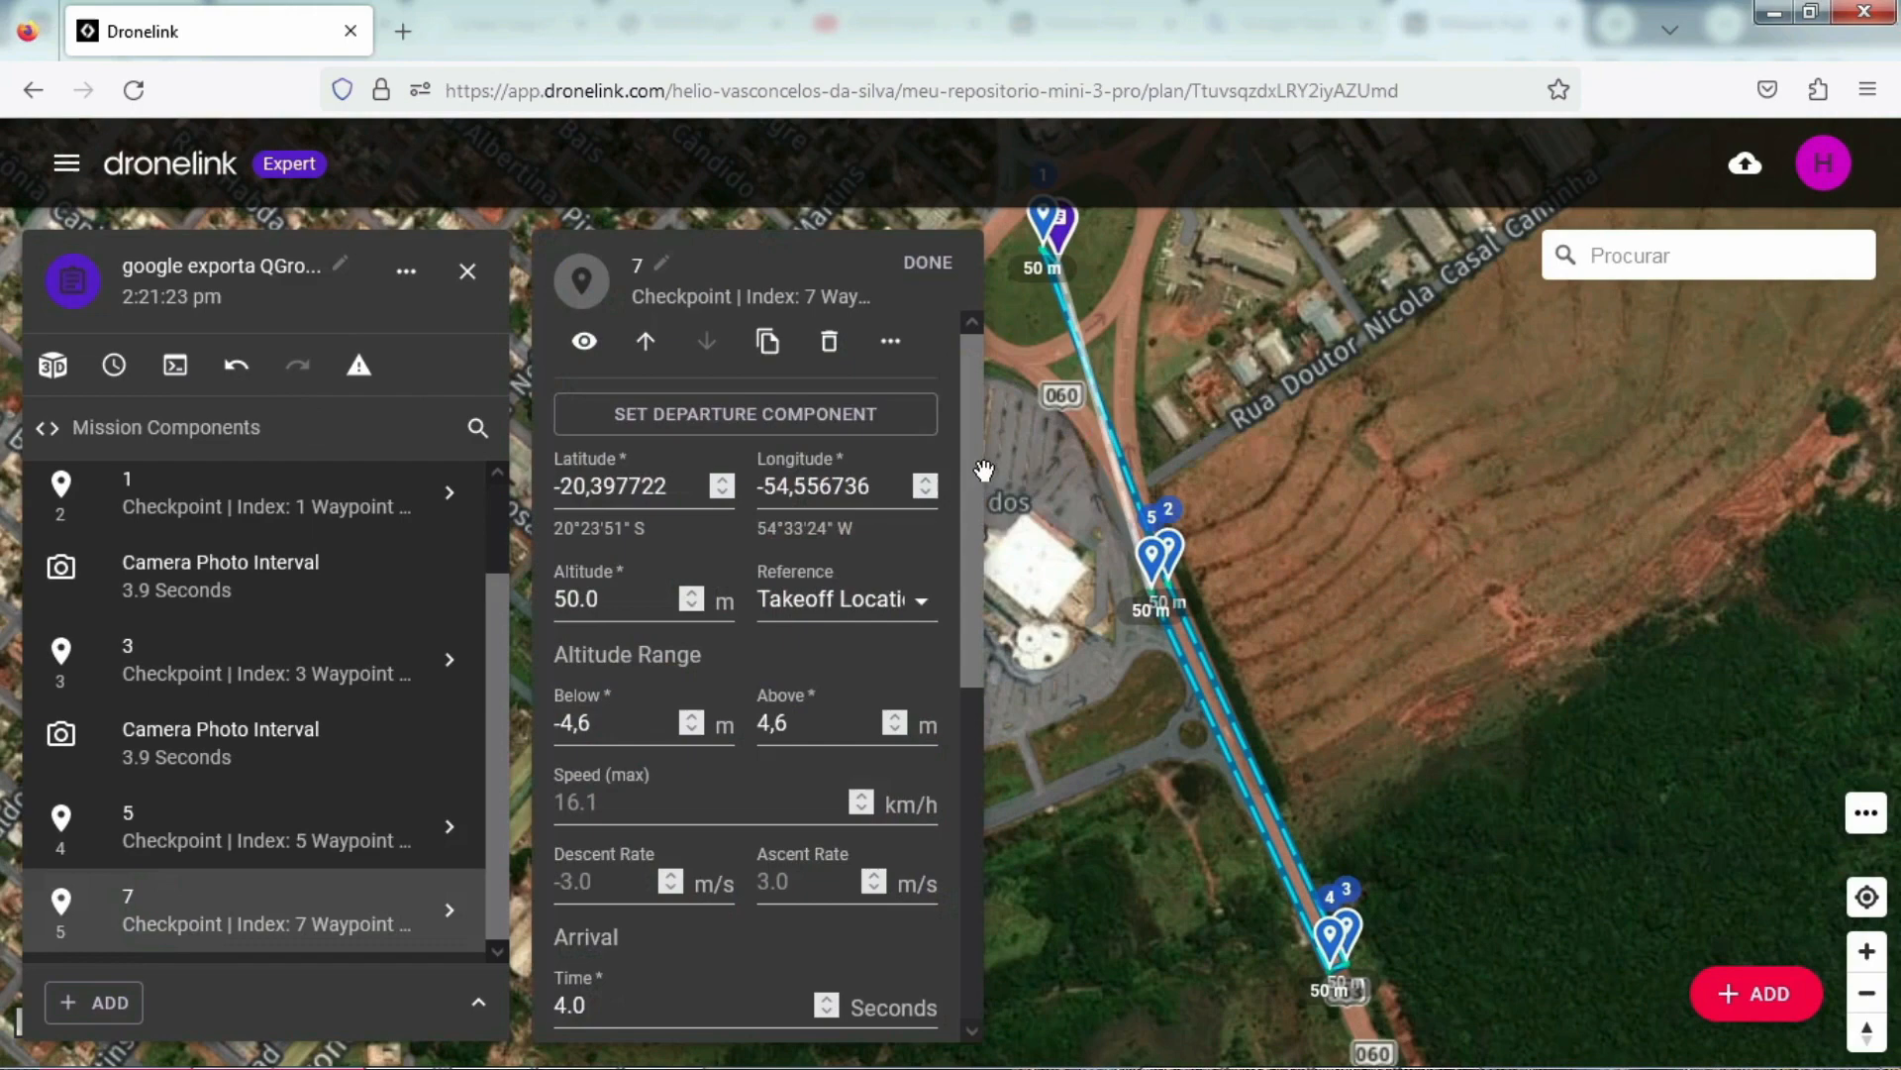
Step: Add automatic capture of photos on channel 0 to checkpoint 7
drag(975, 489, 942, 789)
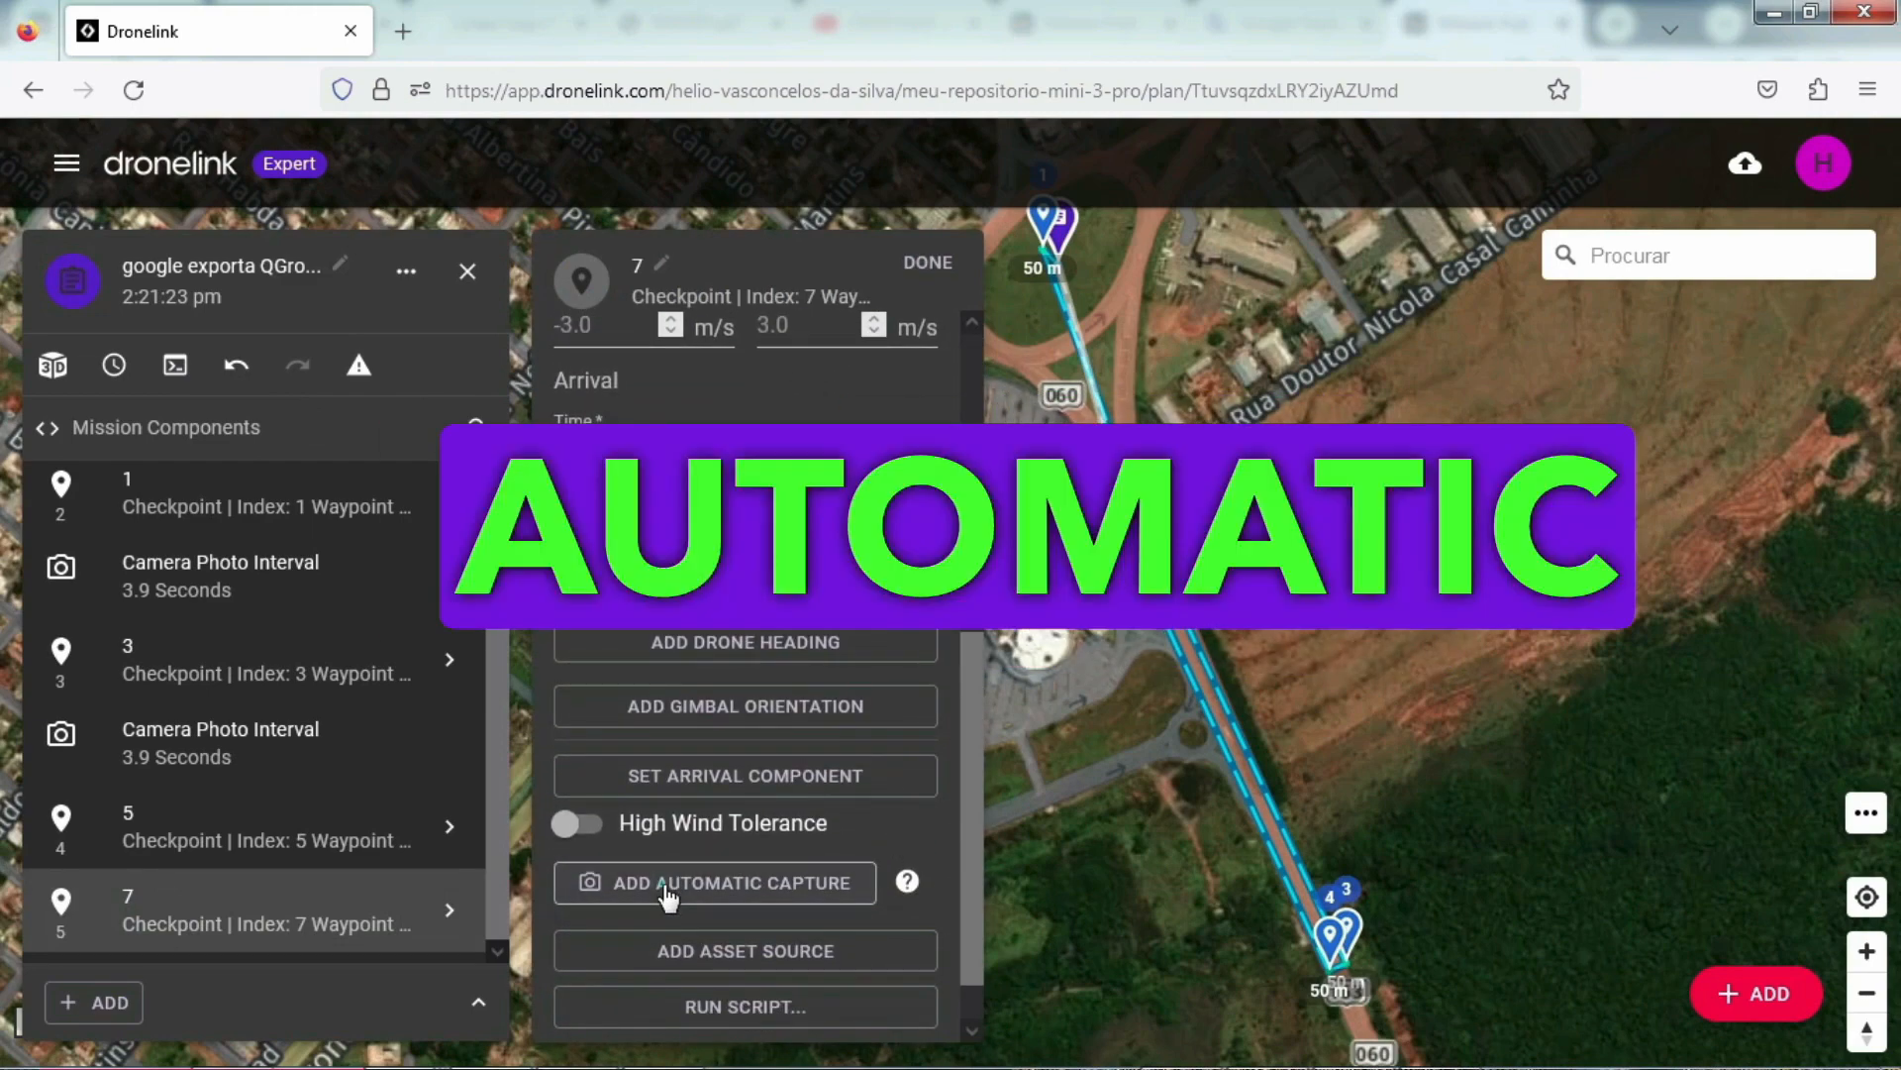
click(671, 884)
scroll(644, 800, down, 2)
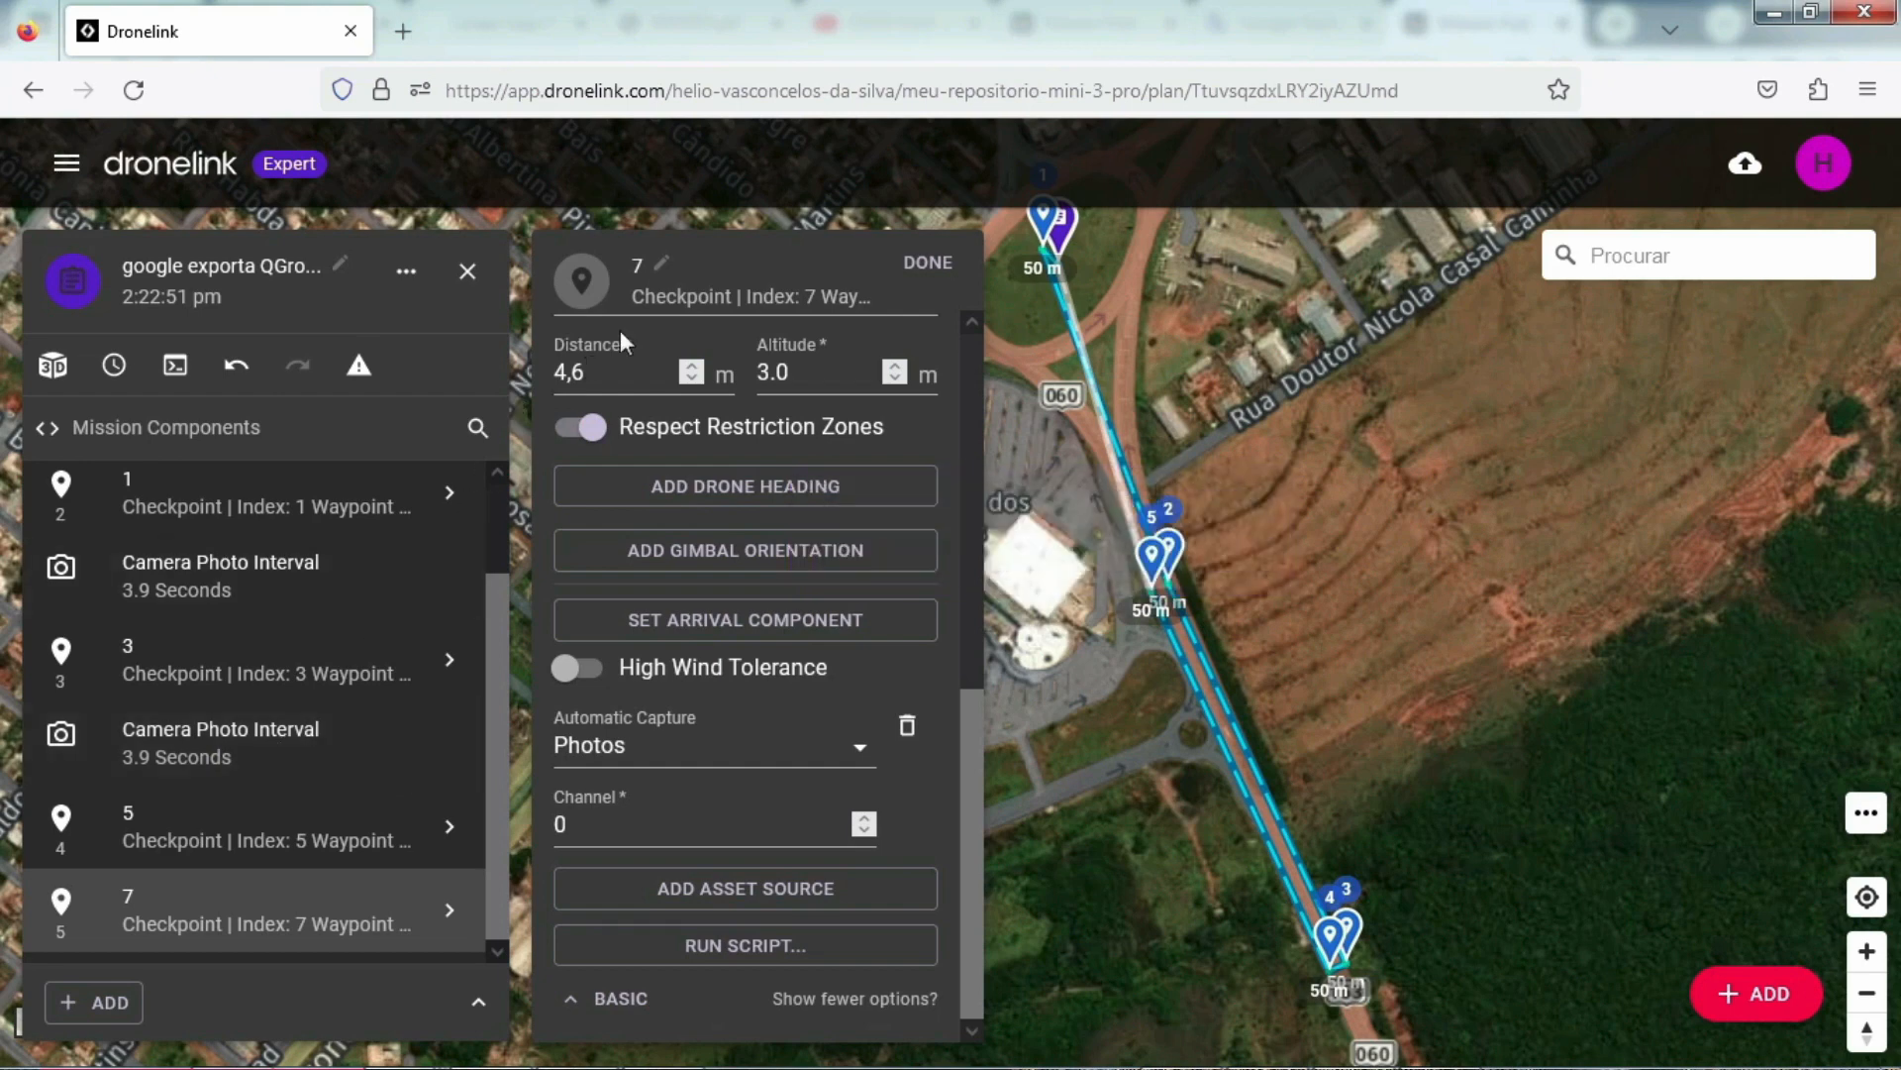
Step: Move the second Camera Photo Interval command below checkpoint 7 at the end of the mission and open the mission preview
click(226, 755)
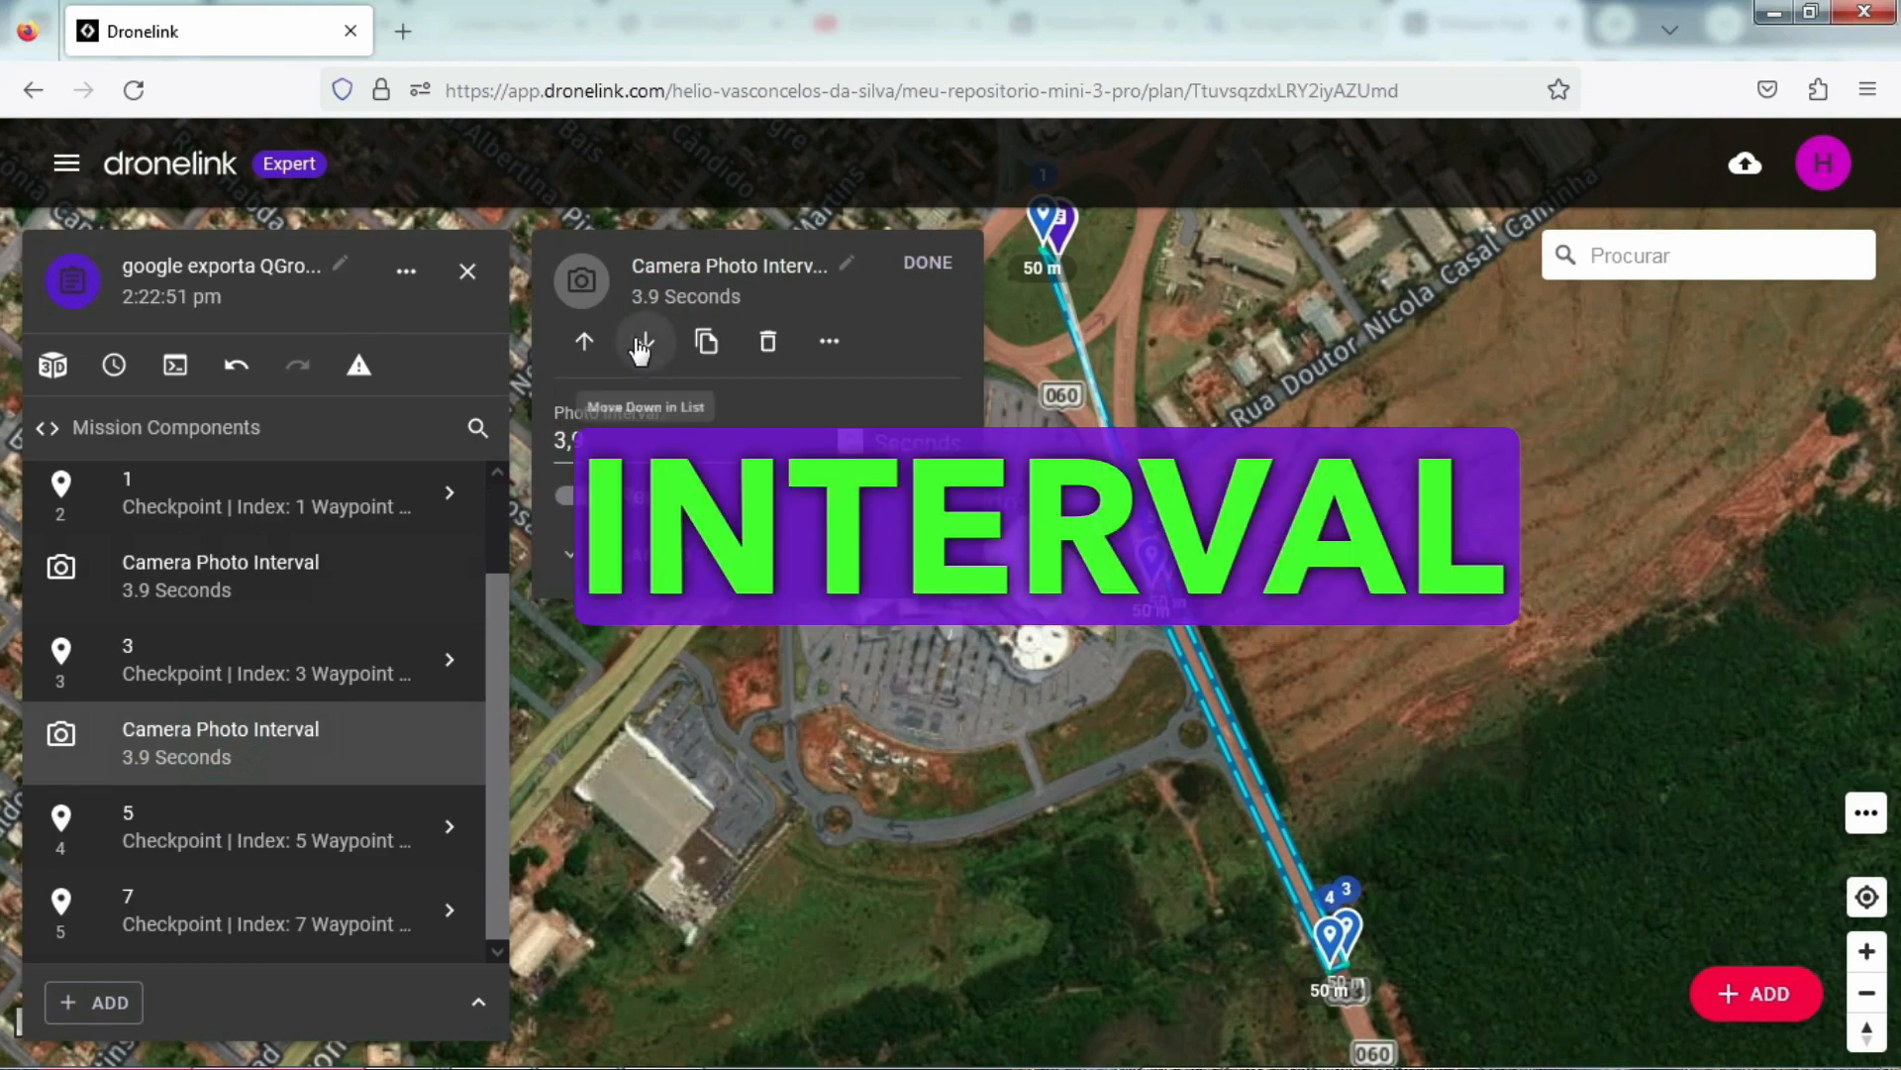
click(640, 344)
click(641, 344)
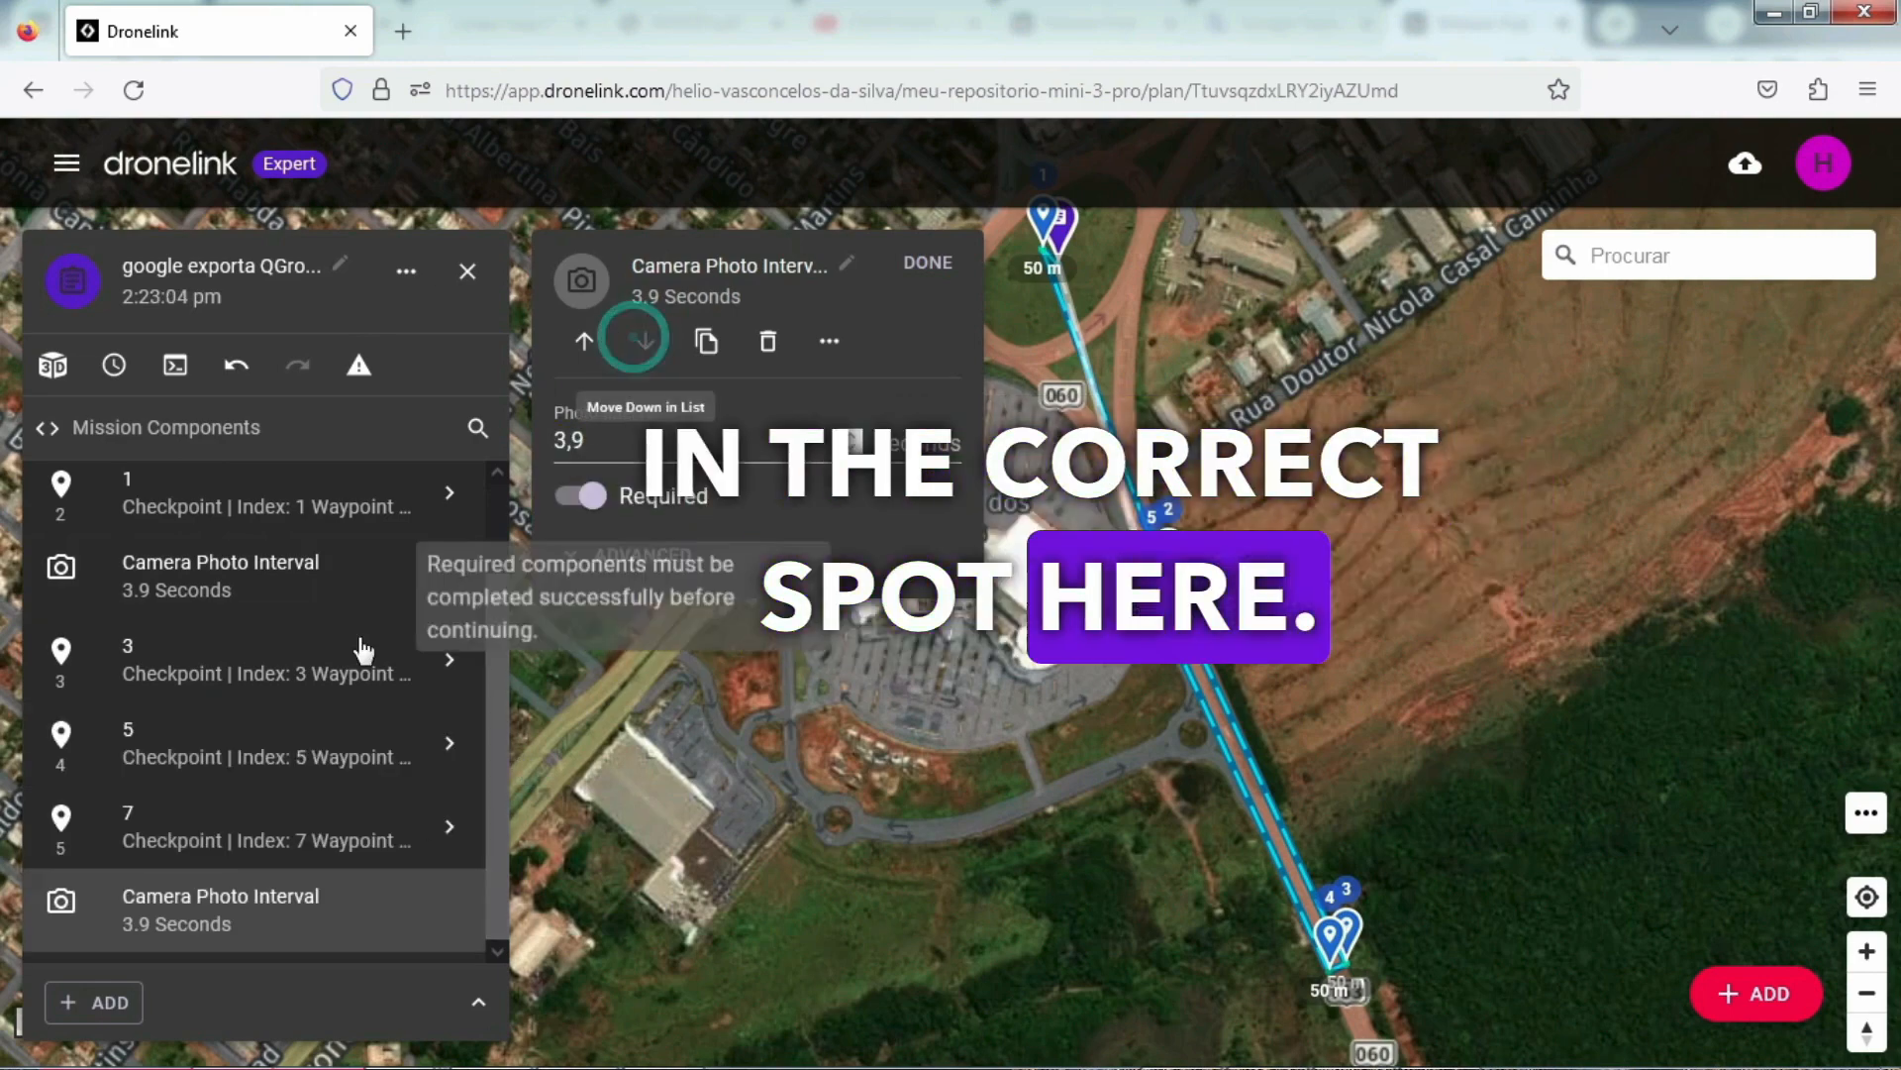
click(197, 368)
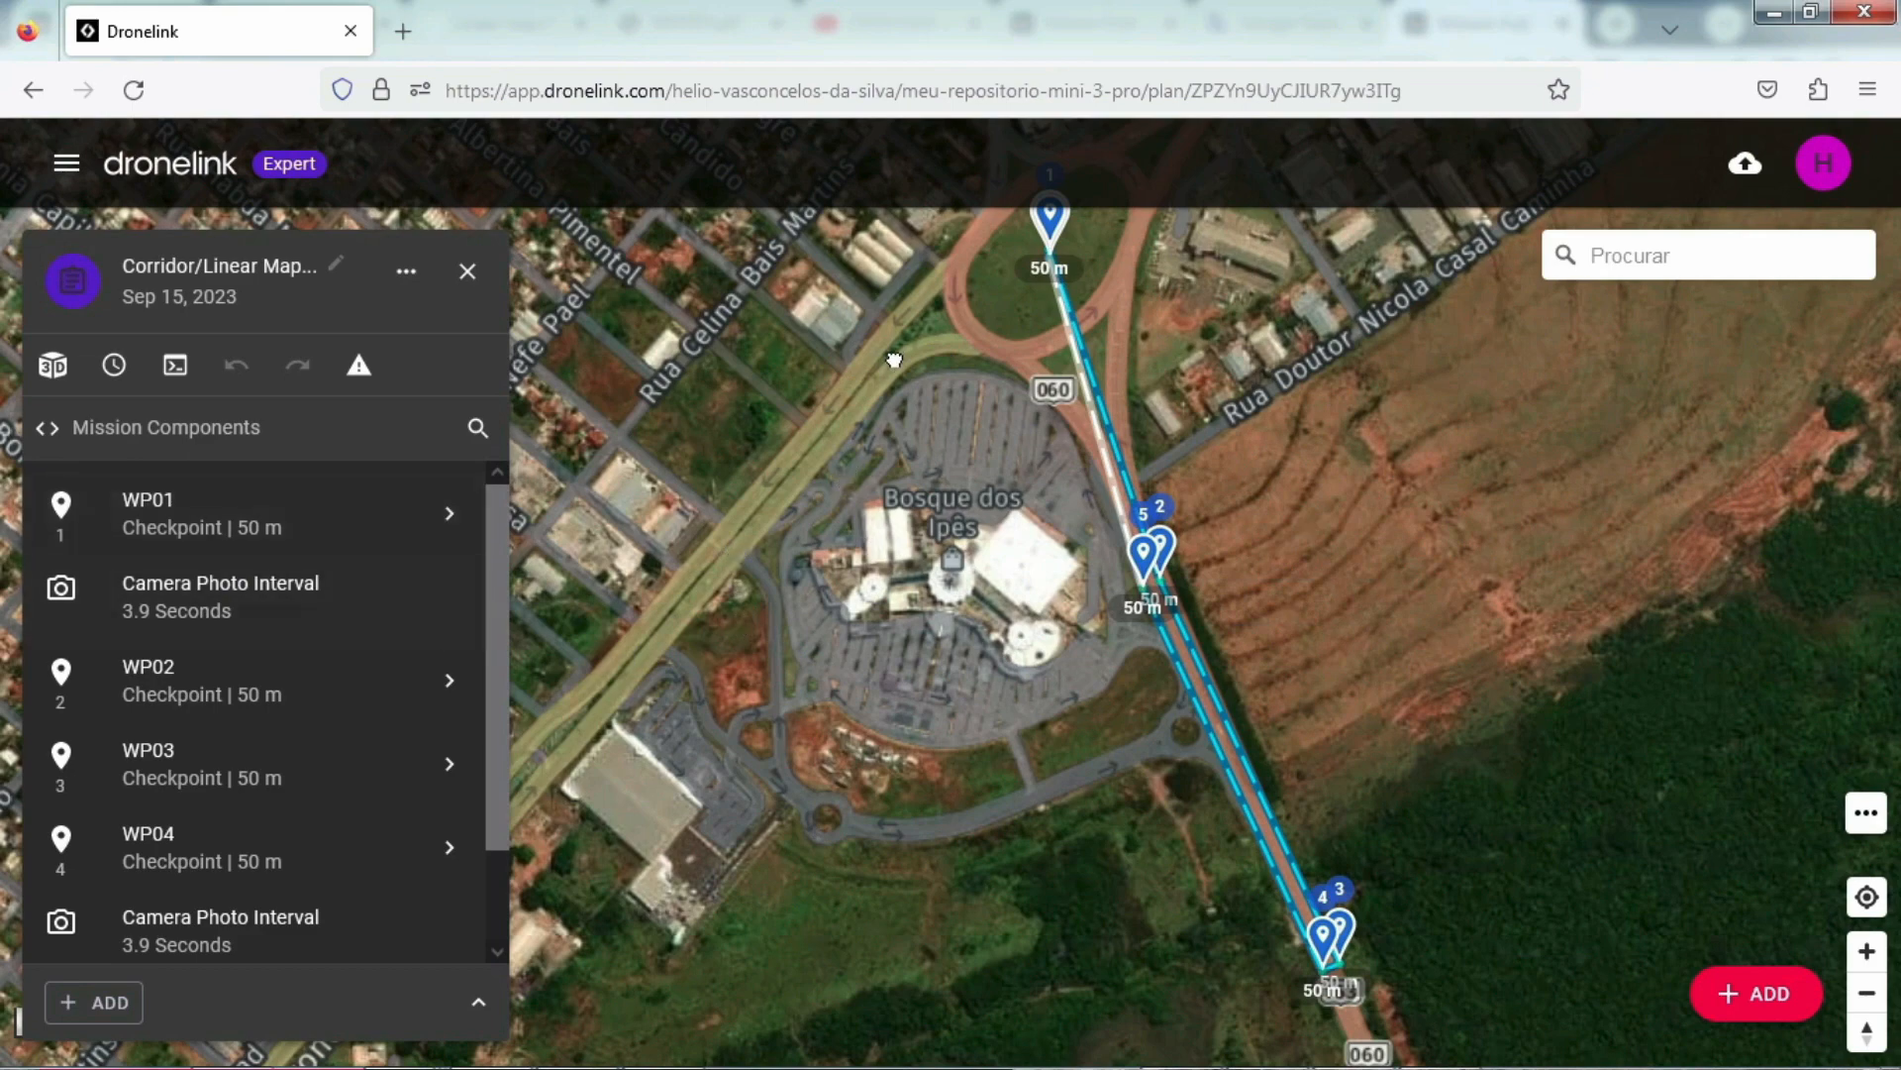
Step: Examine the Corridor/Linear Map plan's flight path on the map, from checkpoint 1 down to the turn between checkpoints 3 and 4
scroll(1096, 410, up, 5)
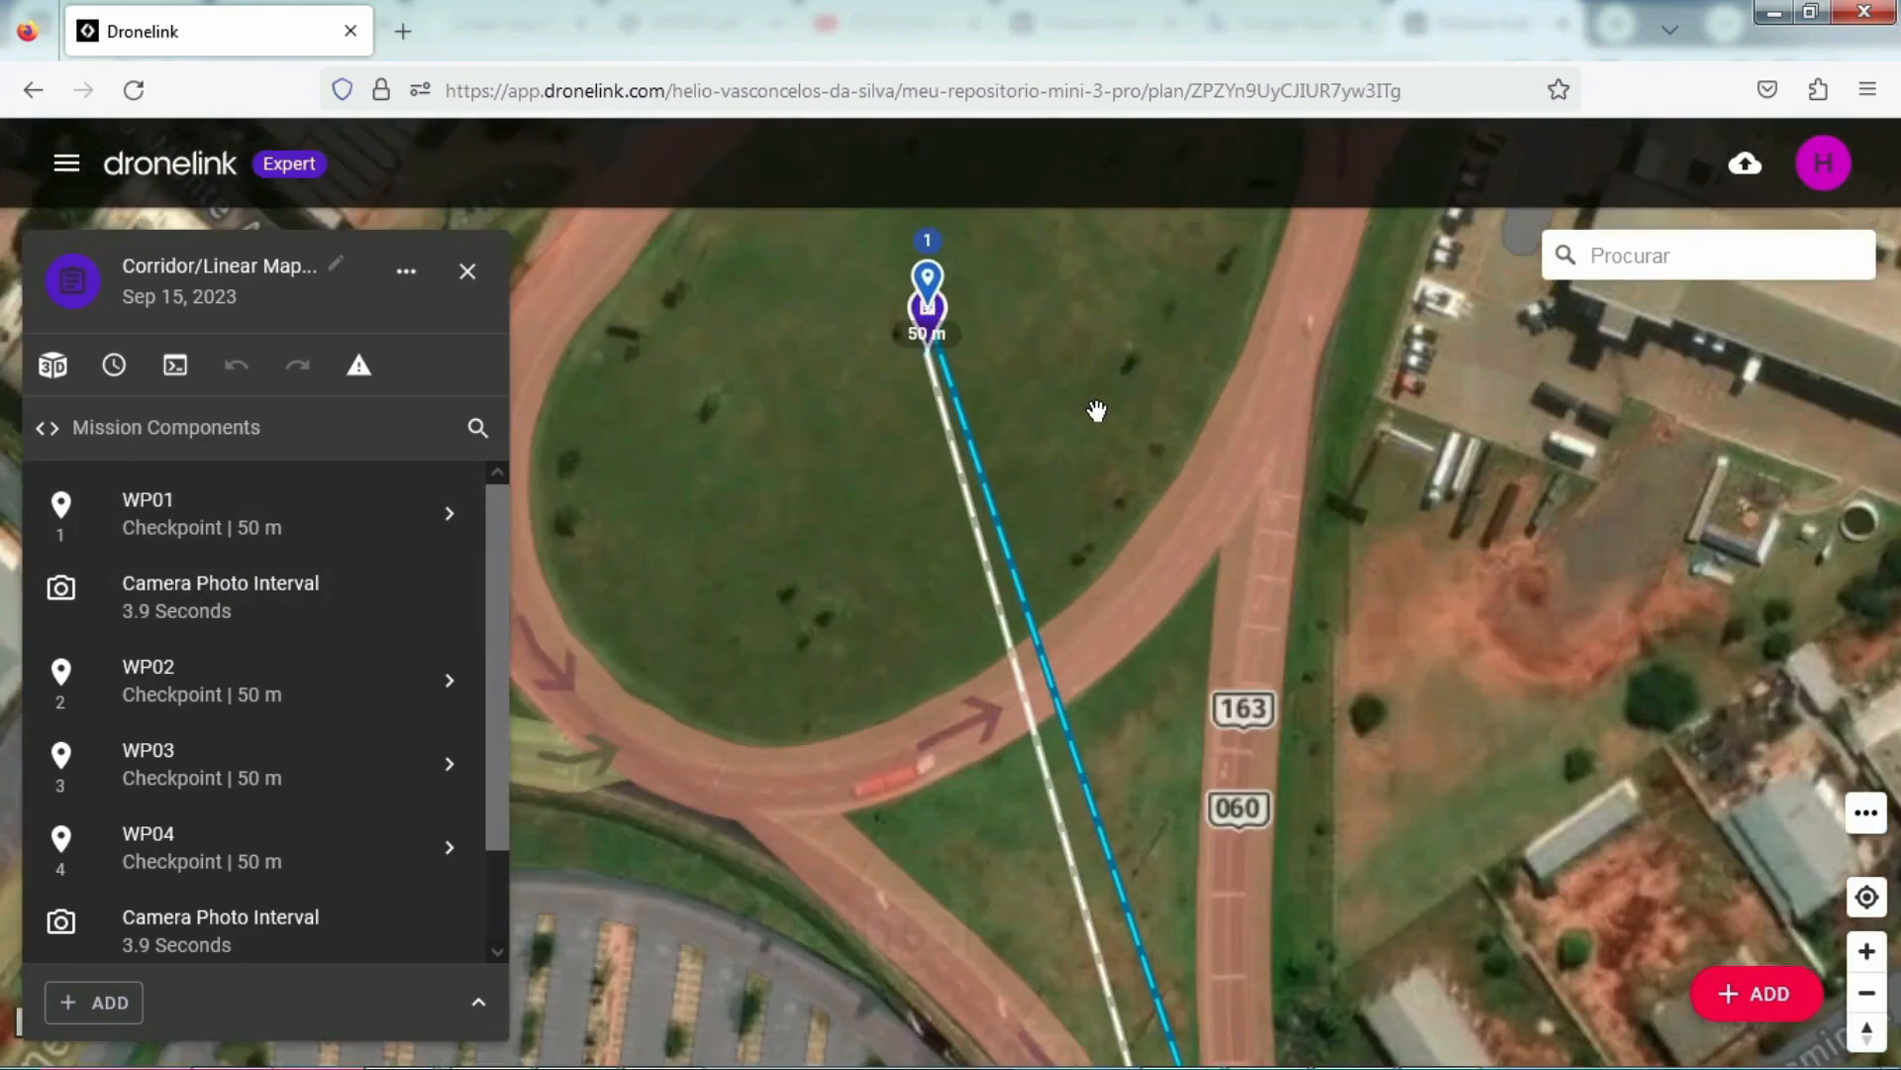
scroll(1096, 410, up, 3)
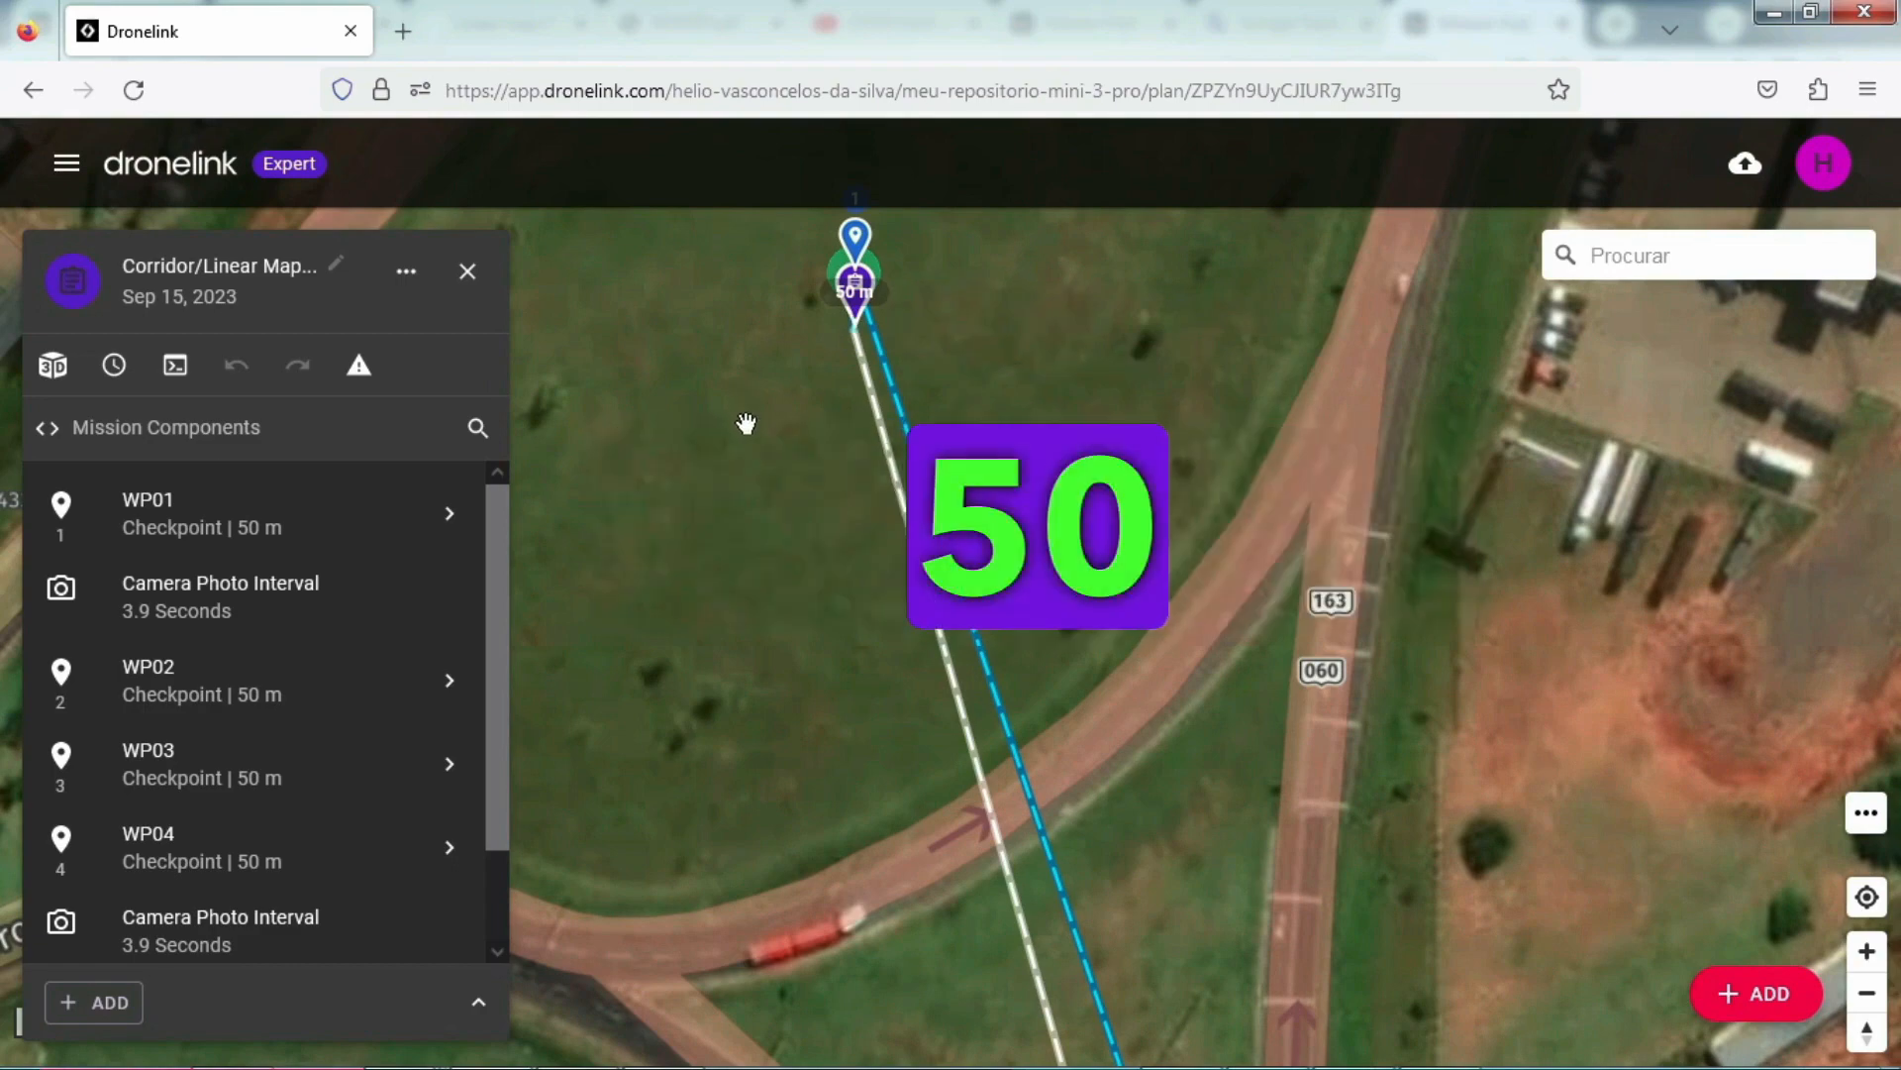
scroll(747, 424, down, 3)
drag(684, 690, 768, 383)
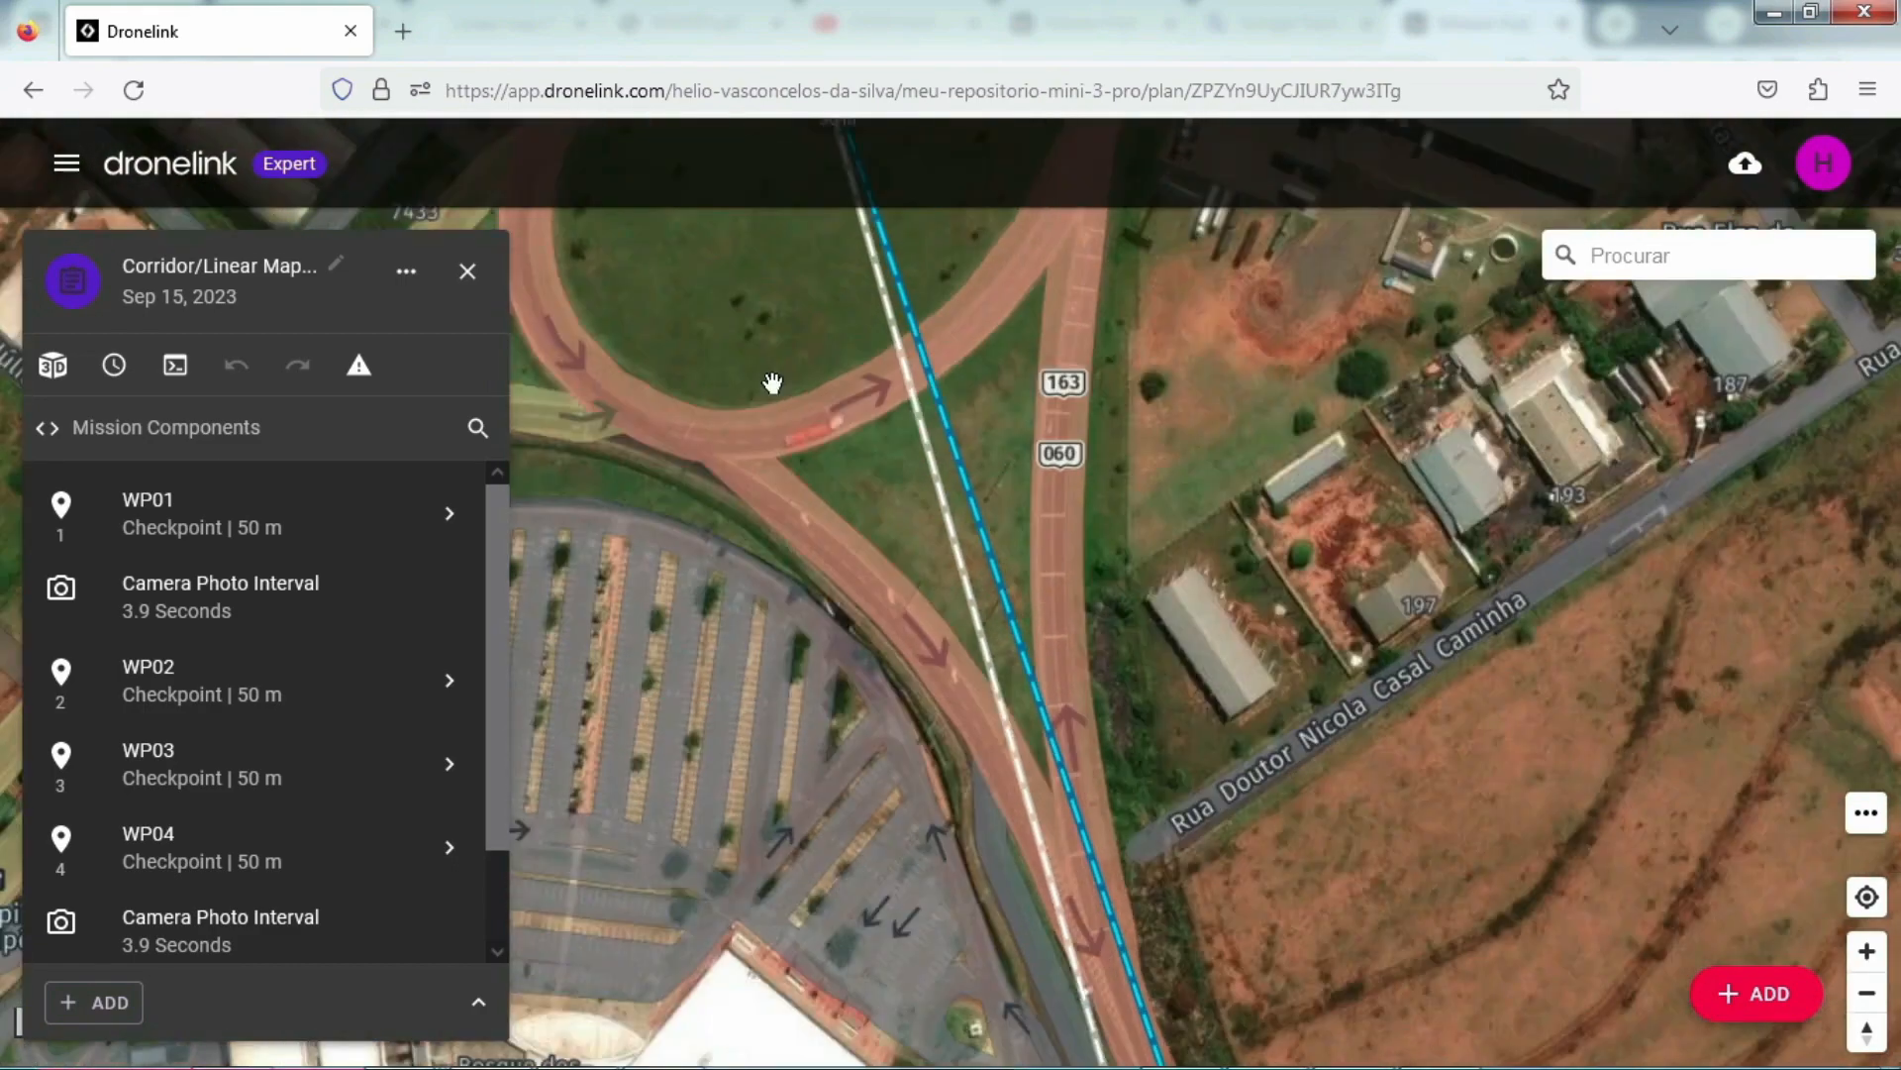
scroll(826, 571, down, 5)
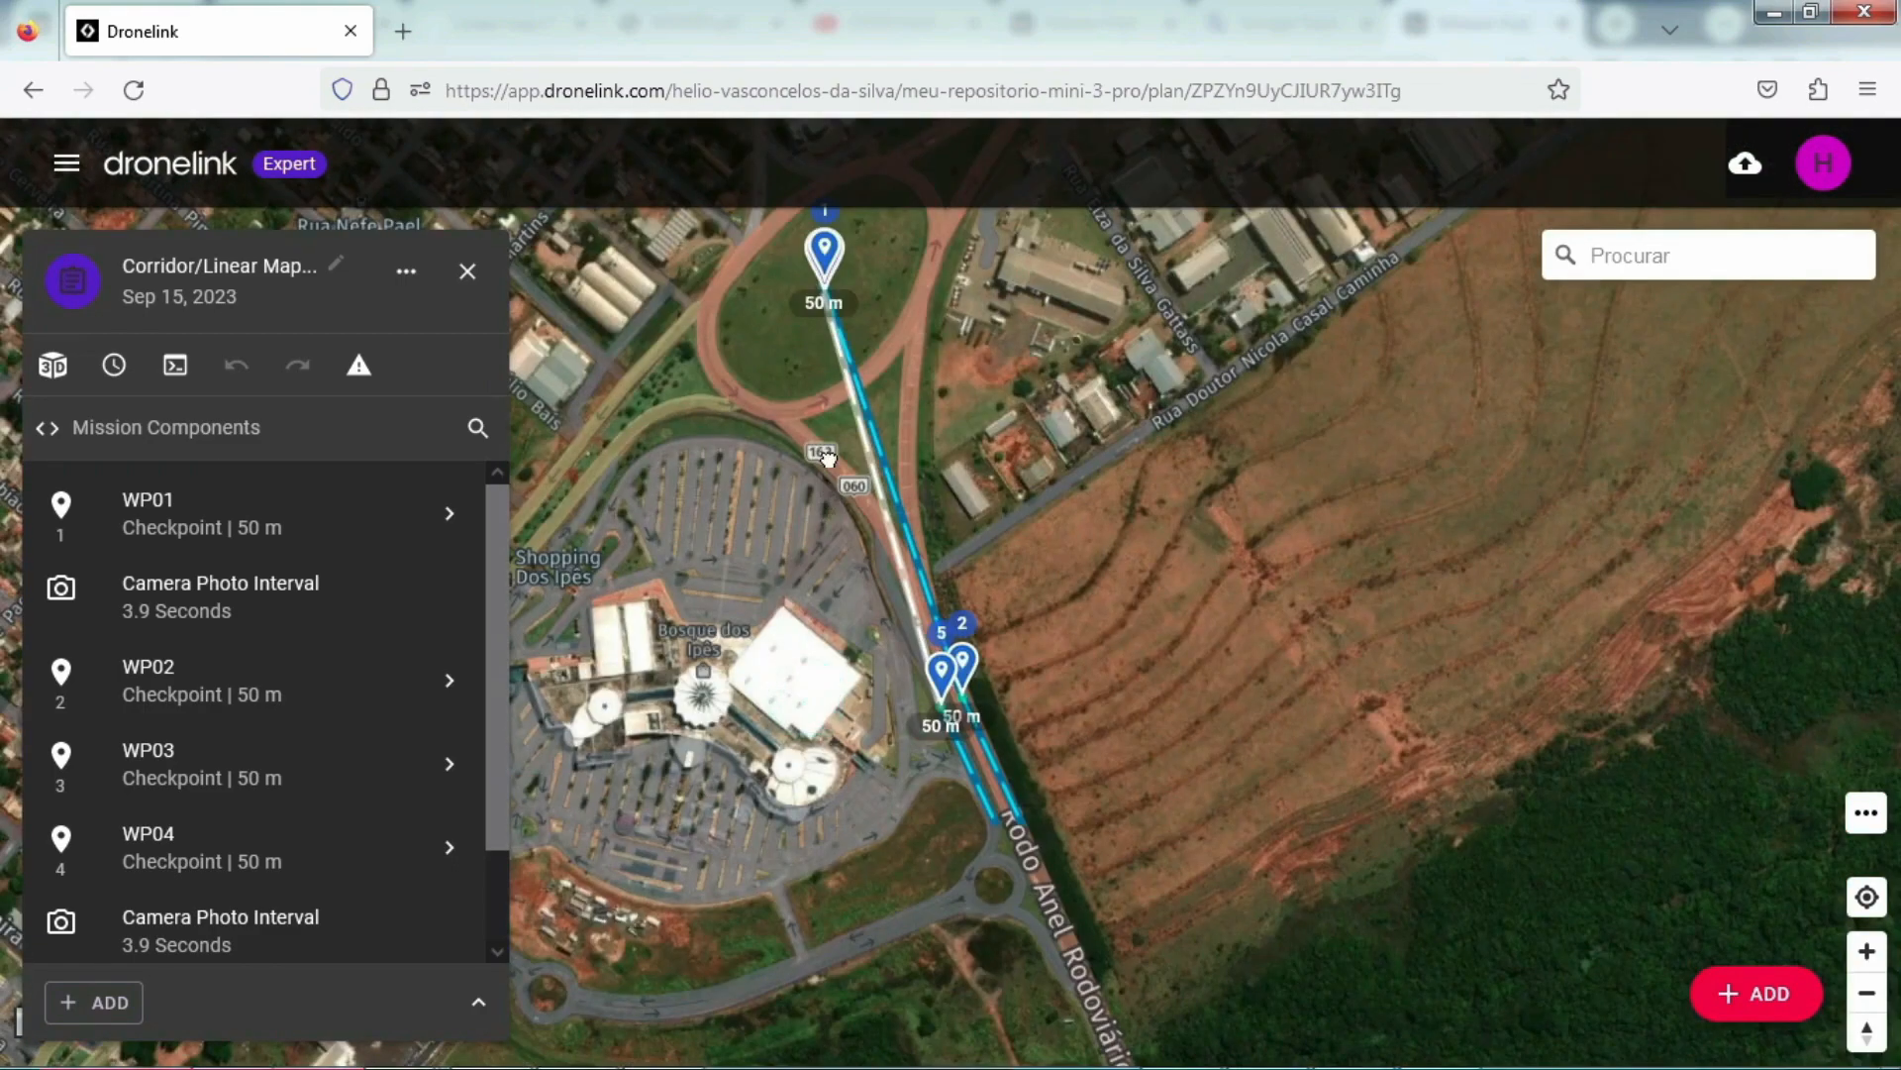
drag(988, 758, 989, 444)
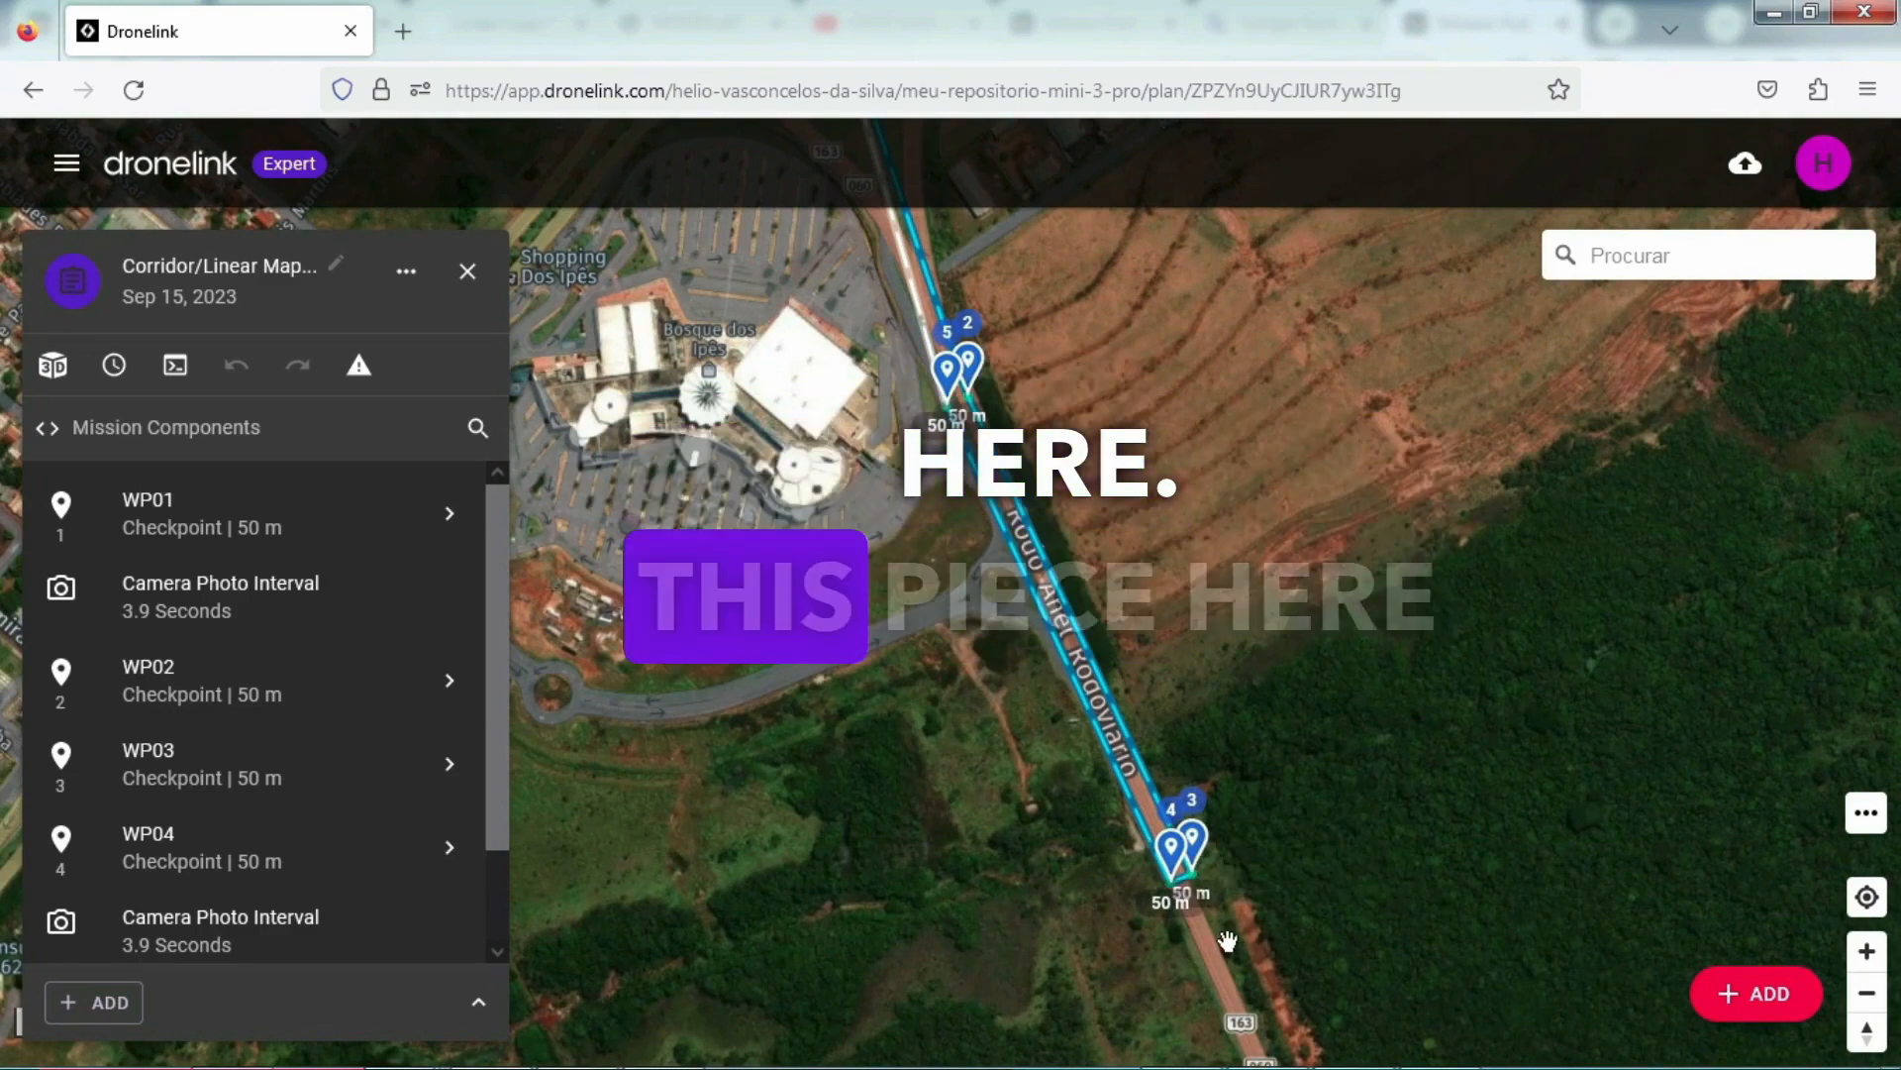
scroll(1125, 908, up, 2)
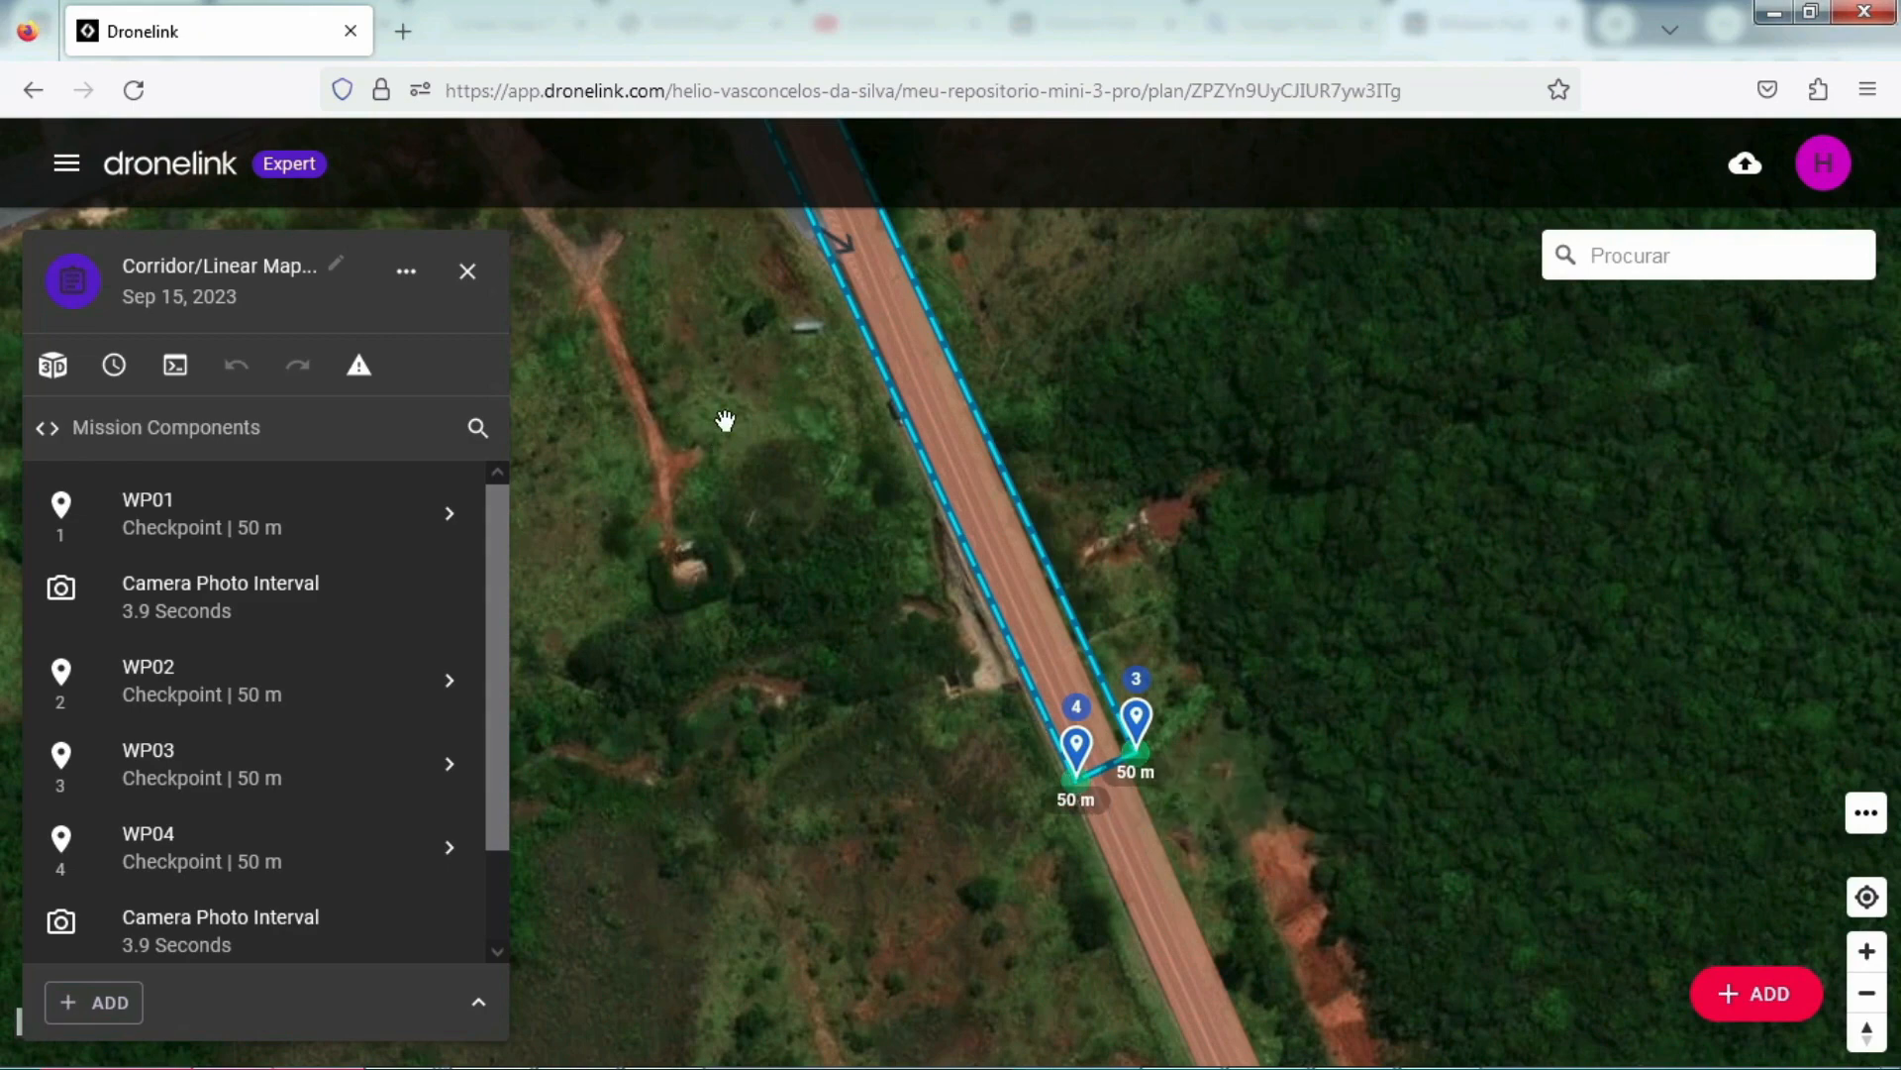
scroll(725, 421, down, 3)
drag(720, 397, 894, 760)
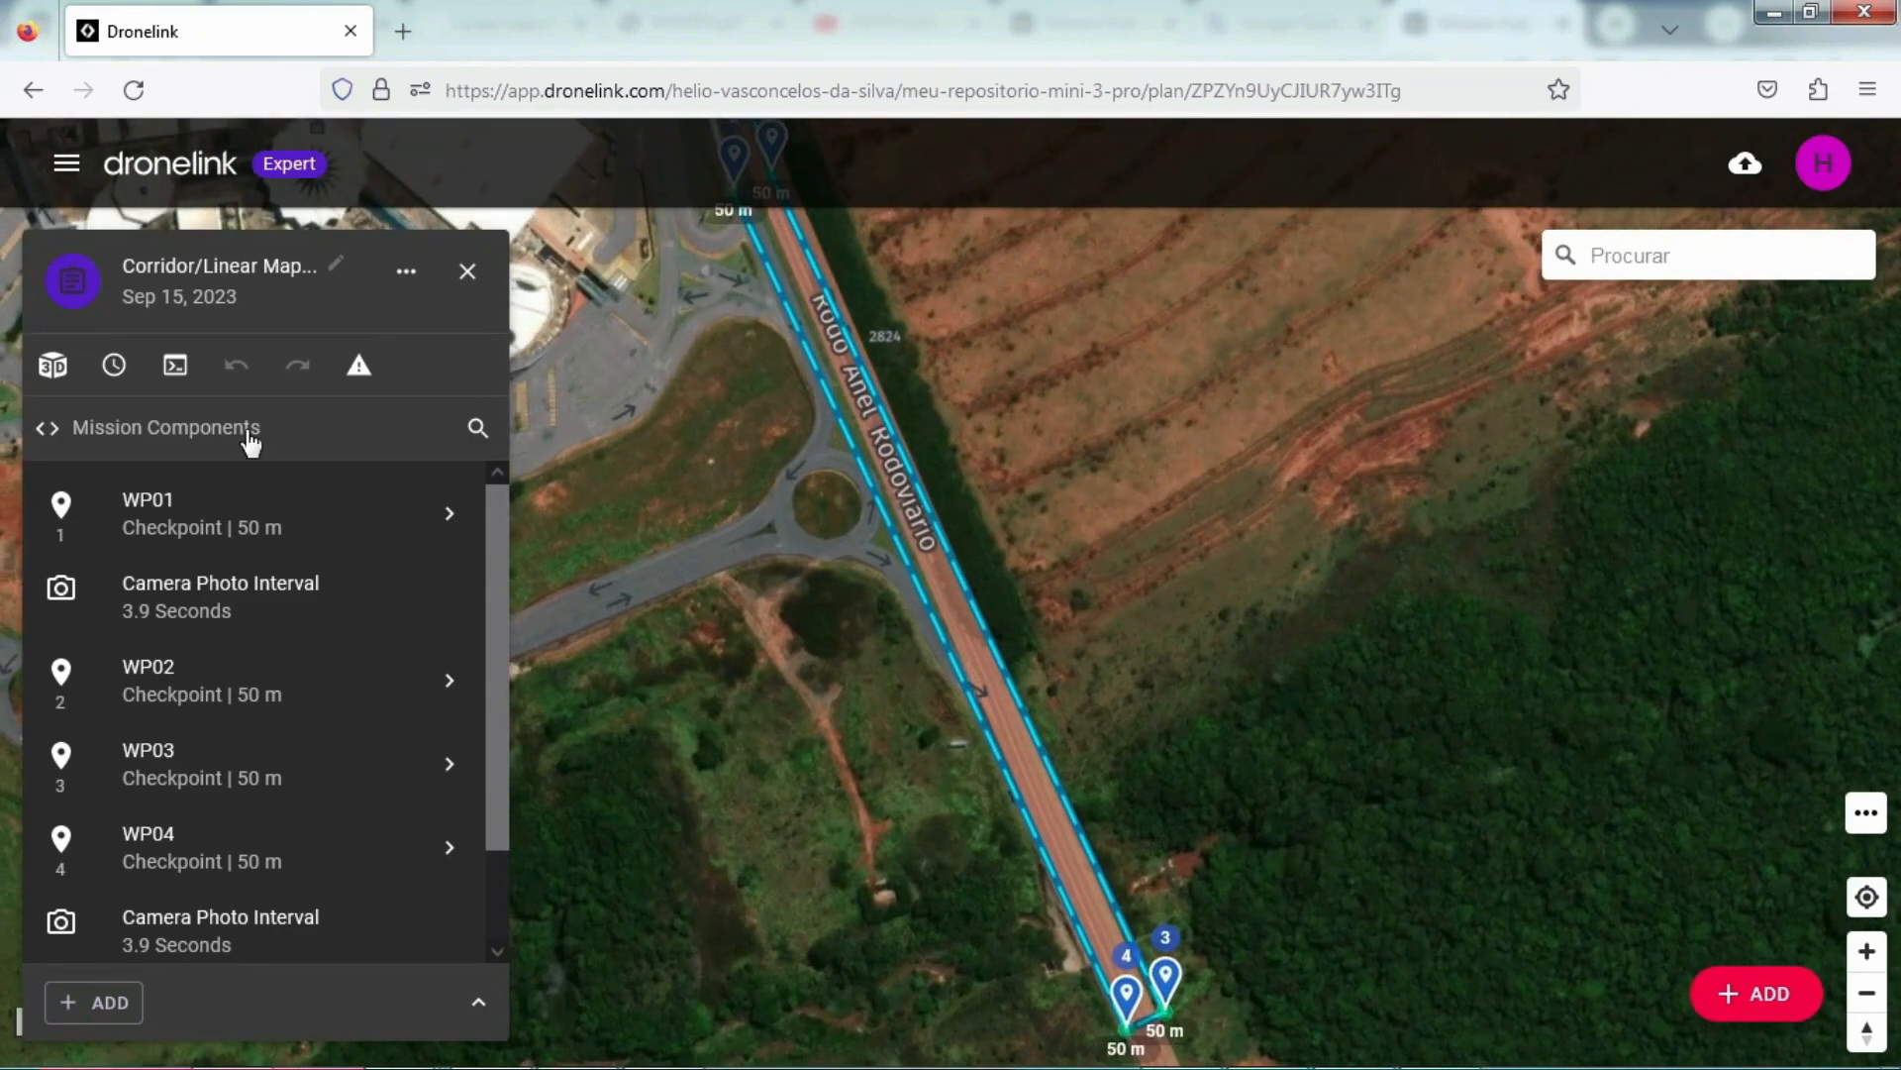
Step: Check the mission estimate summary for the corridor plan and open the mission preview
click(114, 367)
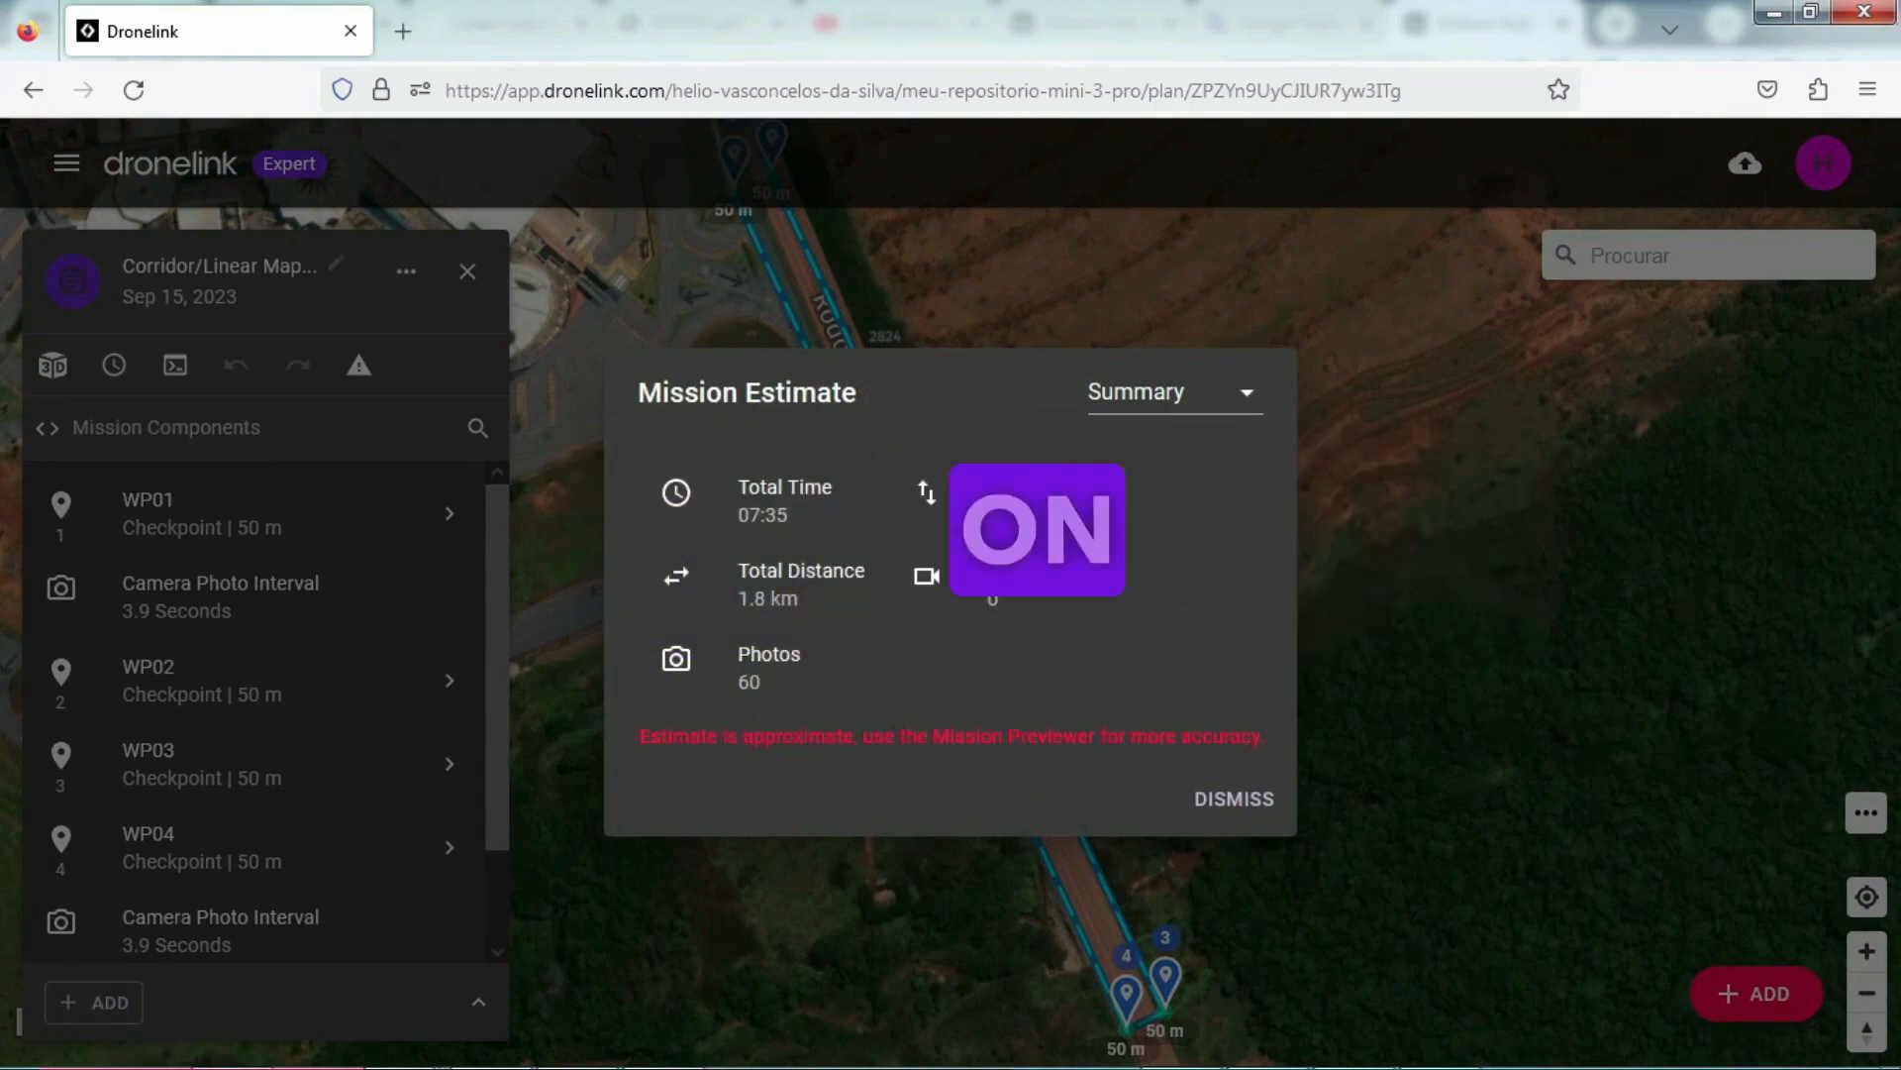
click(1238, 800)
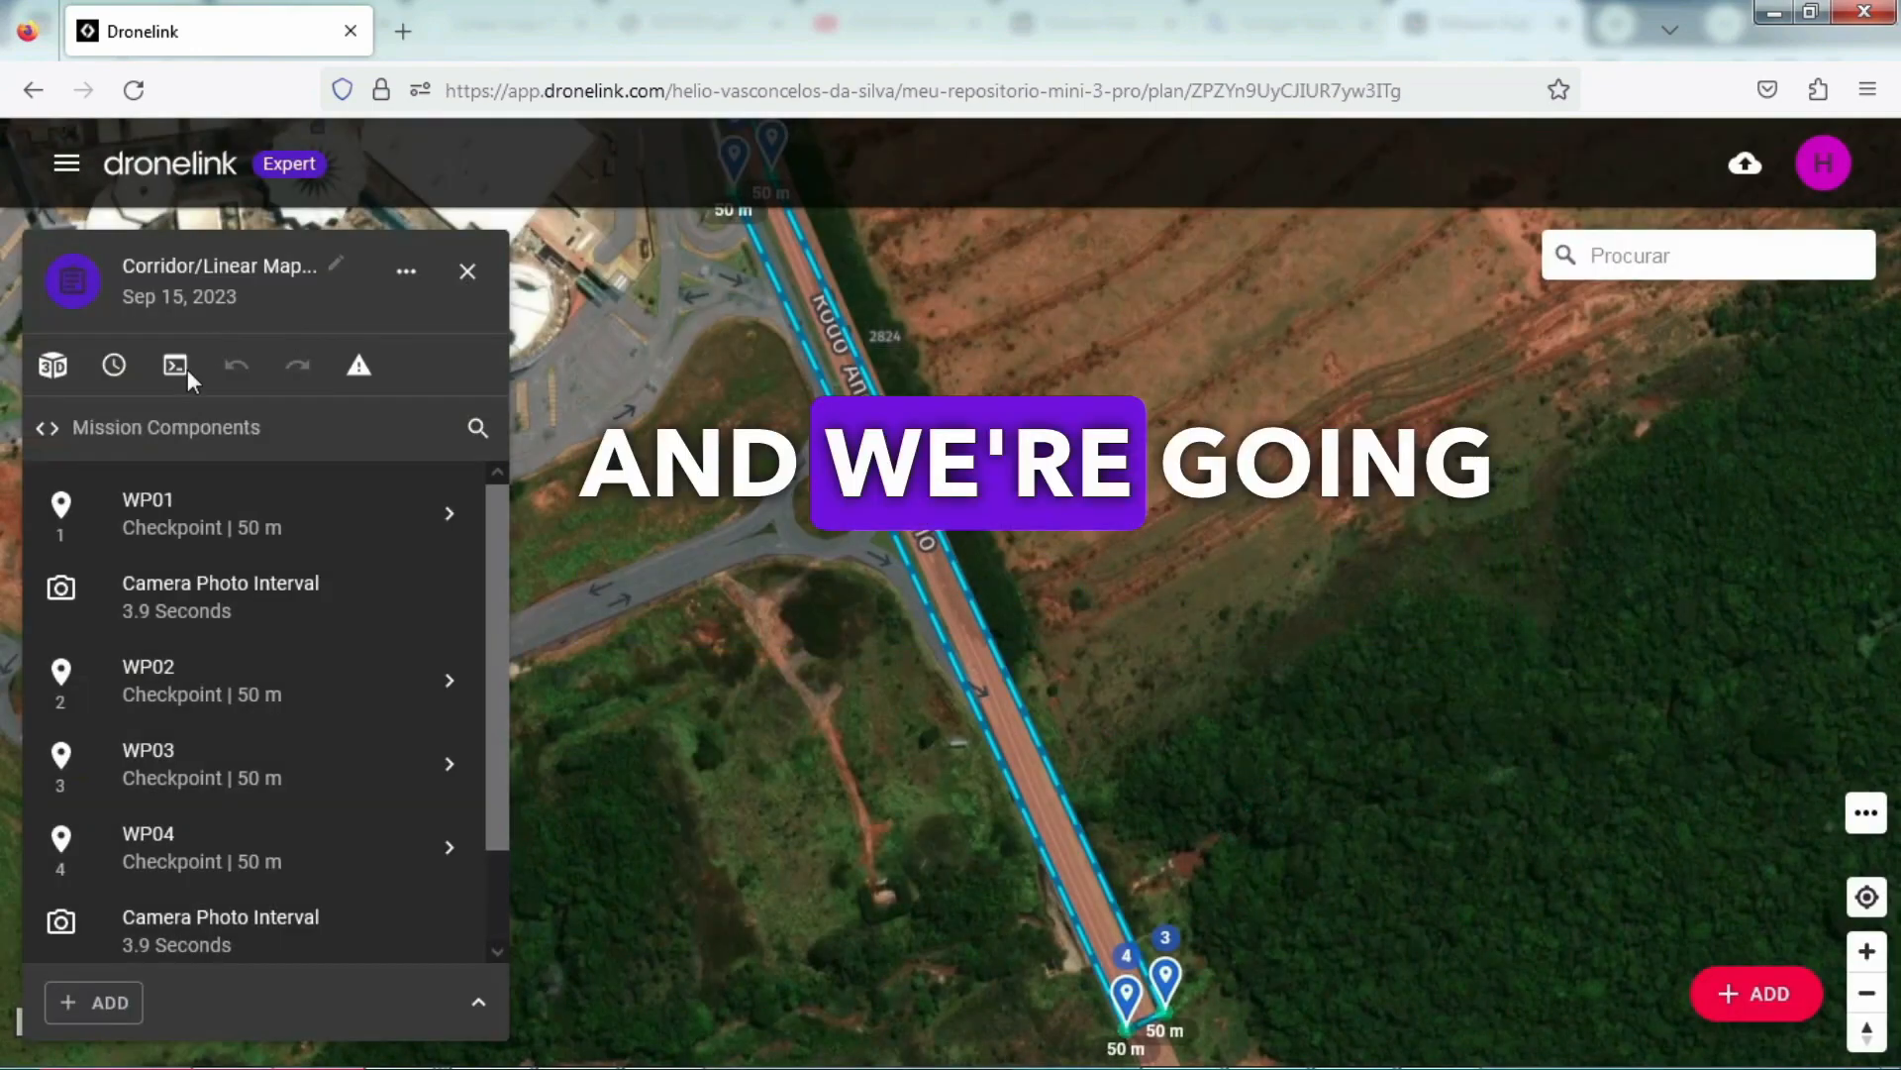
click(178, 369)
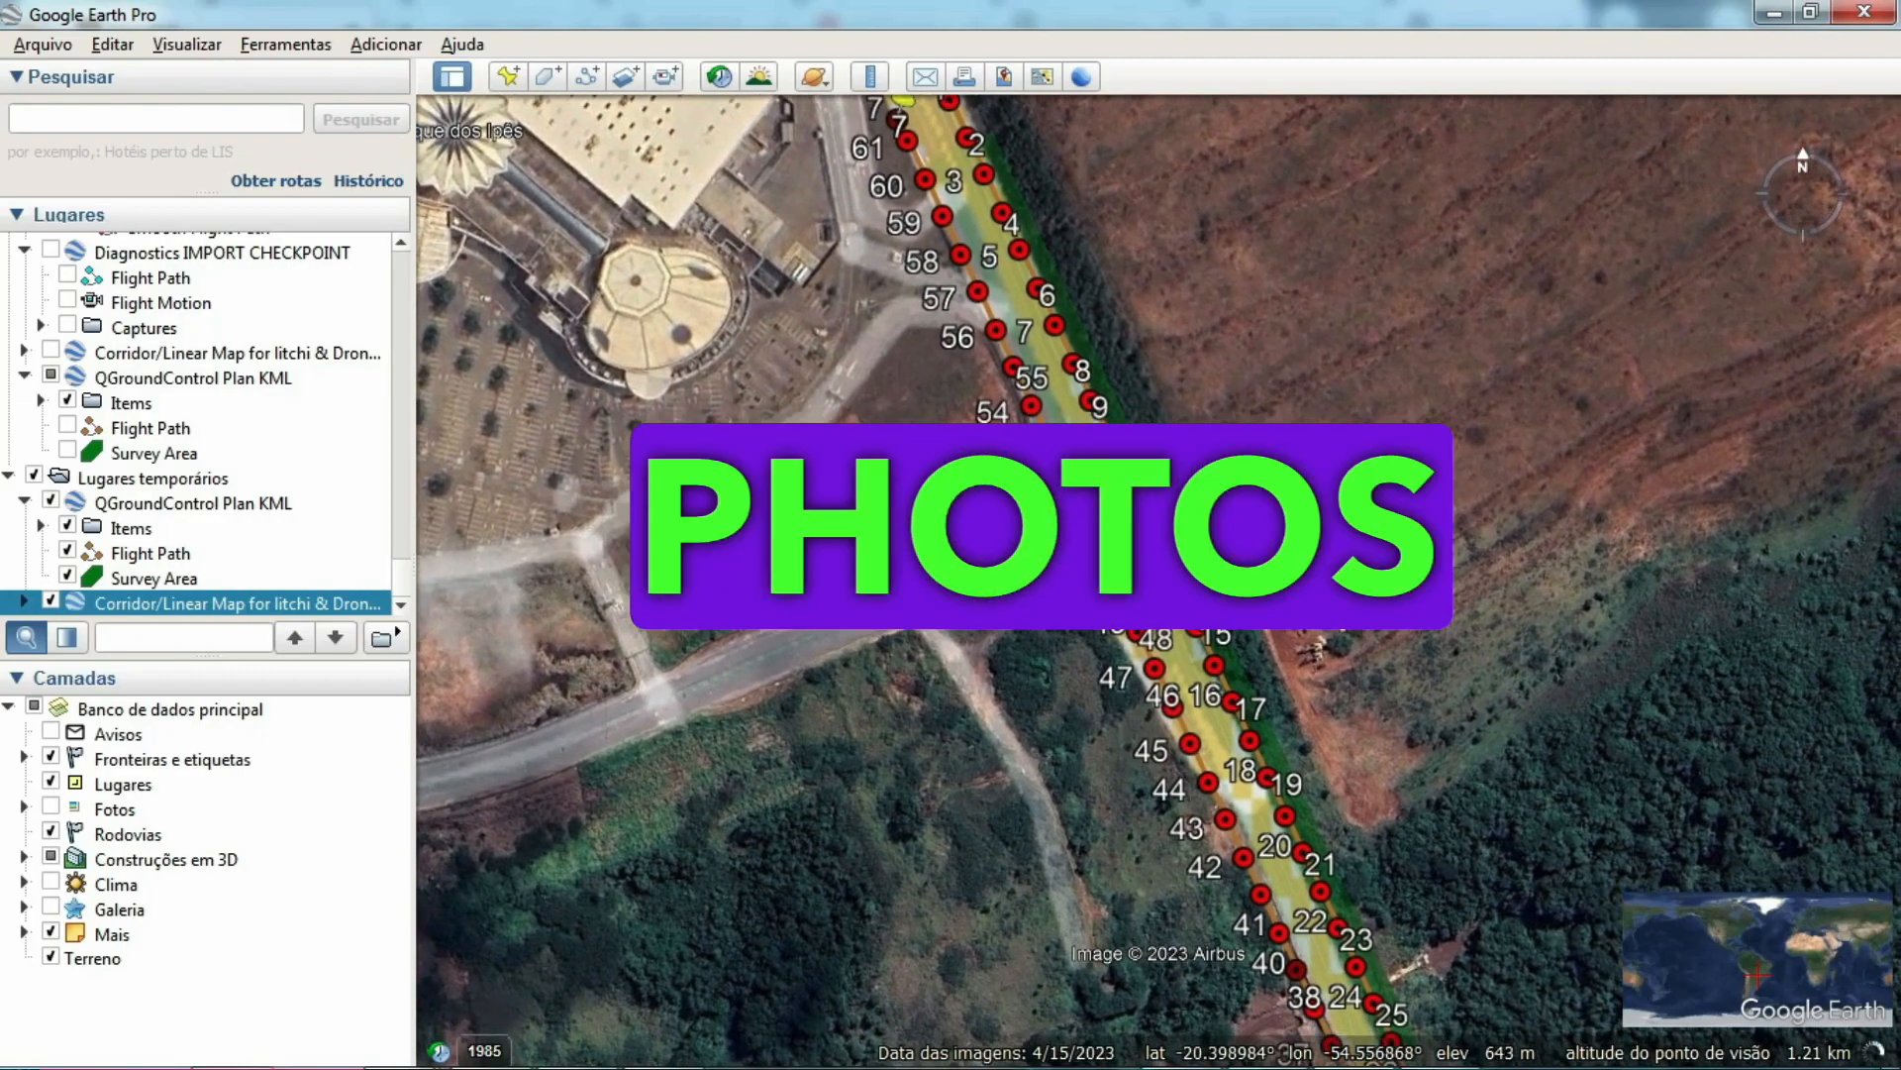
Step: Examine the numbered photo points and flight path in Google Earth Pro, from the corridor's turnaround end back to the takeoff point
scroll(882, 533, down, 3)
drag(871, 759, 794, 518)
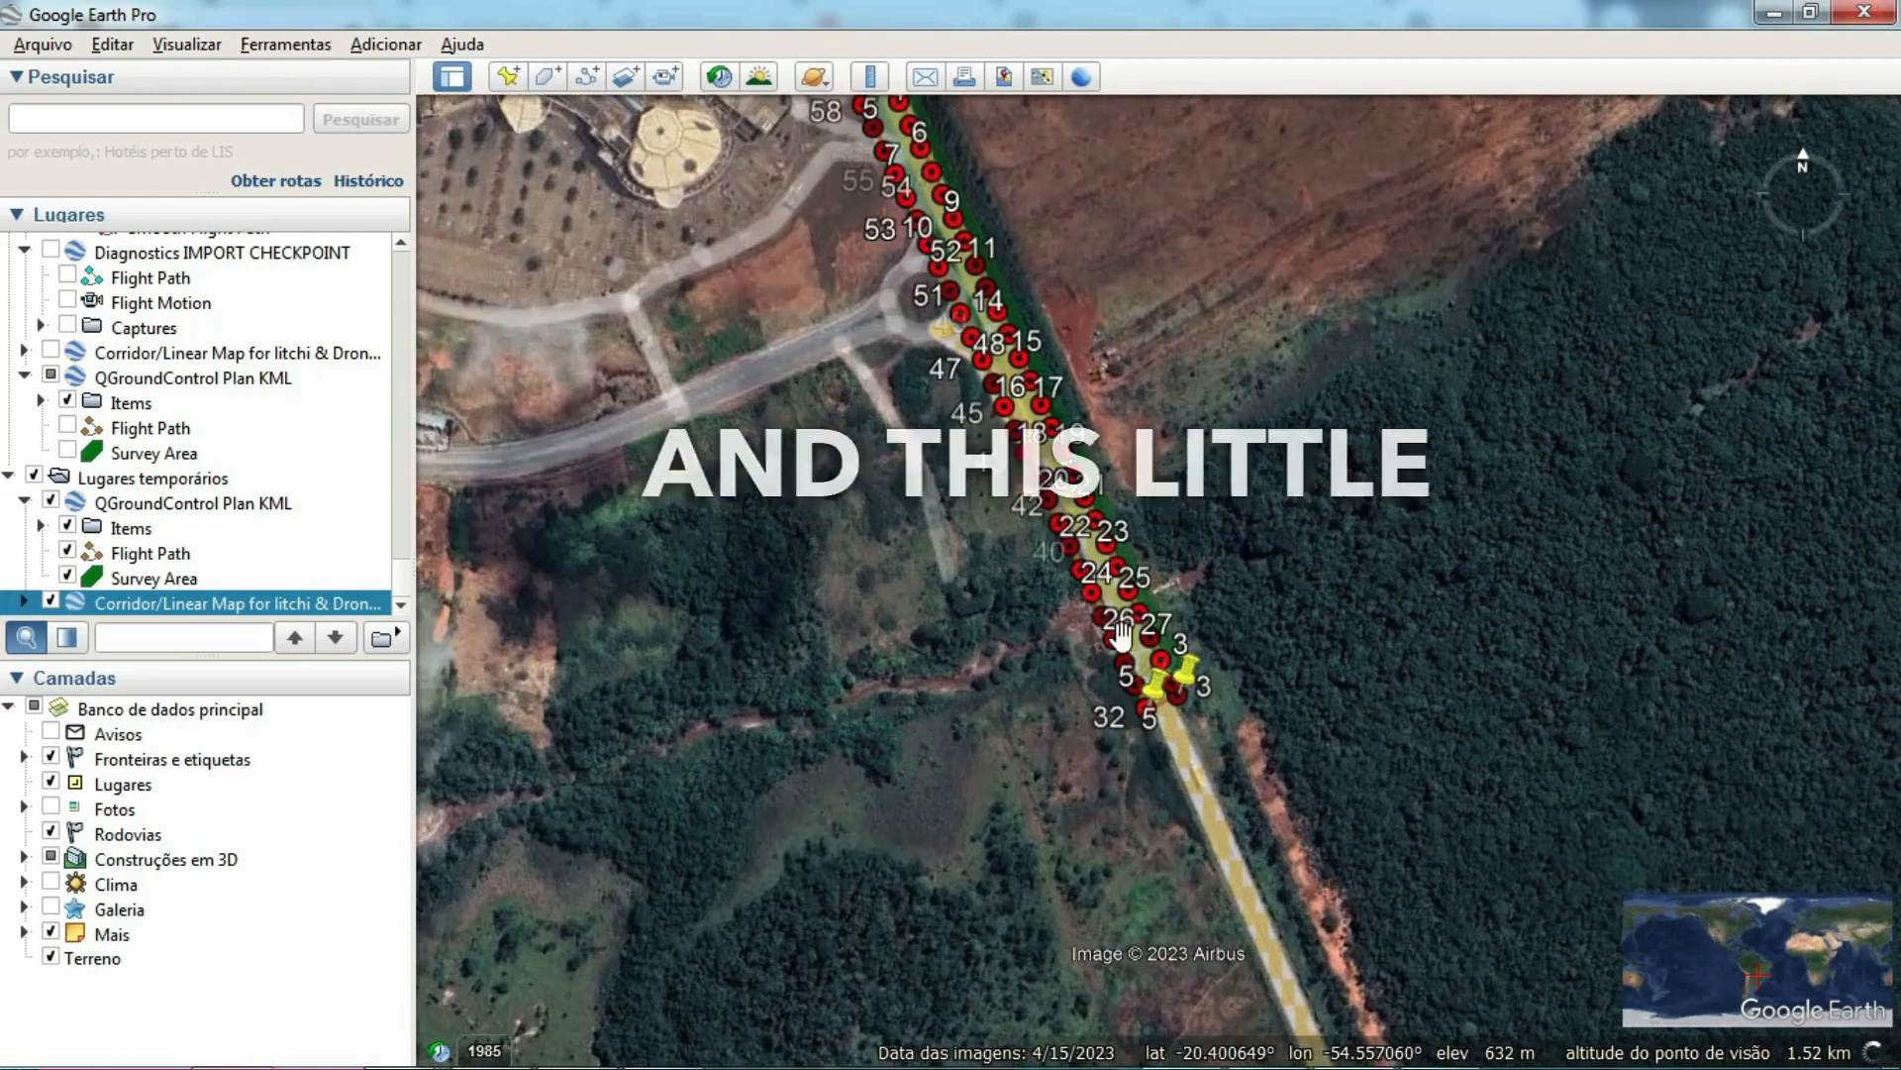
scroll(1183, 726, up, 2)
scroll(1149, 723, up, 2)
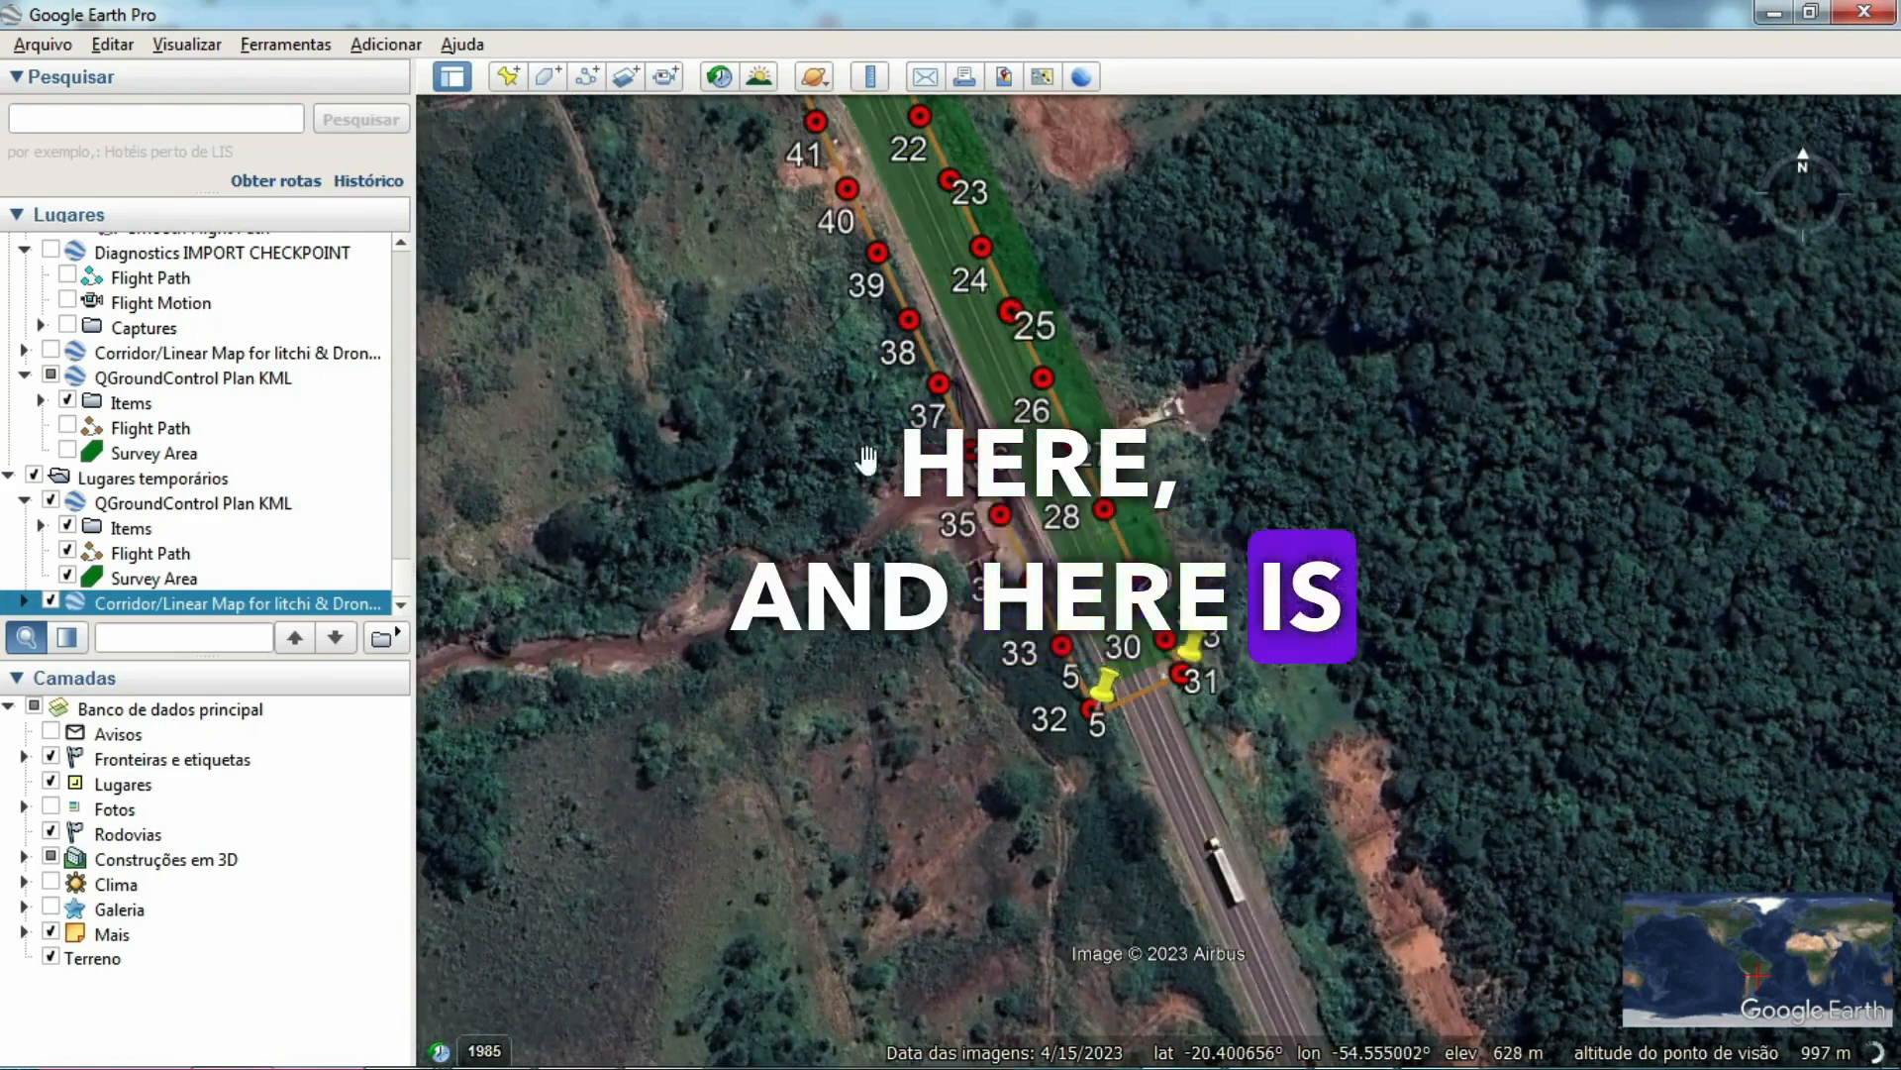
scroll(738, 437, down, 3)
drag(614, 394, 986, 969)
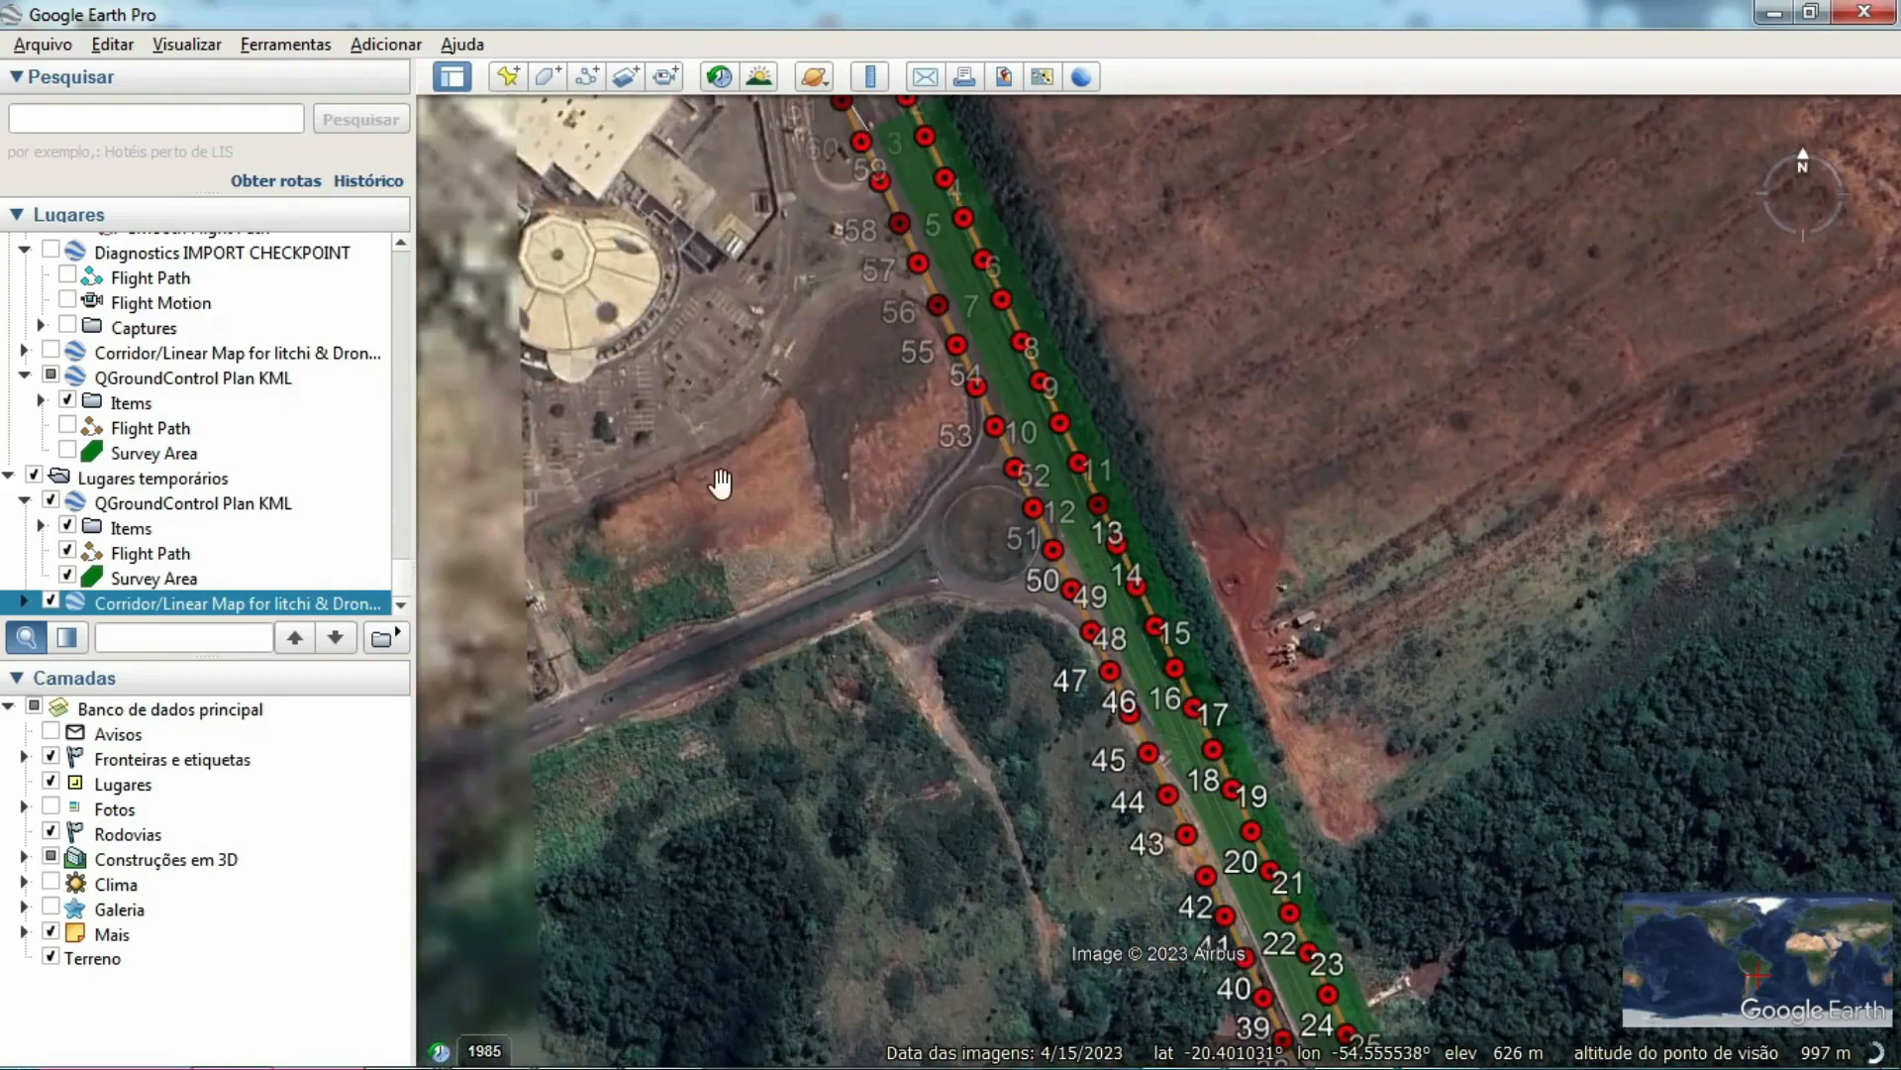
drag(700, 454, 911, 894)
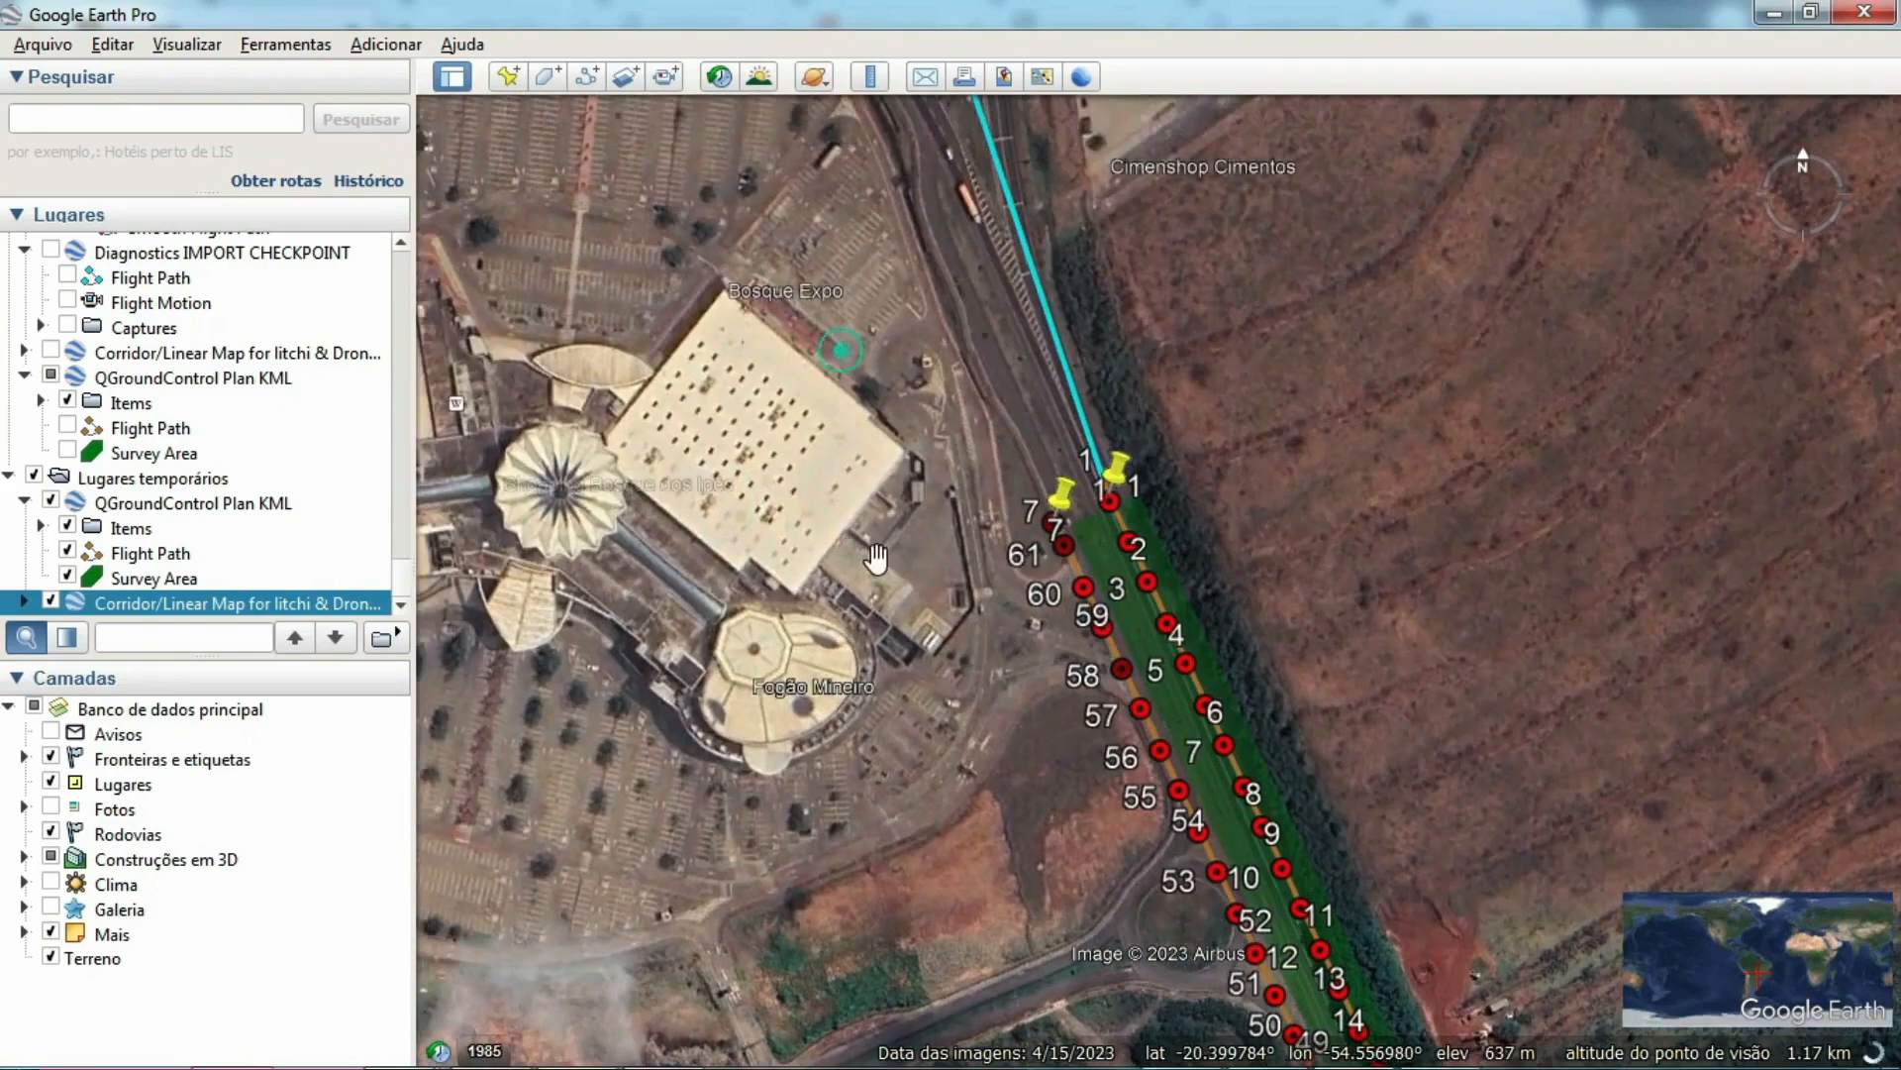
drag(851, 435, 894, 681)
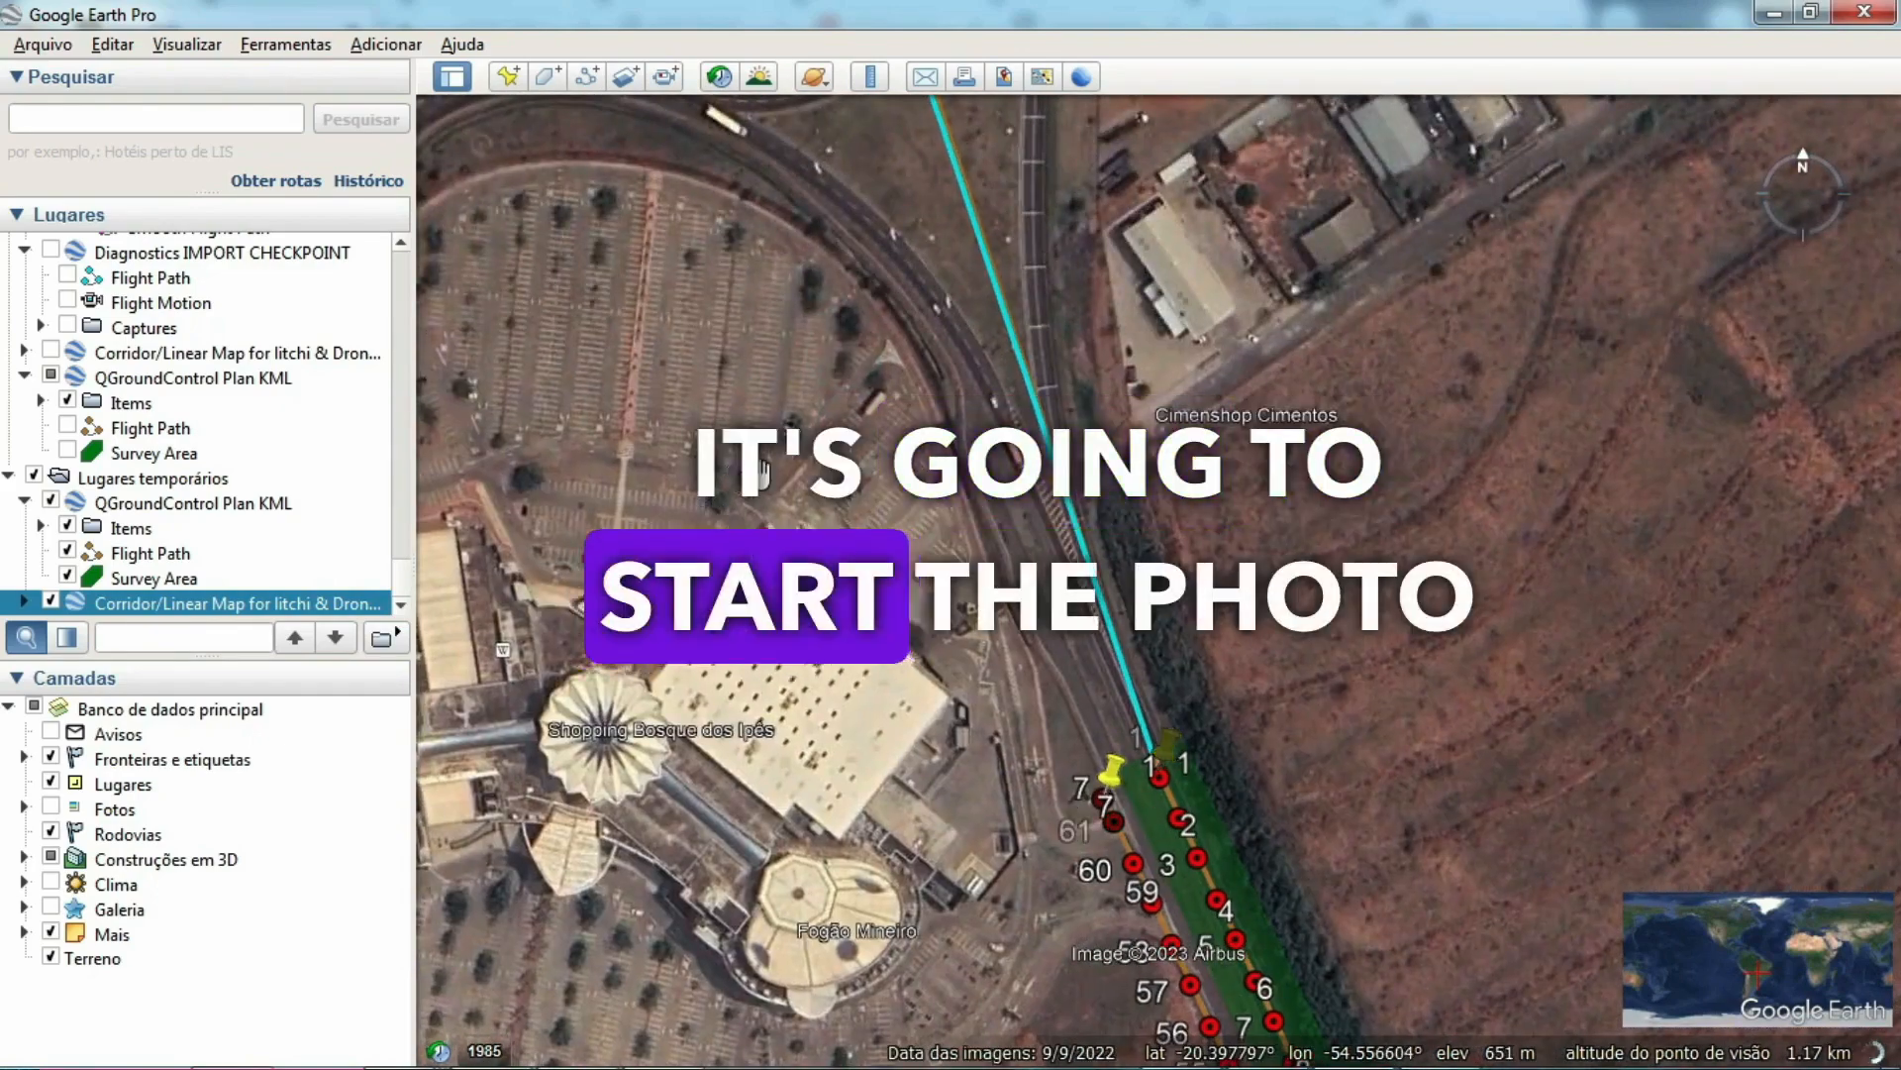
scroll(763, 474, down, 2)
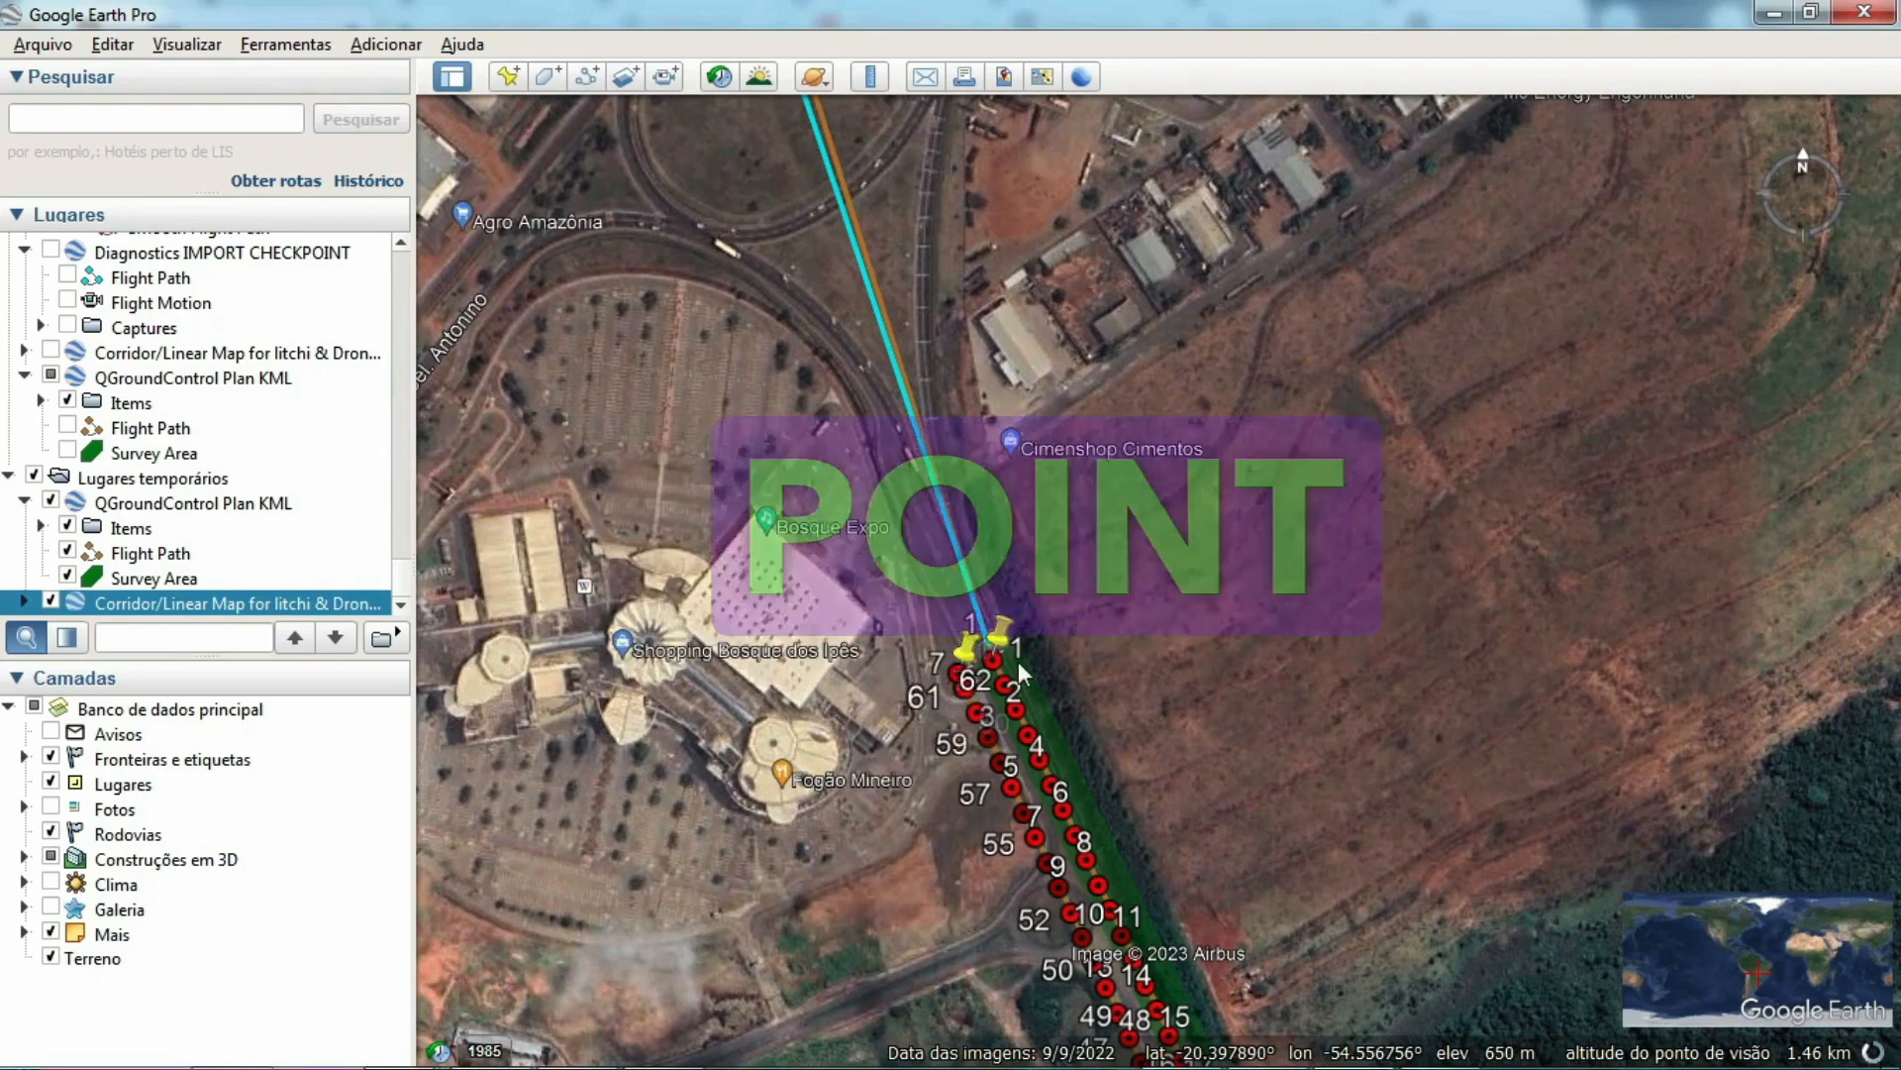
drag(737, 277, 920, 619)
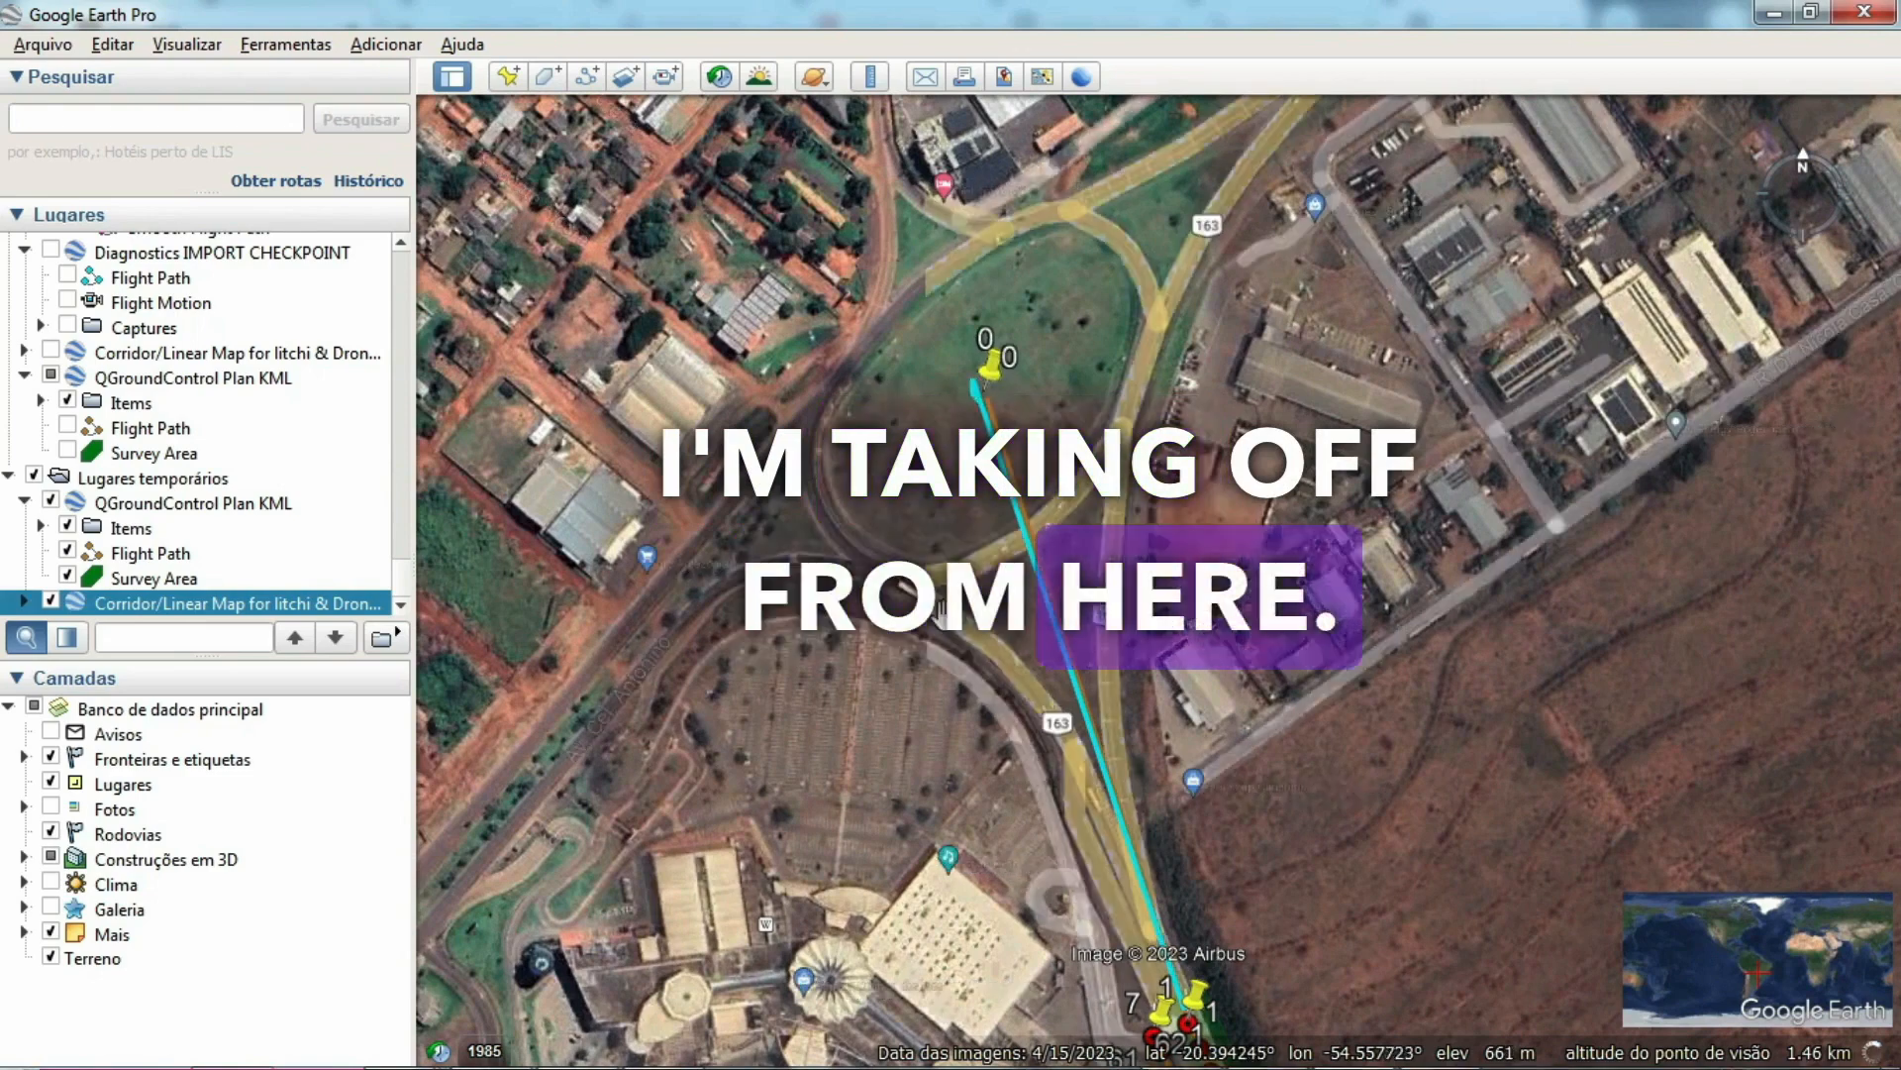
drag(867, 798, 789, 276)
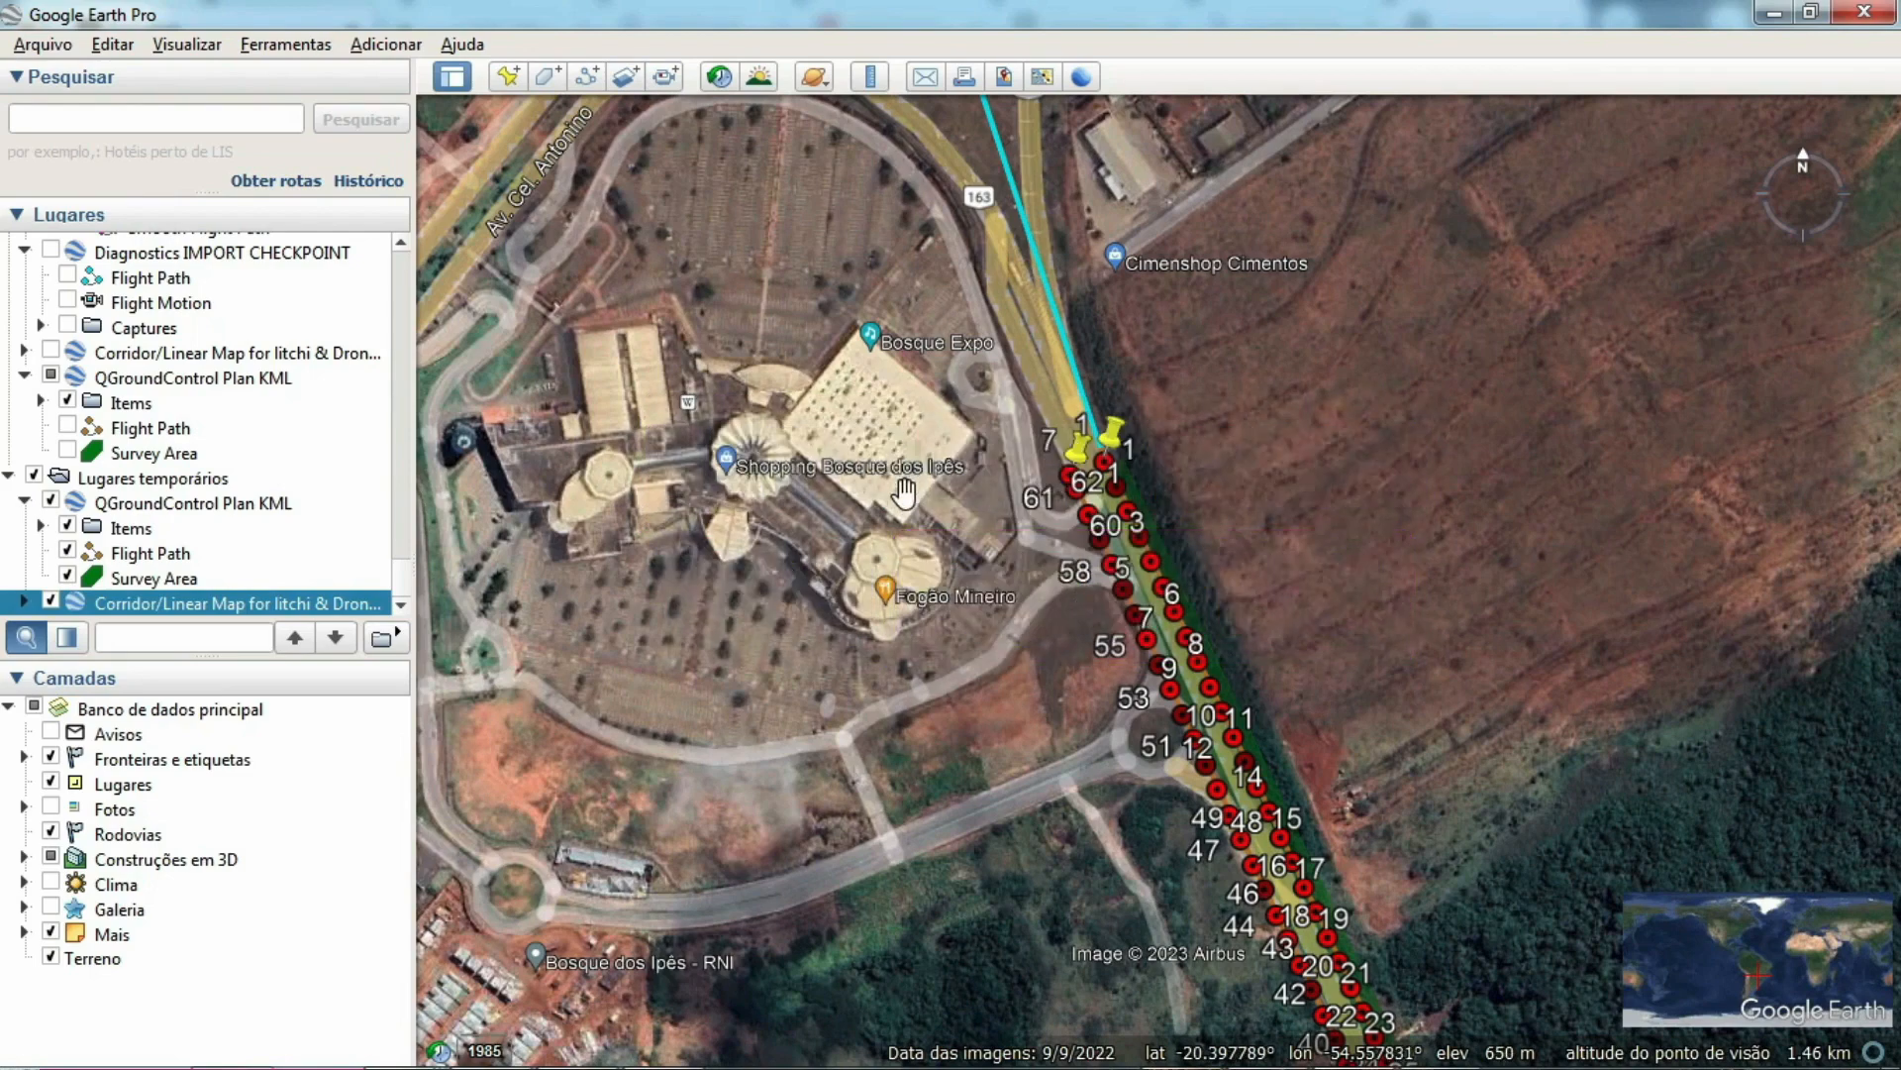
Step: Return to Dronelink, close the mission preview and open checkpoint WP01 to review its altitude settings
mouse_move(665, 1060)
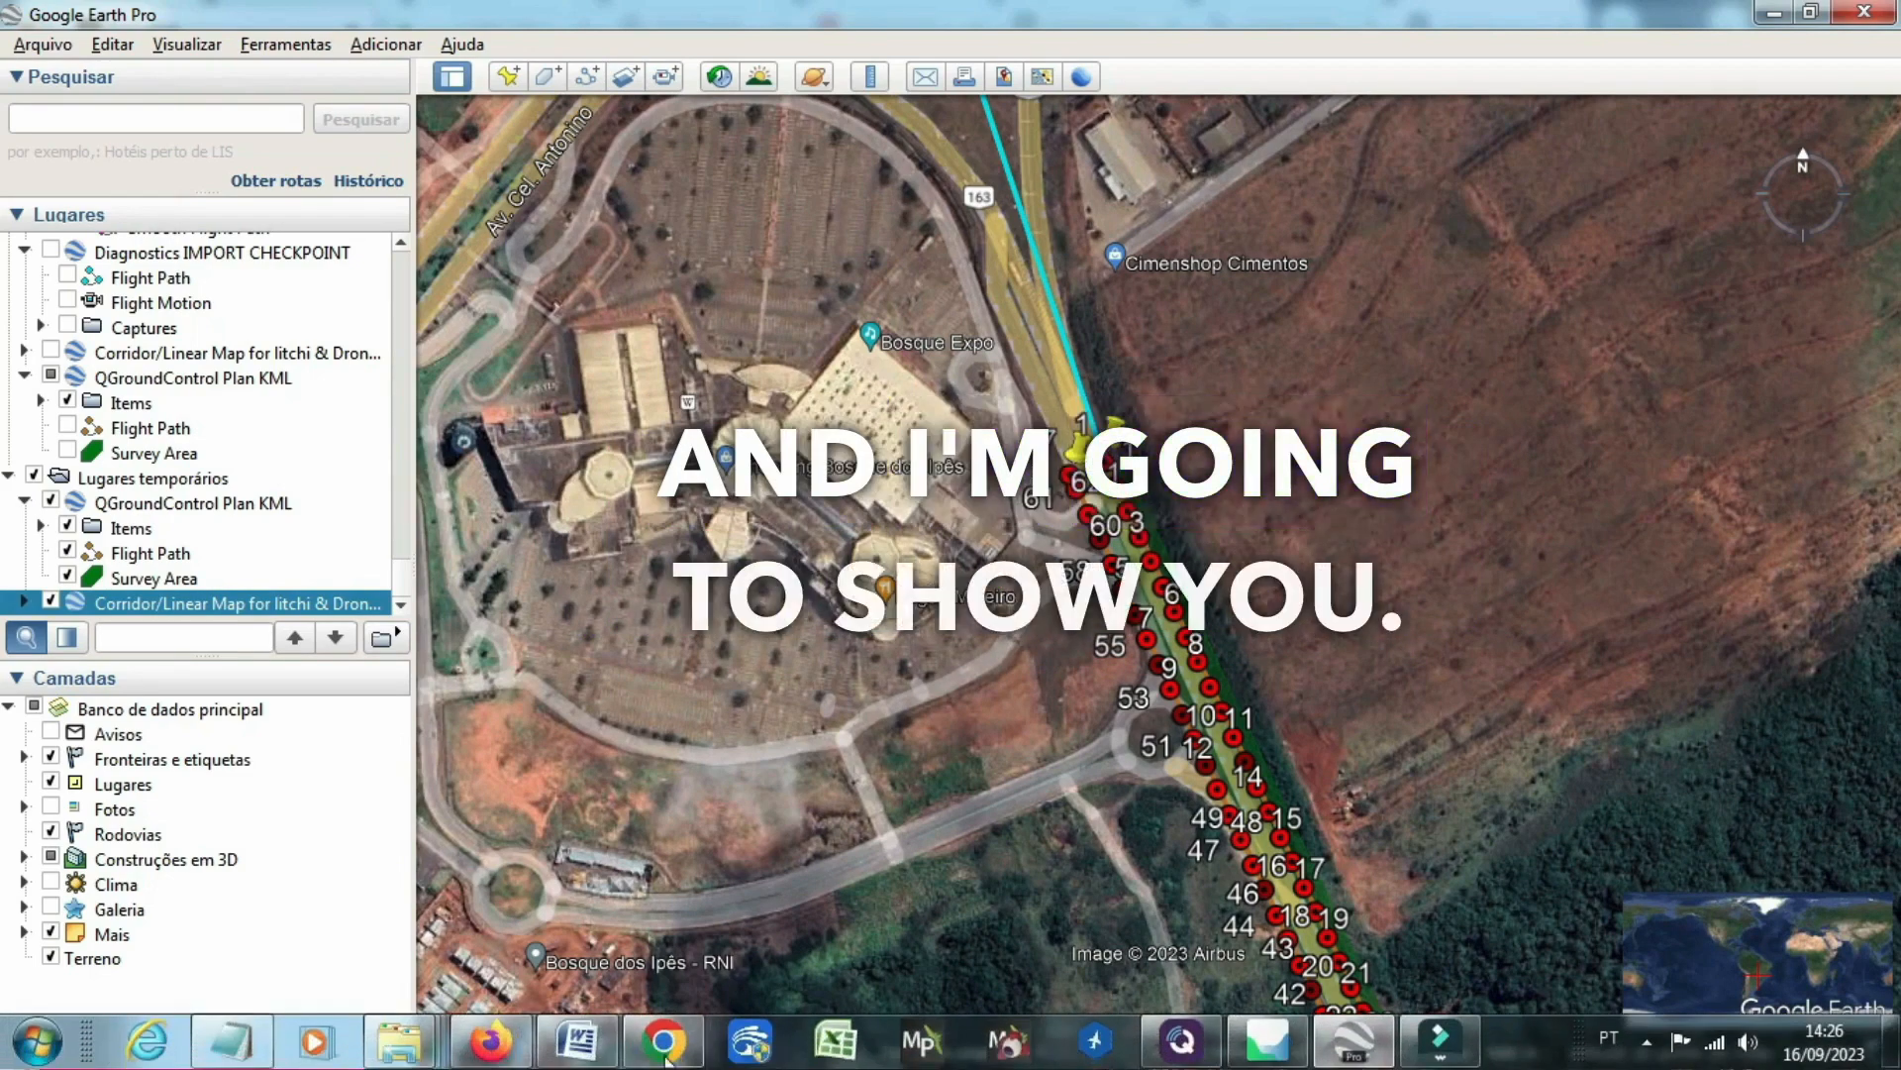
click(490, 1040)
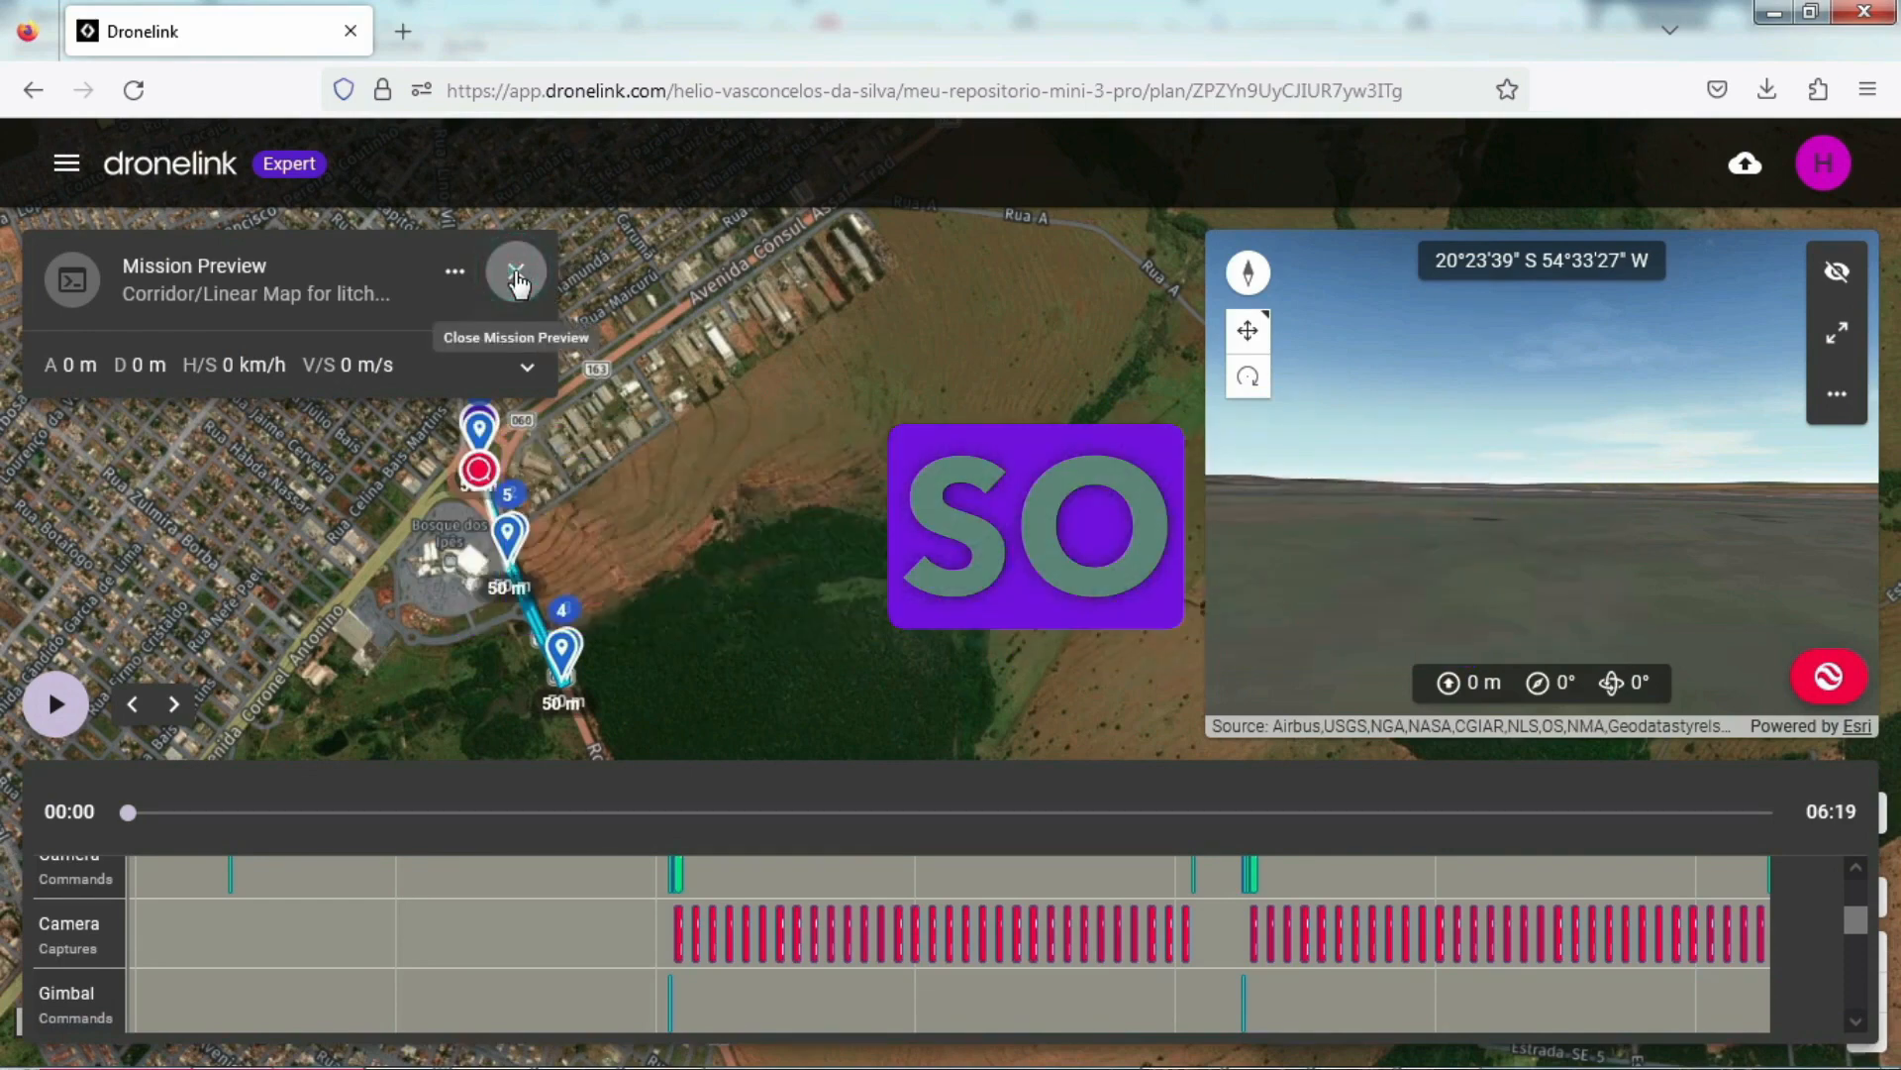
click(516, 279)
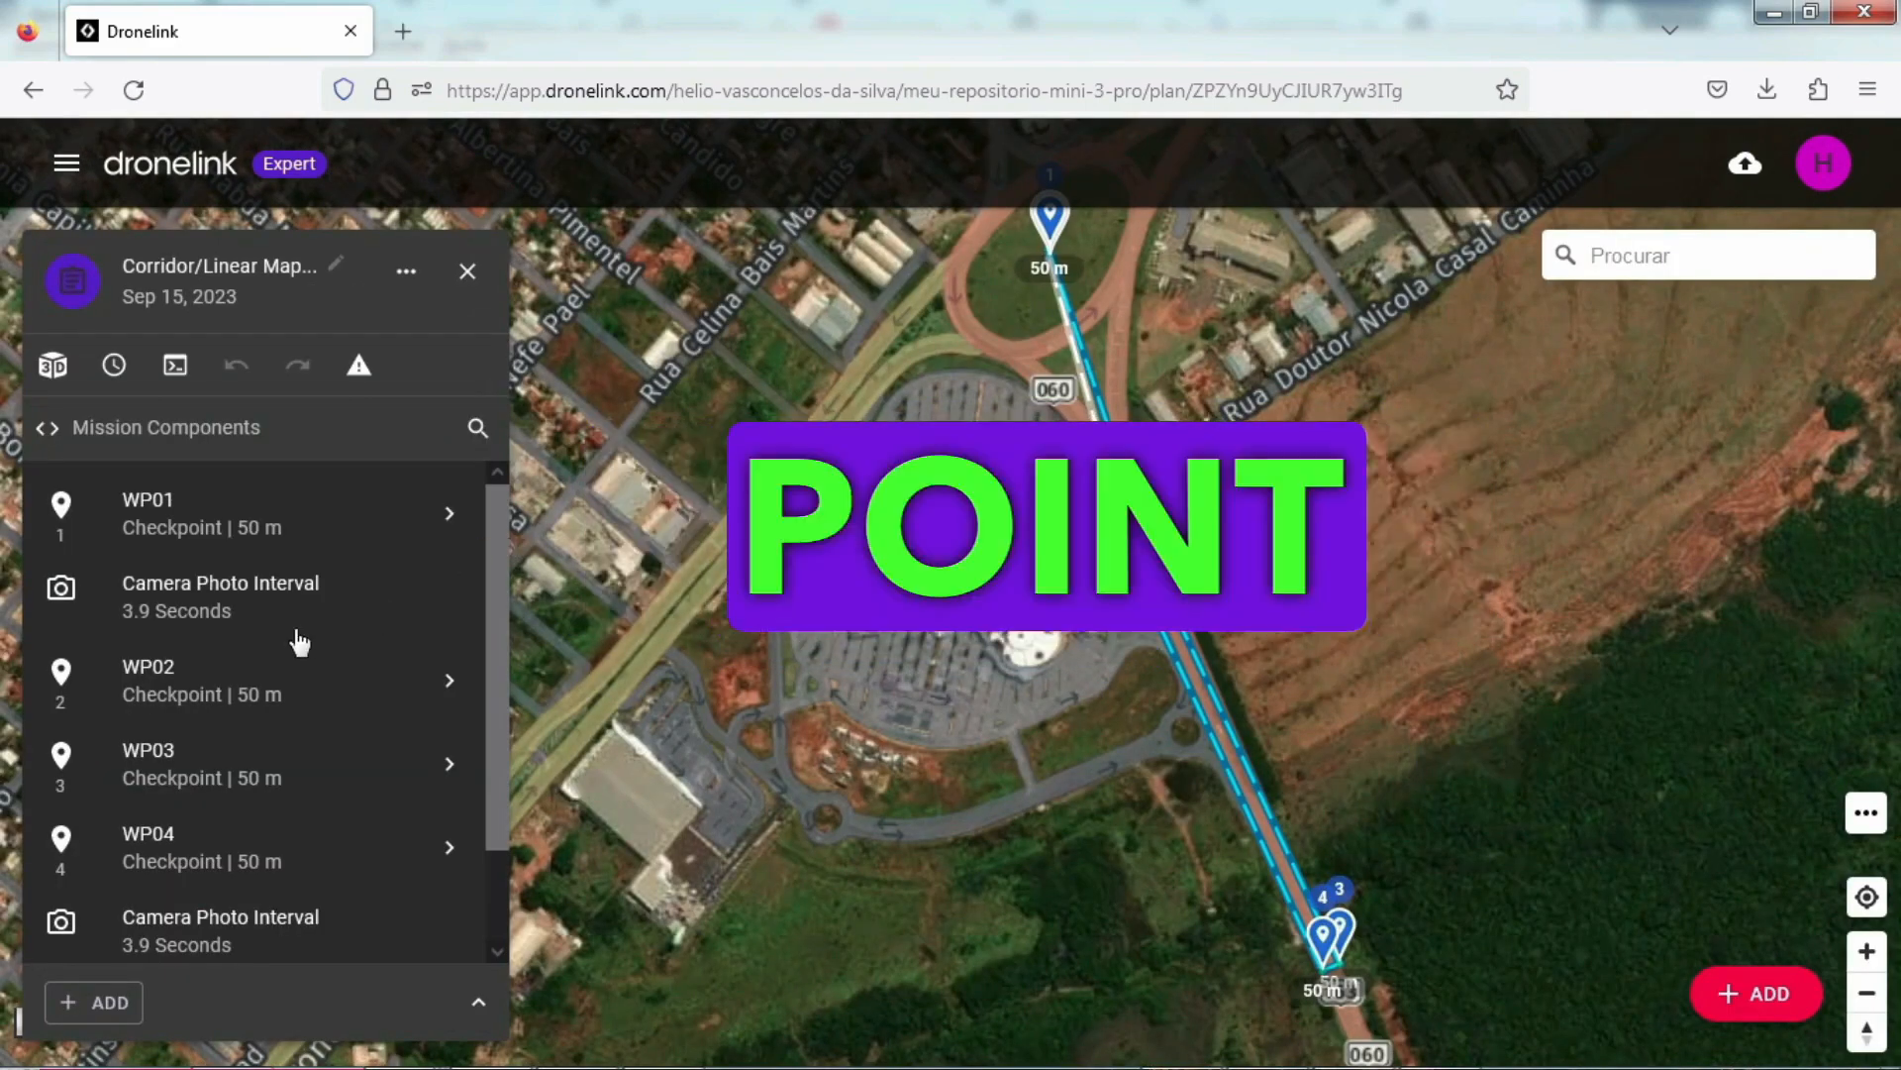
click(182, 519)
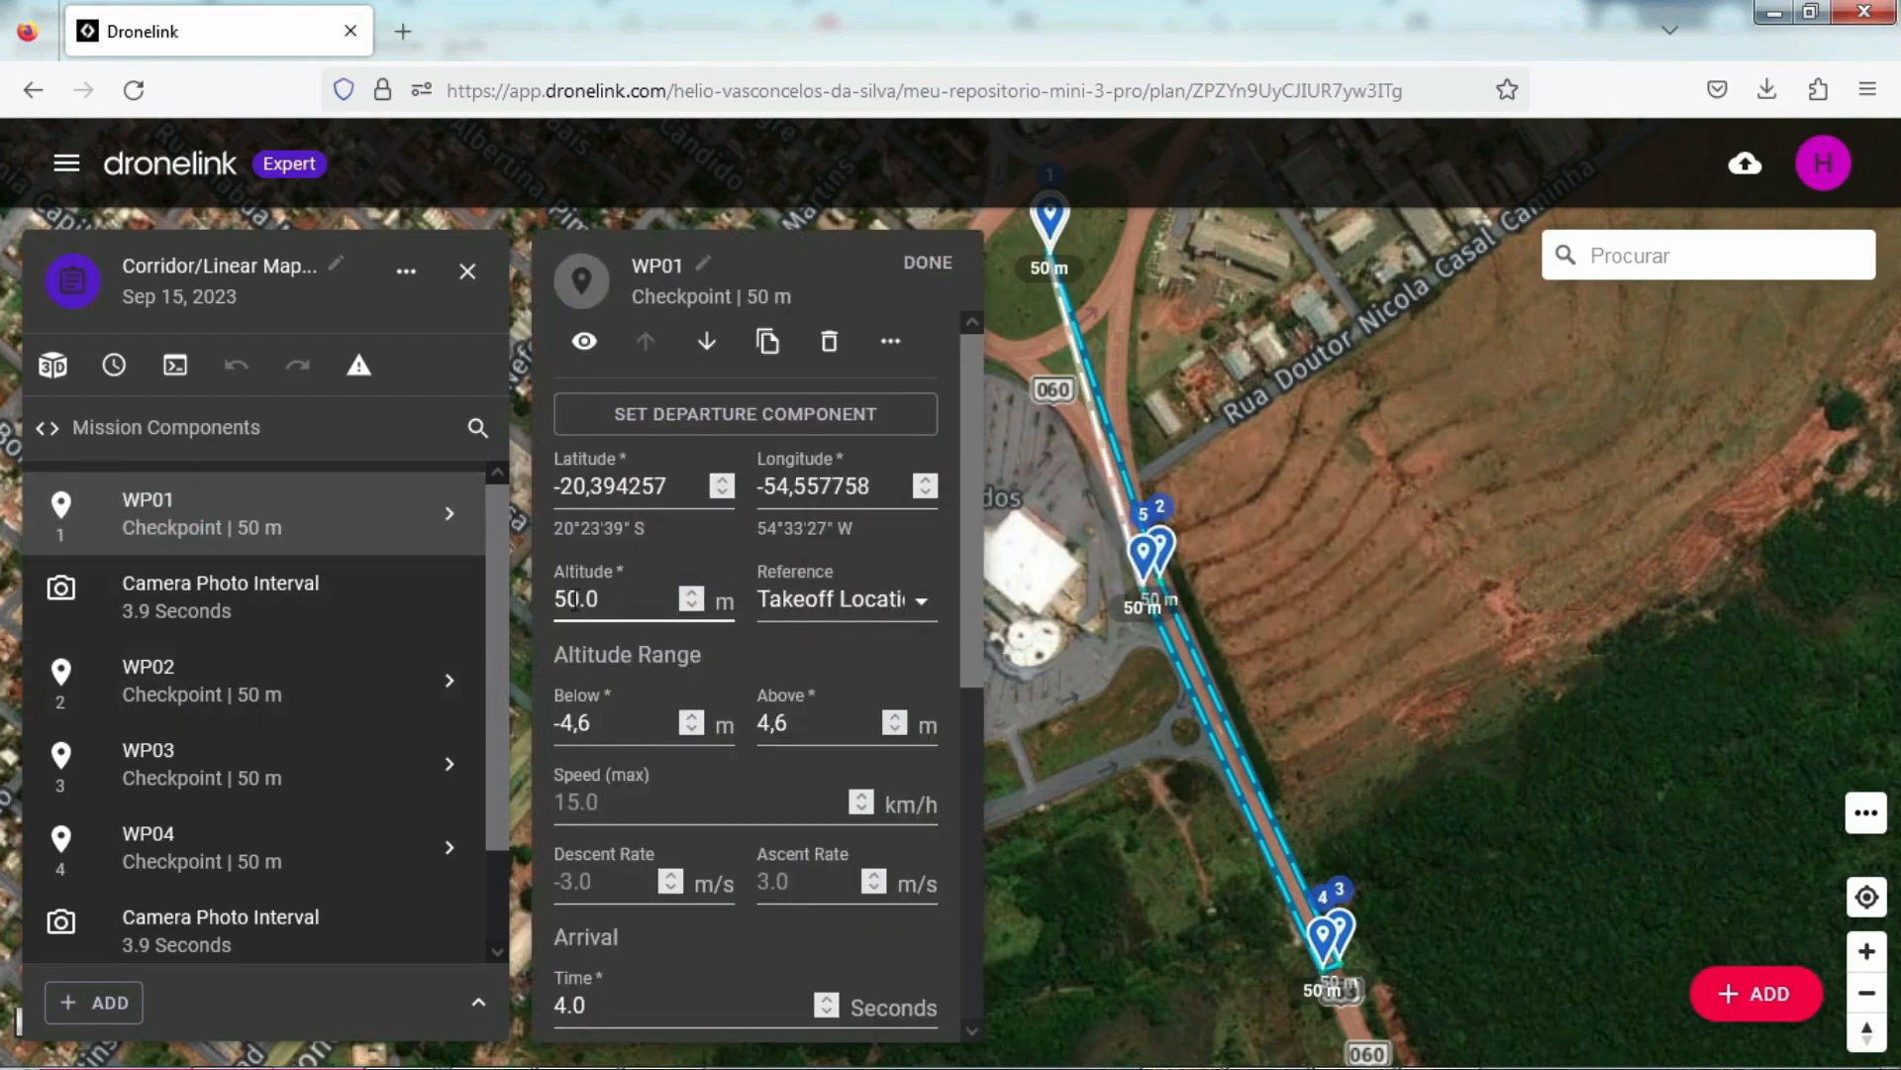
Step: Try to set the altitude reference of checkpoint WP02 to Ground Level
click(259, 670)
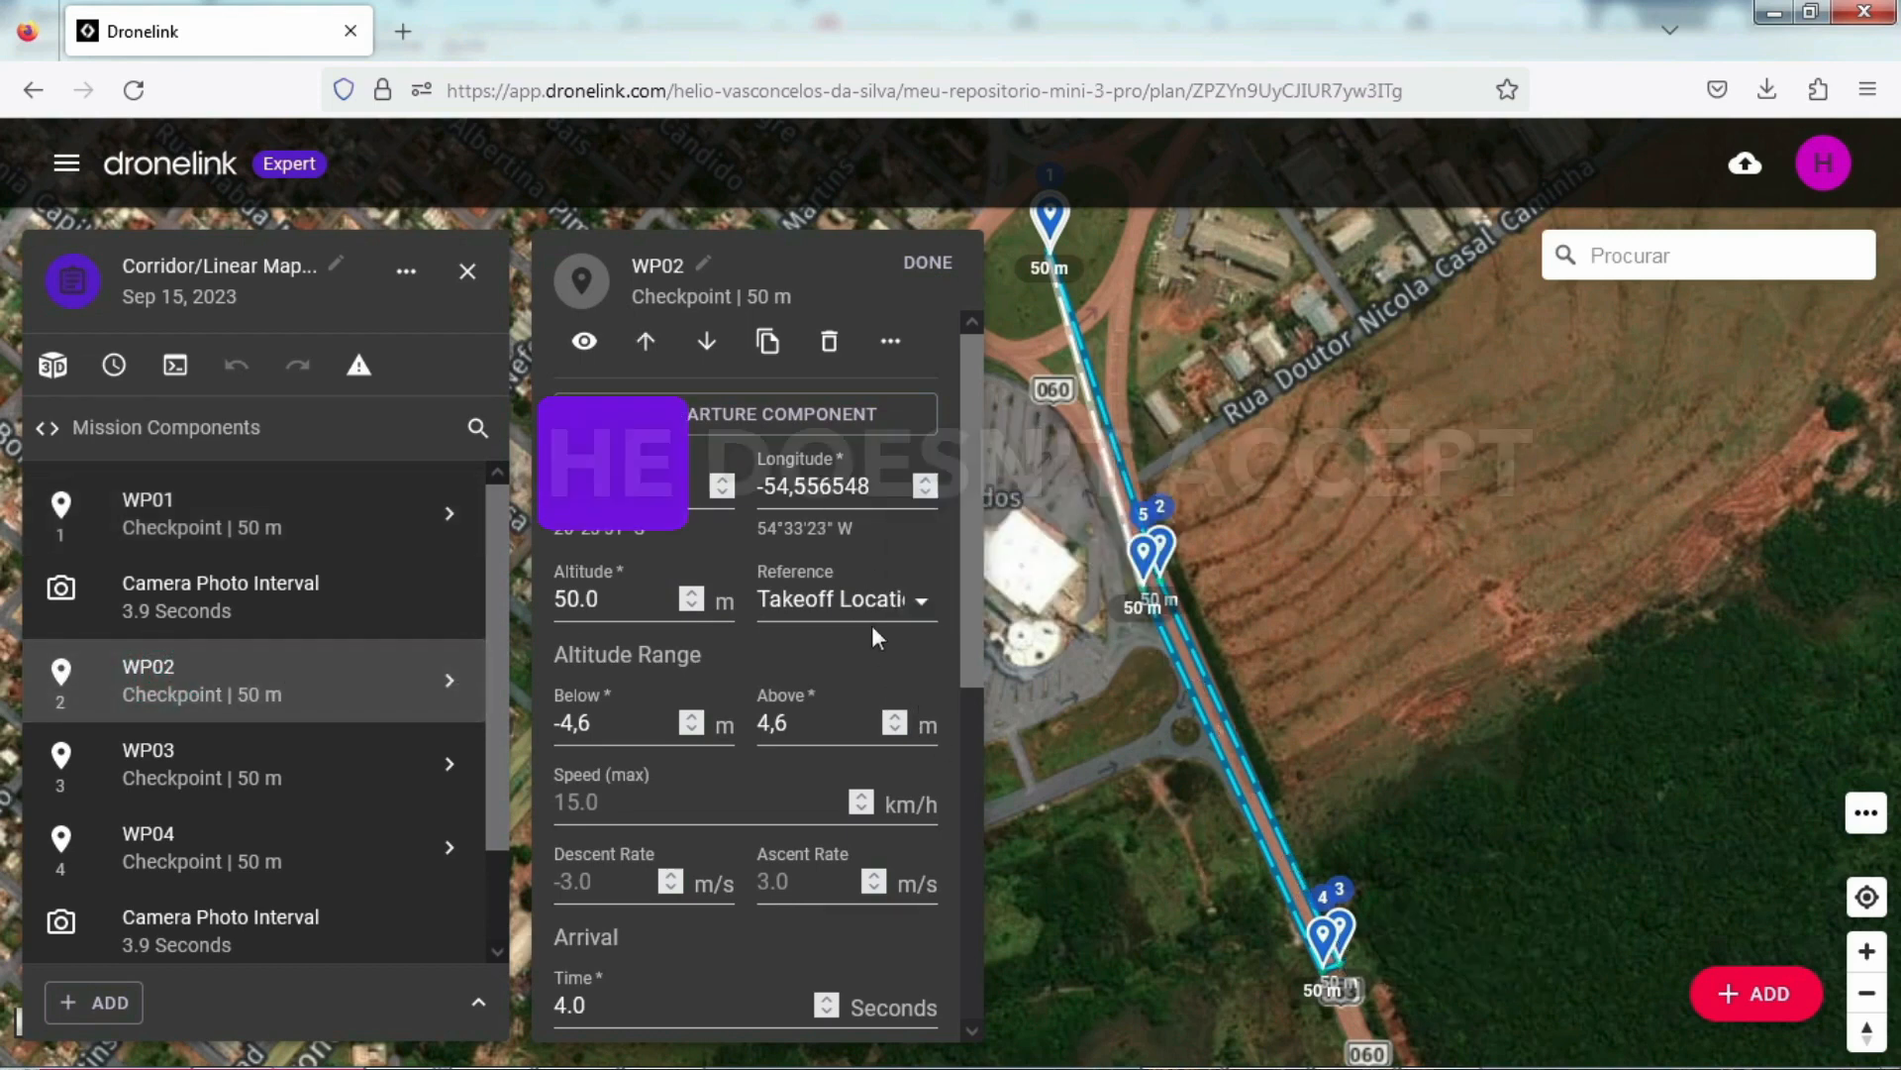
click(912, 604)
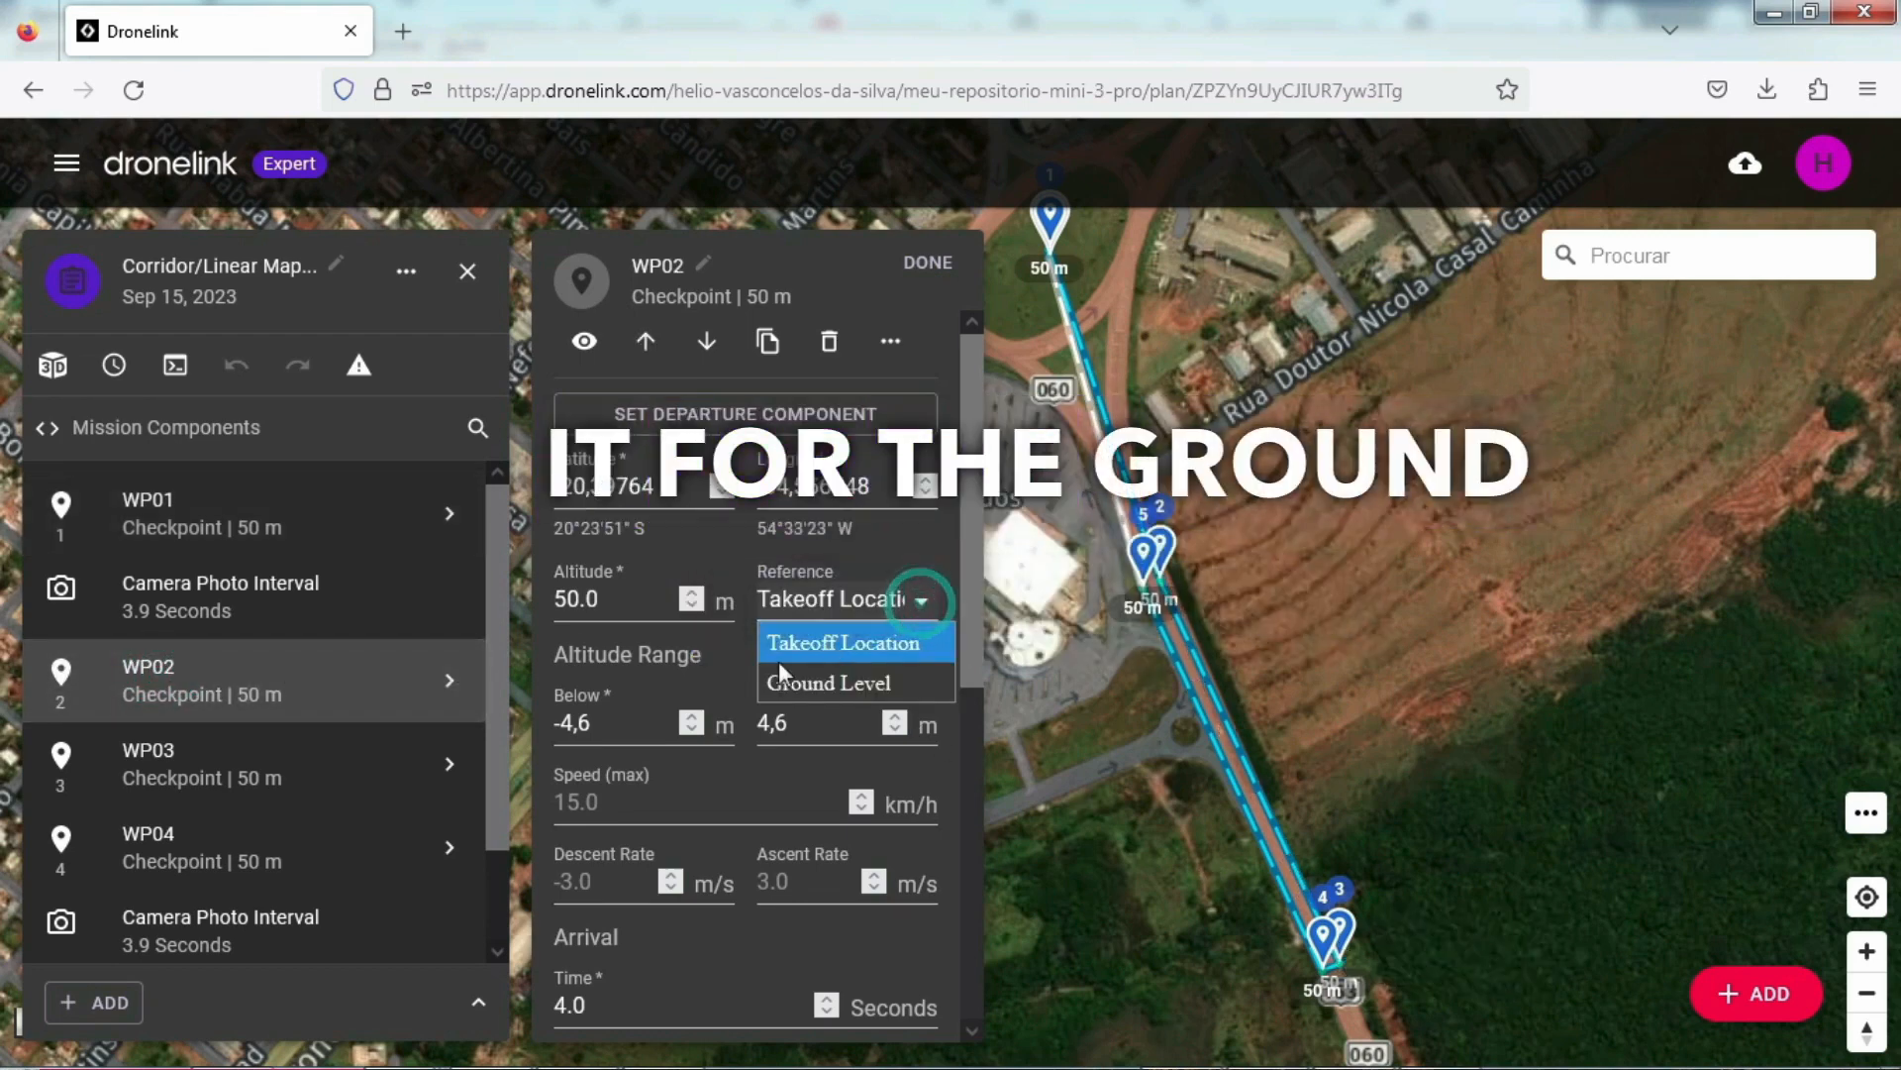
click(845, 683)
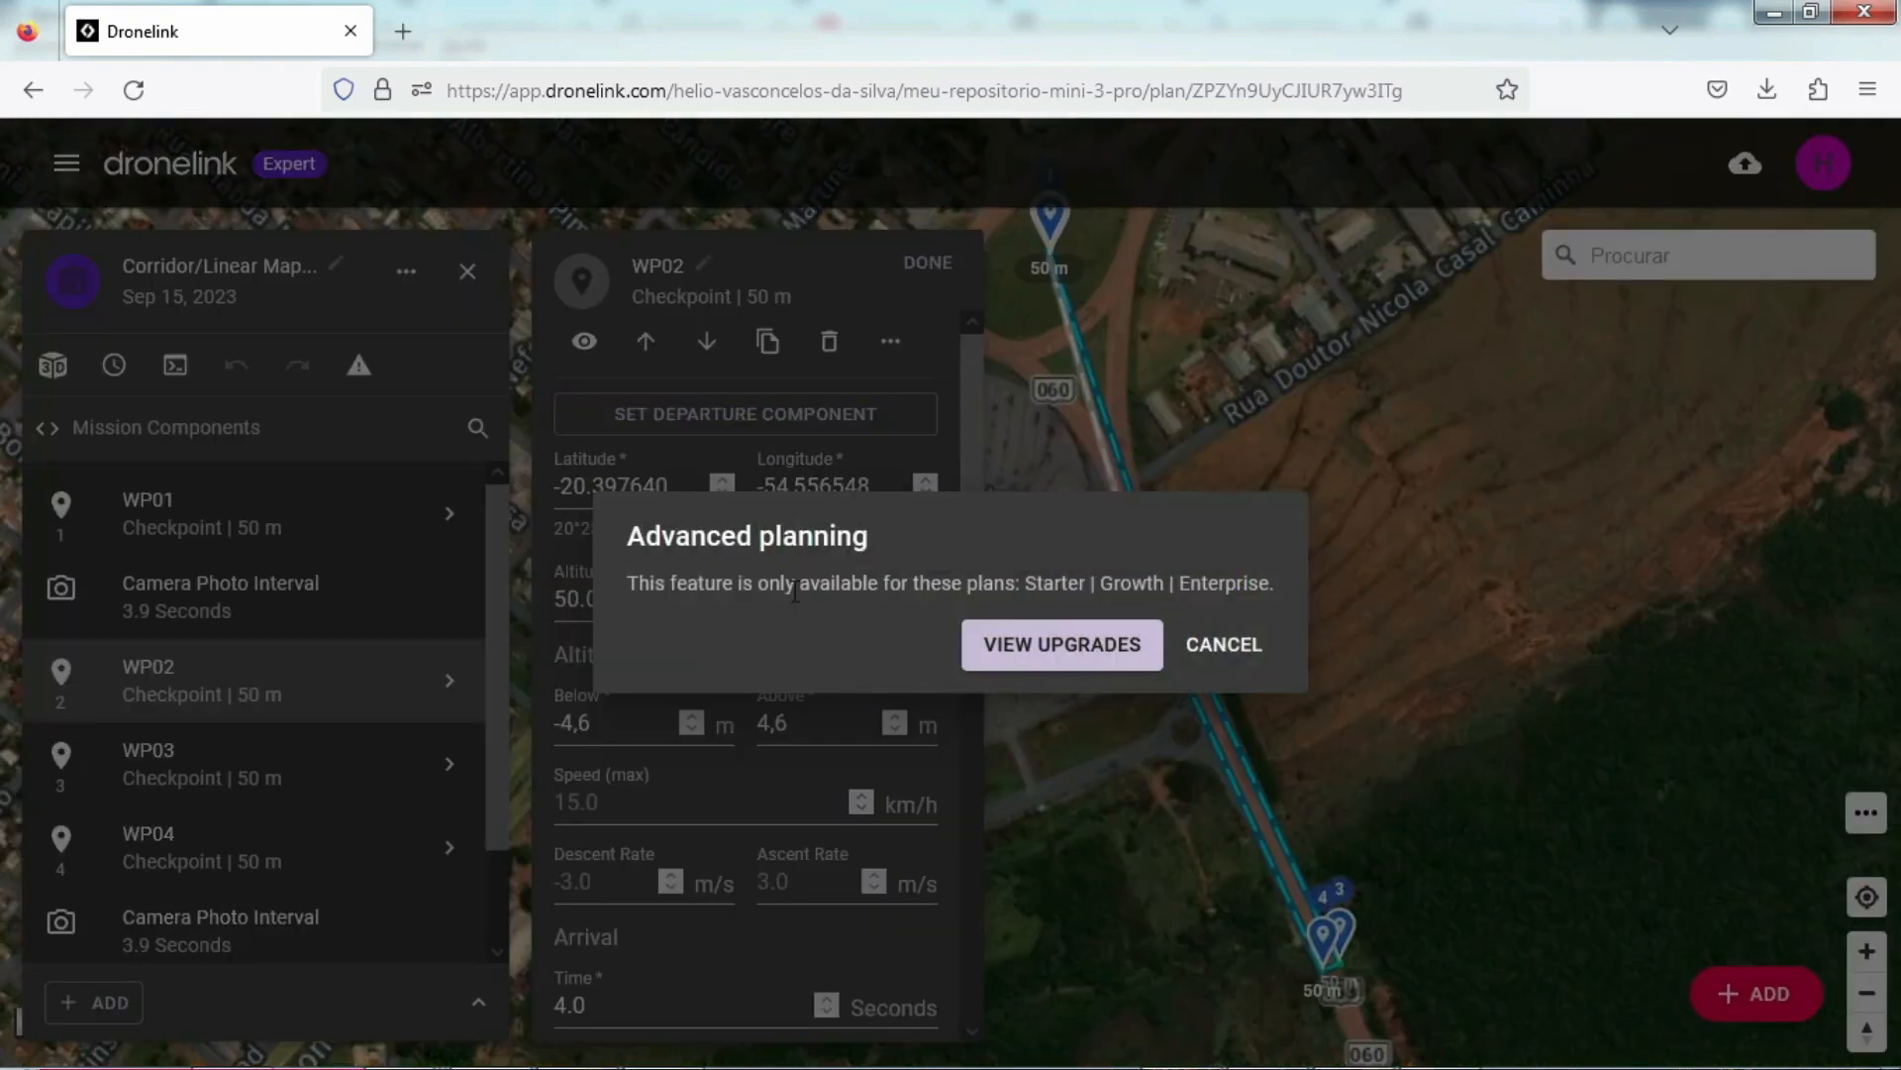
click(1220, 654)
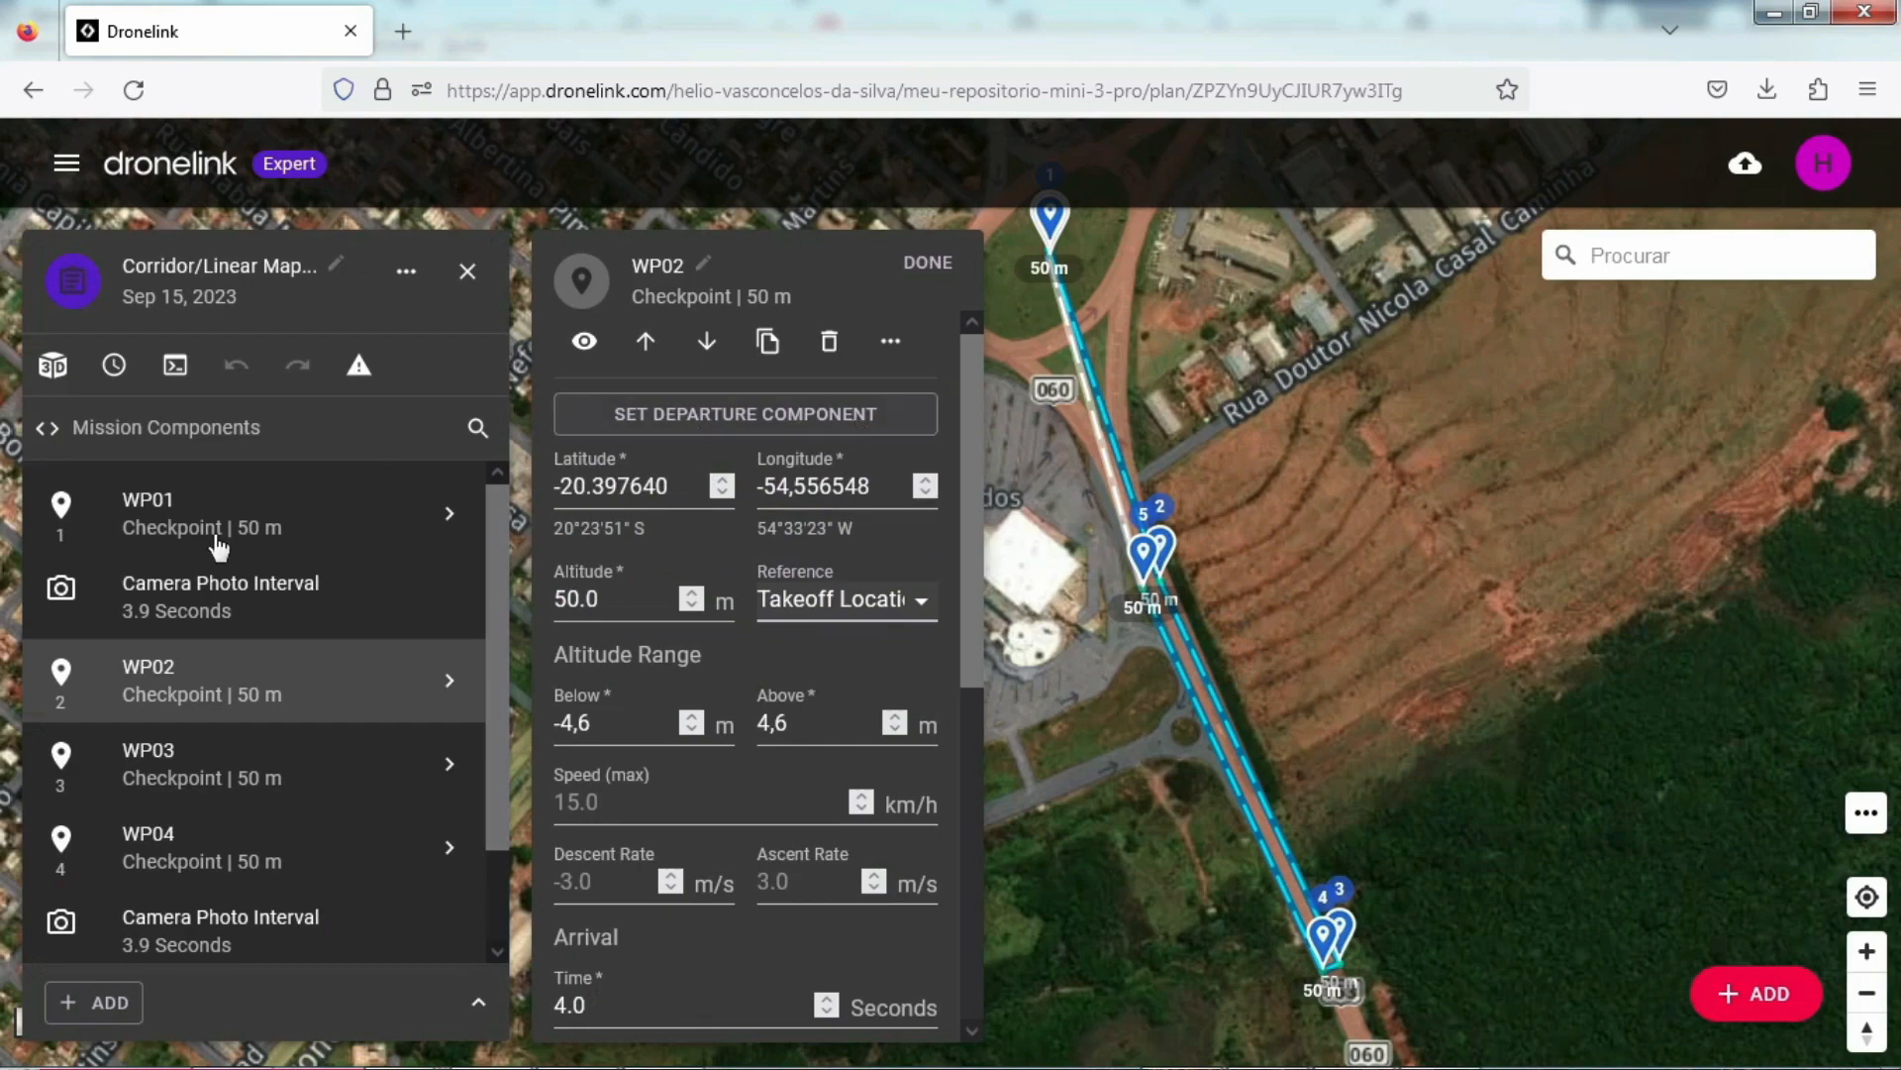
Step: Start the Corridor/Linear Map for litchi & Dronelink mission in the Dronelink flight app
drag(1001, 287, 1096, 446)
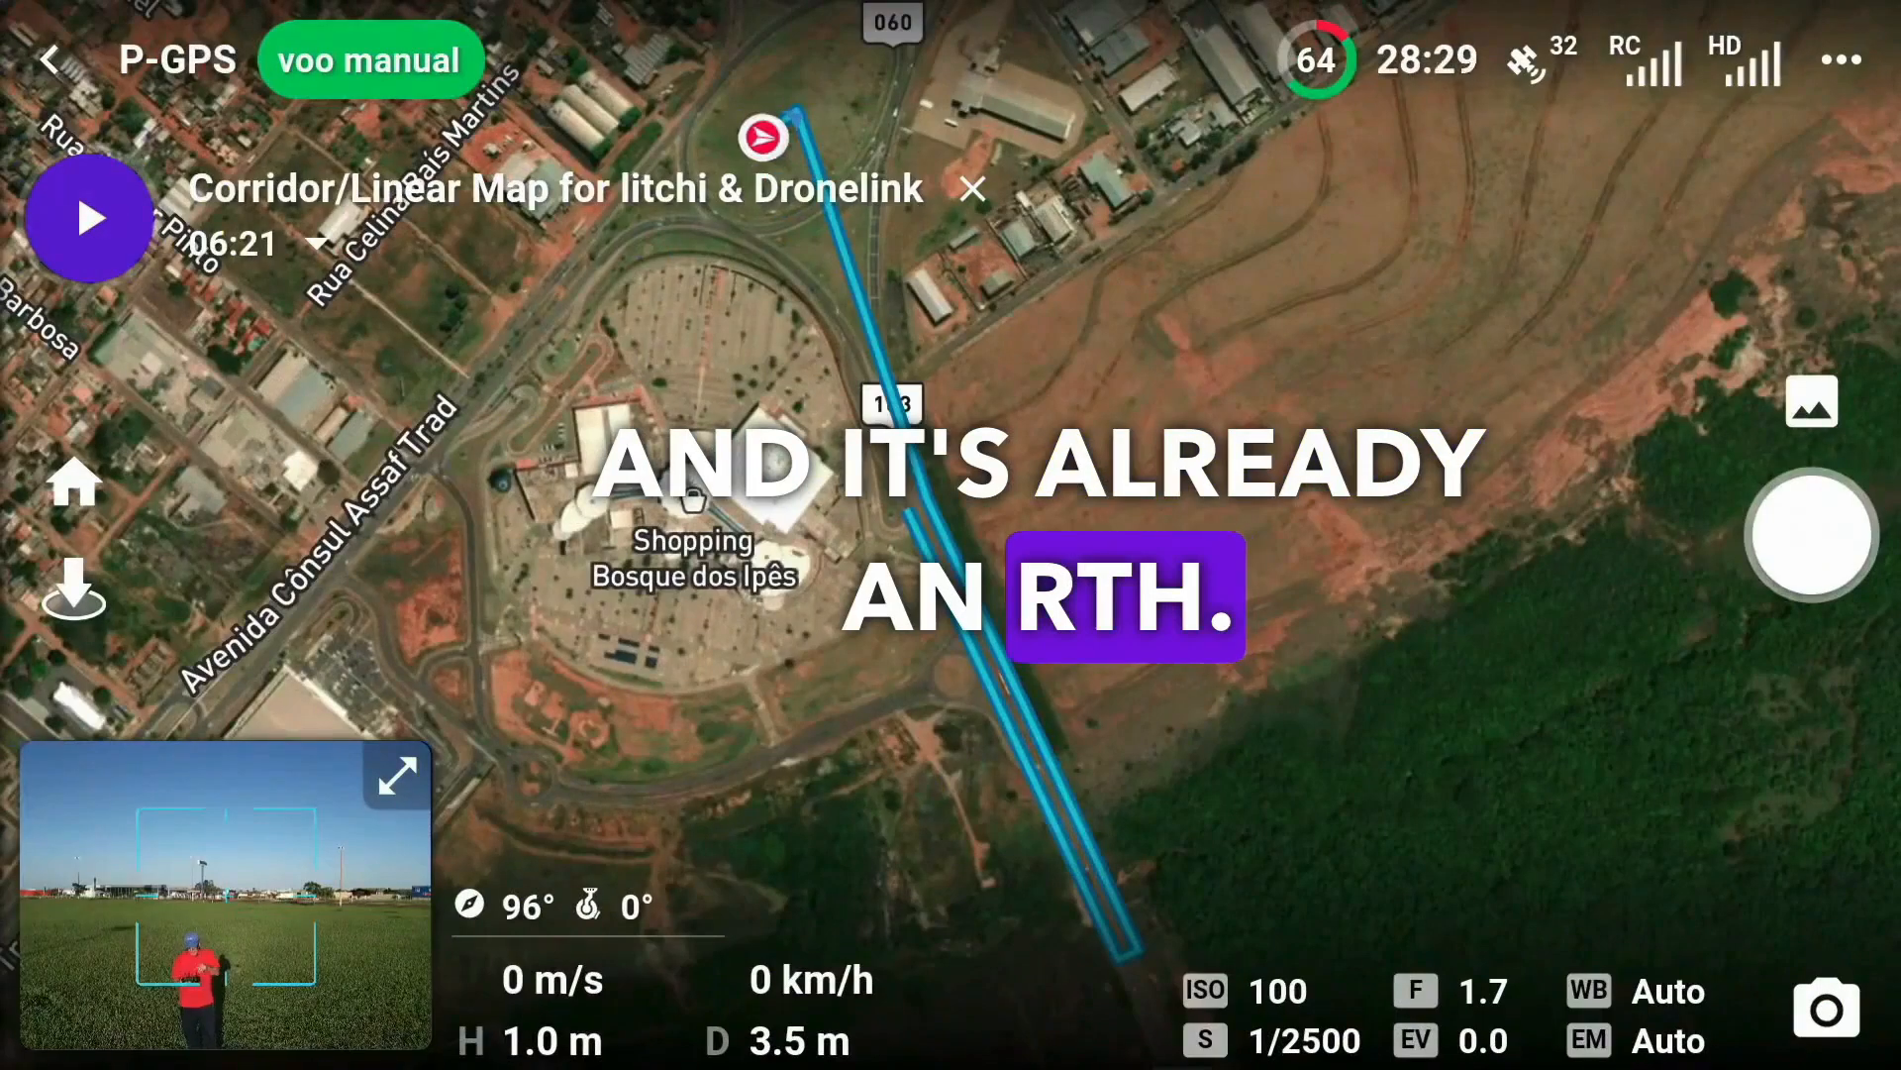
click(90, 218)
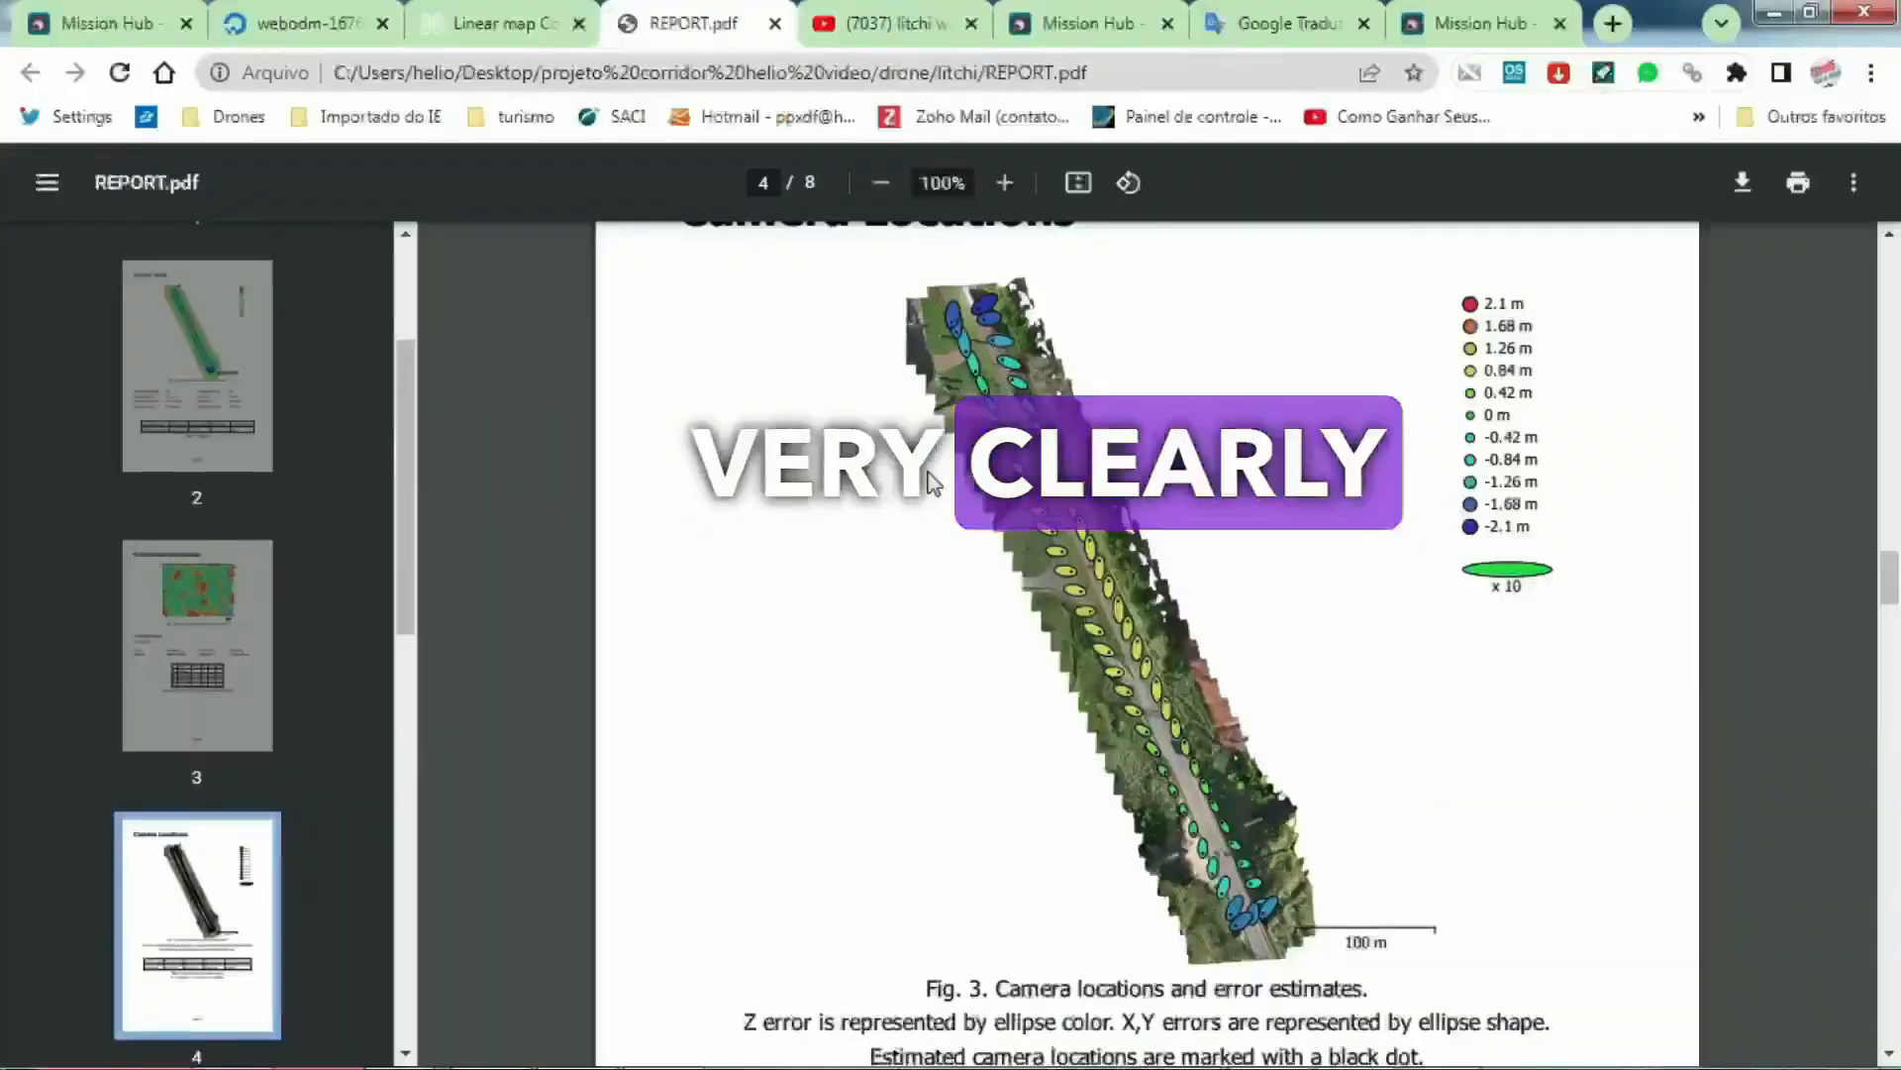
Step: Examine the camera location errors and the digital elevation model in the Litchi corridor's REPORT.pdf
scroll(931, 482, up, 3)
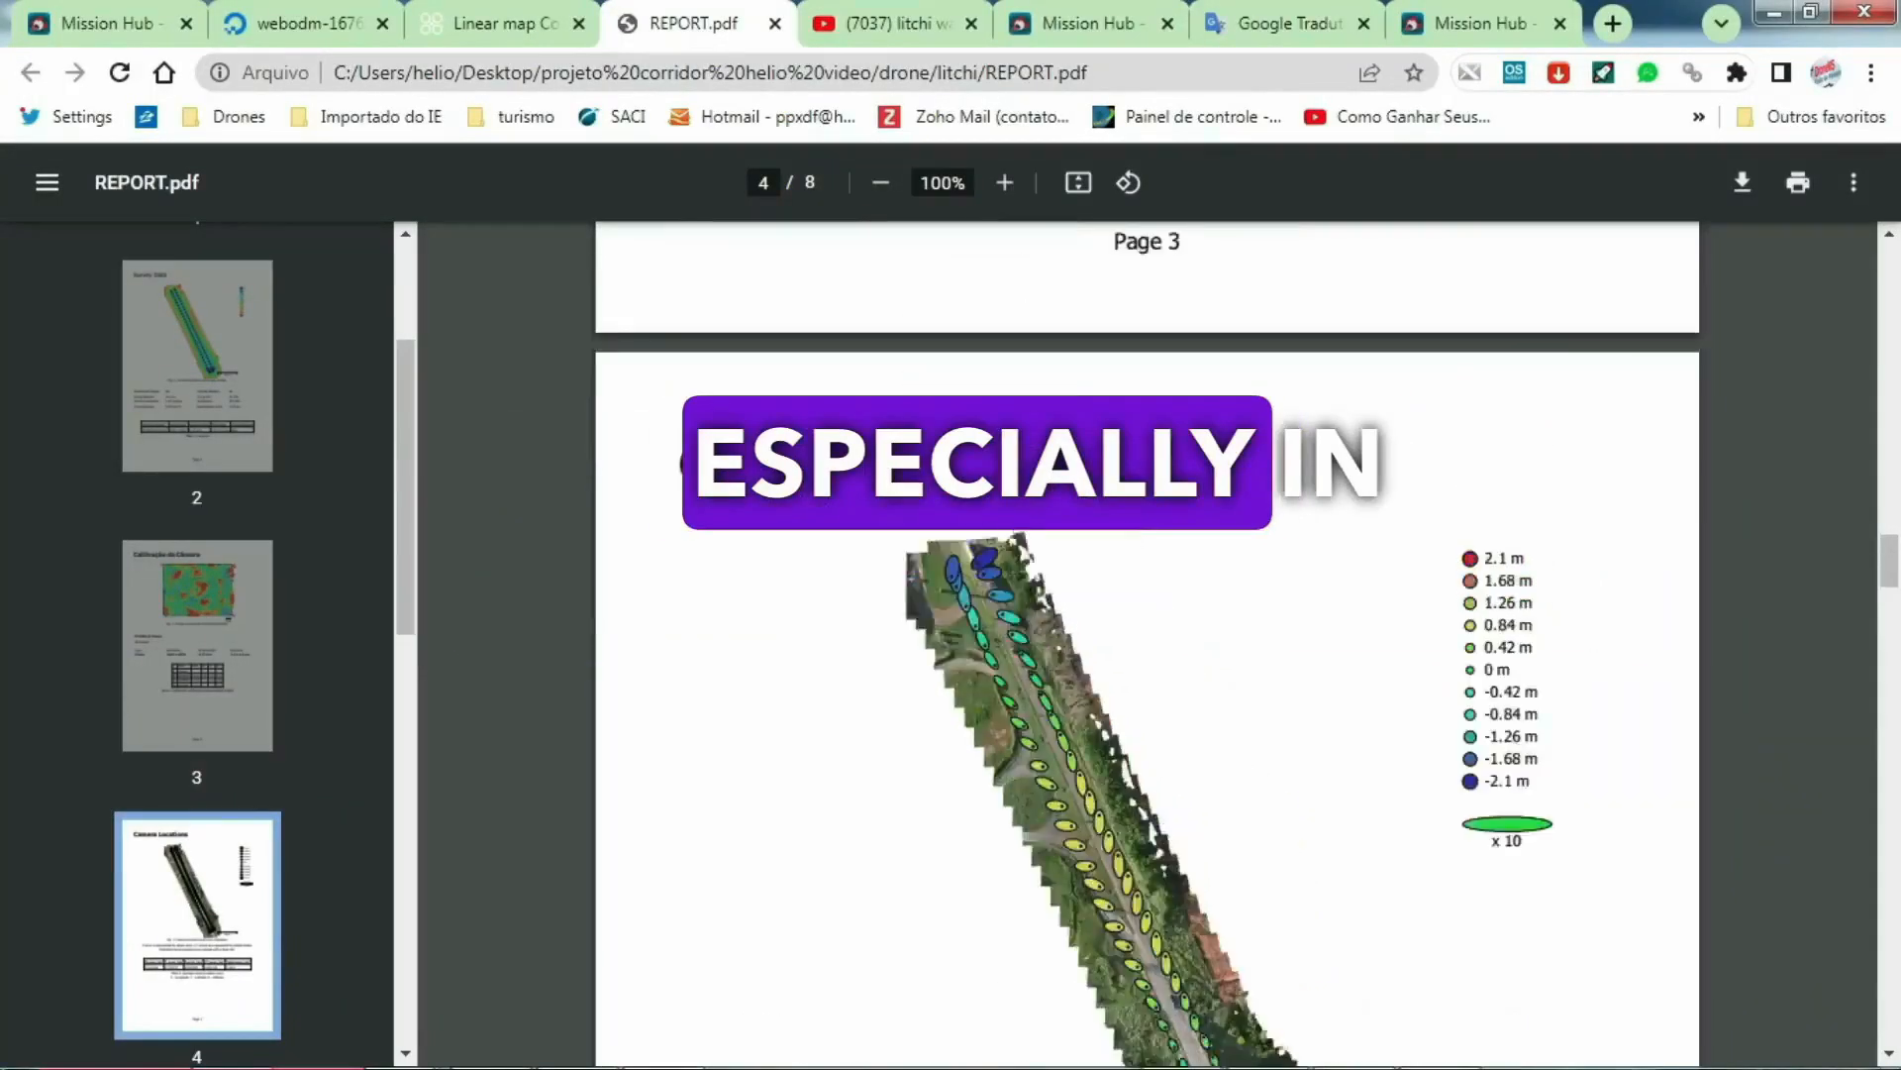
scroll(1496, 469, up, 20)
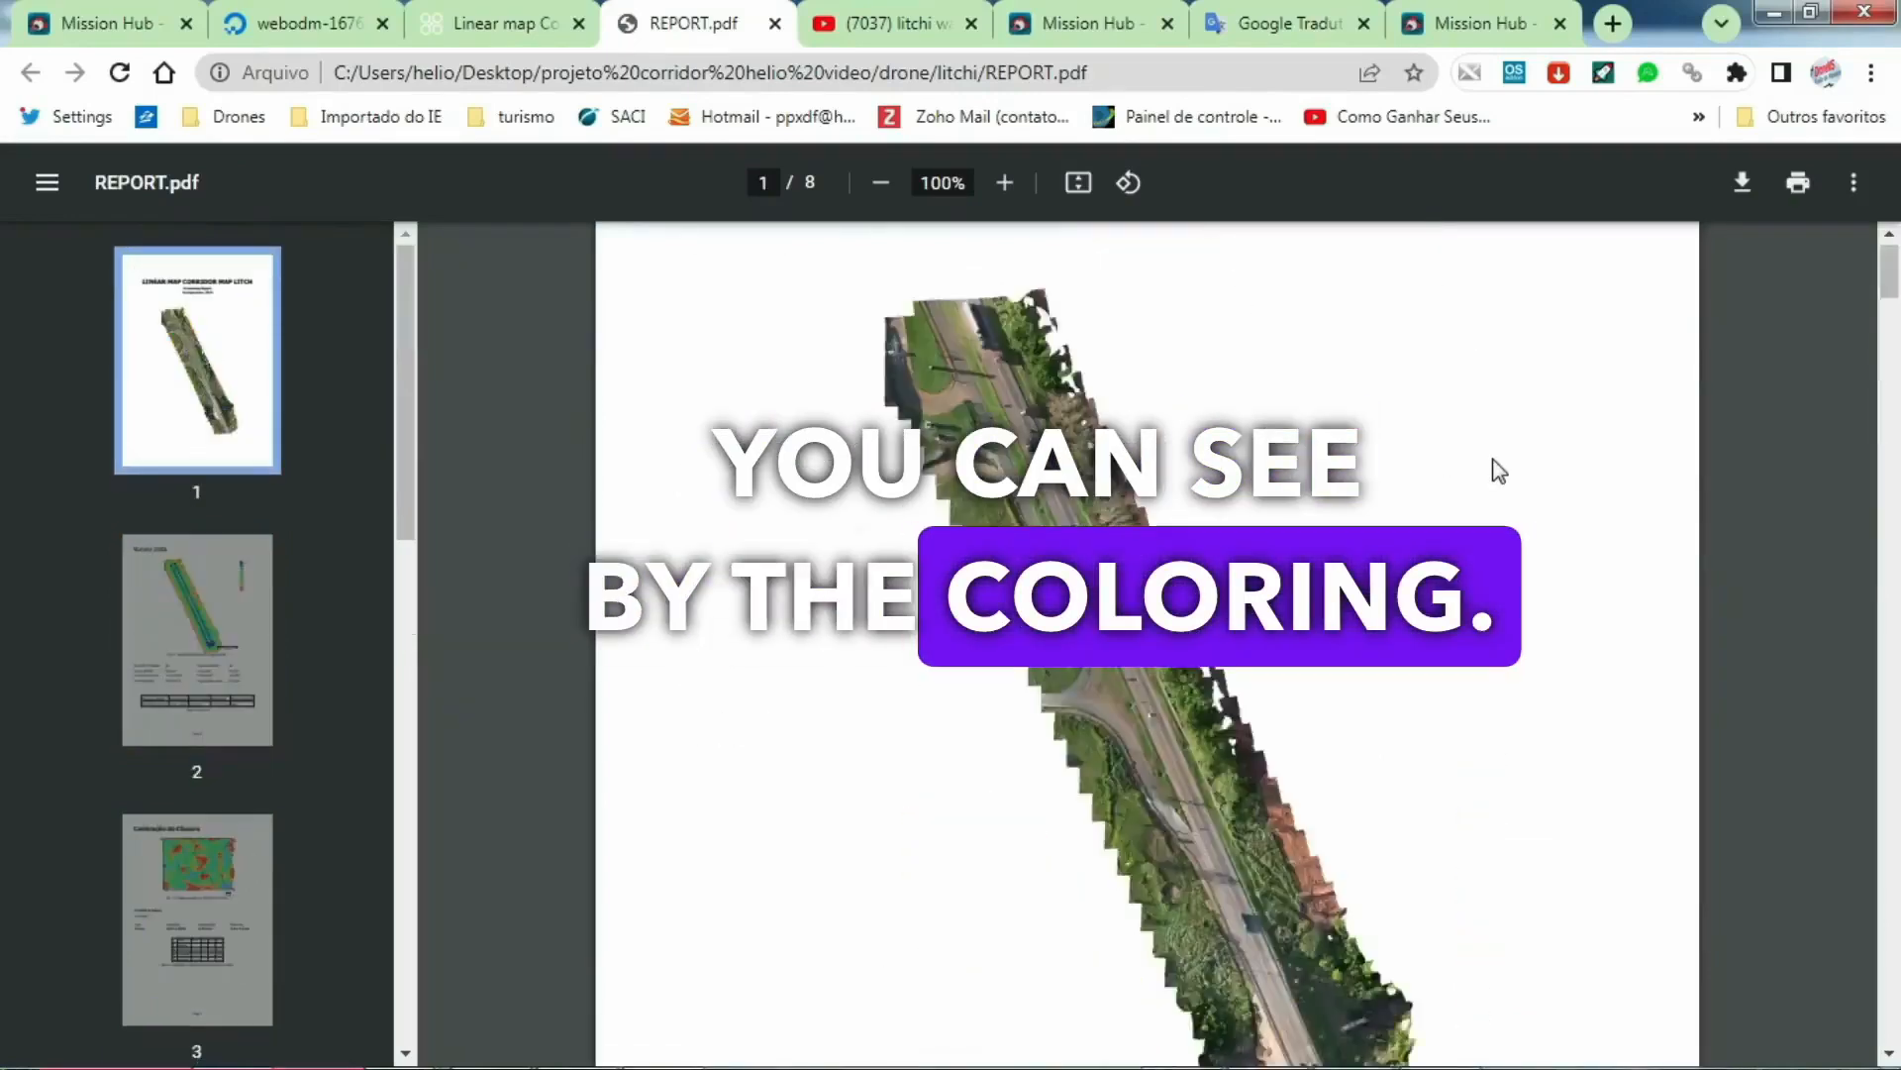
scroll(1491, 466, up, 3)
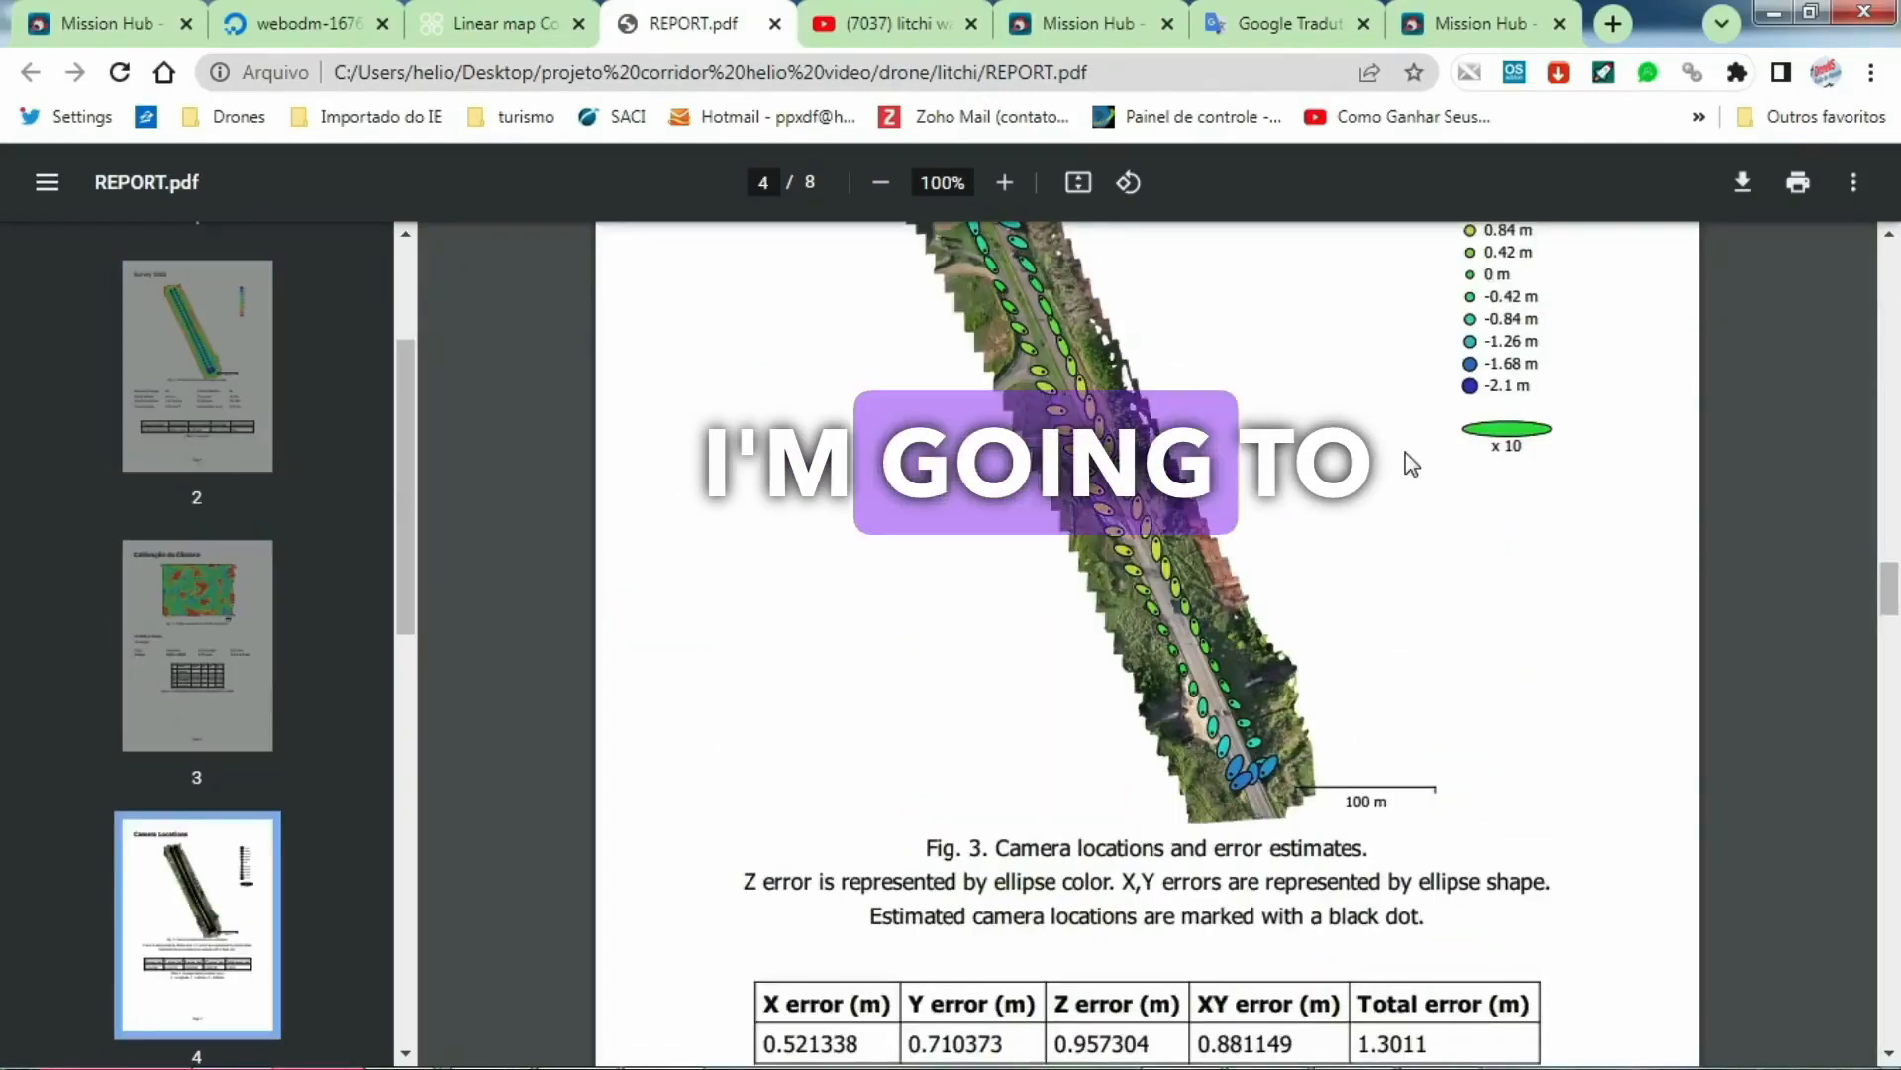
scroll(1405, 467, down, 7)
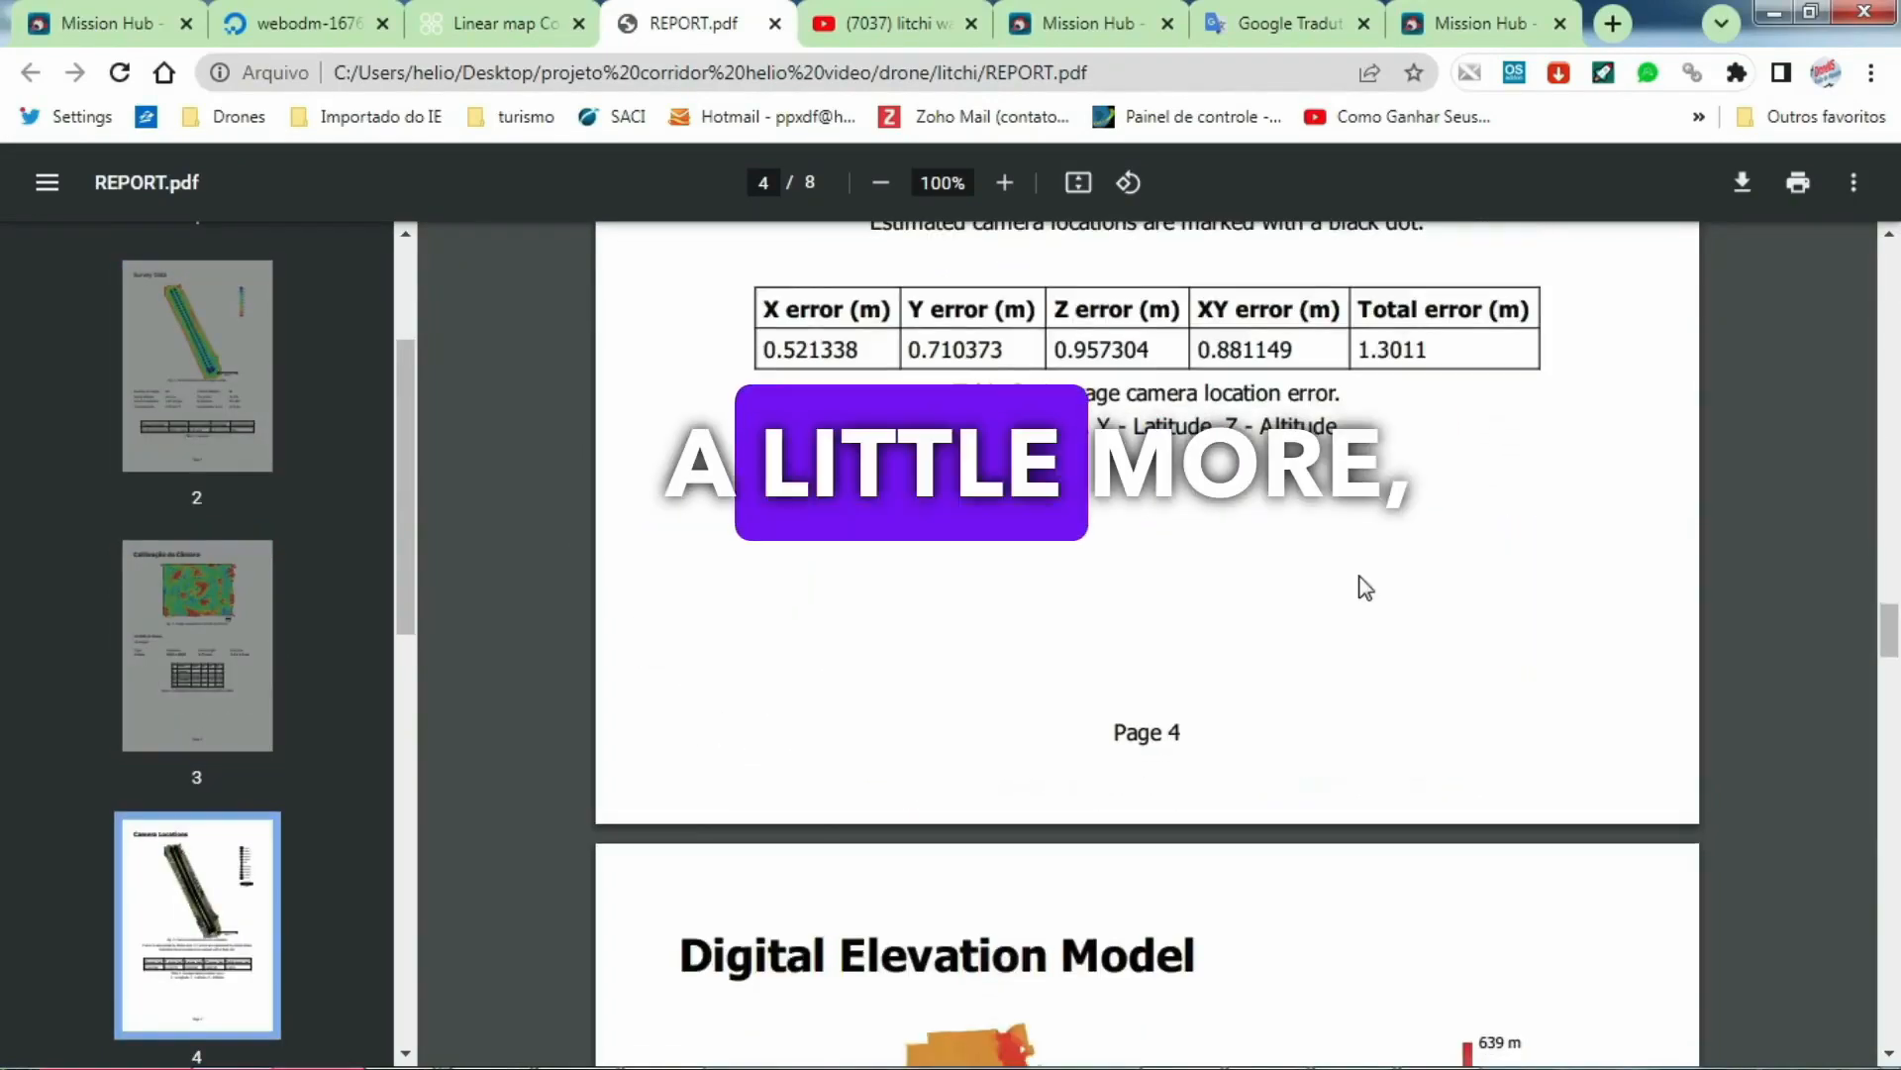
scroll(1366, 588, down, 9)
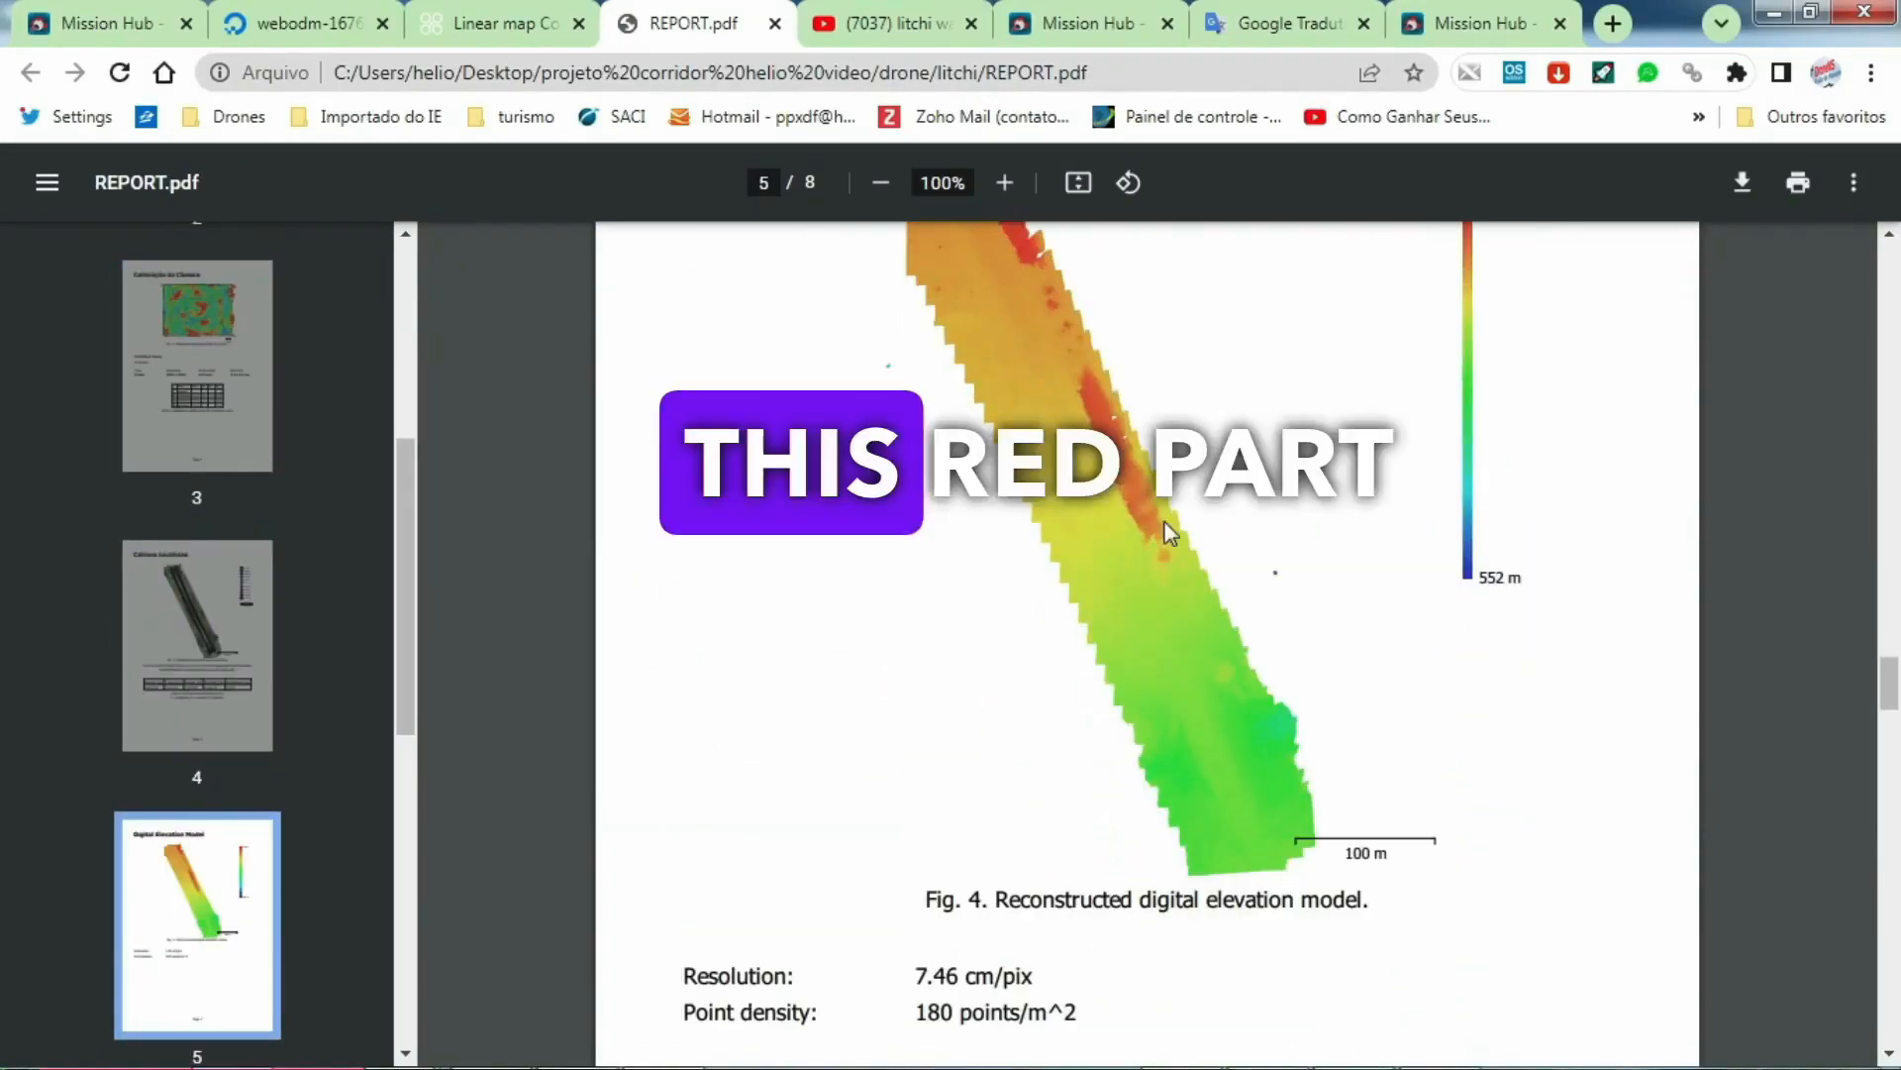
scroll(1060, 456, up, 2)
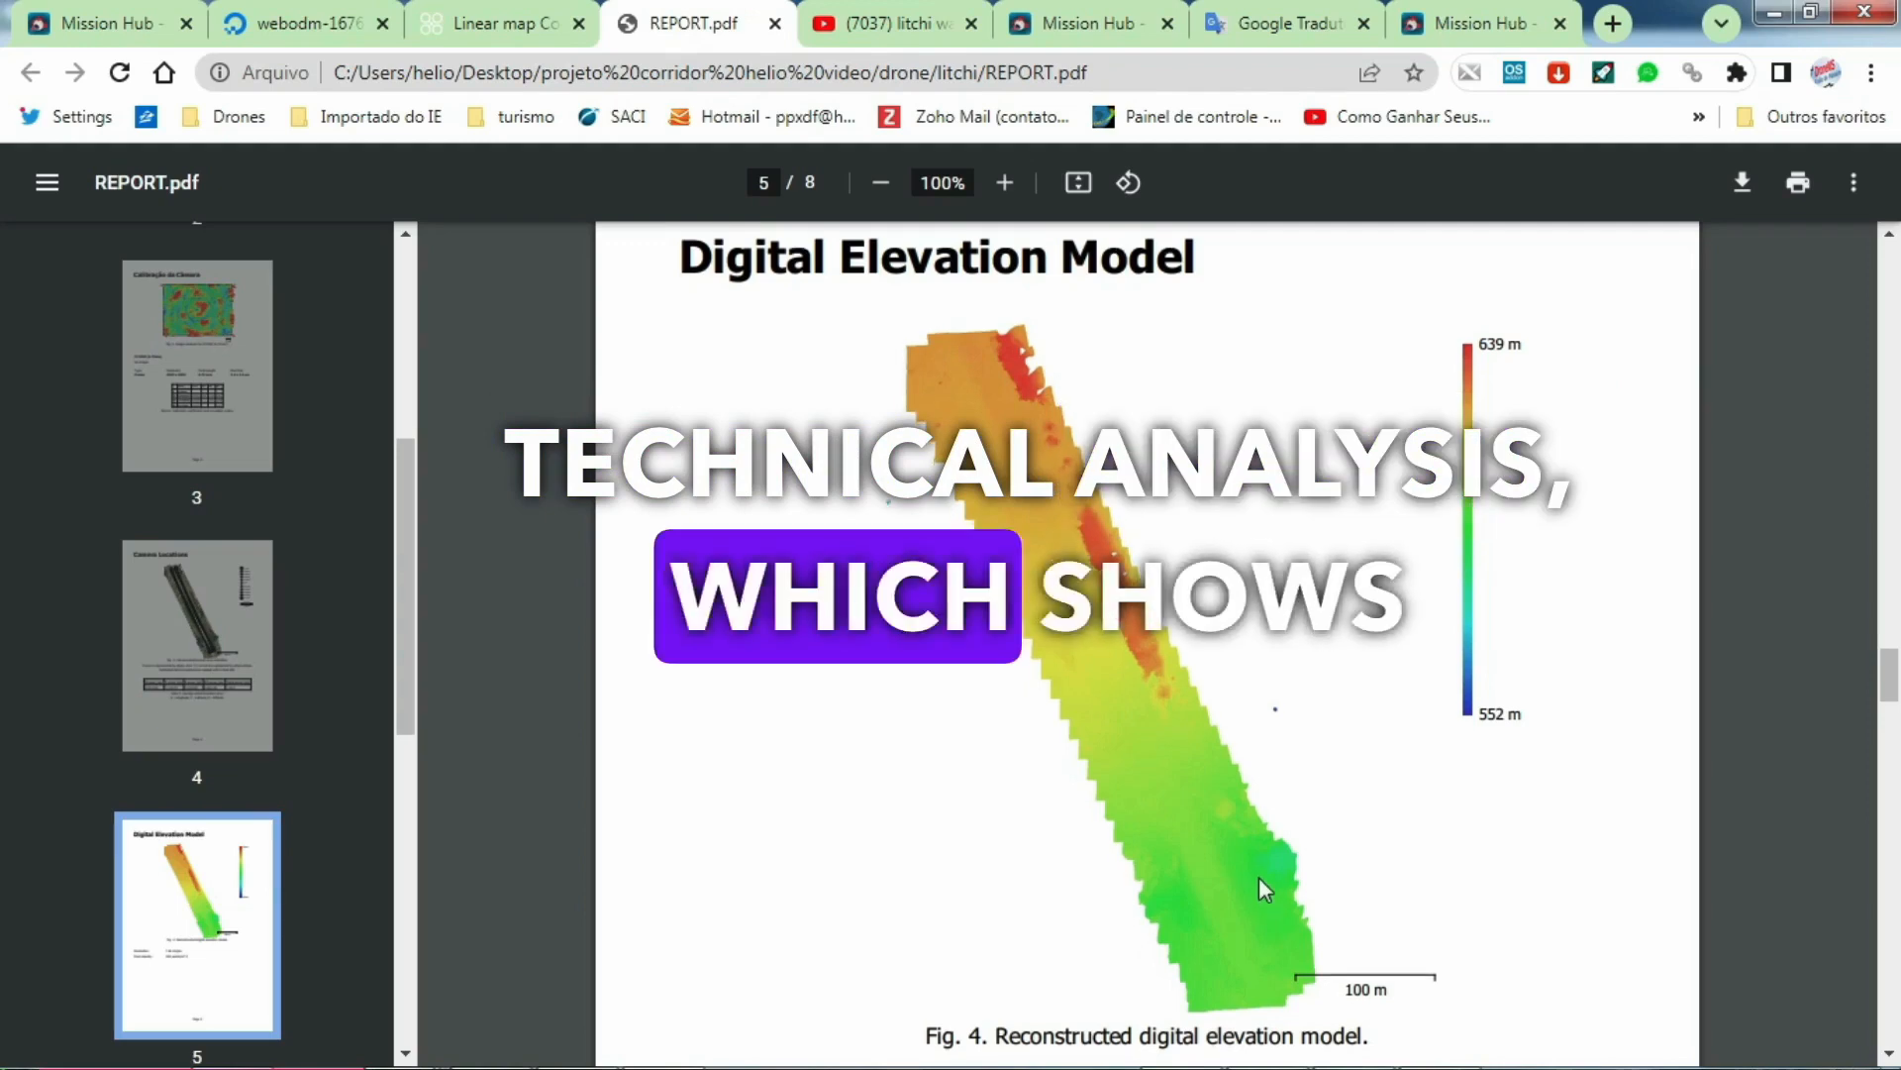
scroll(1261, 883, down, 5)
scroll(1238, 753, down, 3)
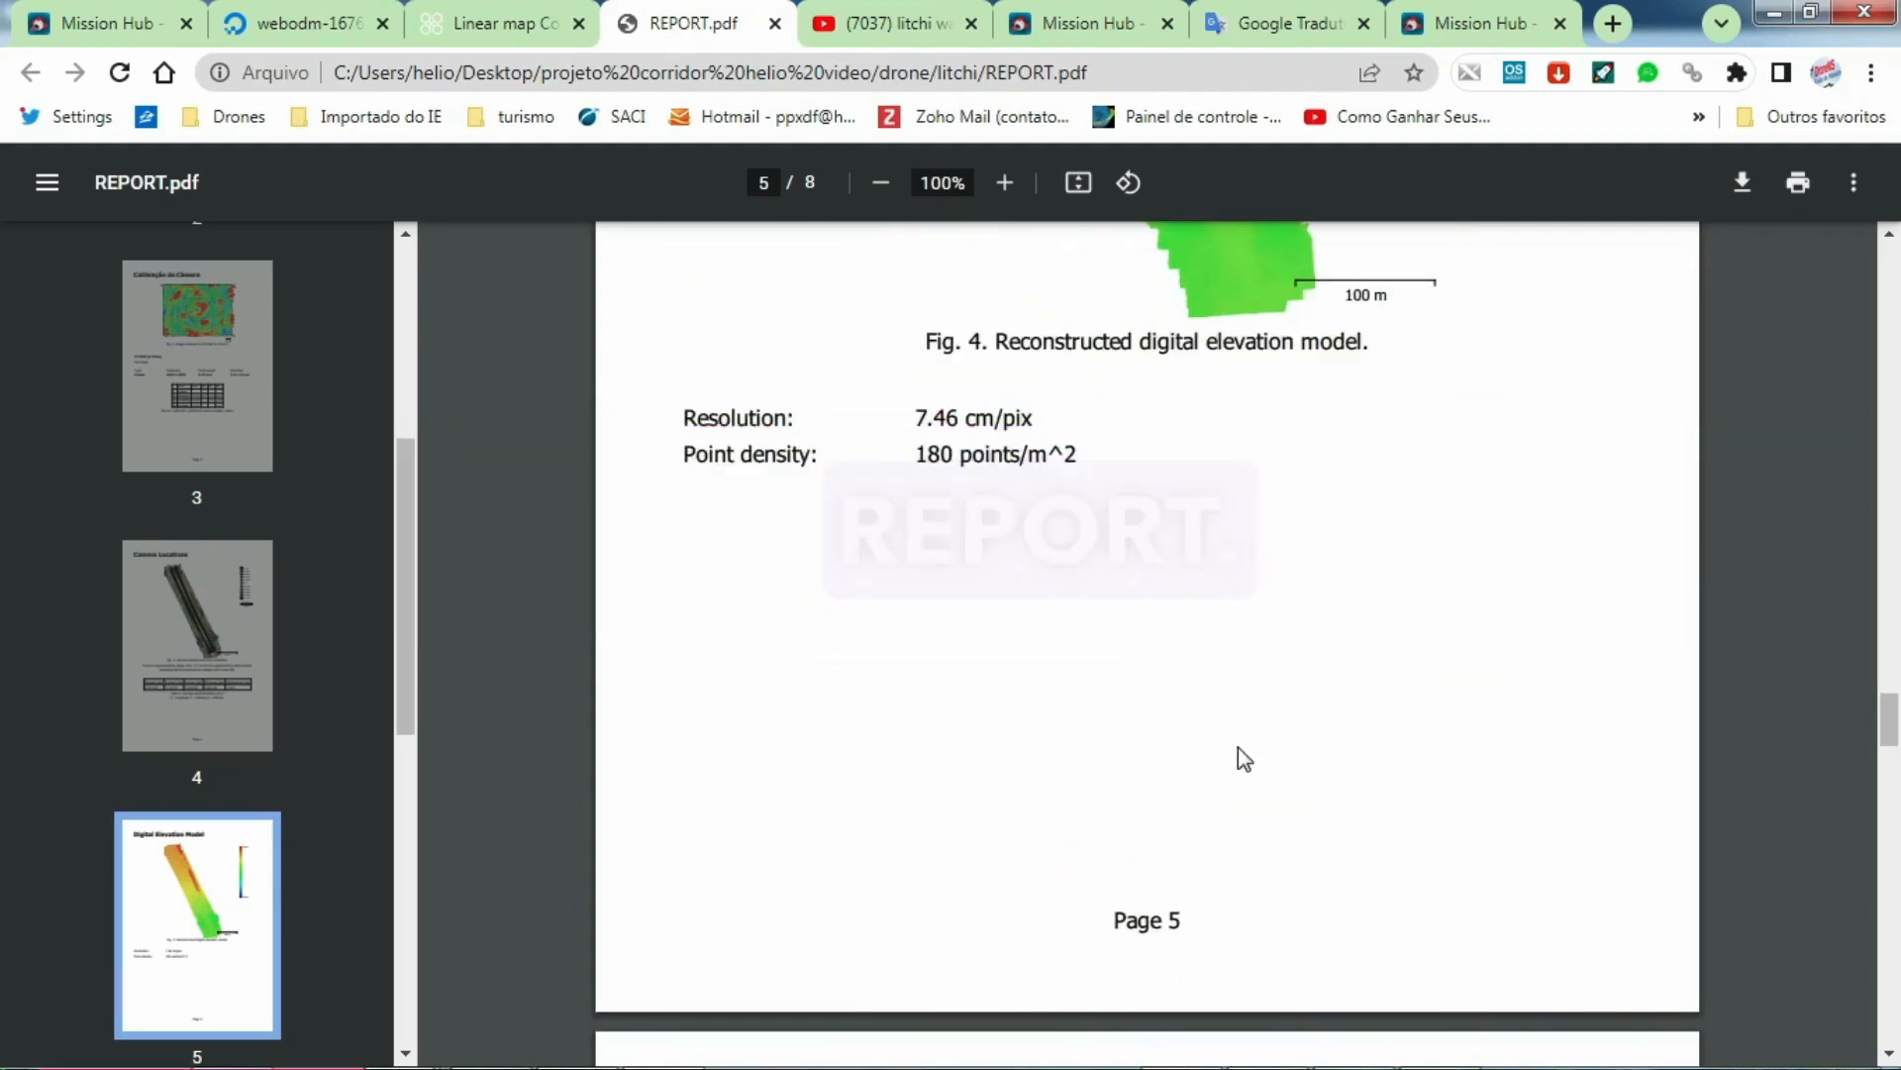
Step: Read through the report's processing parameters up to page 7 and return to its title page
scroll(1238, 752, down, 3)
scroll(1243, 757, down, 4)
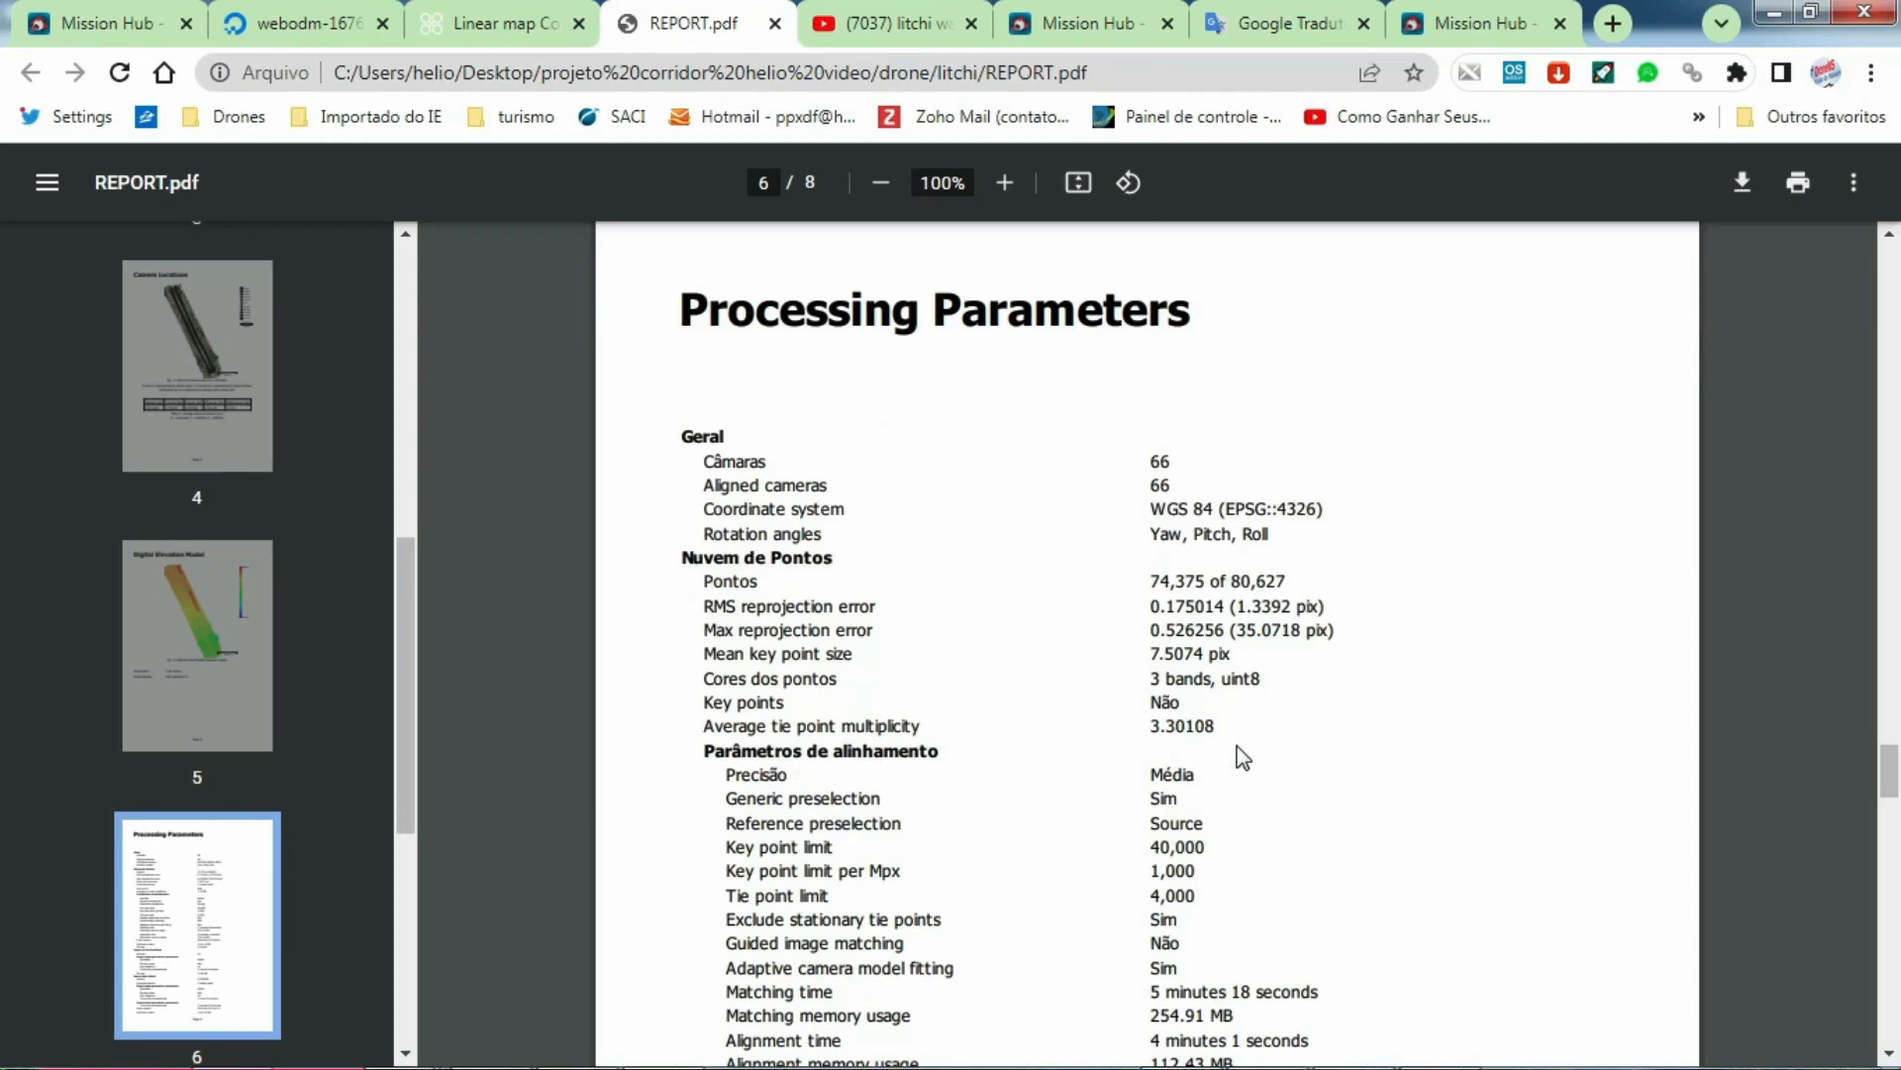
scroll(1243, 758, down, 8)
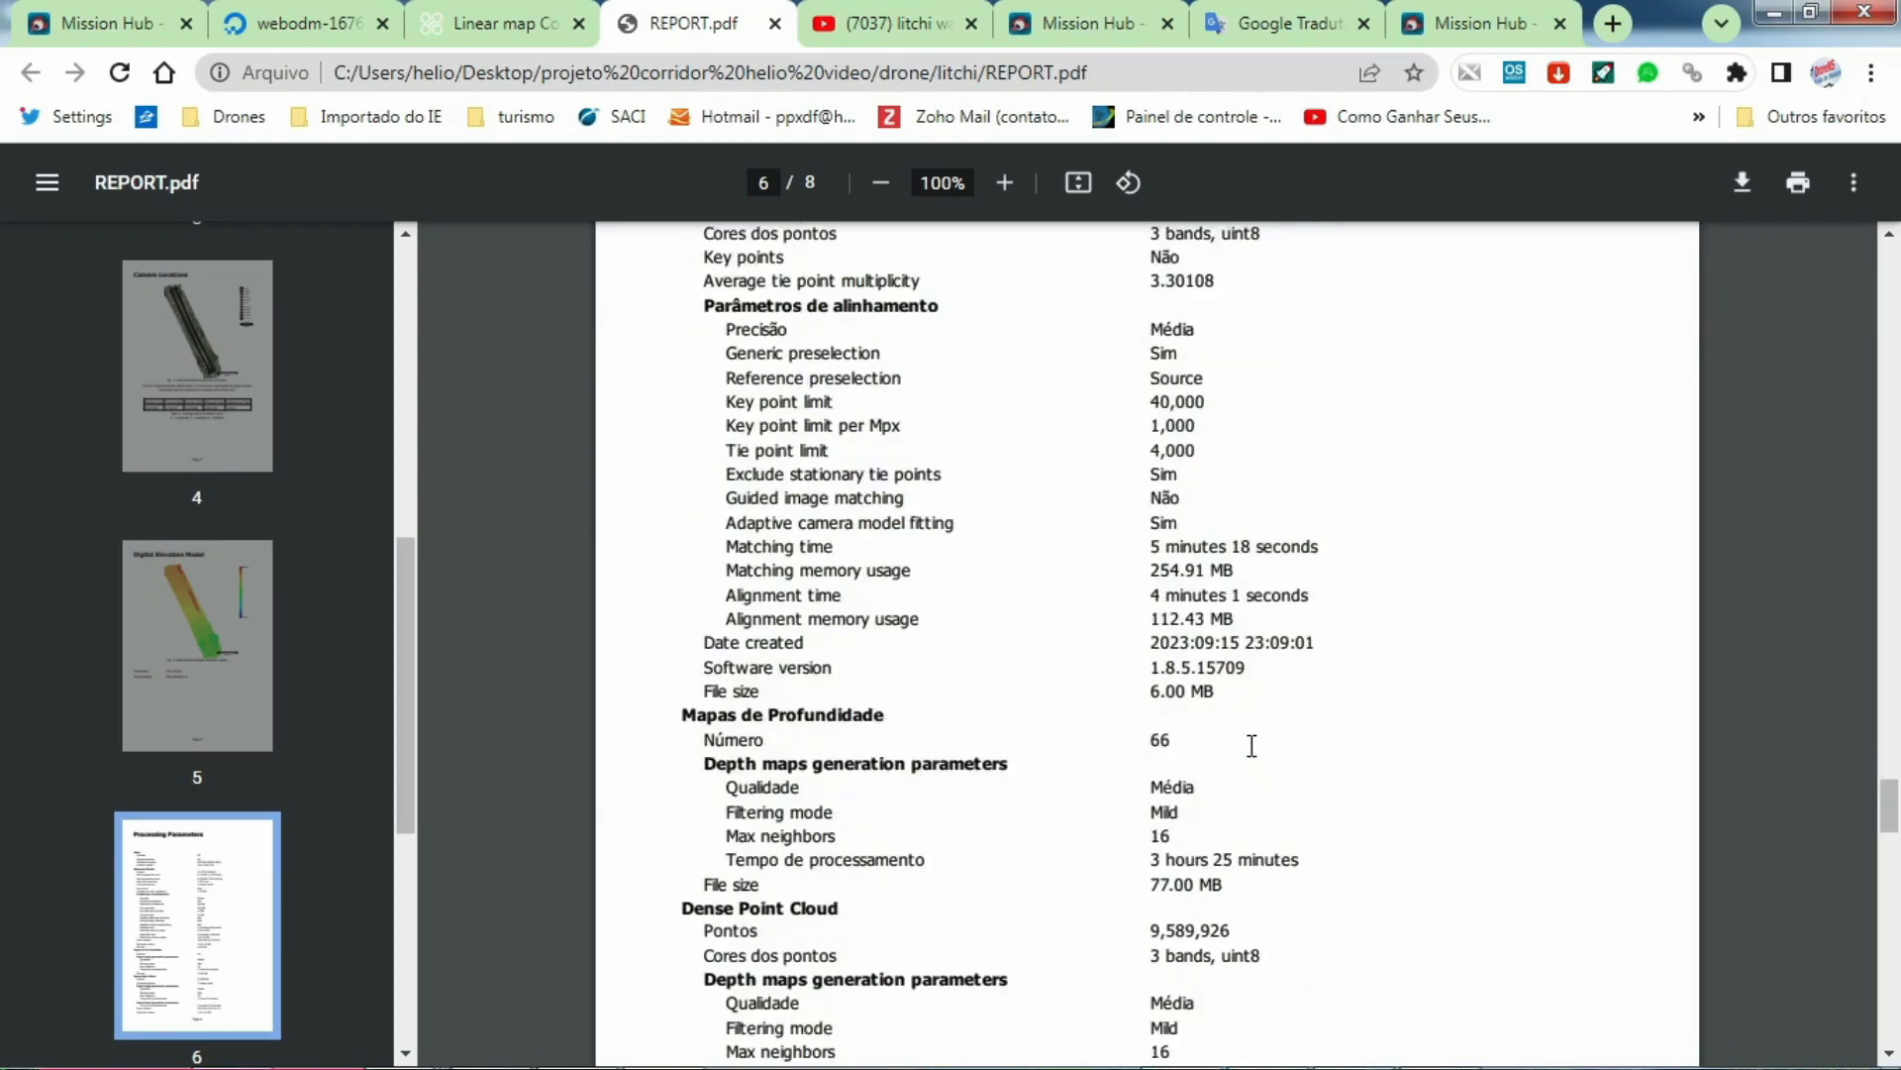
scroll(1251, 747, down, 3)
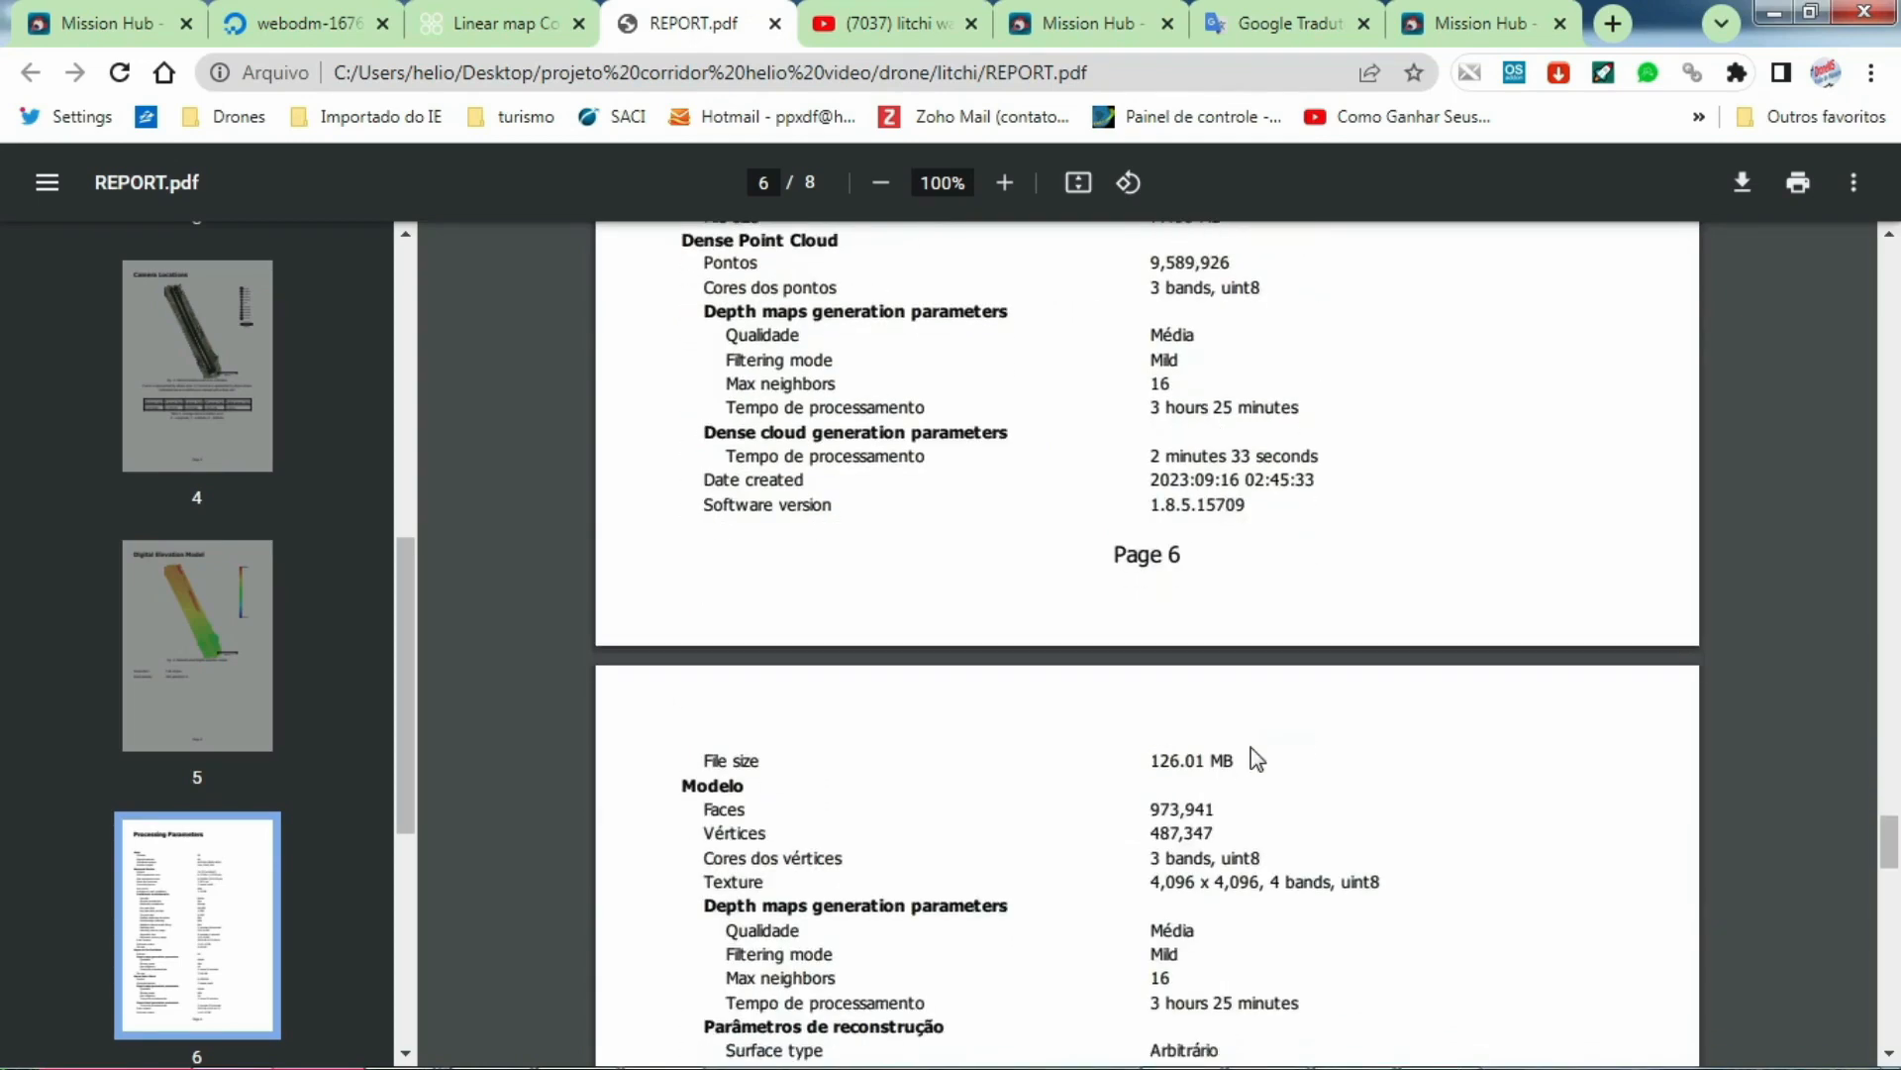
scroll(1258, 759, down, 1)
scroll(1256, 759, down, 5)
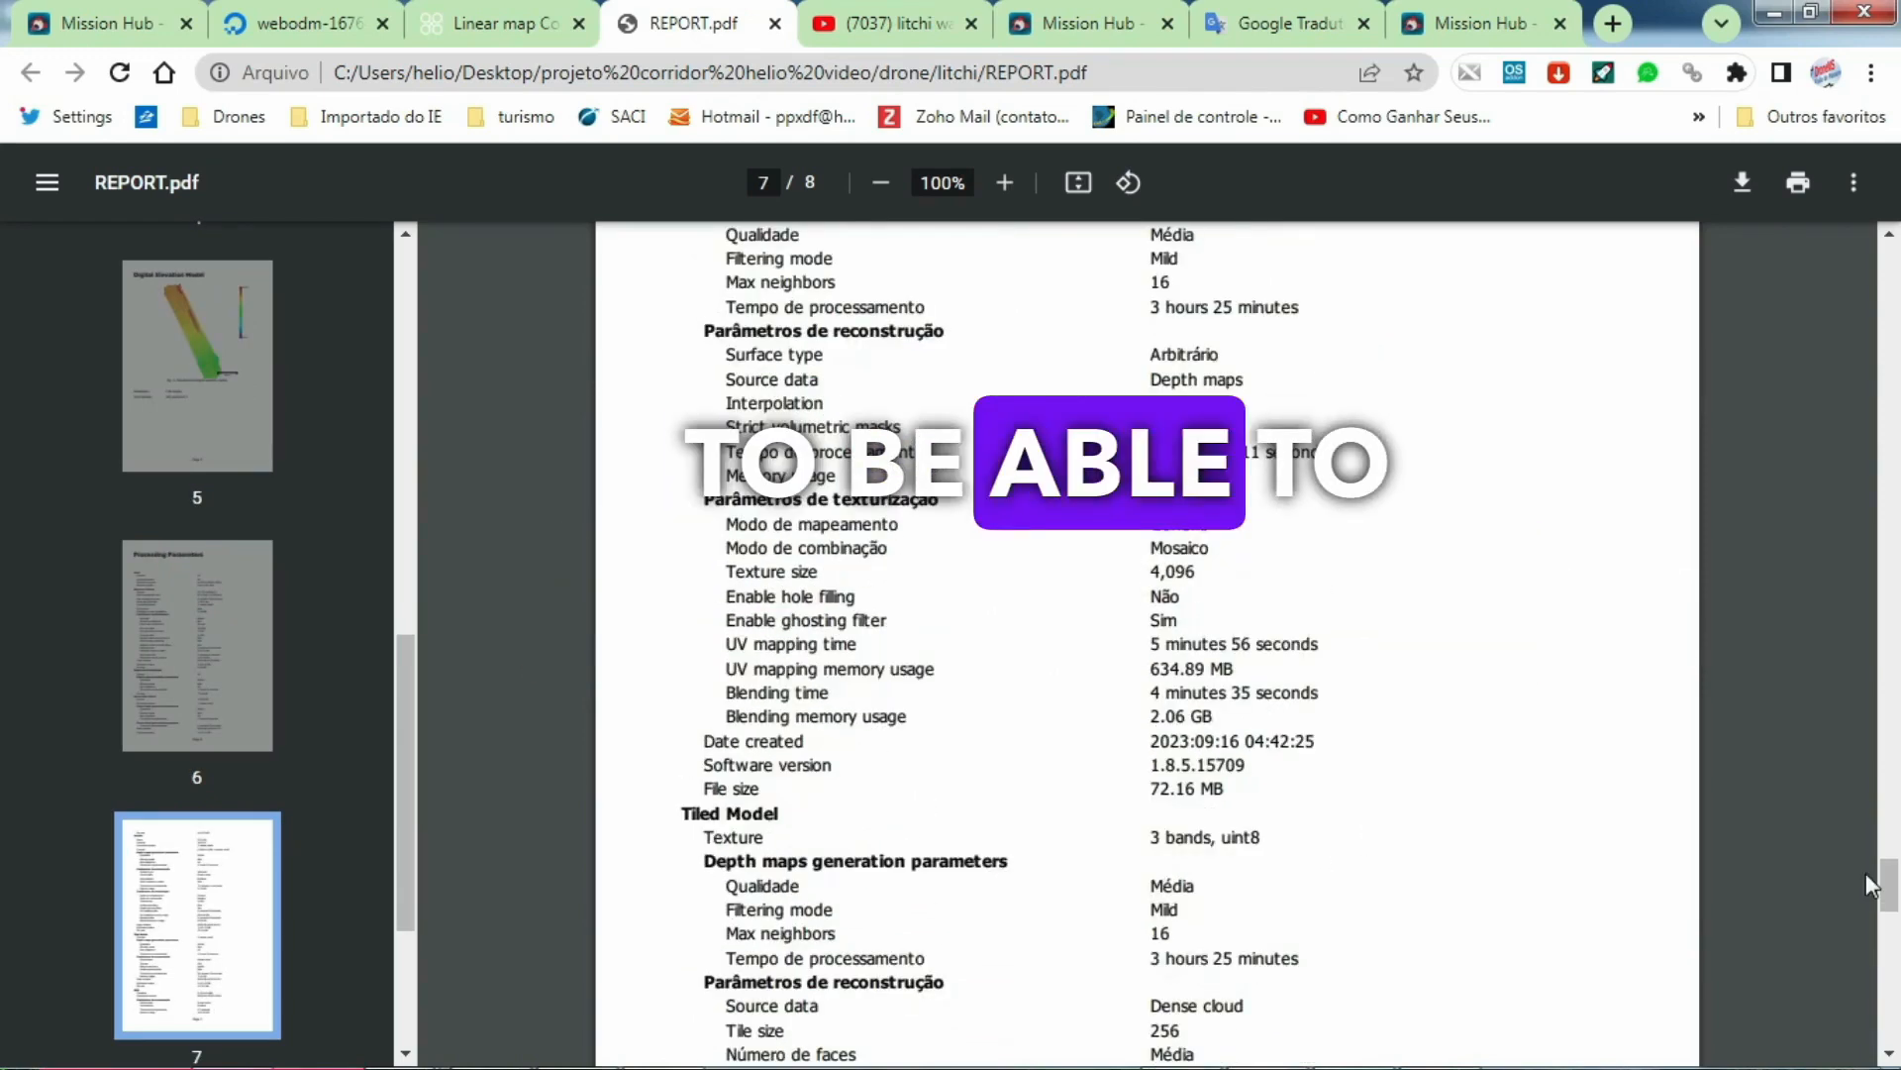
scroll(1809, 893, down, 1)
scroll(1811, 899, down, 4)
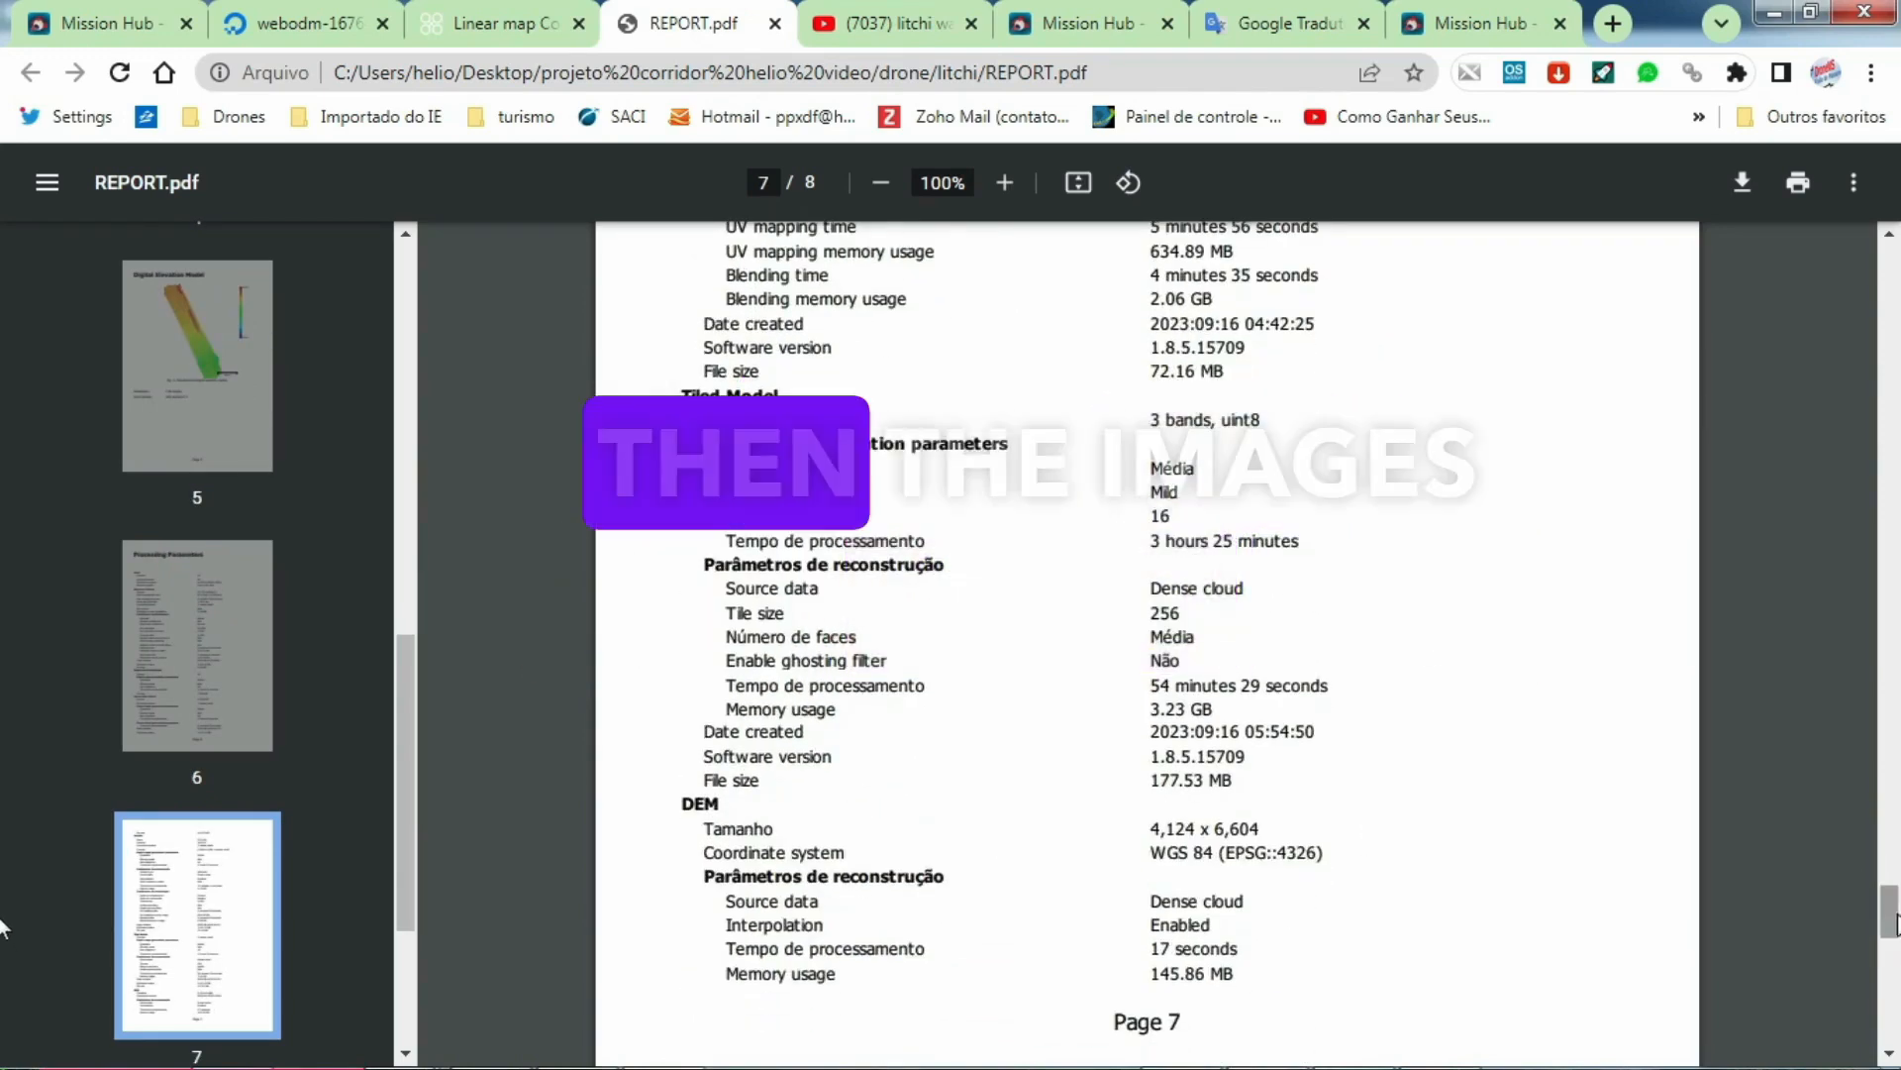
drag(1860, 493, 1875, 247)
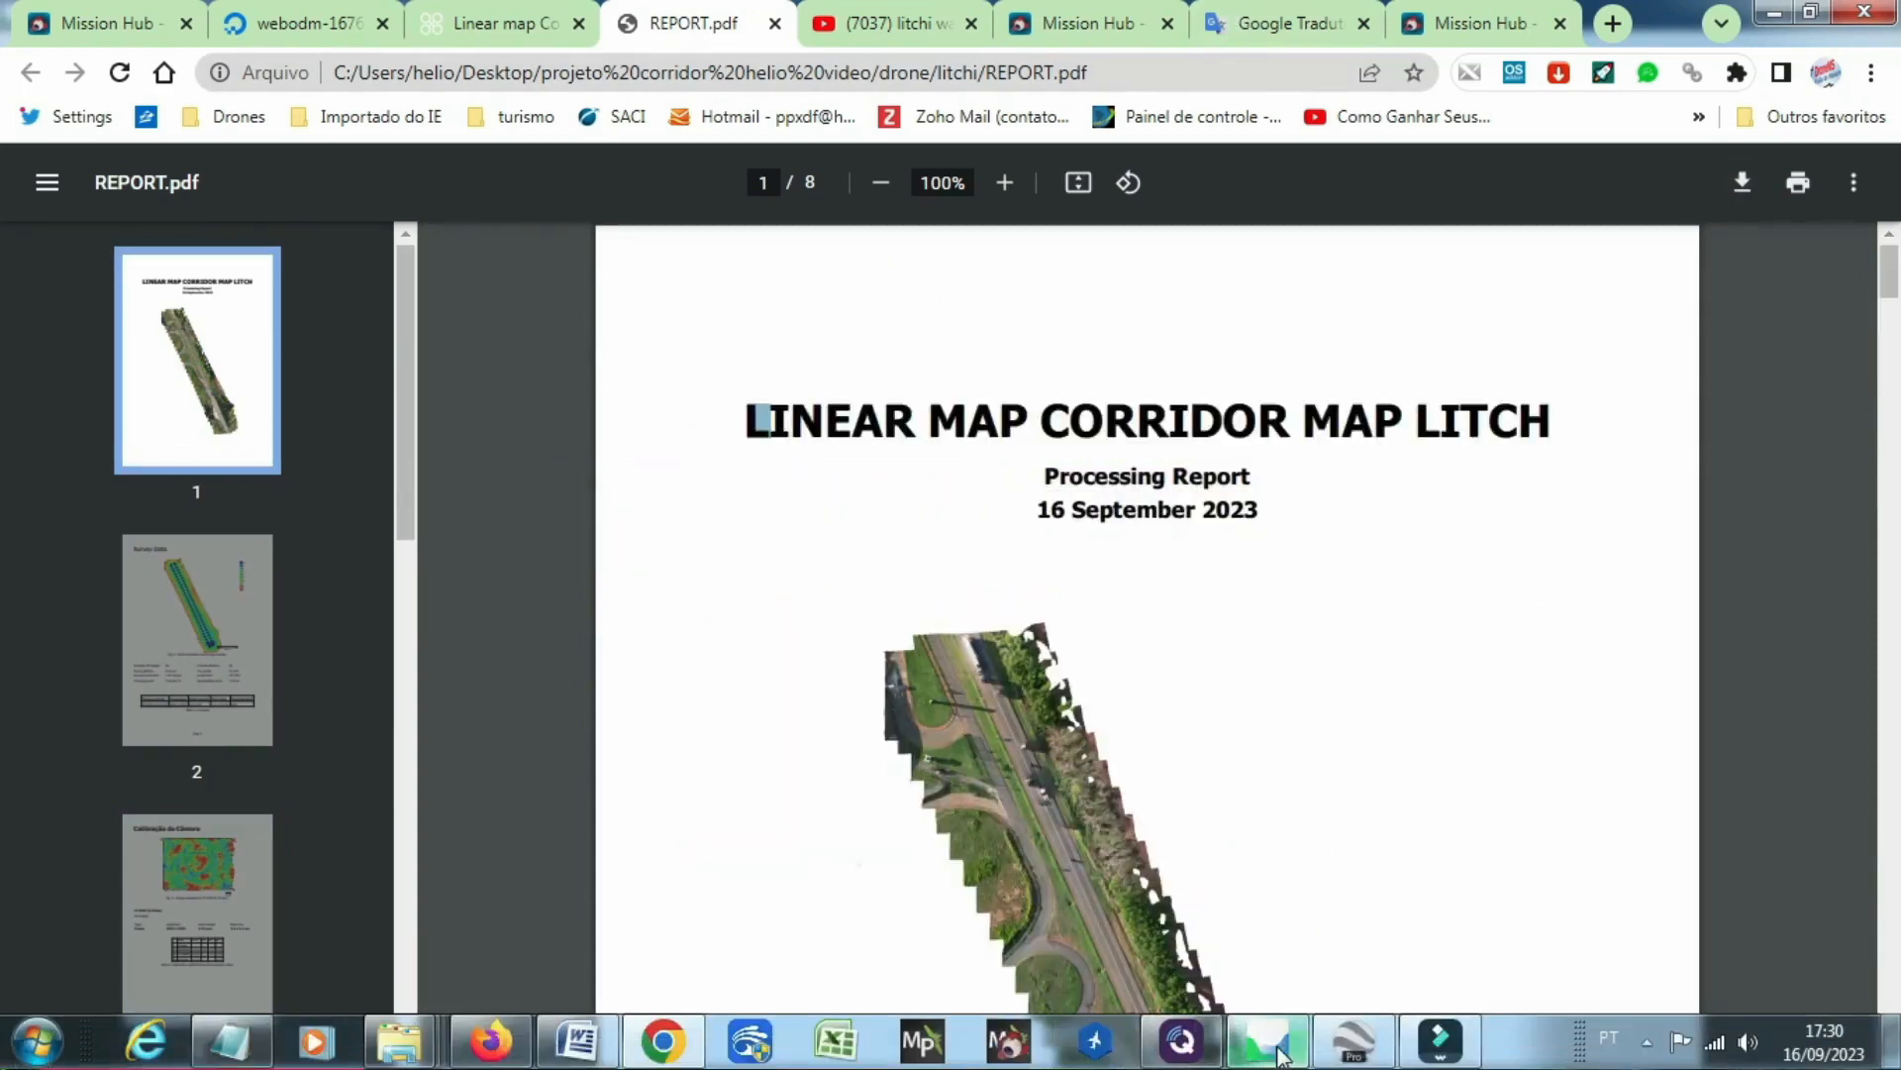
Step: Switch to Agisoft Metashape, enlarge the model view by shrinking the Jobs list, and orbit the corridor model to an oblique side view
click(1280, 1053)
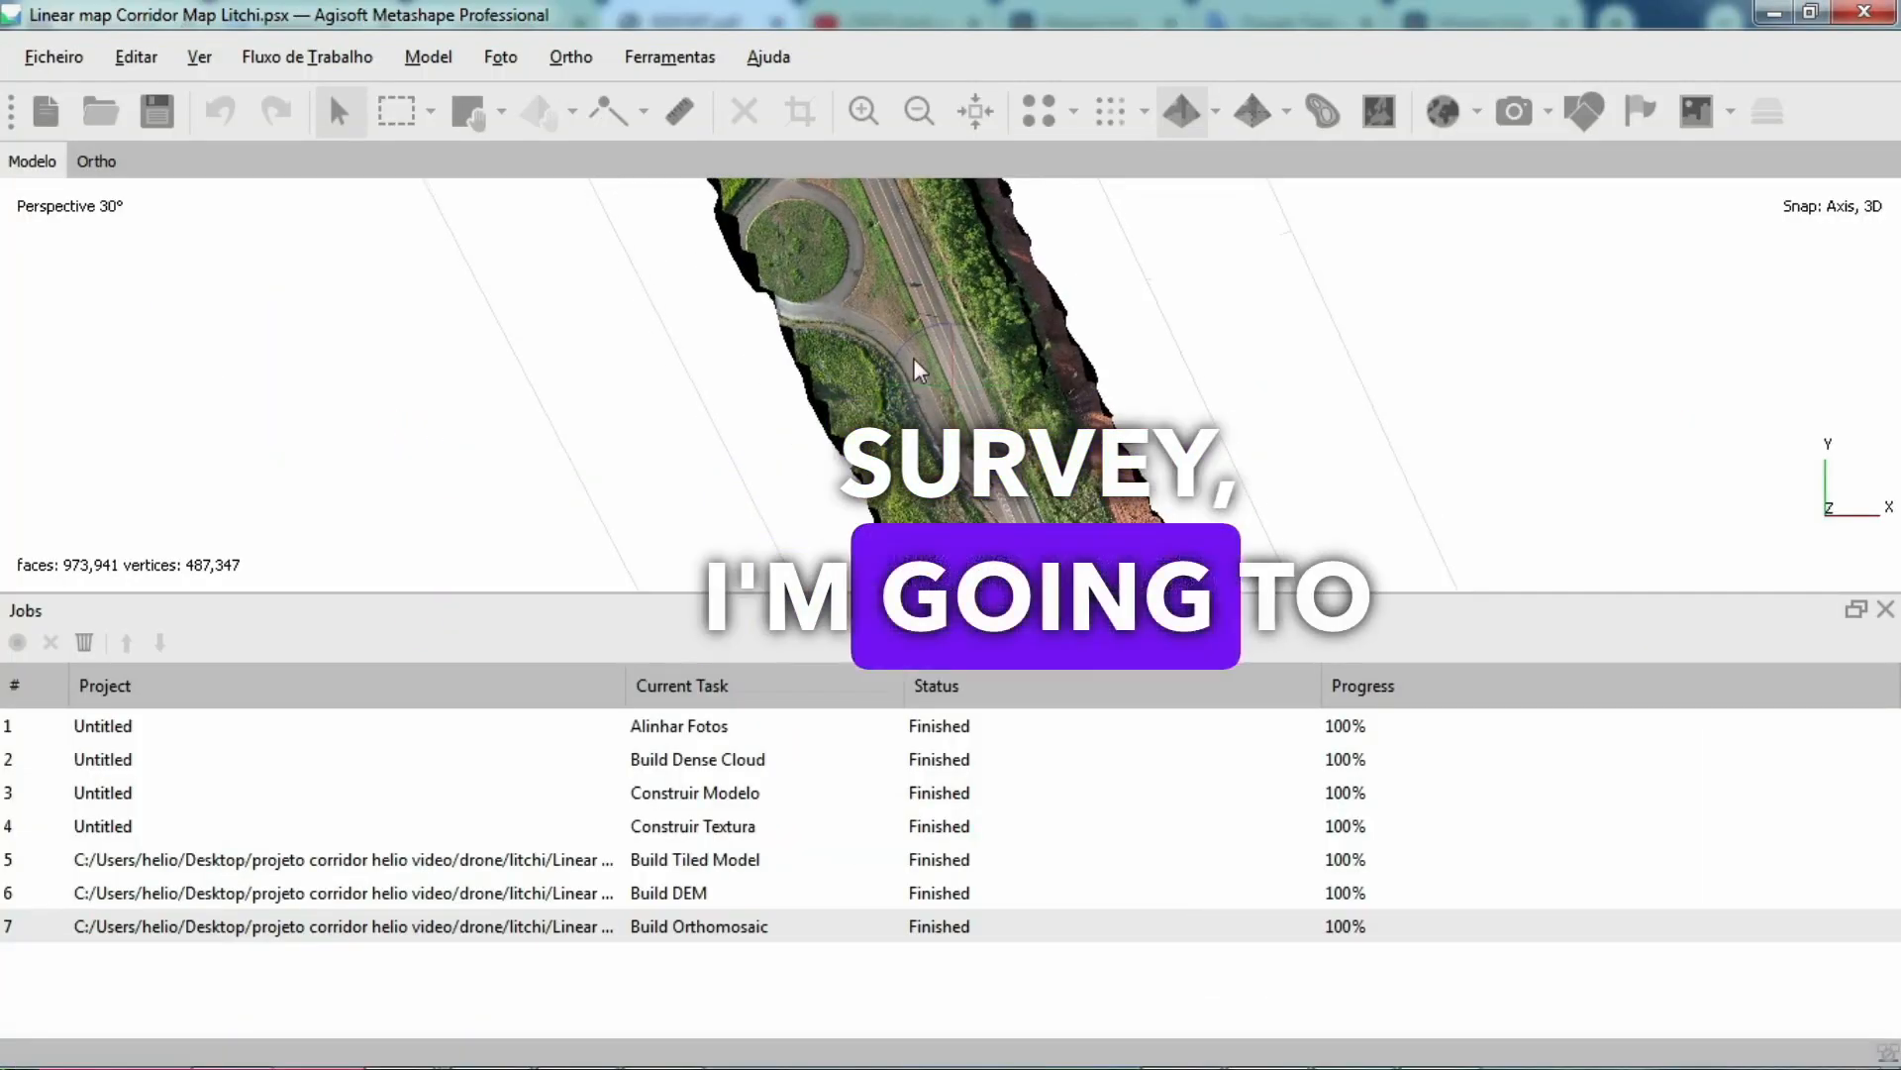
drag(921, 372, 902, 297)
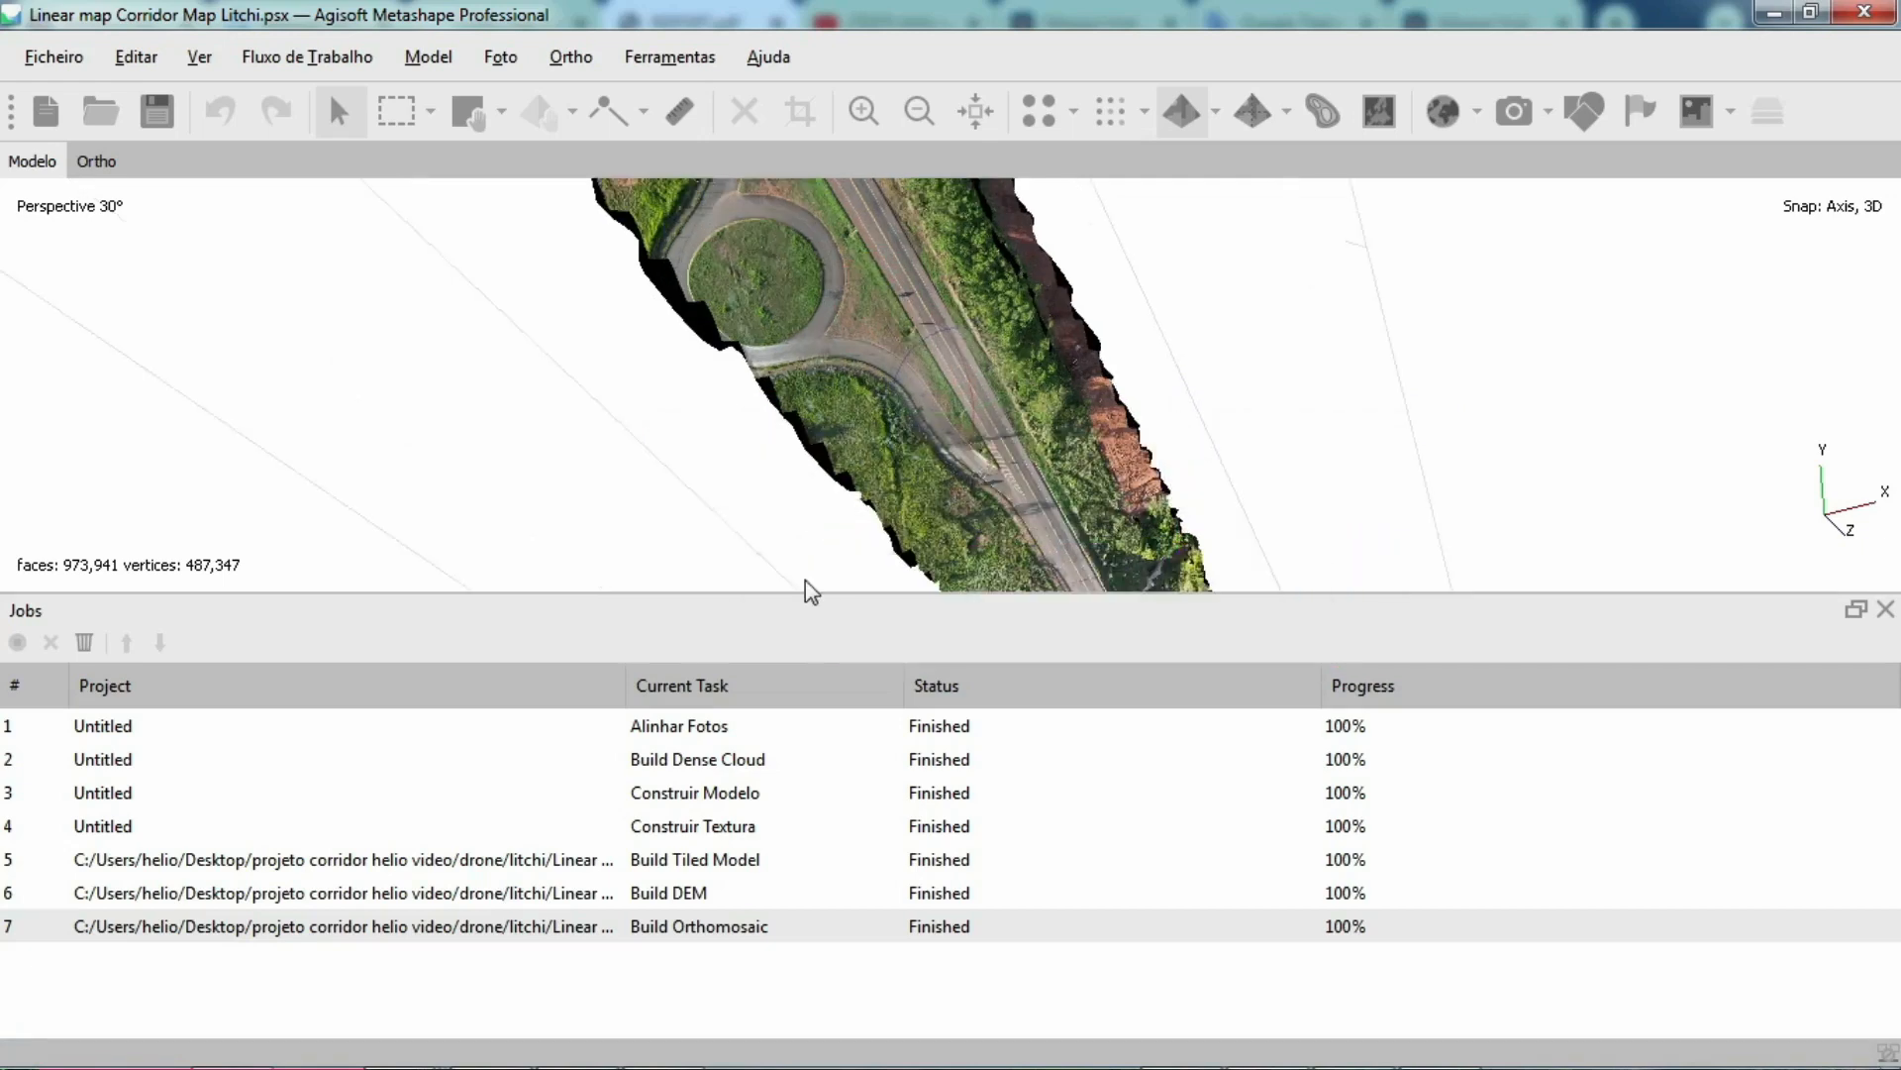
drag(804, 595, 803, 980)
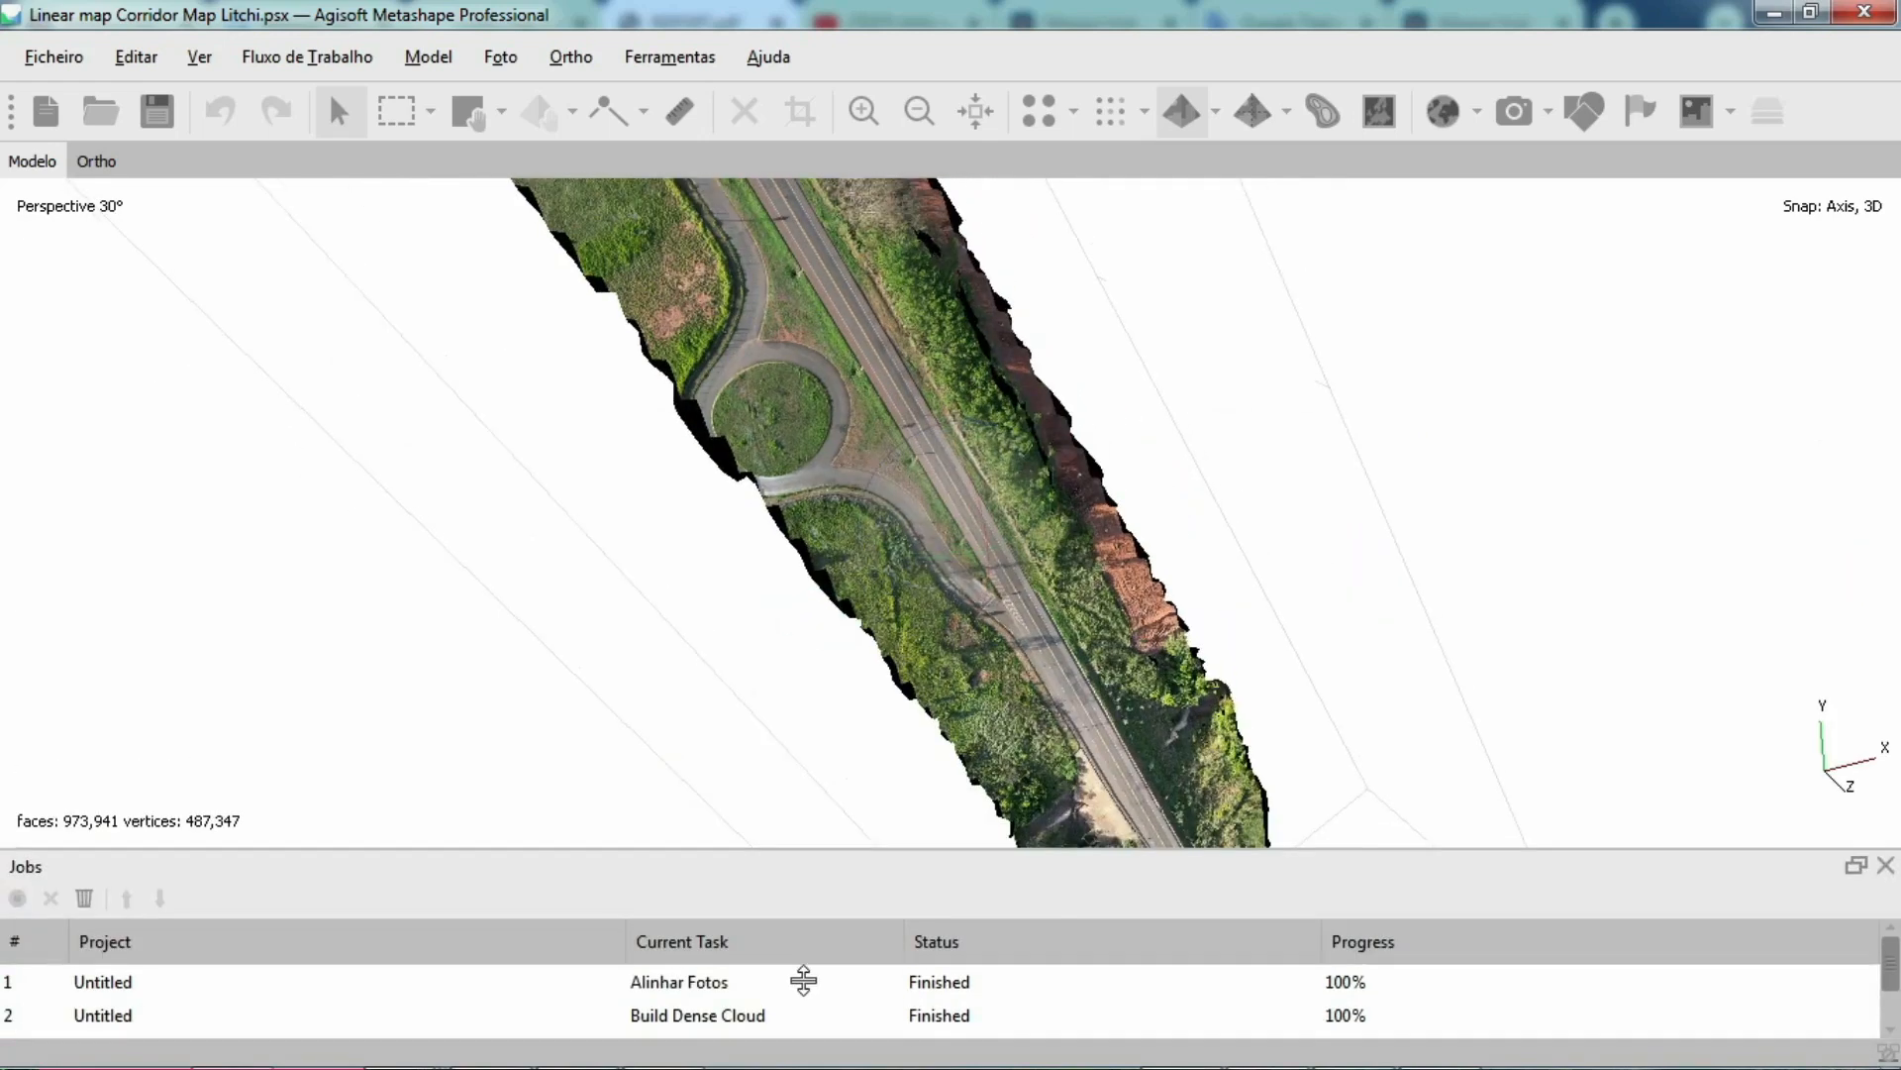
drag(844, 366, 775, 535)
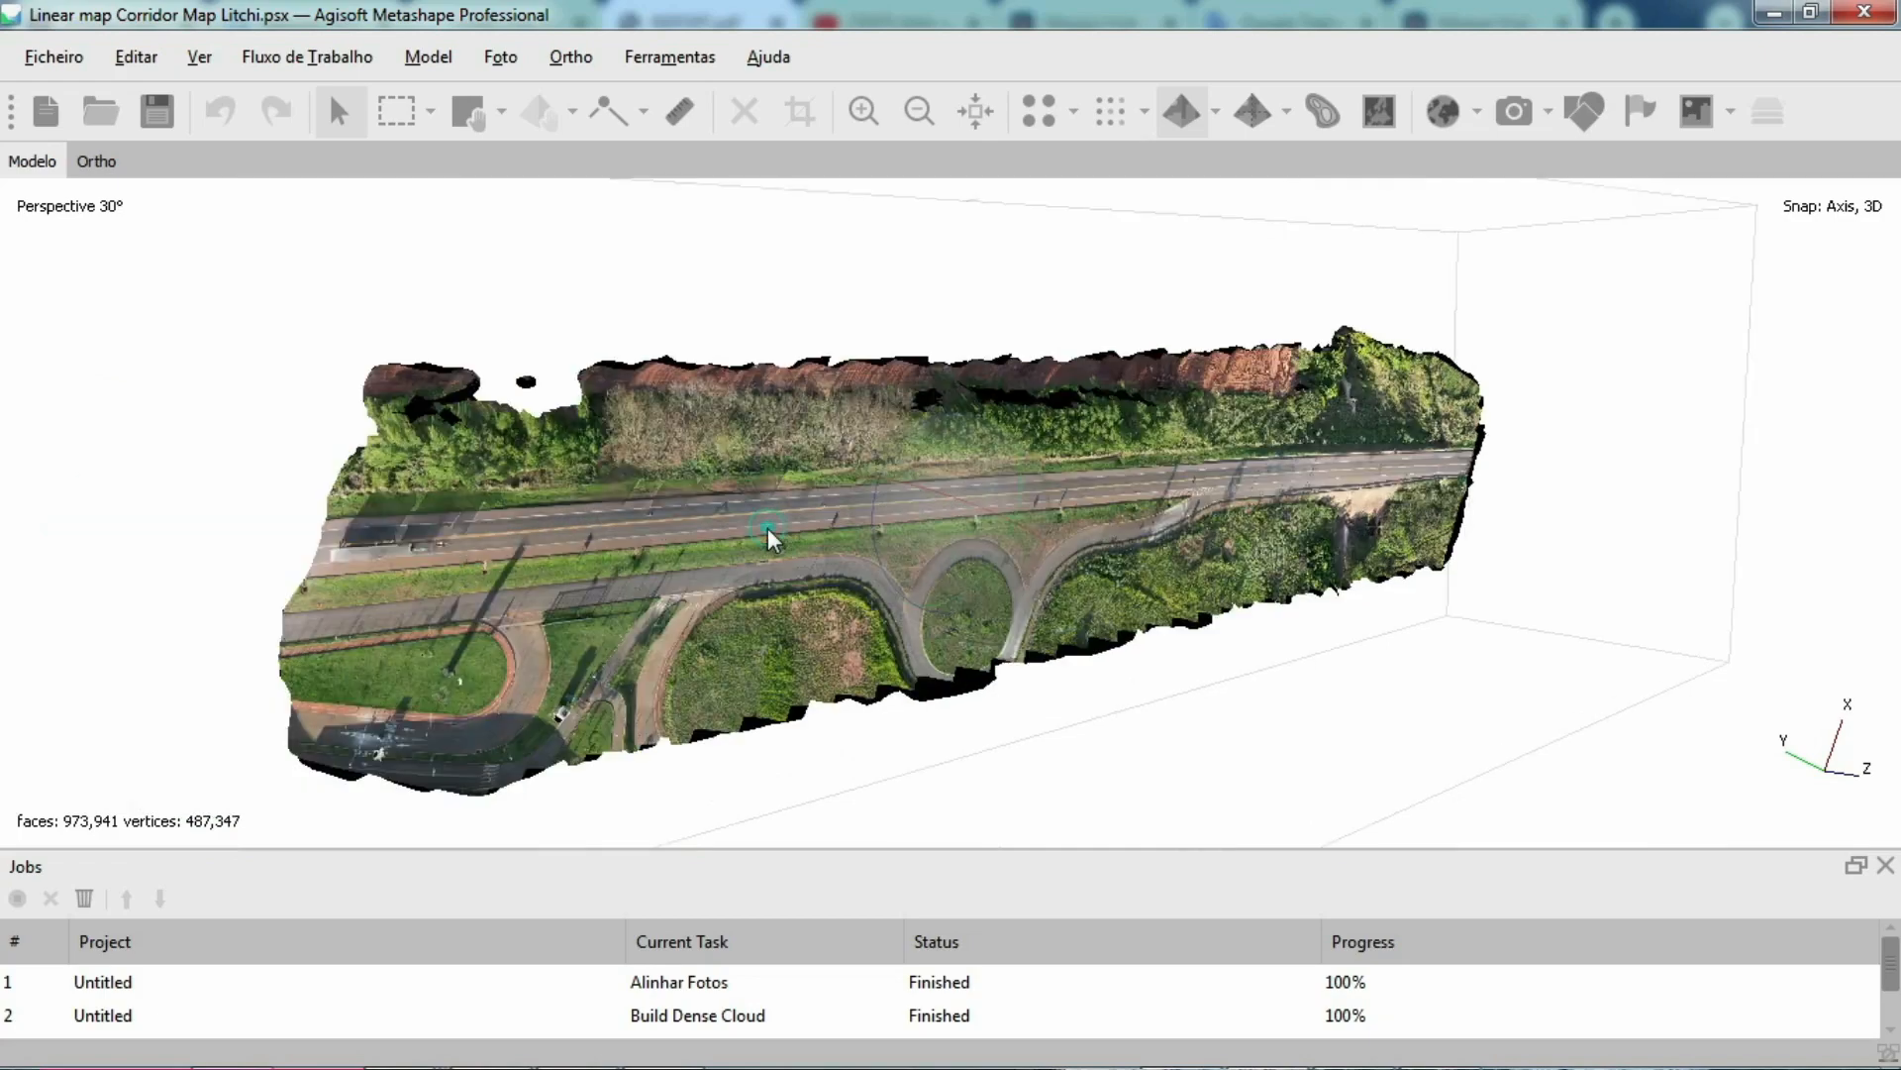
Step: Examine the road surface, vegetation and edges of the textured corridor model in Metashape at close and wide range
scroll(774, 535, up, 5)
scroll(789, 540, up, 5)
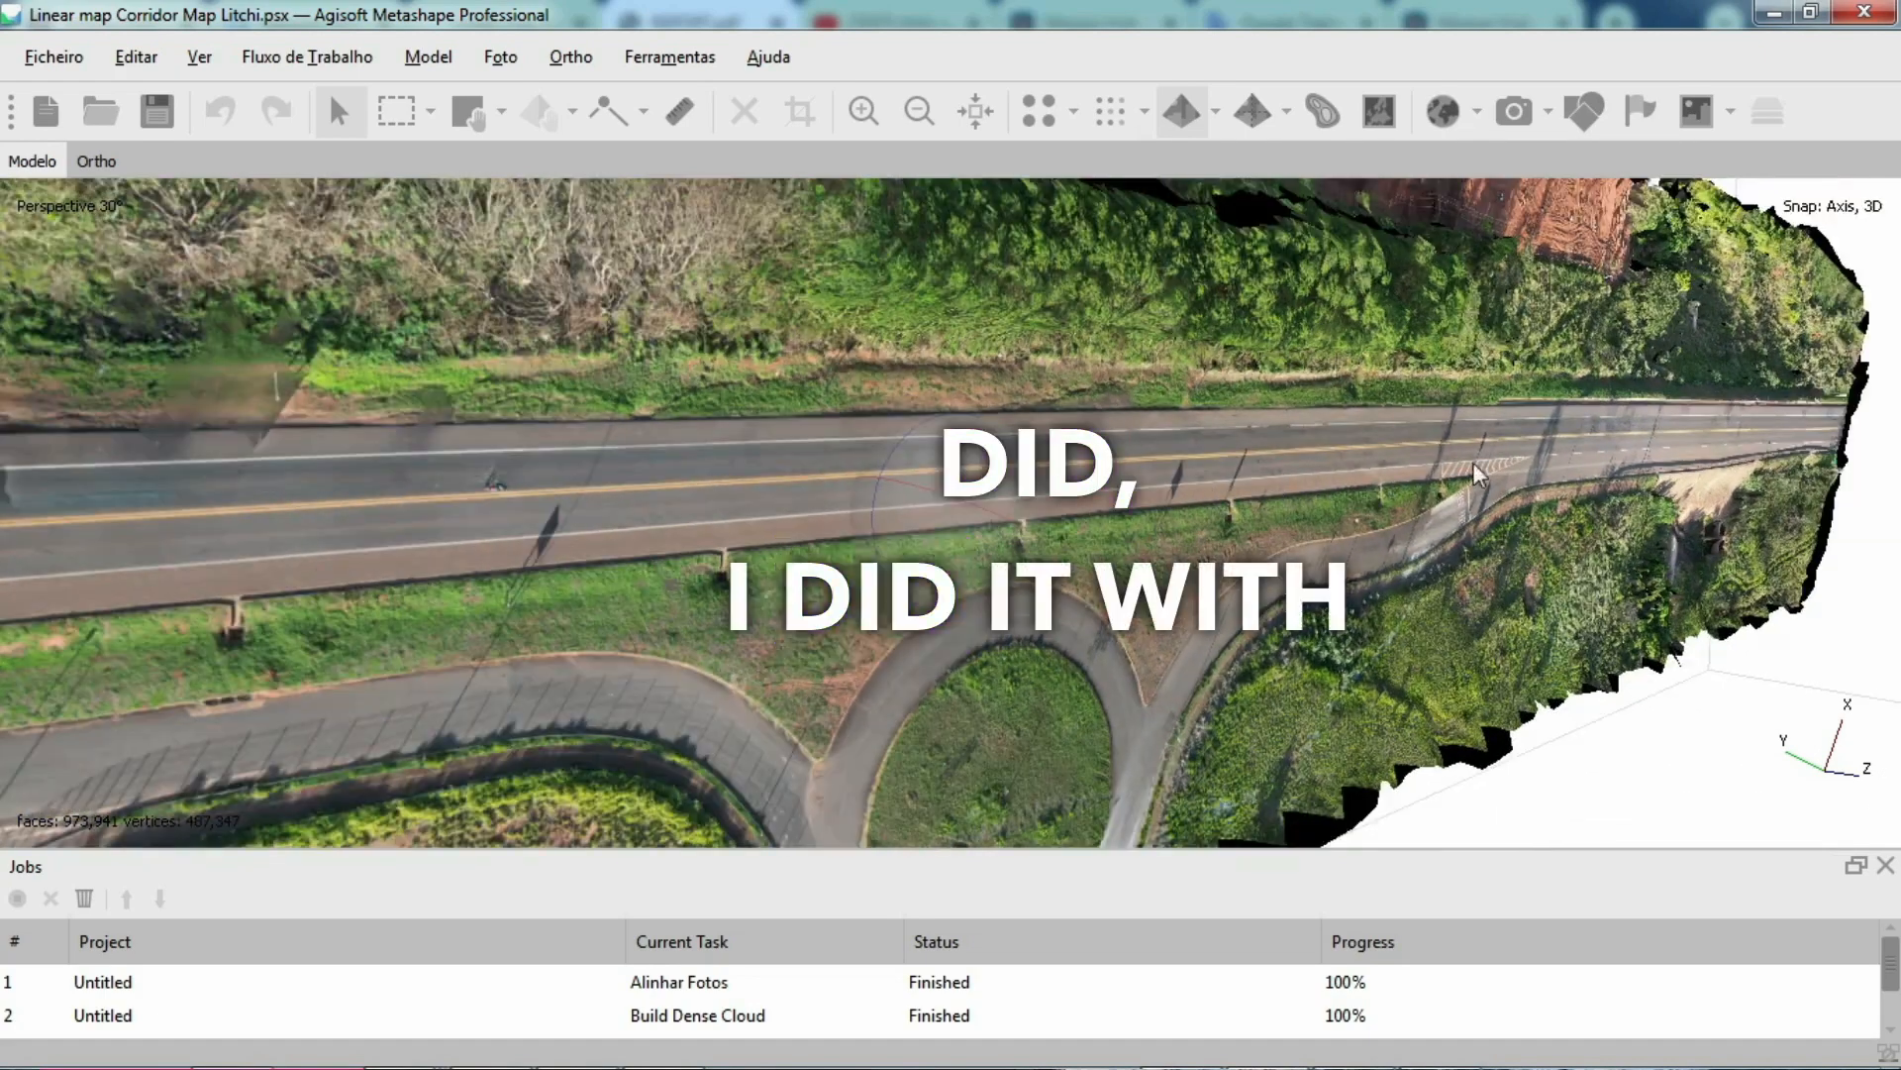
scroll(745, 470, down, 1)
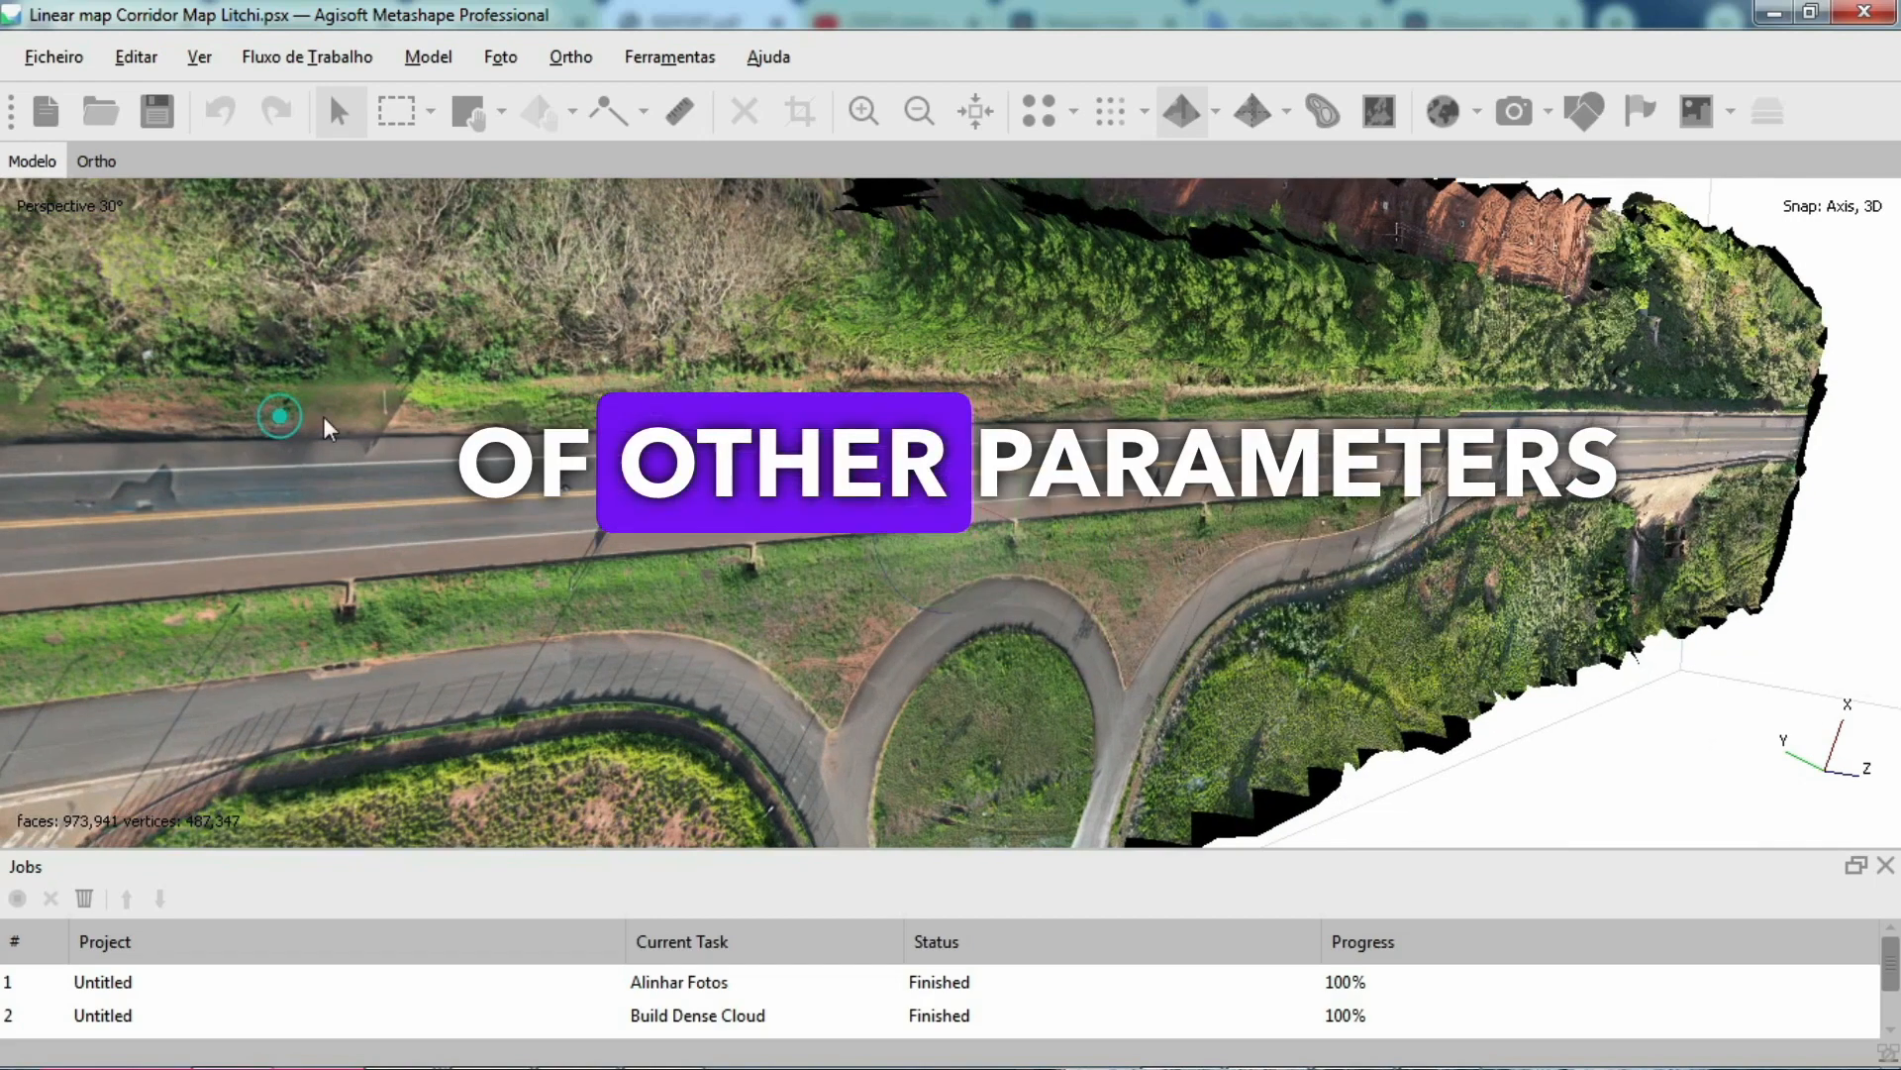
scroll(830, 419, up, 2)
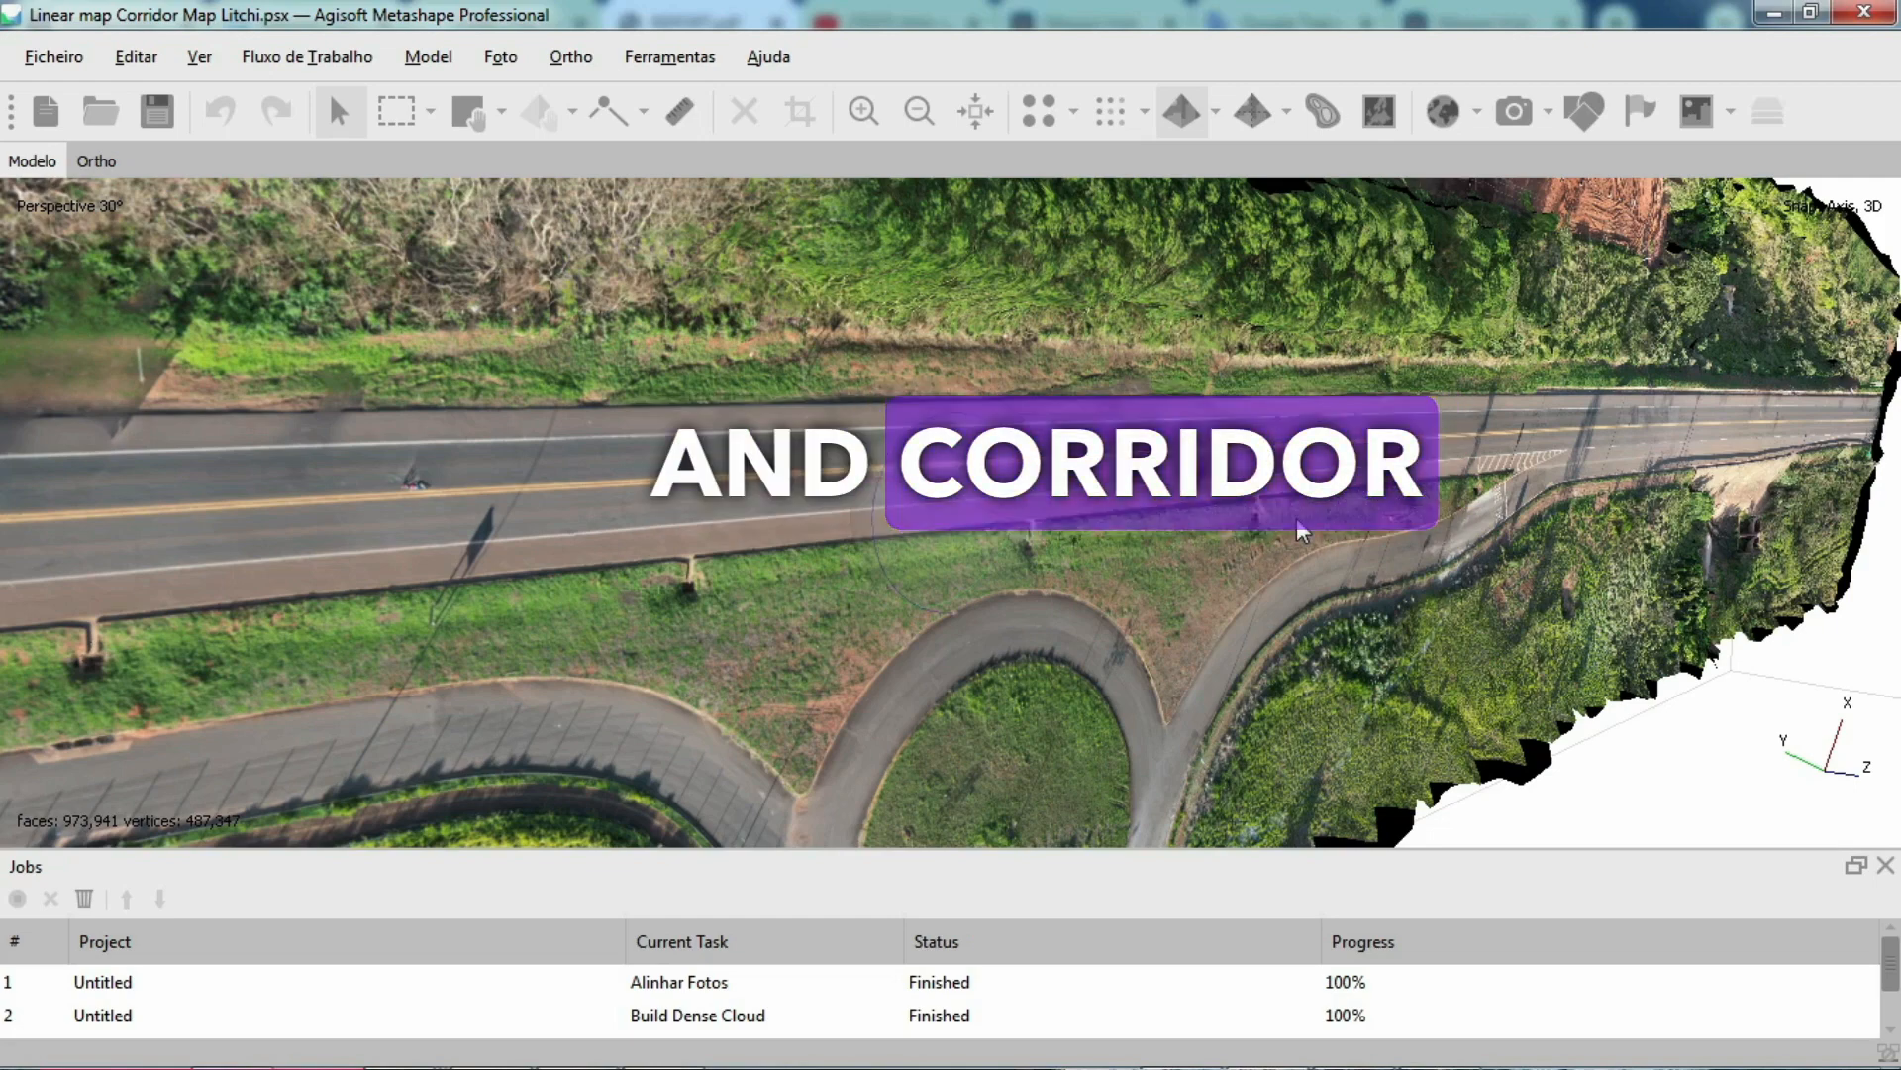
scroll(1301, 532, down, 2)
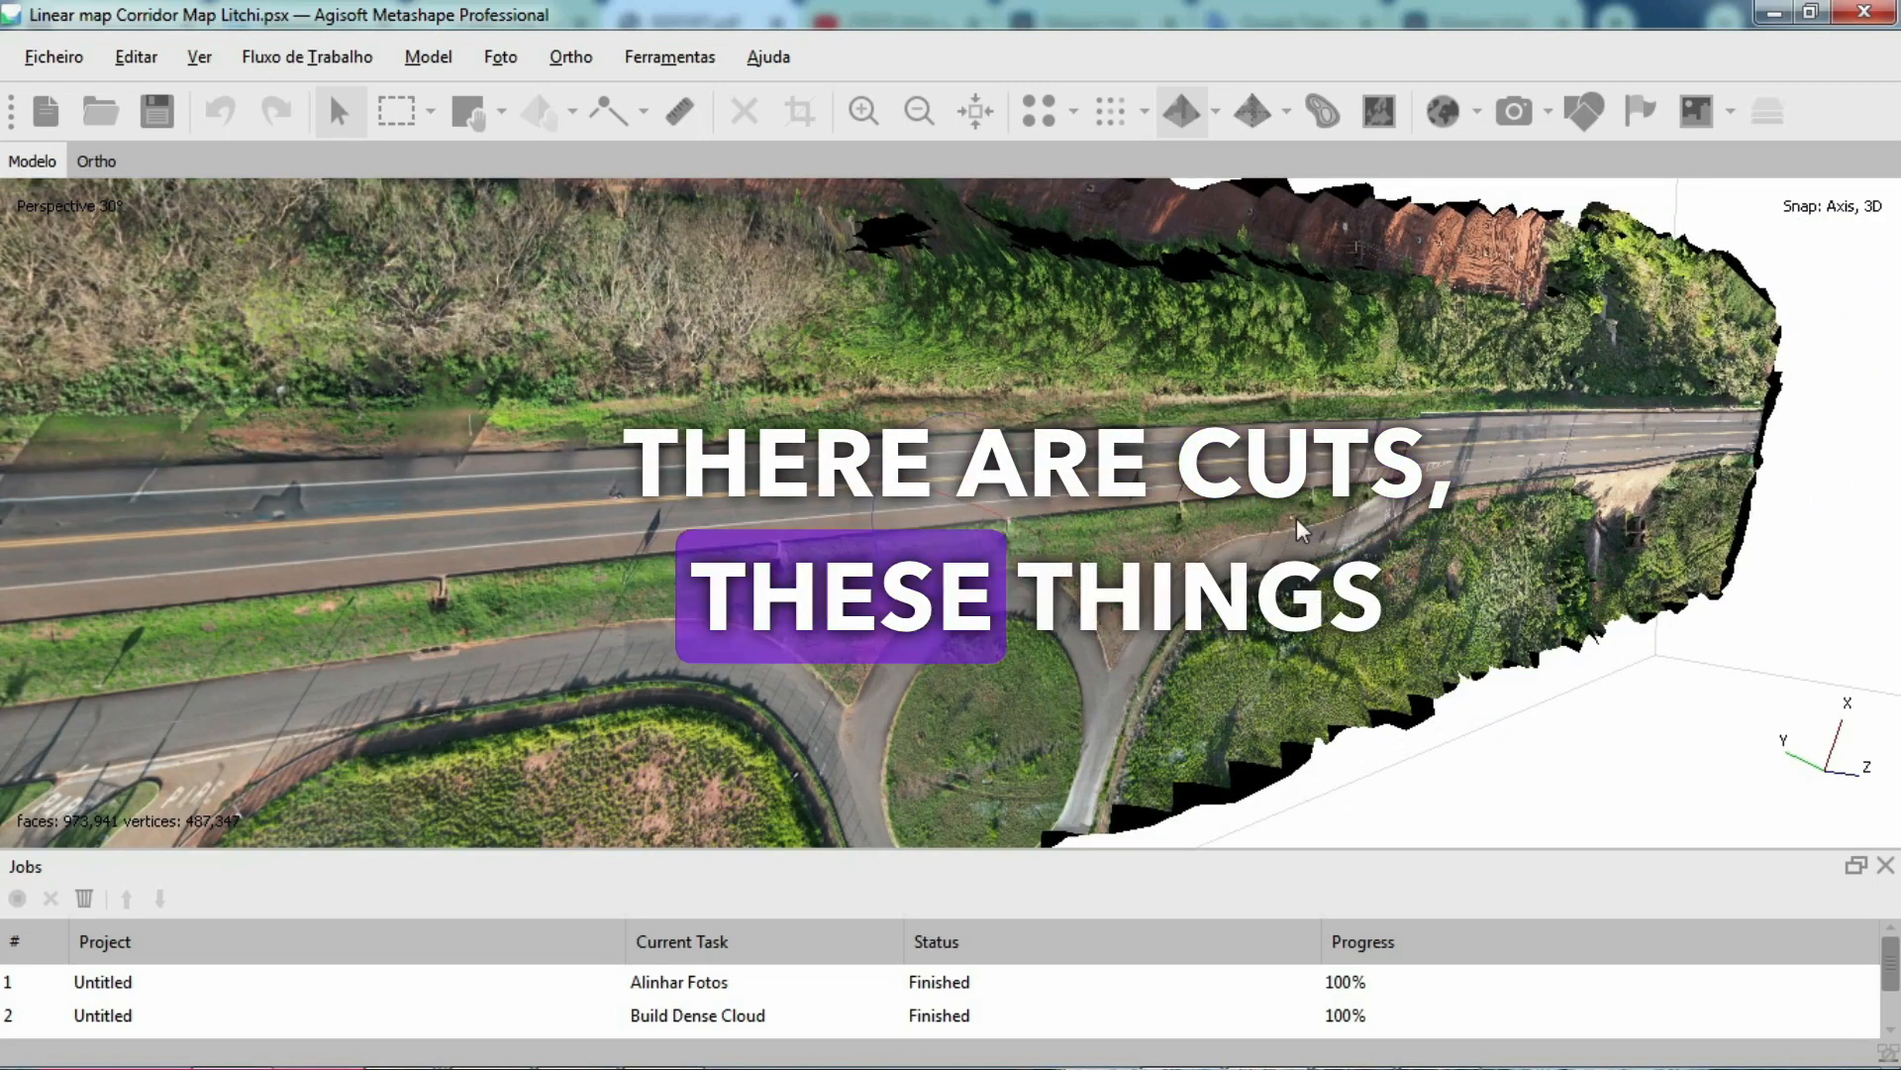
scroll(1273, 523, down, 1)
scroll(1273, 523, up, 2)
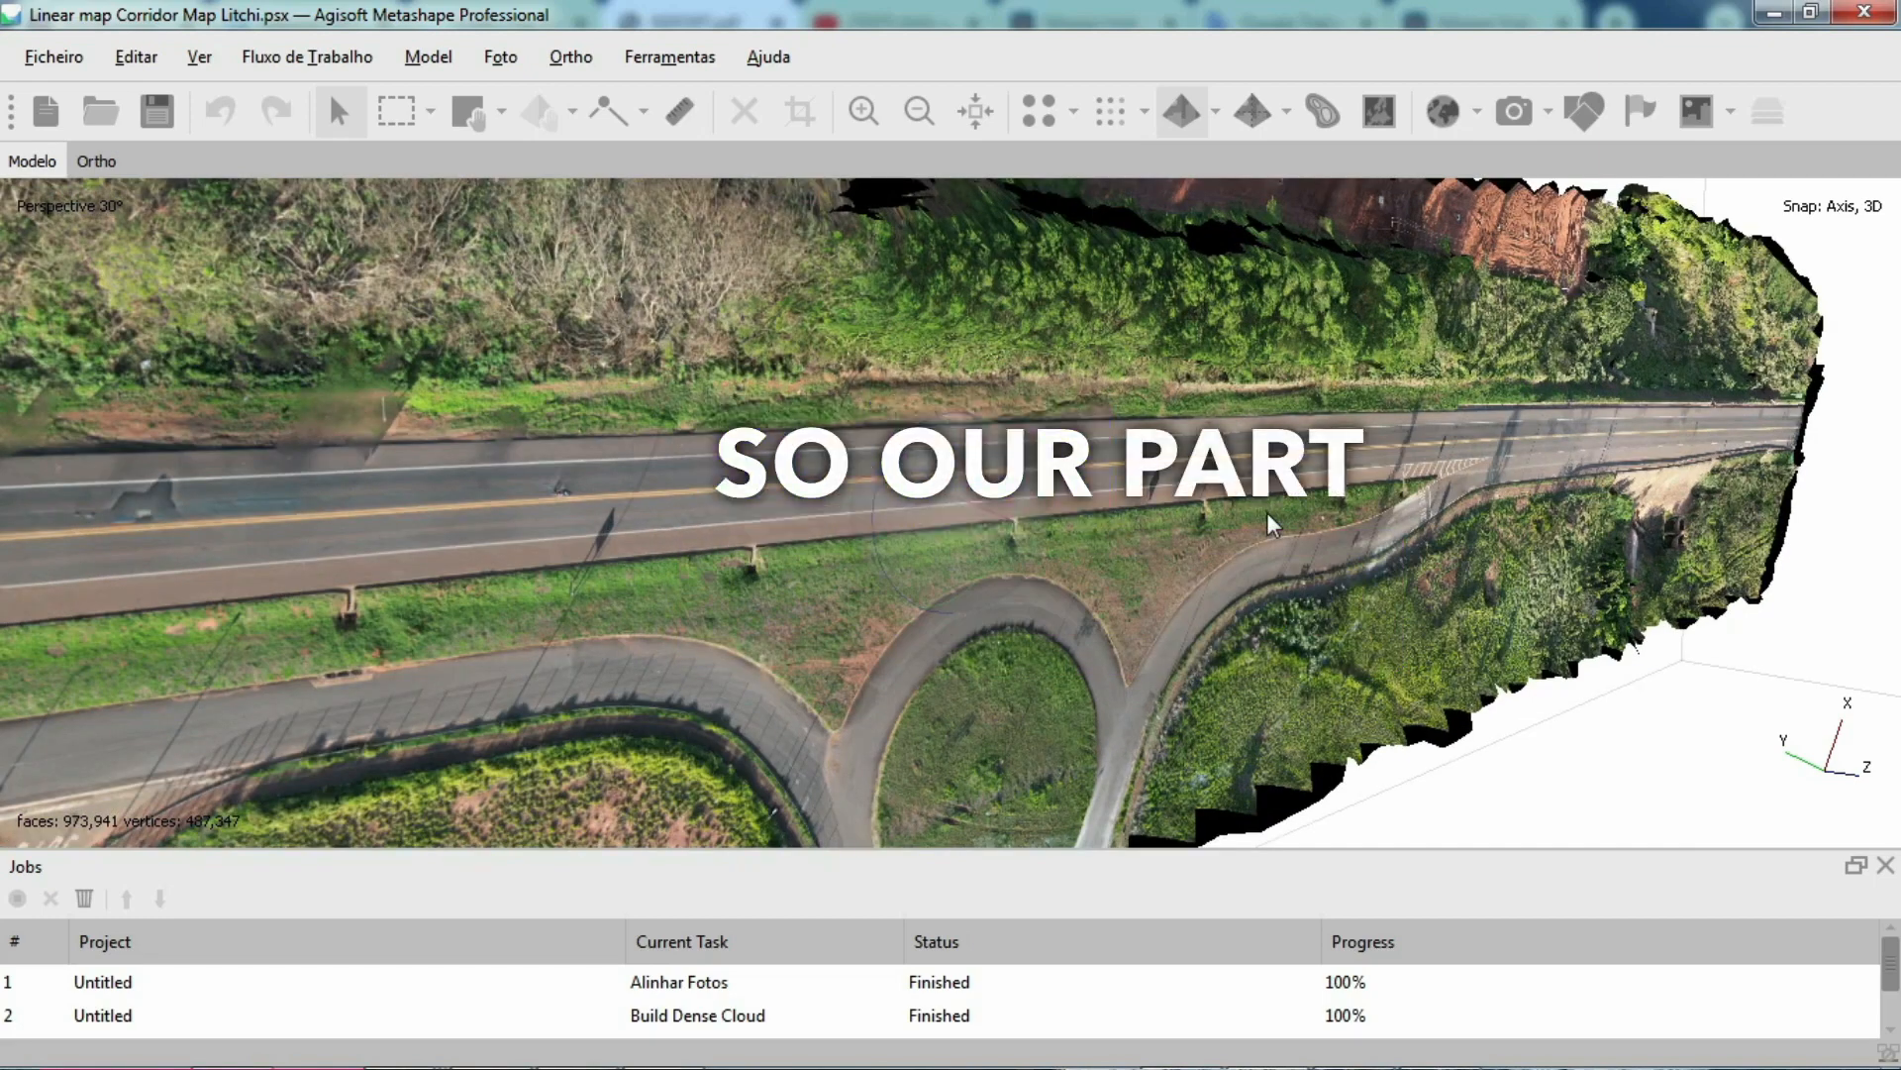
scroll(1272, 523, down, 2)
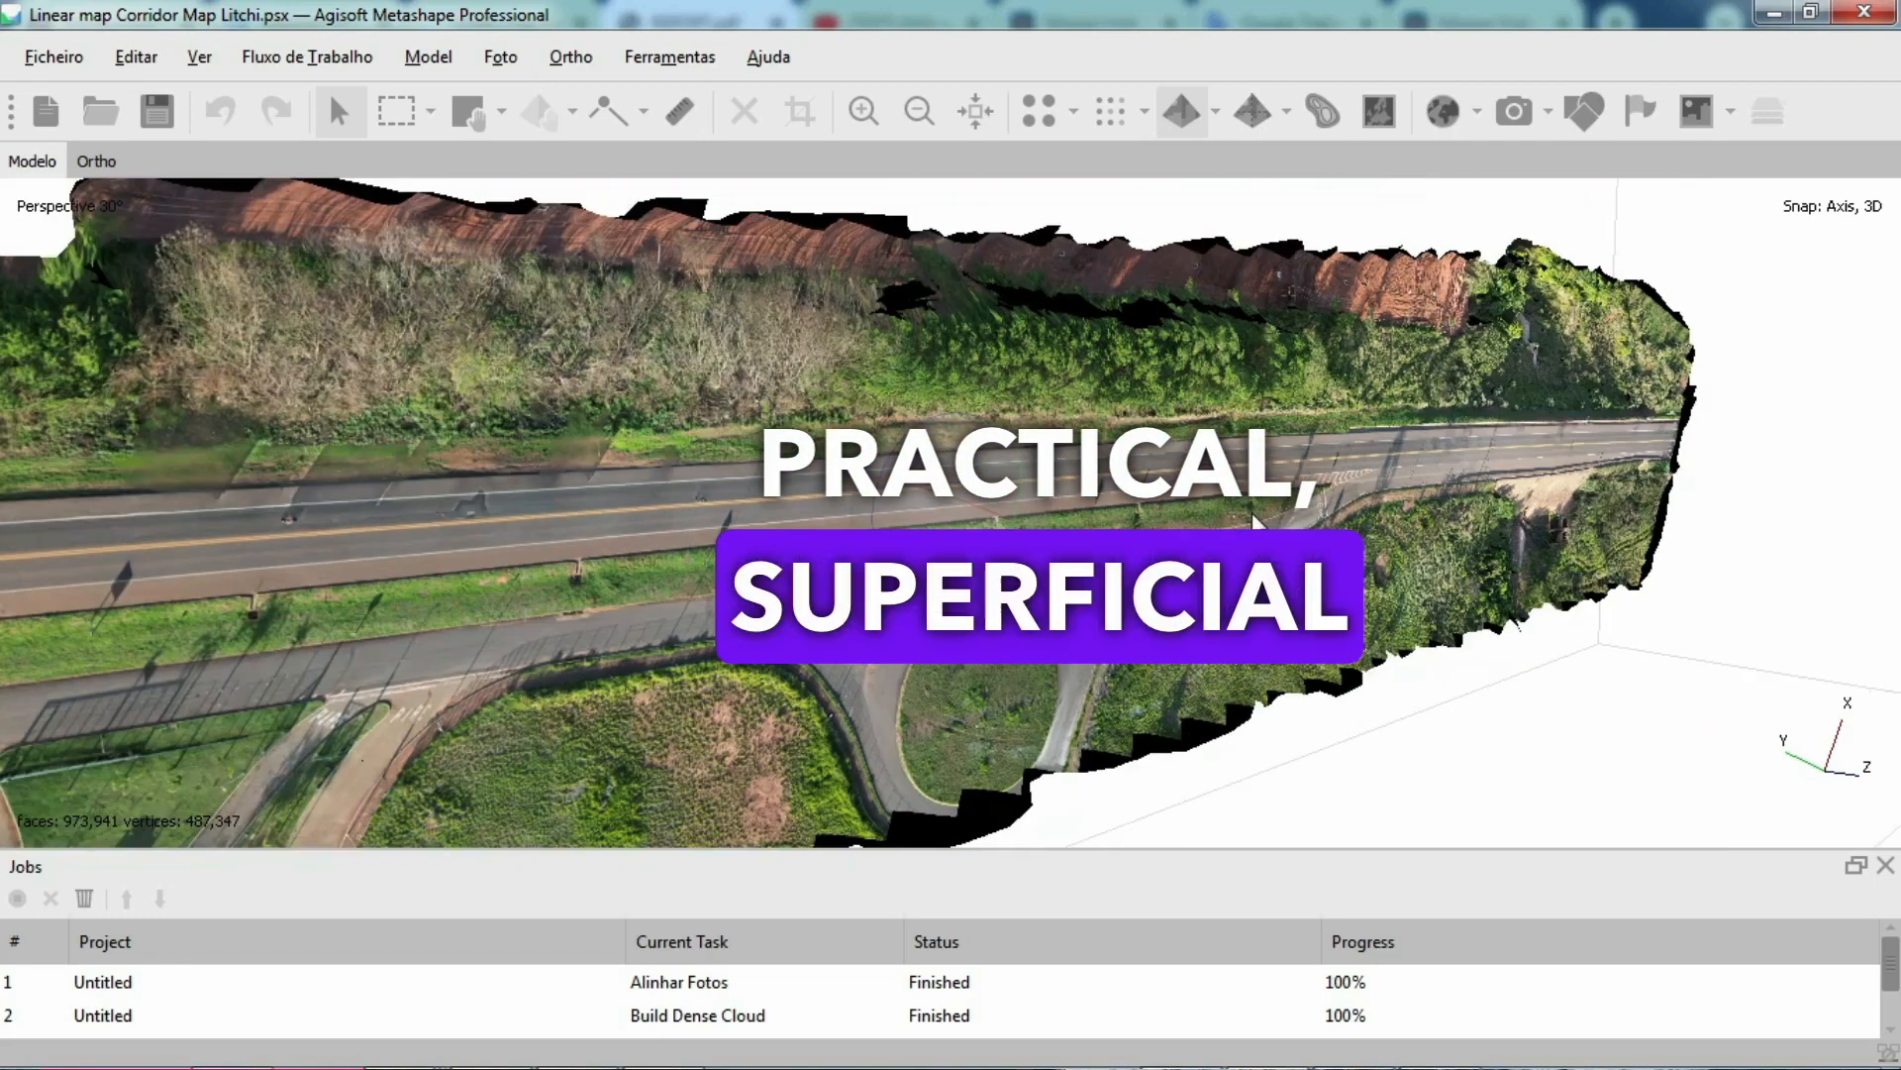
scroll(418, 501, down, 2)
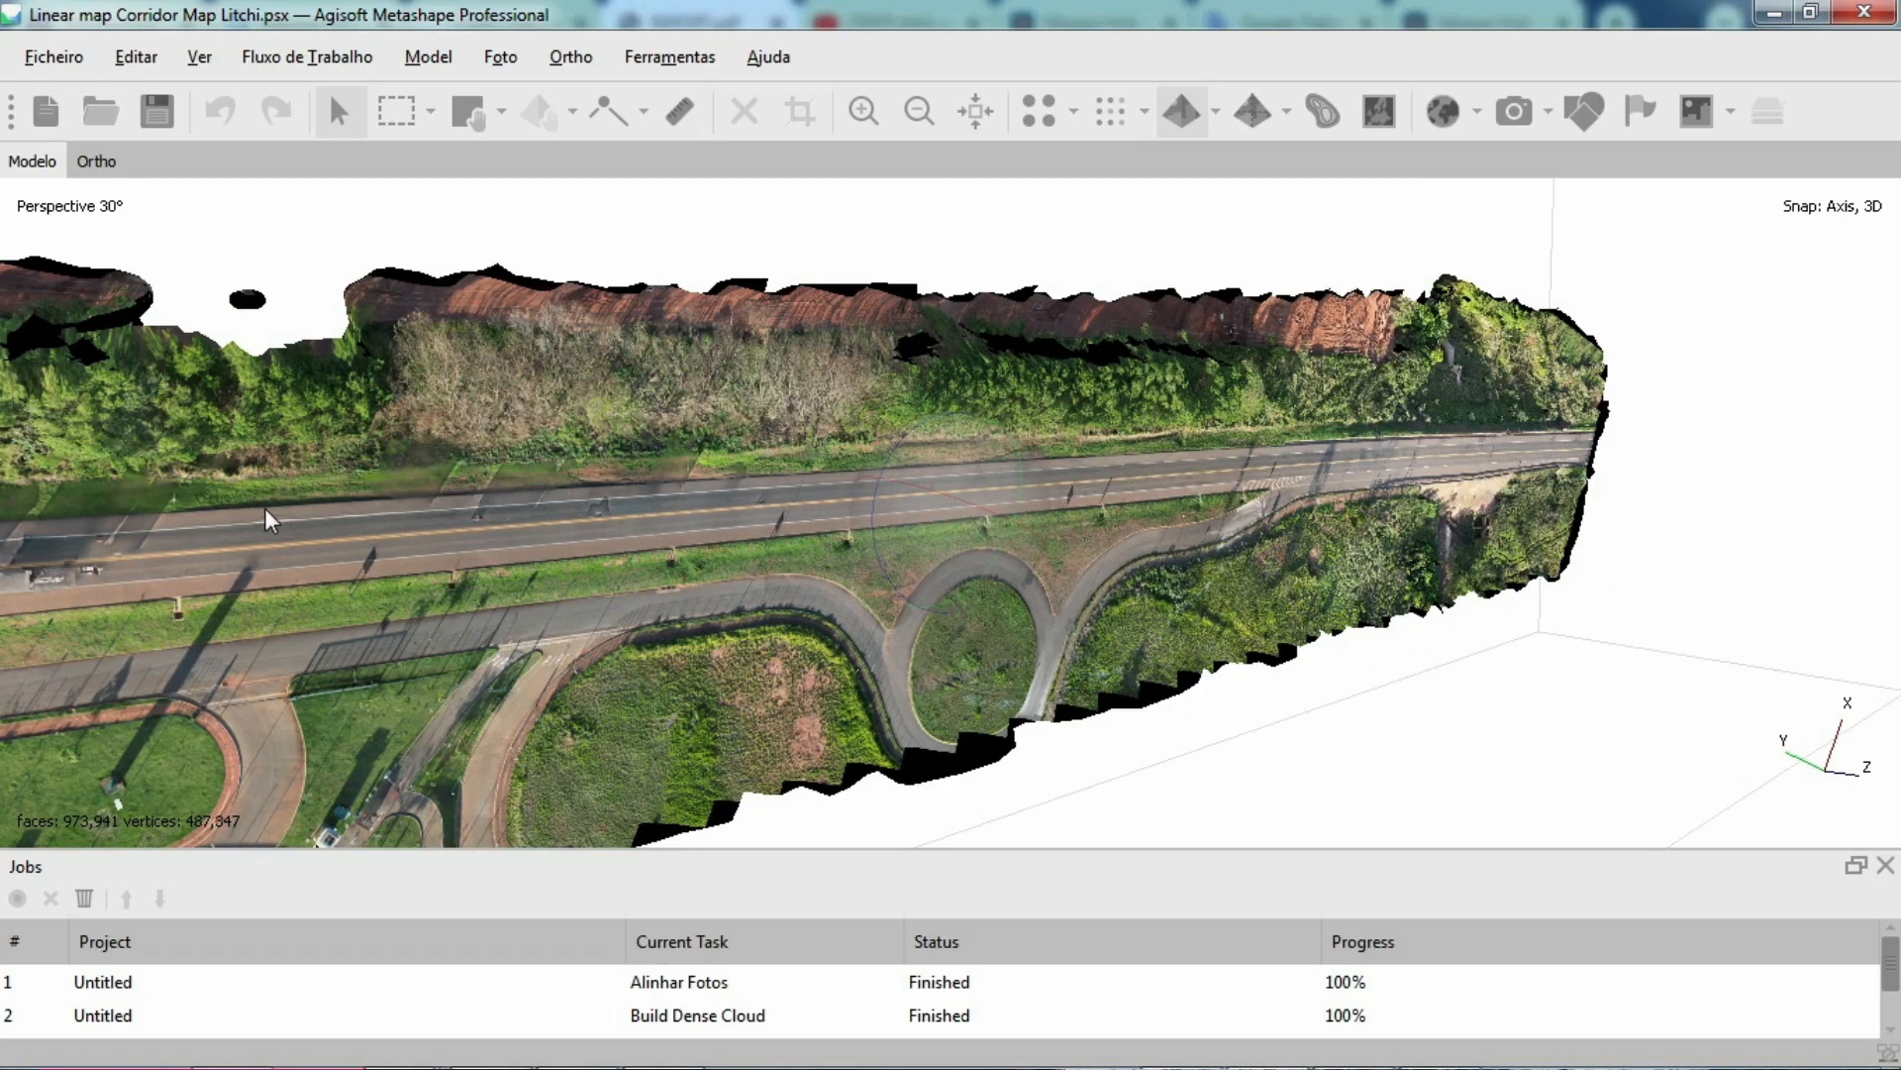
scroll(268, 520, up, 1)
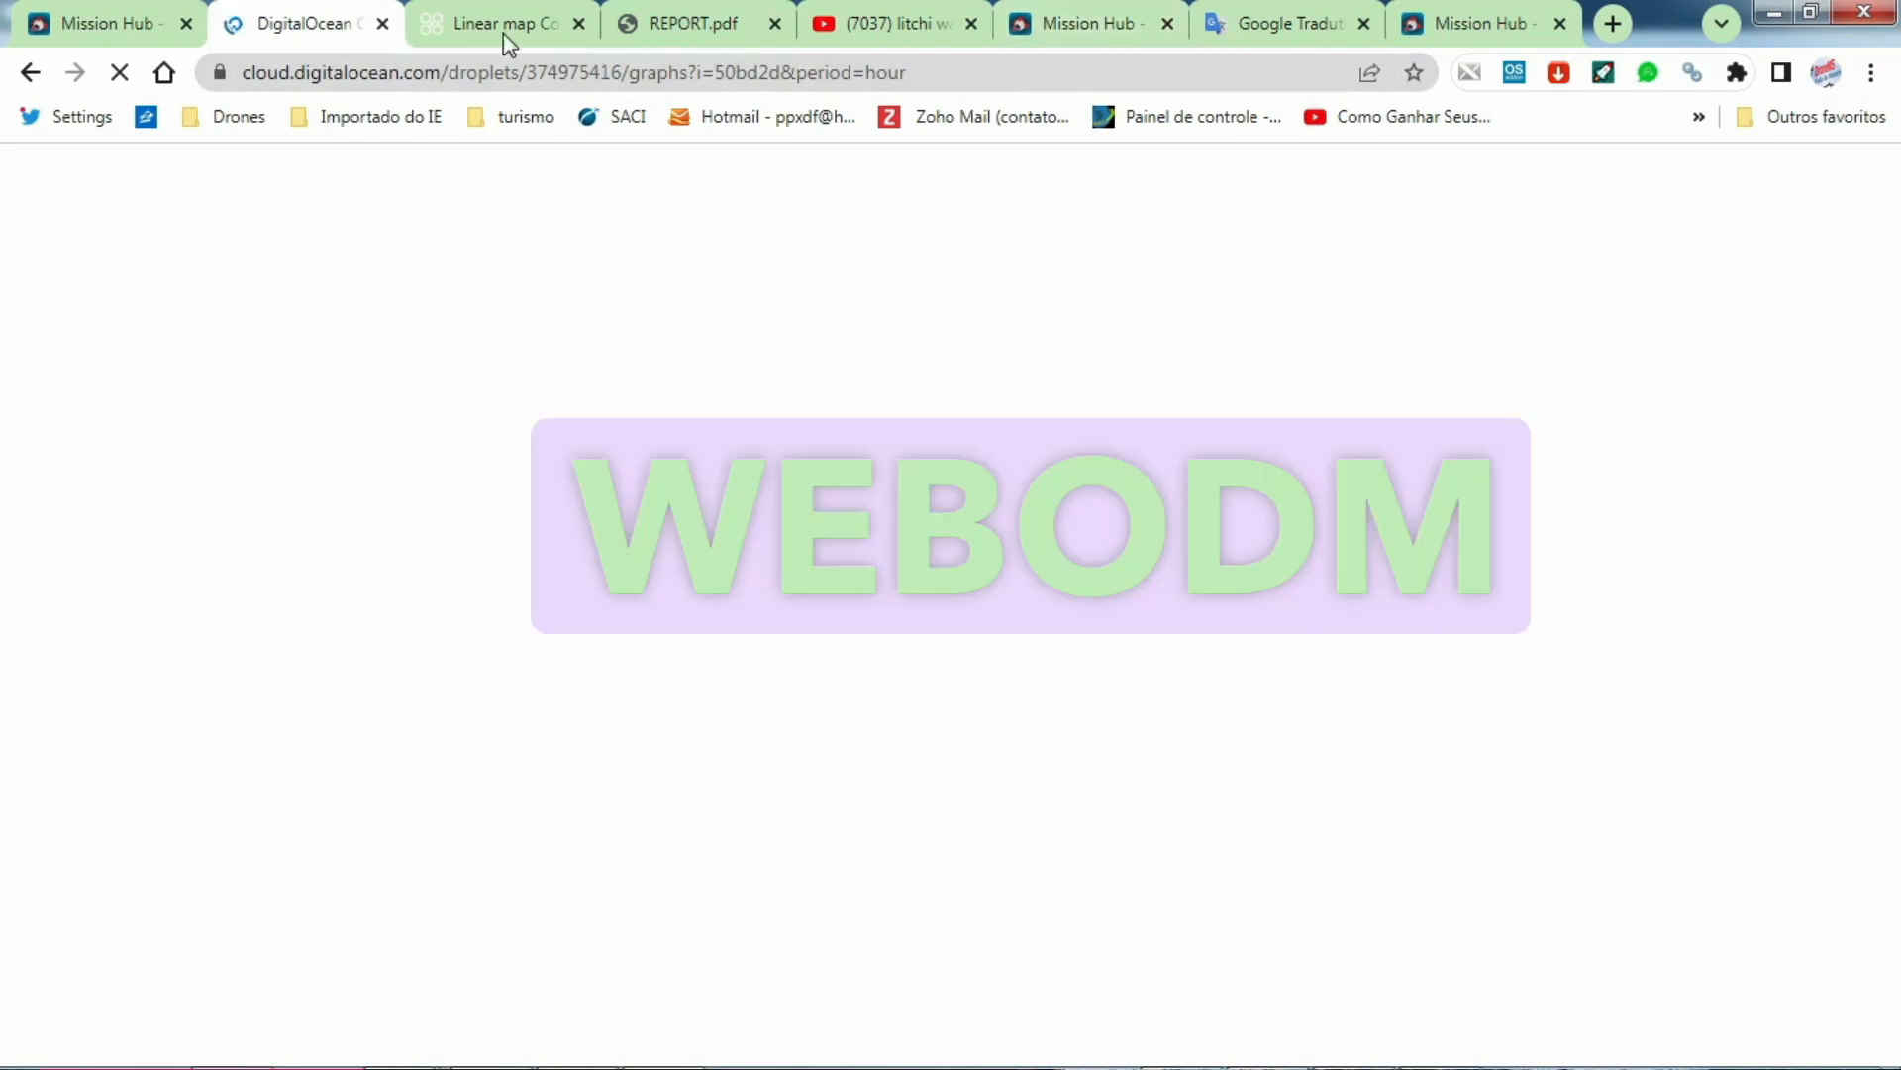
Step: Open the Linear map Corridor Map Litchi task in WebODM and display its textured model
click(492, 30)
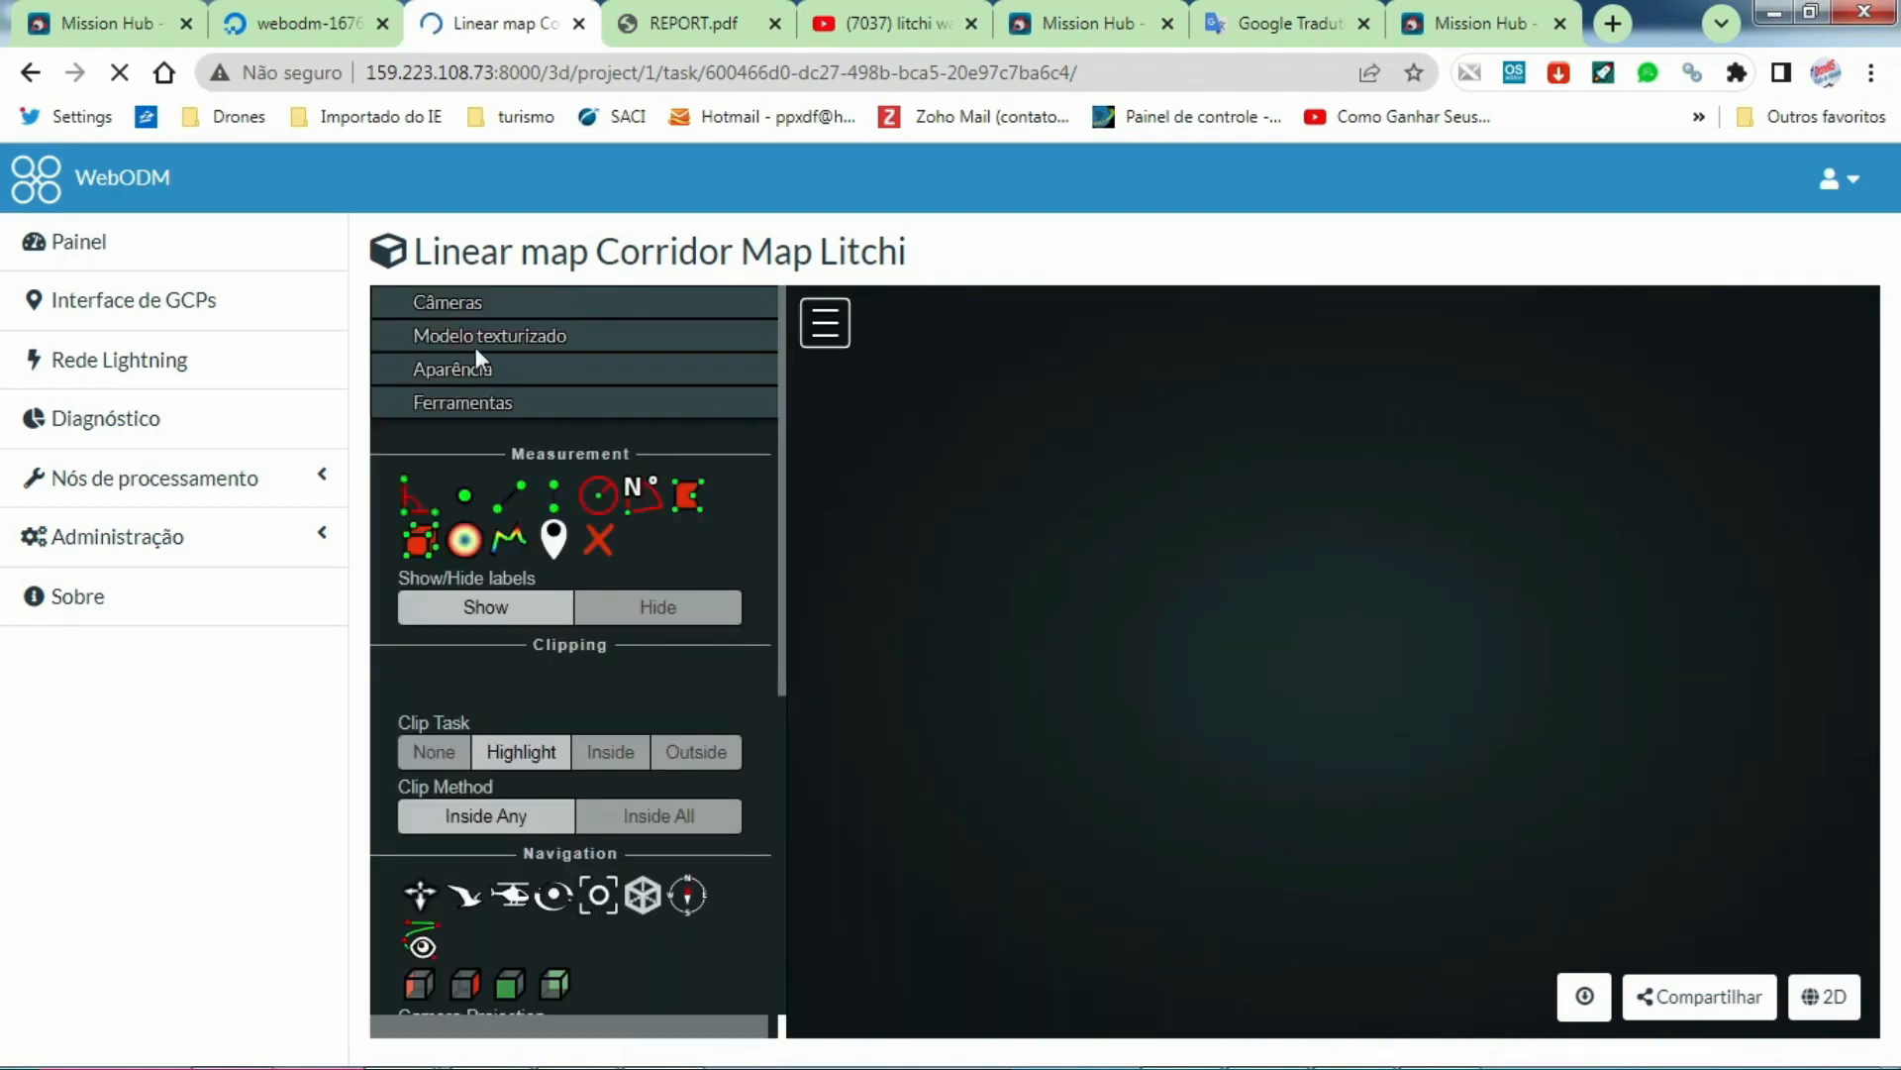
click(475, 342)
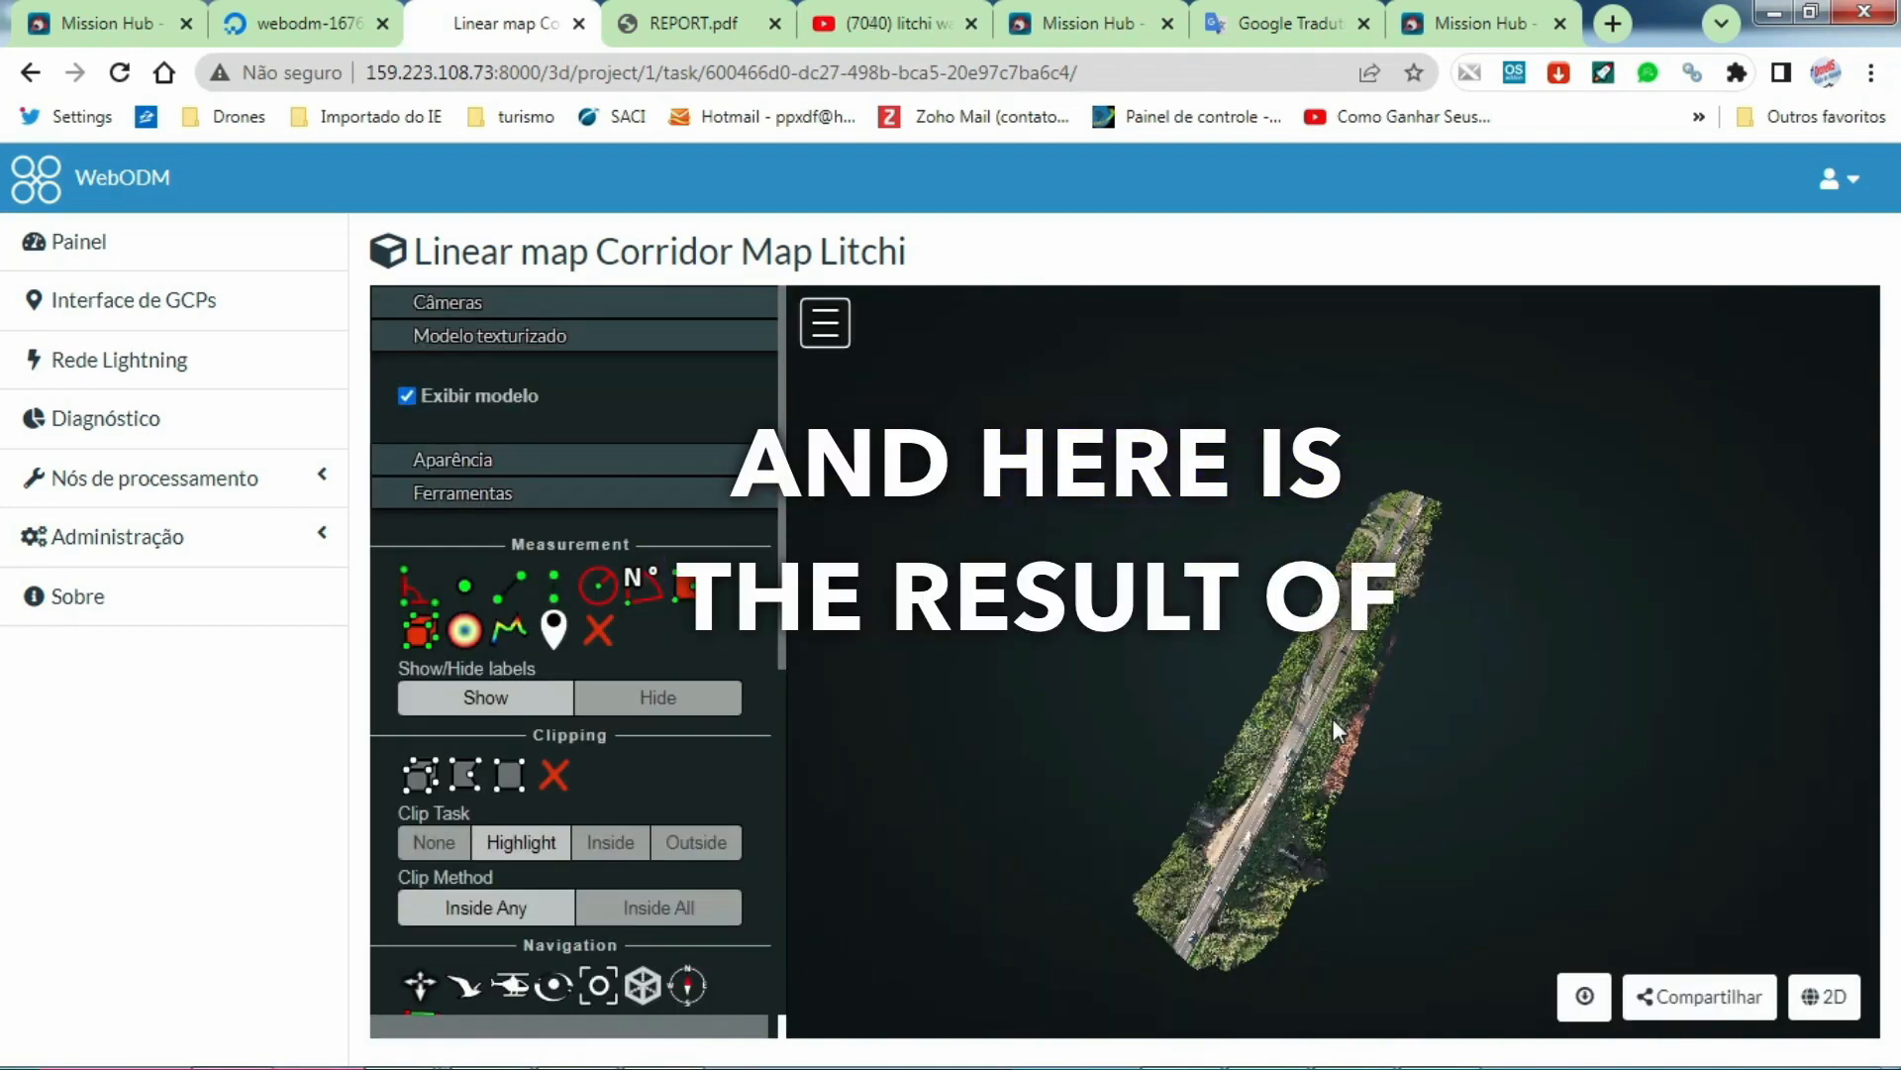
Step: Examine the WebODM corridor model close up and from the side, and return to the project dashboard
scroll(1333, 717, up, 2)
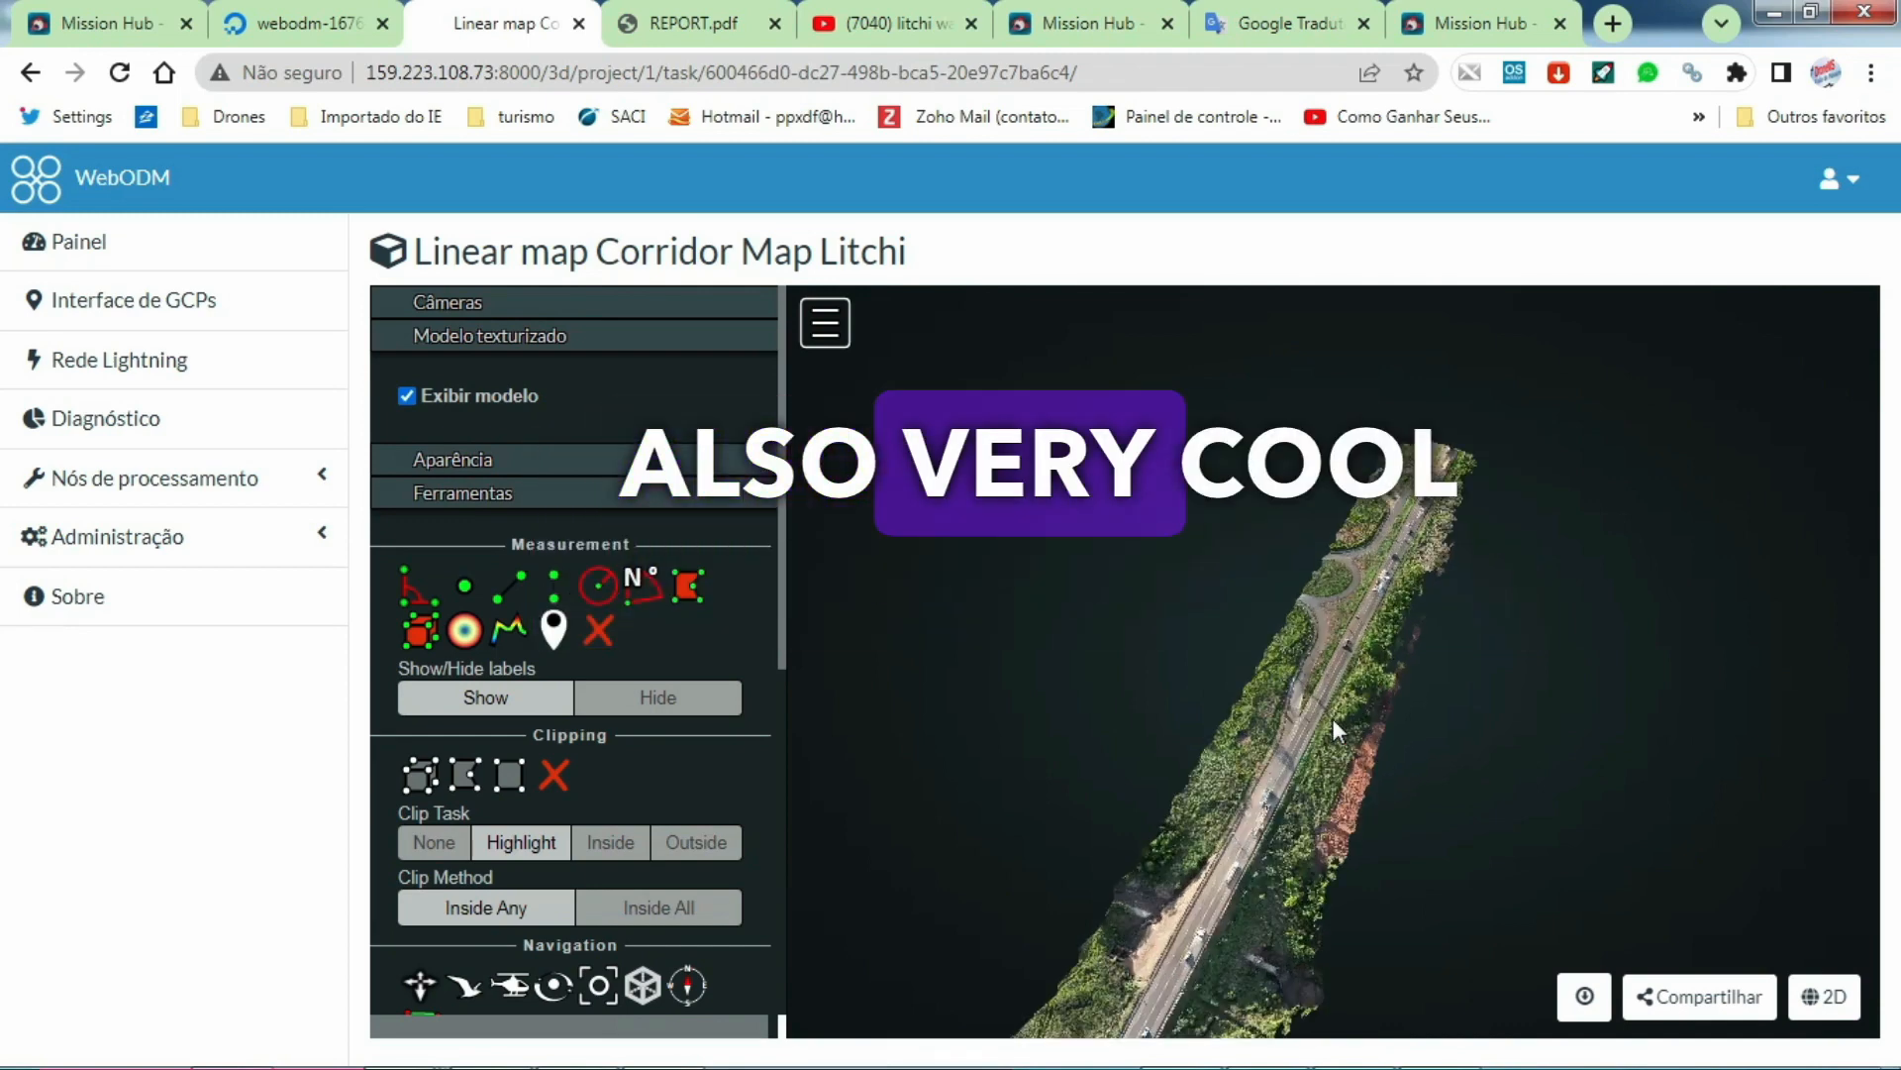
scroll(1333, 717, up, 4)
mouse_move(1281, 758)
mouse_down()
mouse_move(1258, 748)
mouse_move(1276, 752)
mouse_up()
click(1275, 752)
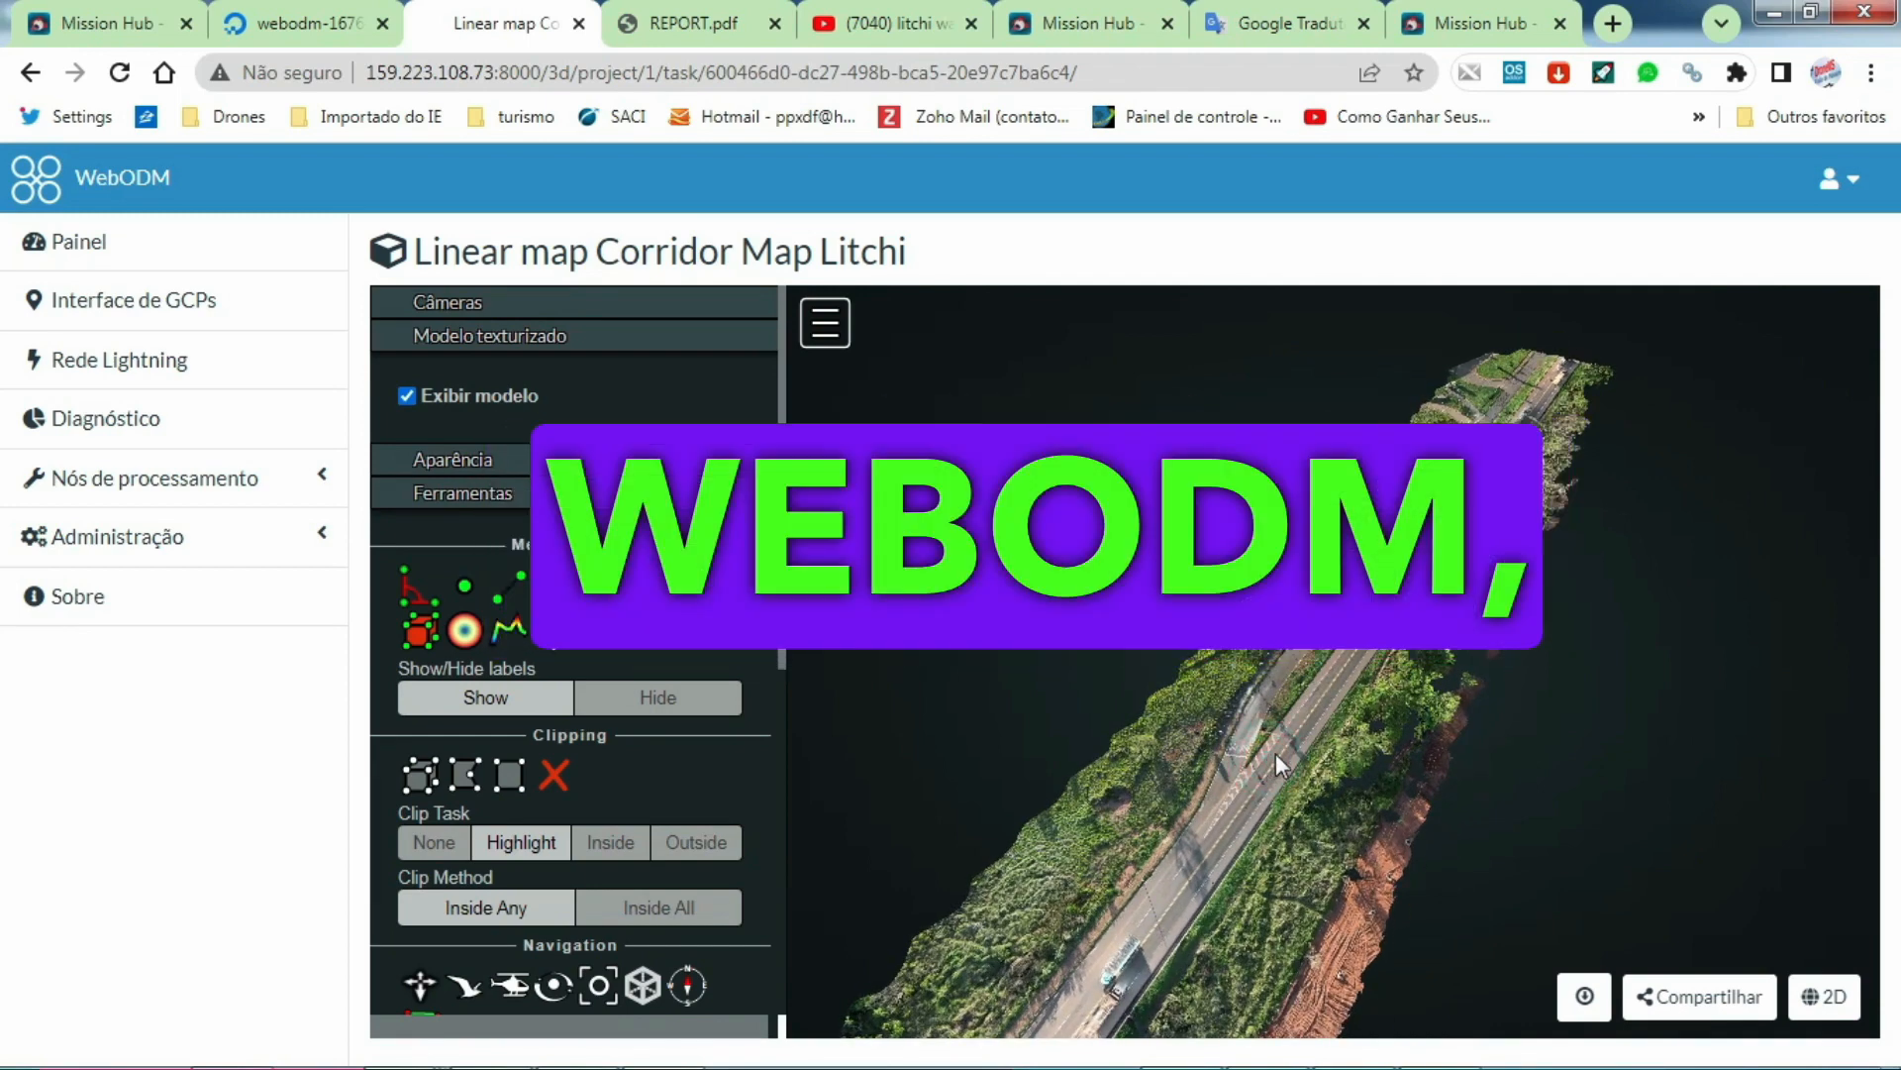
scroll(1276, 752, up, 5)
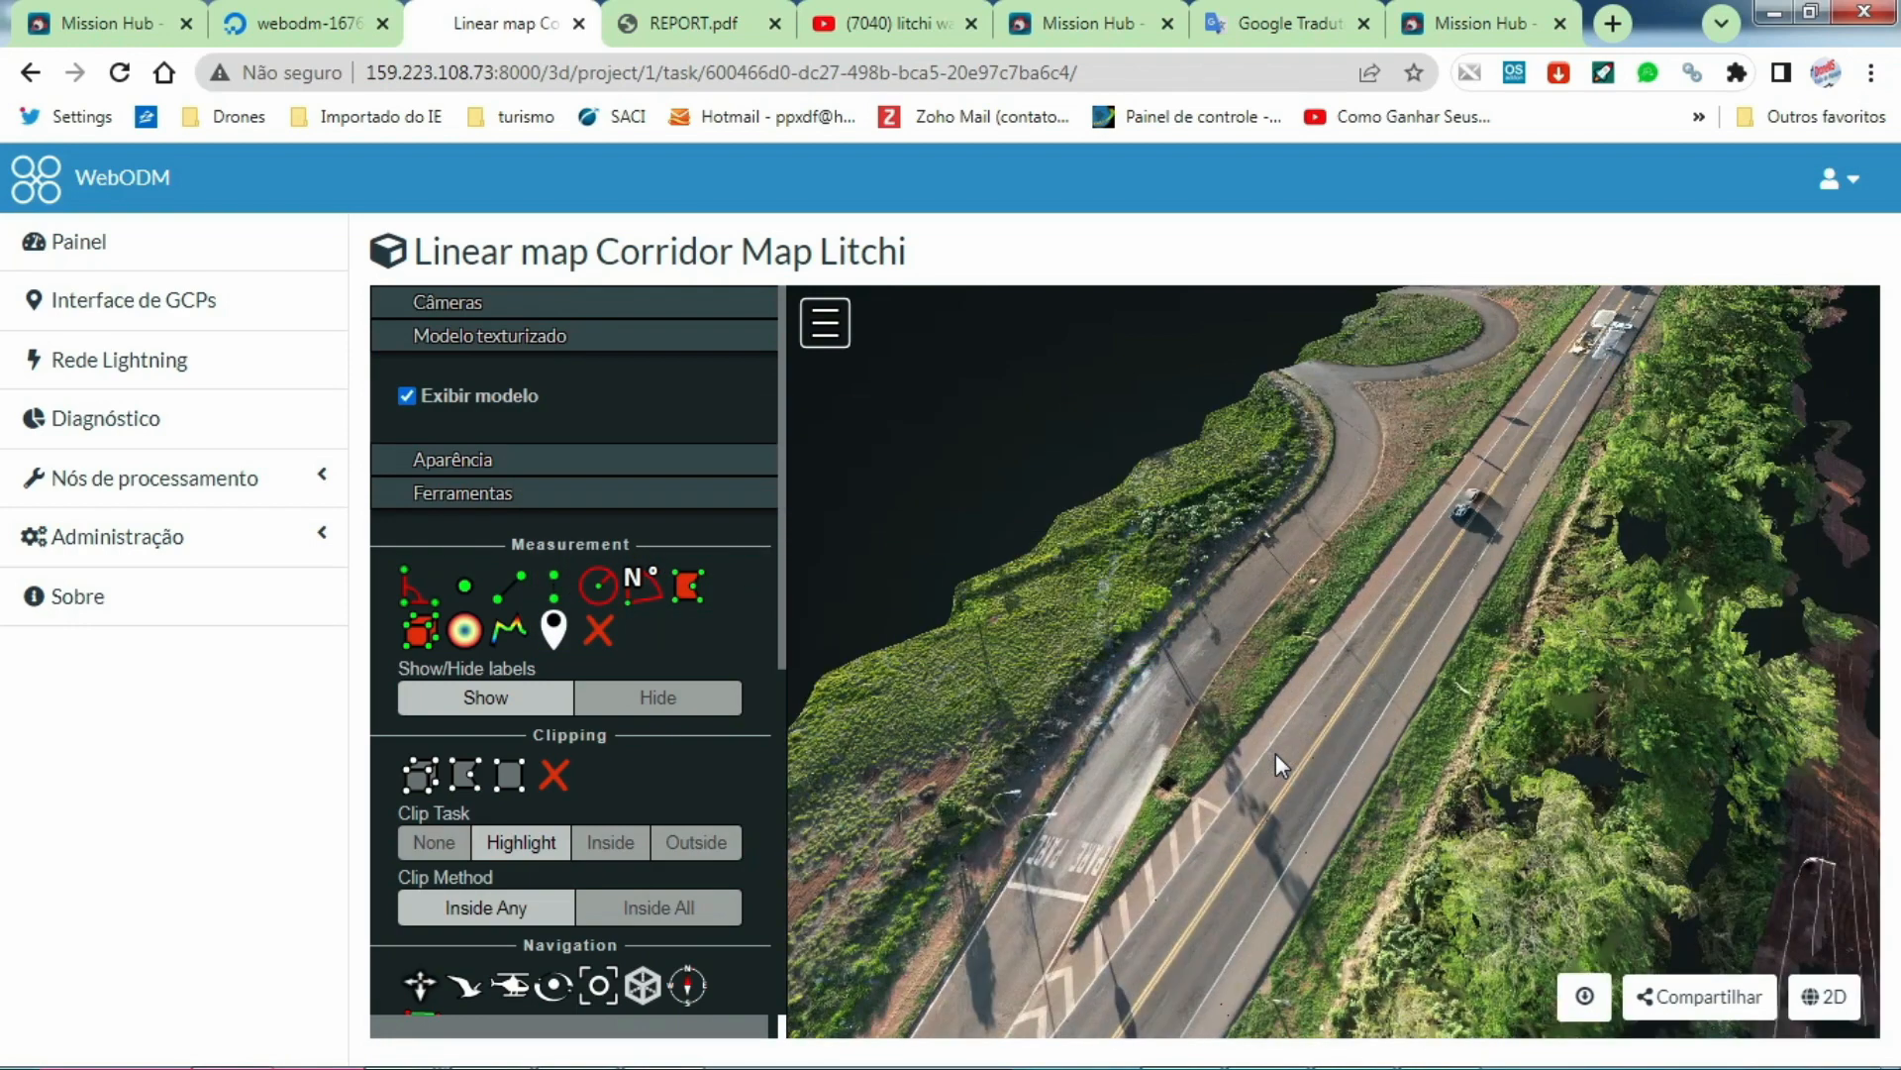
scroll(1279, 751, down, 4)
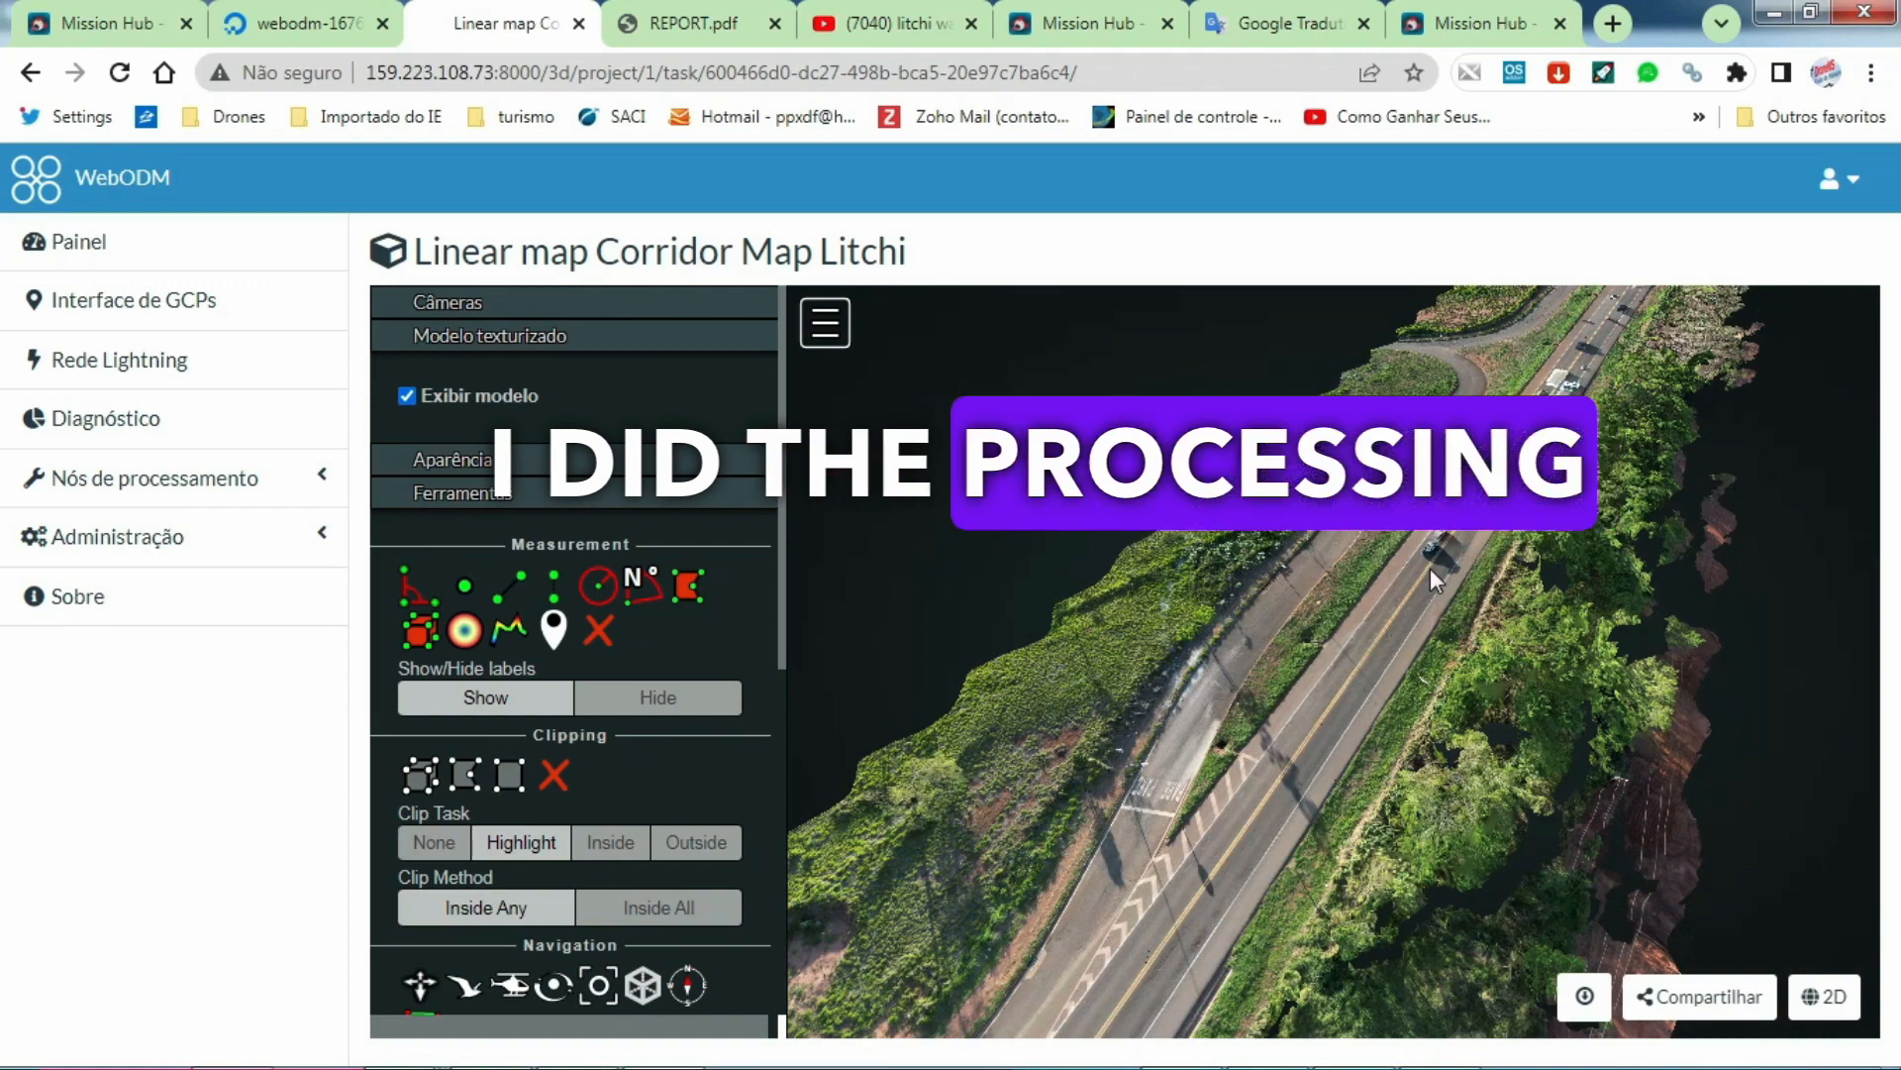
scroll(1430, 568, up, 2)
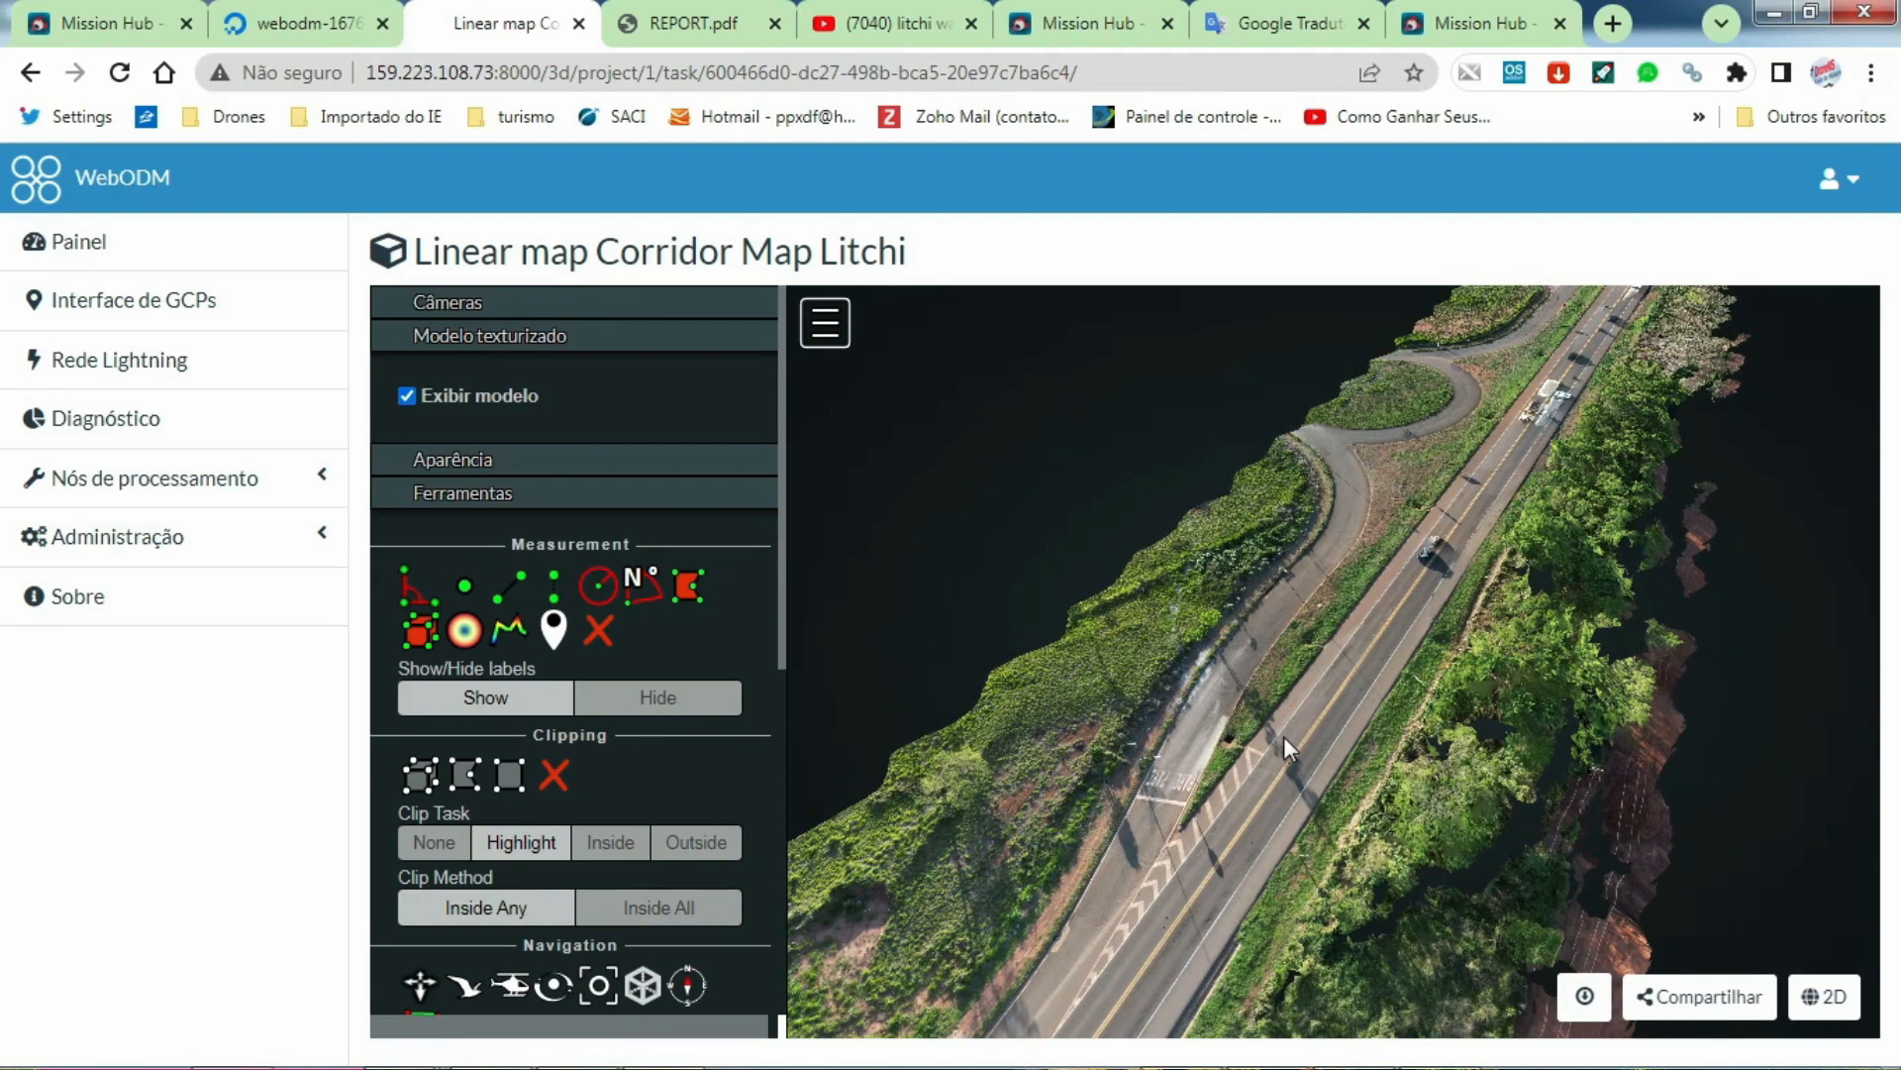
mouse_move(1256, 796)
mouse_down()
mouse_move(1172, 786)
mouse_move(1066, 717)
mouse_move(1050, 790)
mouse_up()
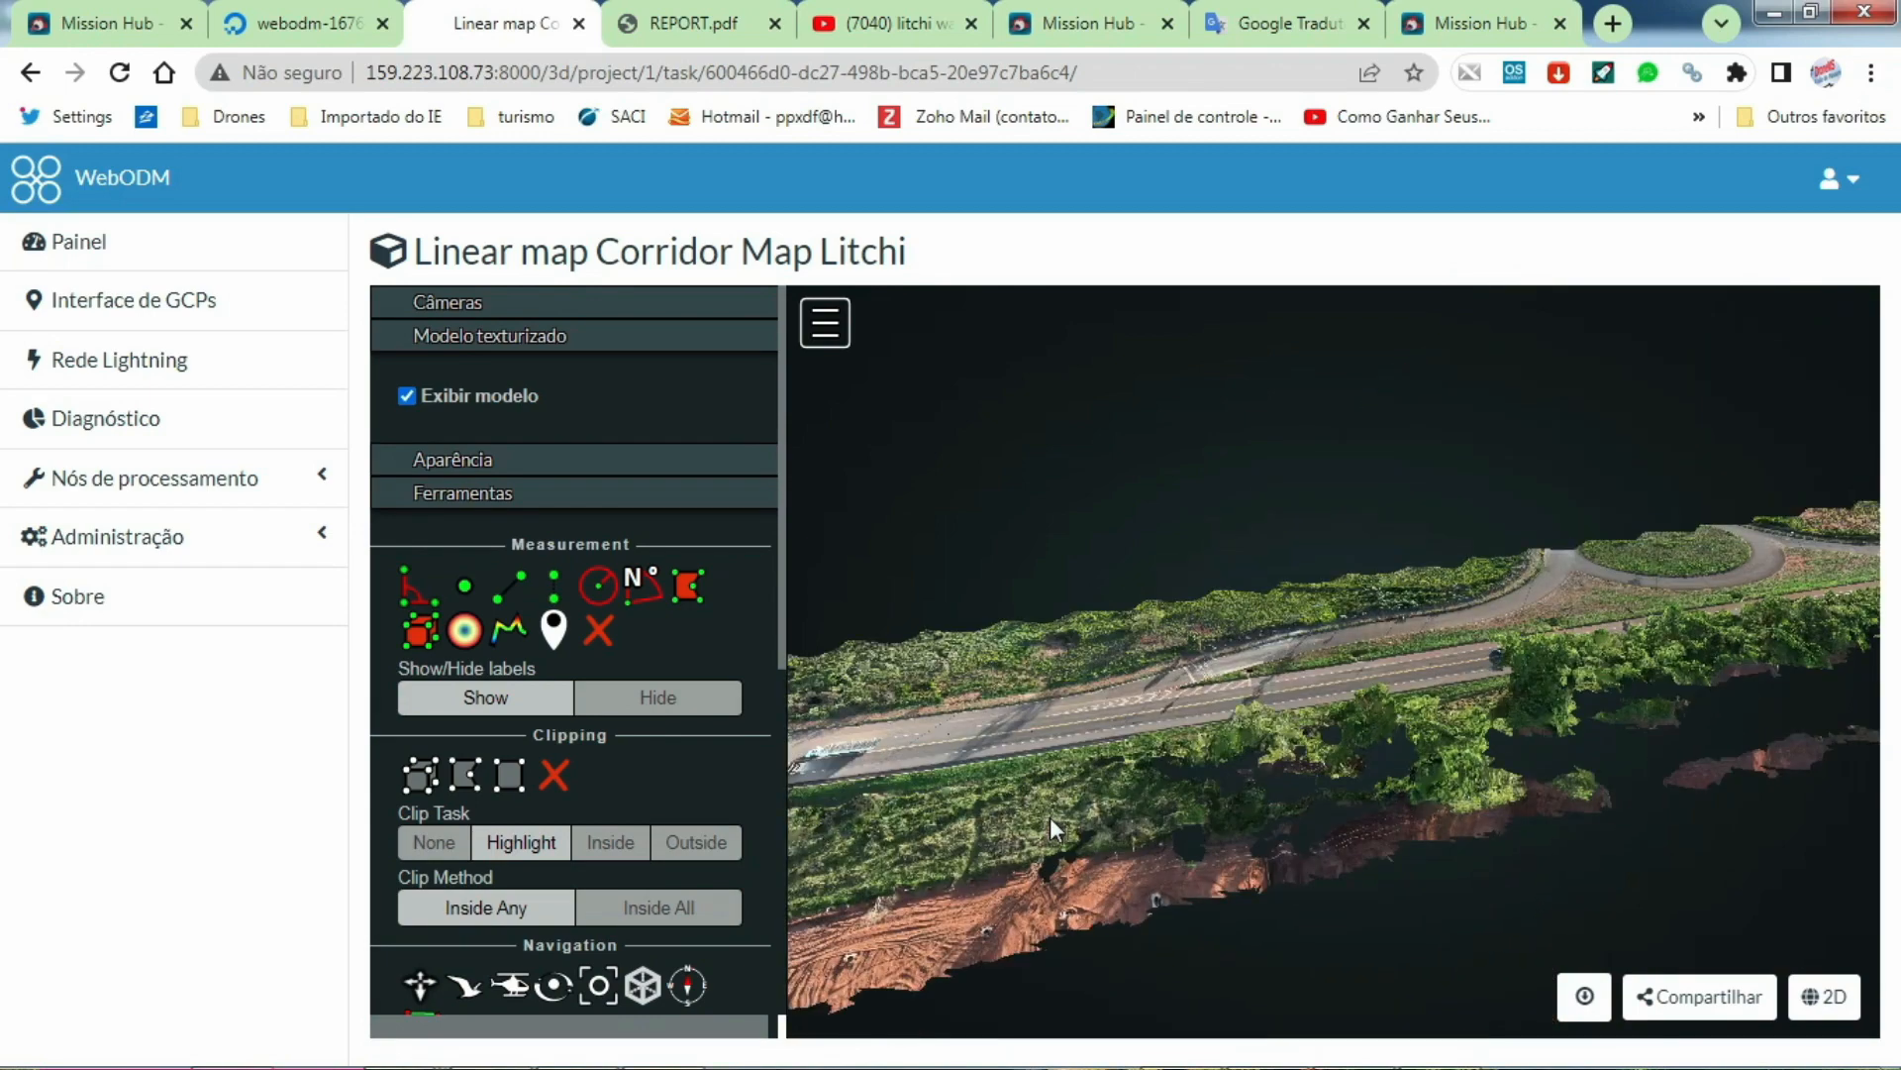
click(106, 246)
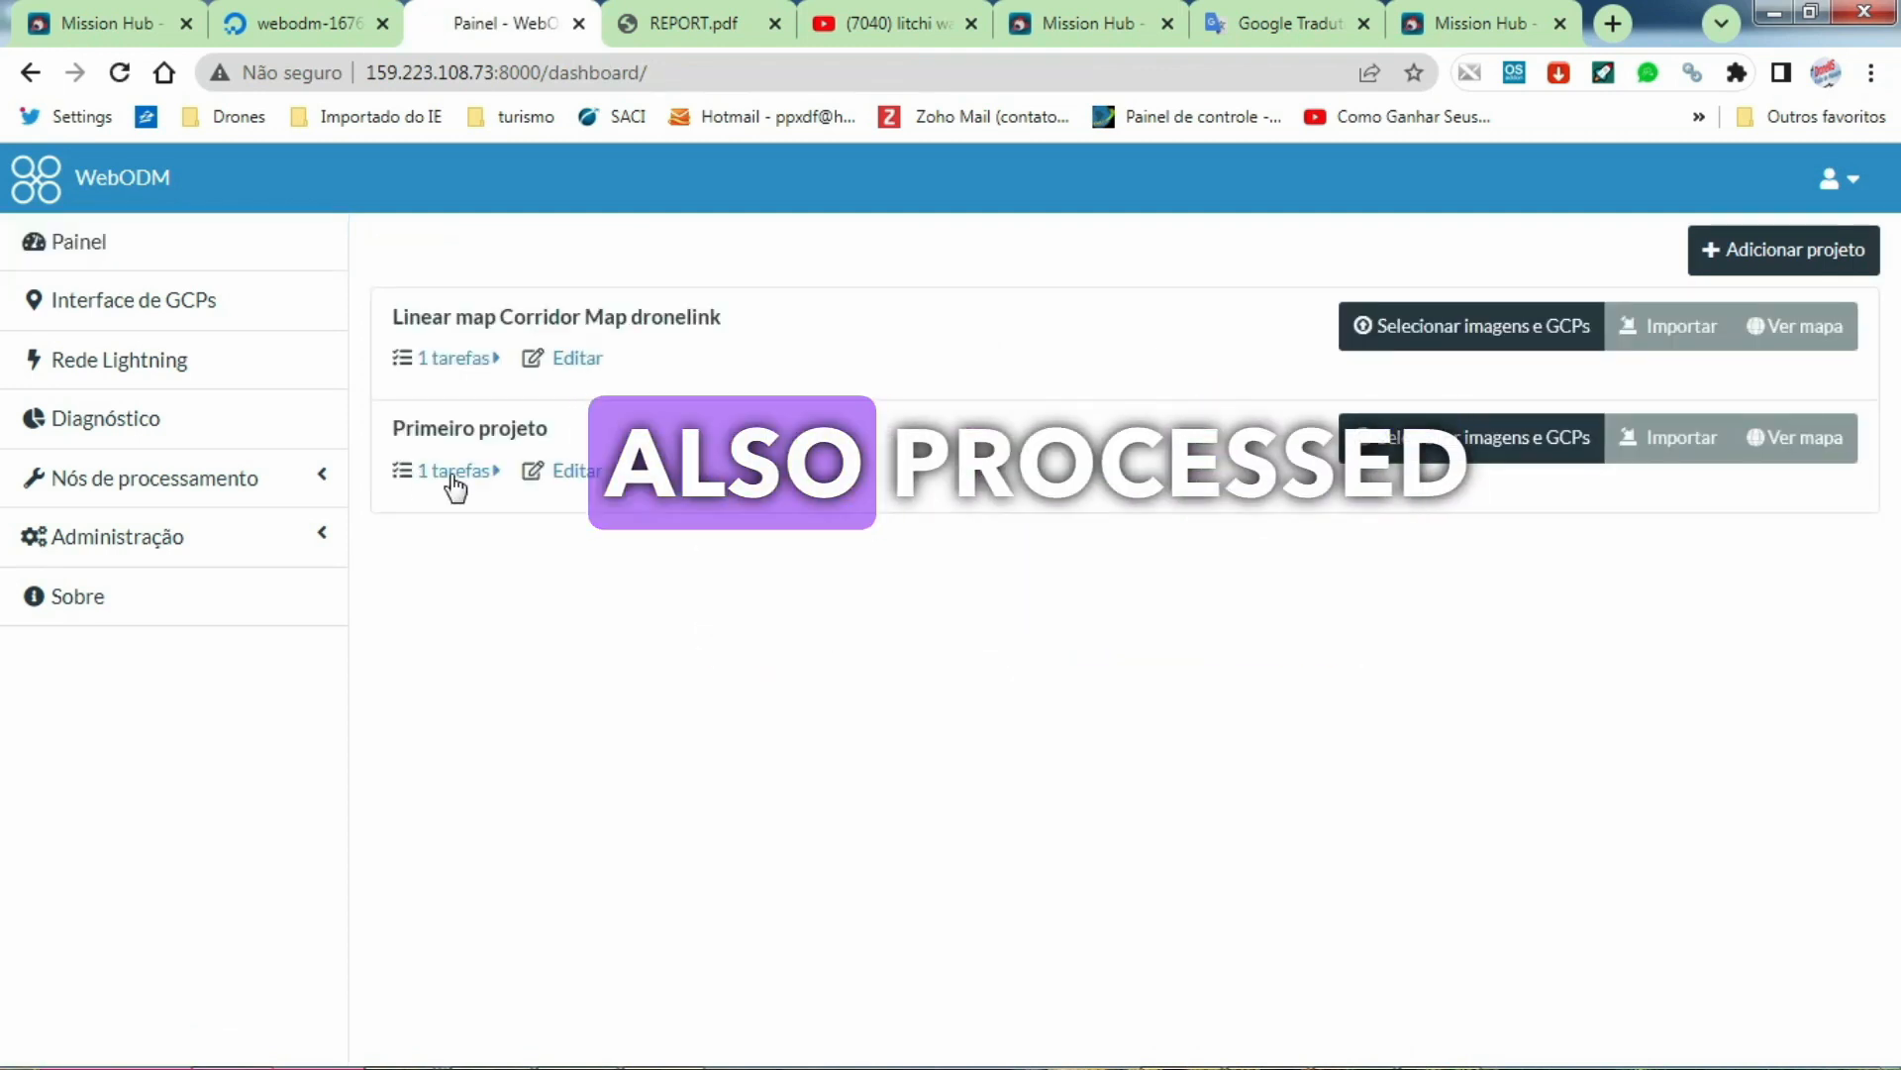
Step: Expand Primeiro projeto and open the 3D model of its Linear map Corridor Map Litchi task
click(450, 473)
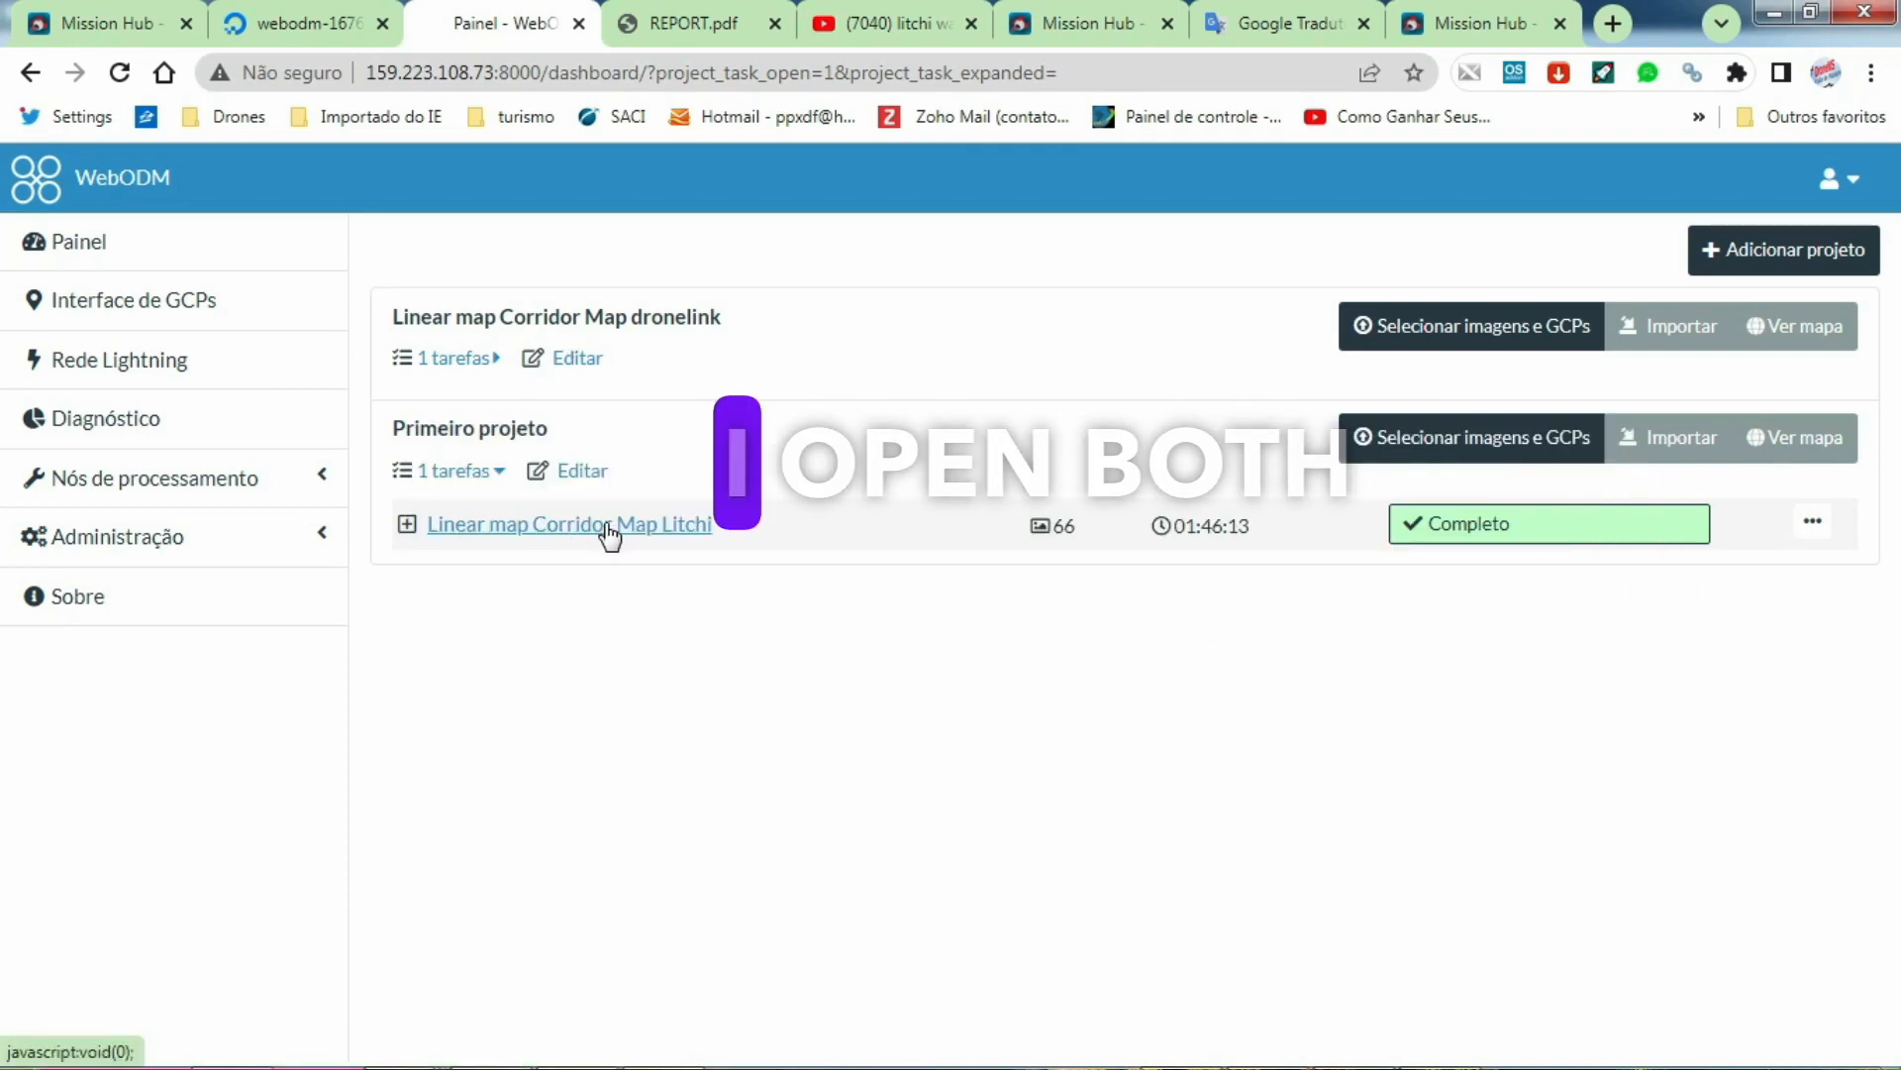
double_click(606, 525)
click(614, 525)
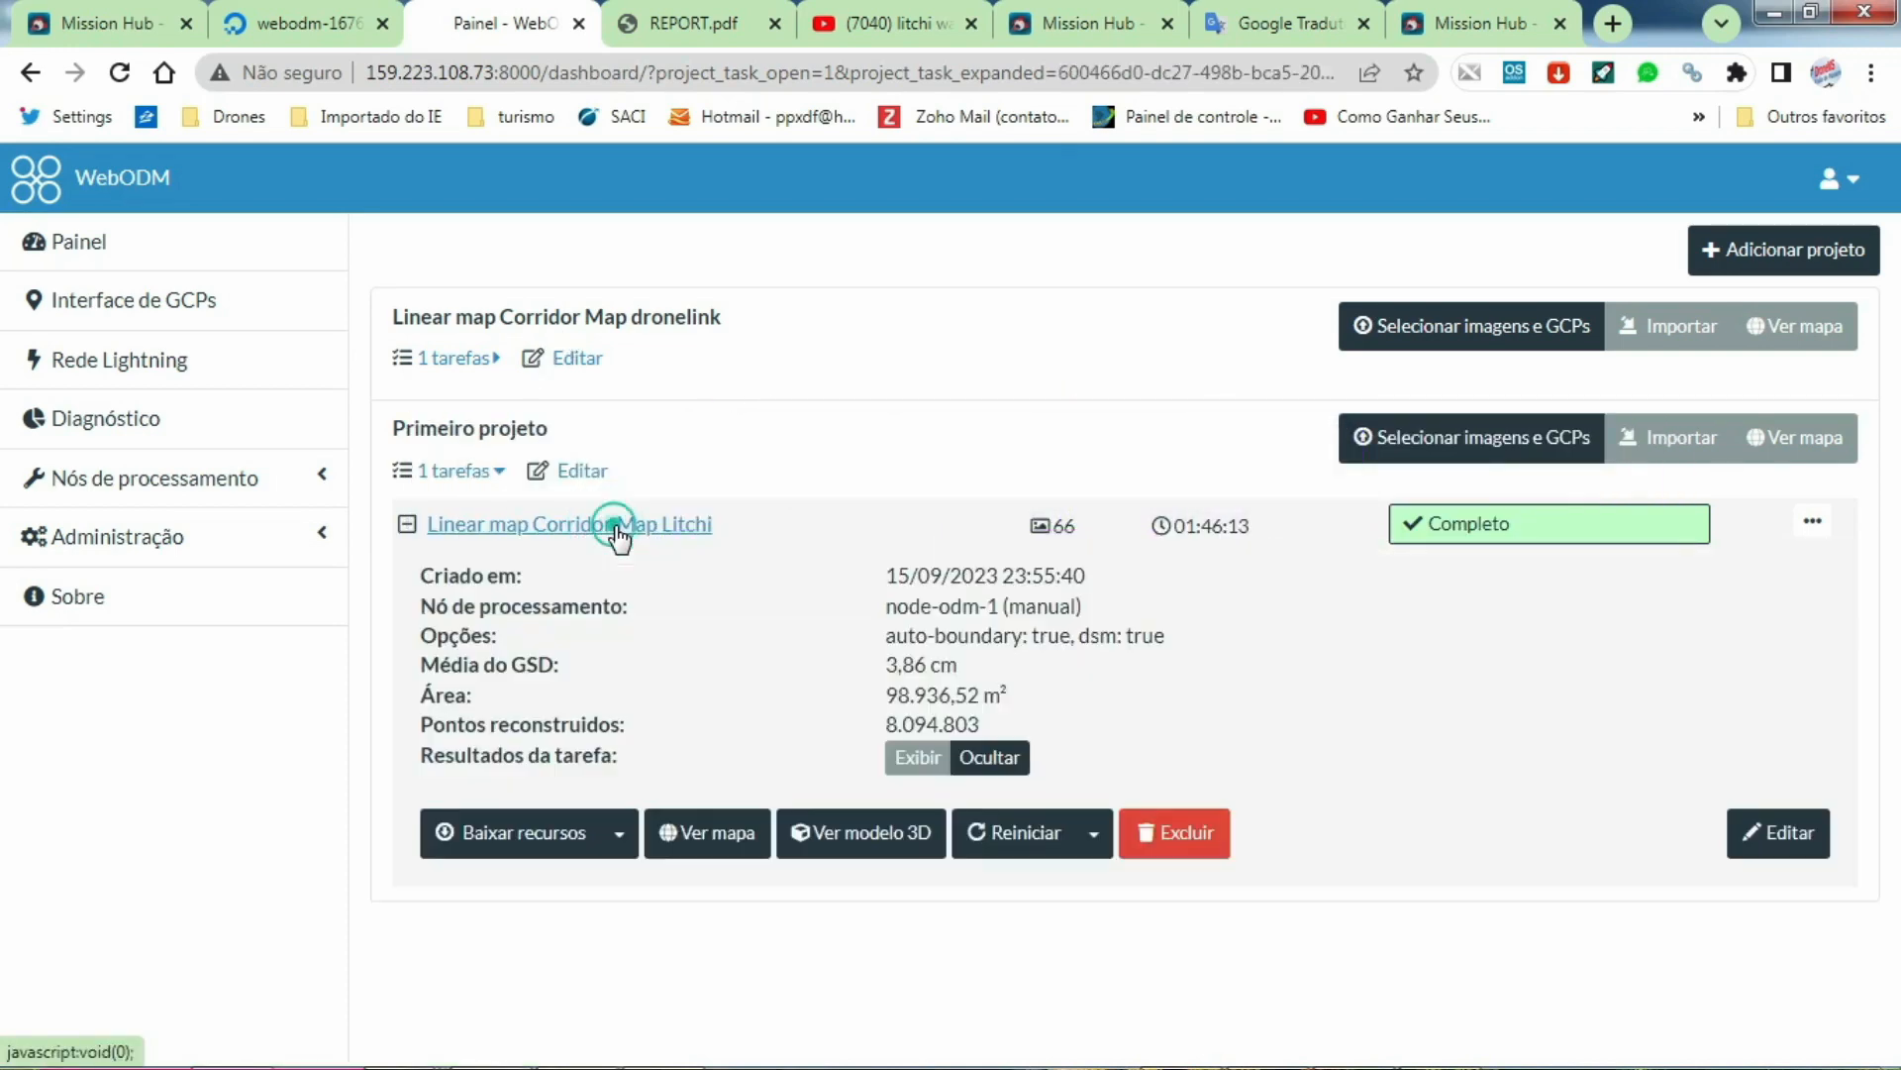
click(892, 829)
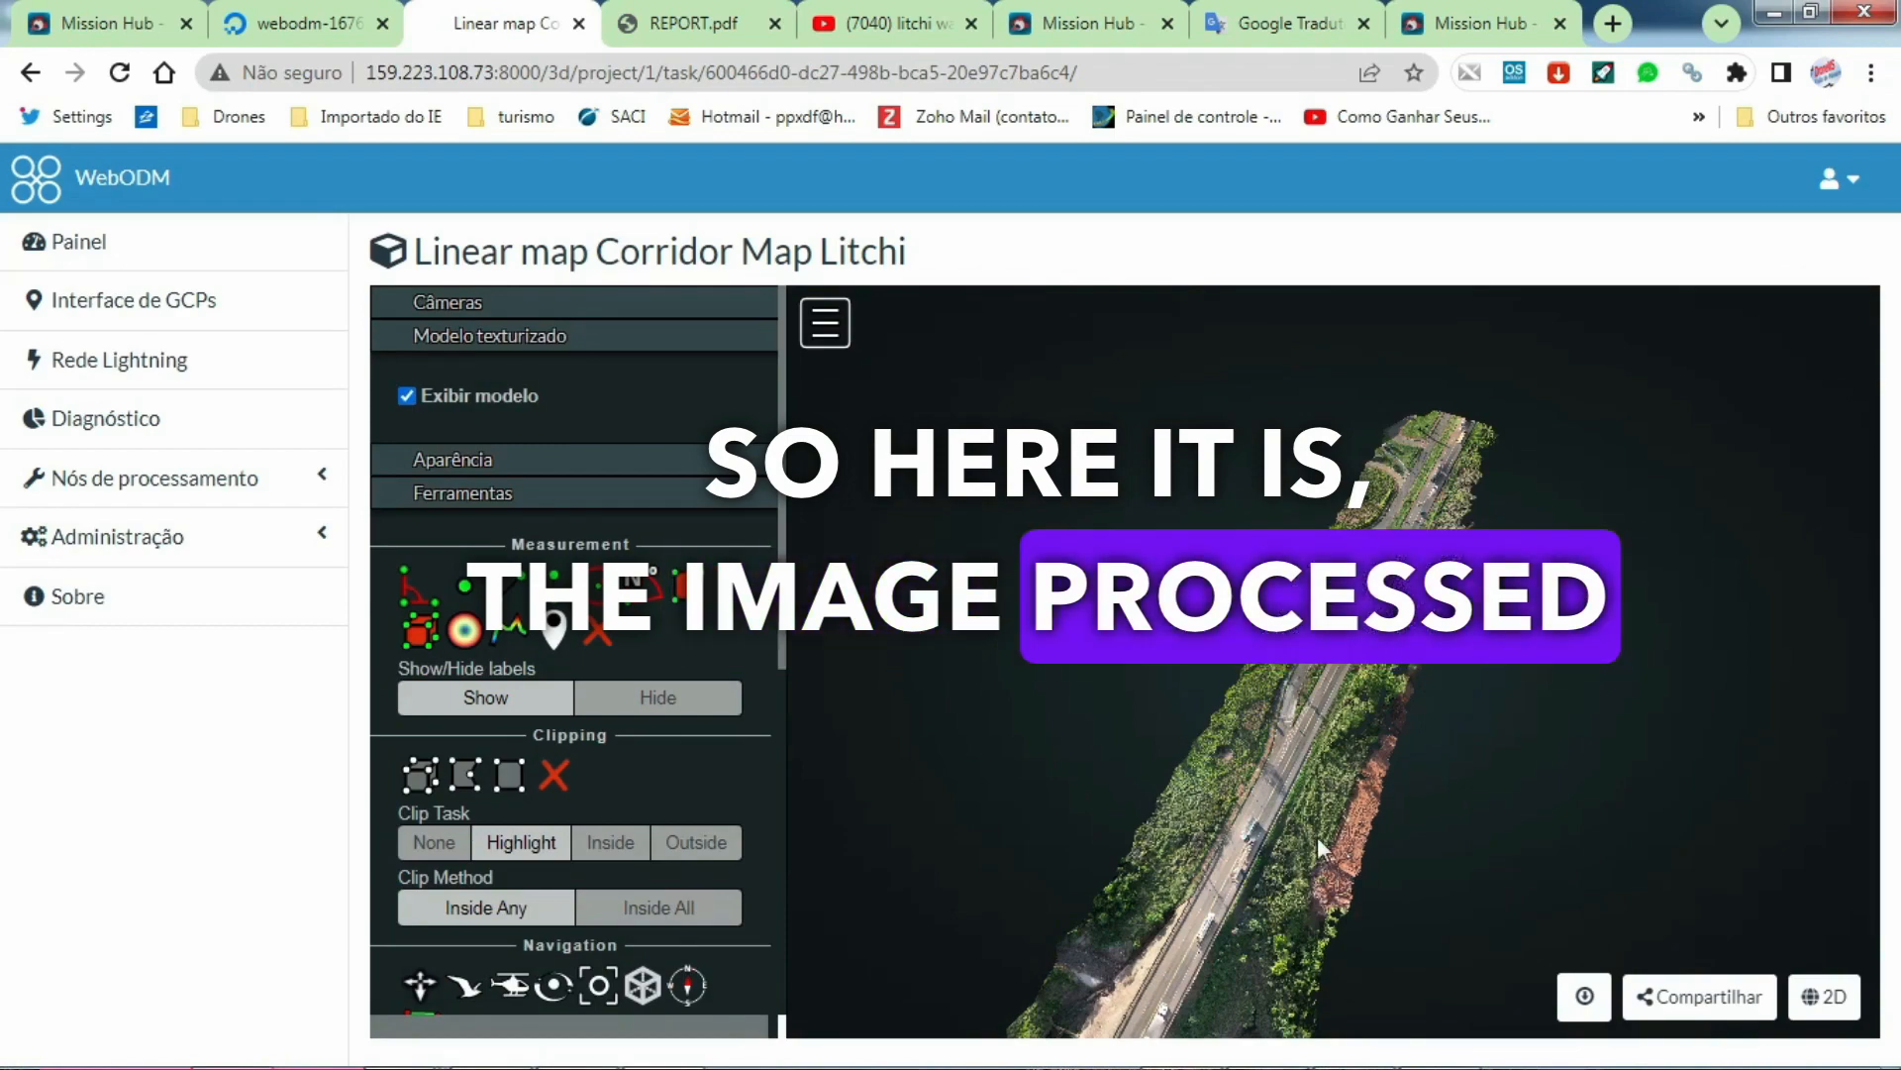
Step: Examine the road, access loop and roadside vegetation of the Litchi corridor model at close and wide range
scroll(1313, 834, up, 7)
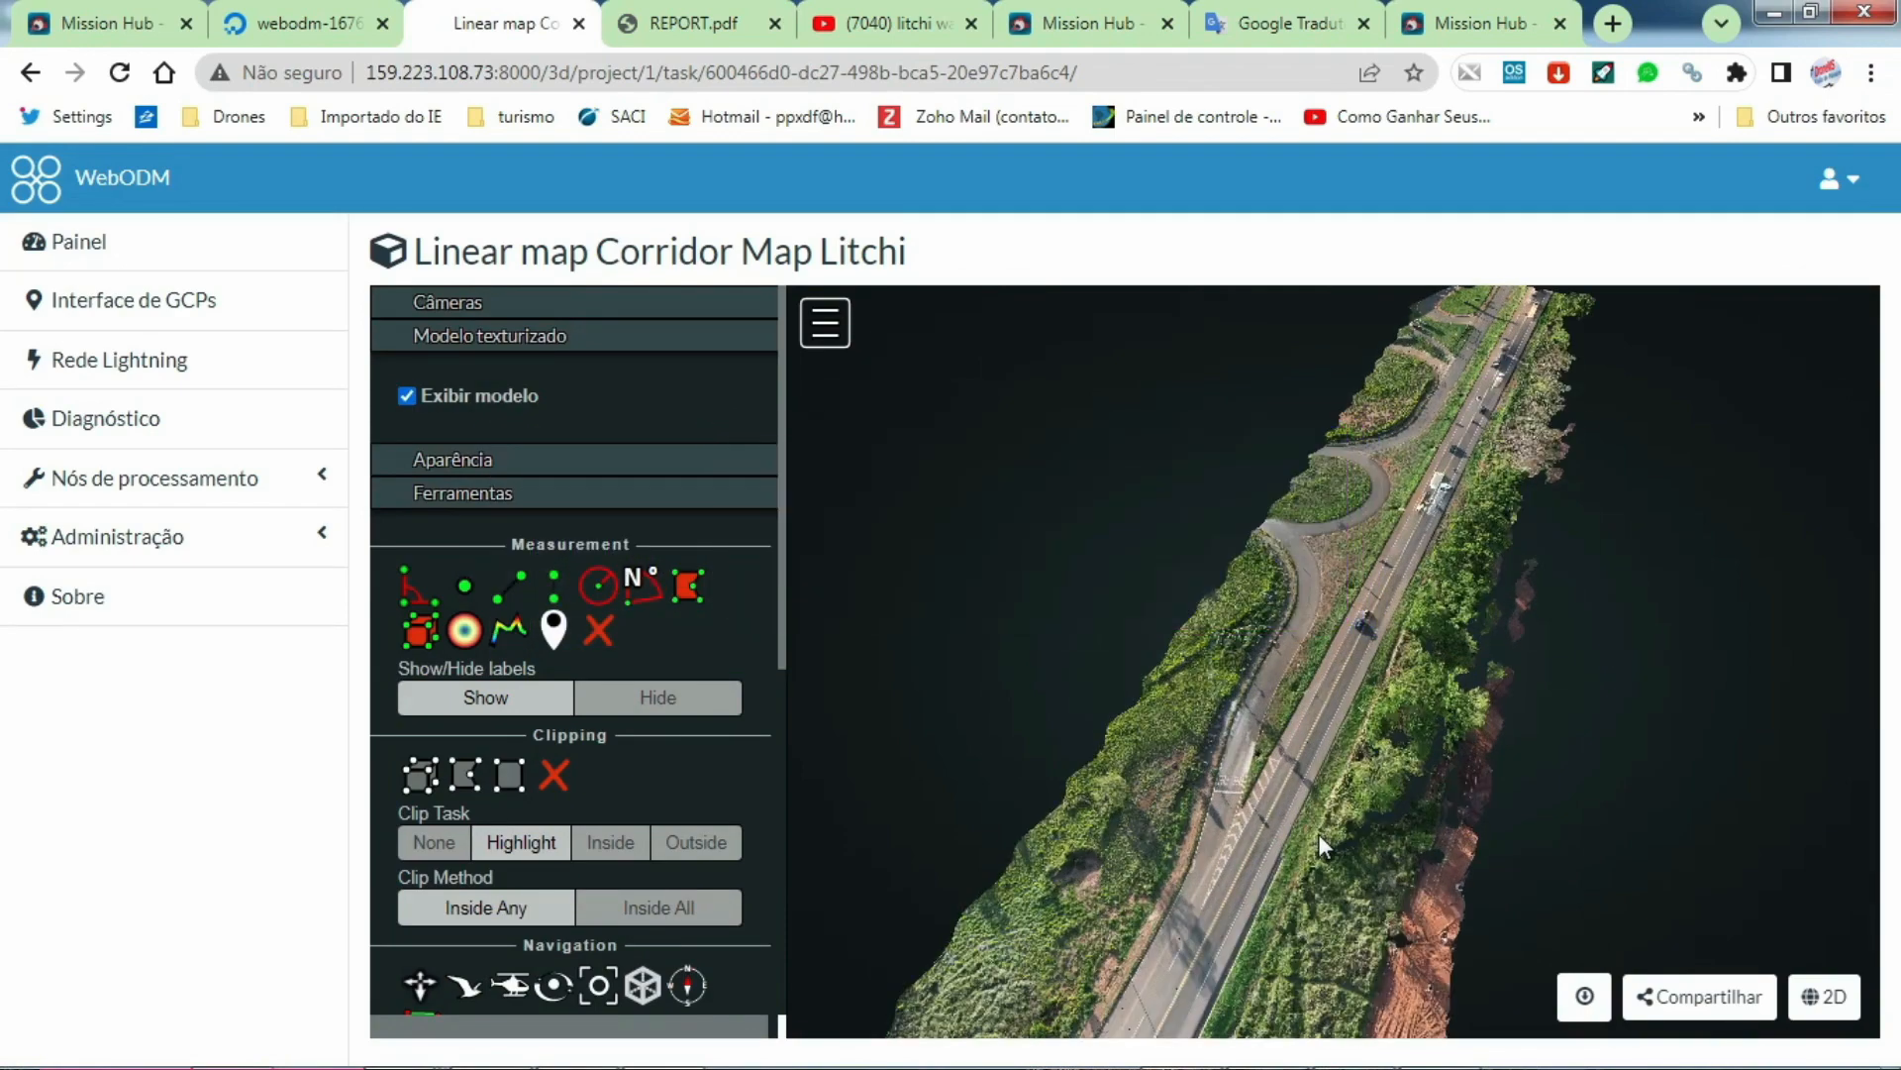
scroll(1365, 830, up, 3)
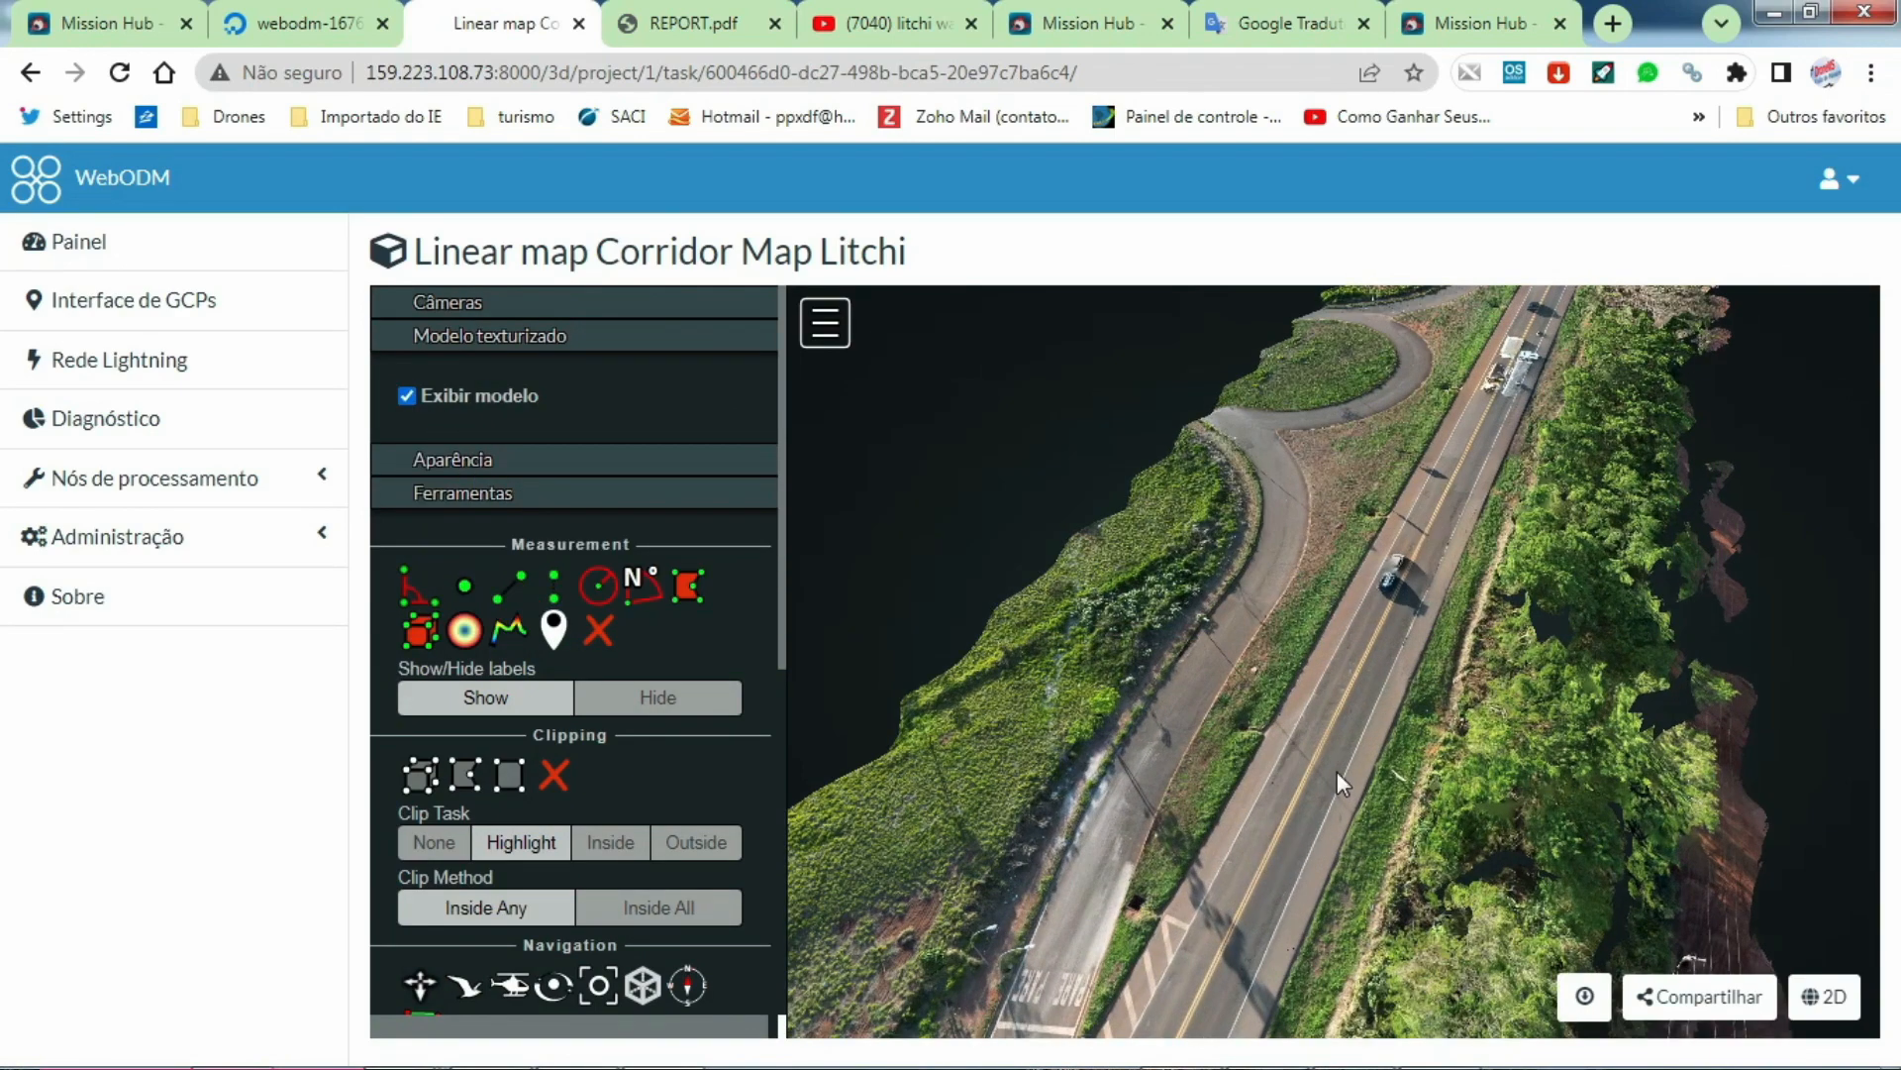
scroll(1339, 782, up, 3)
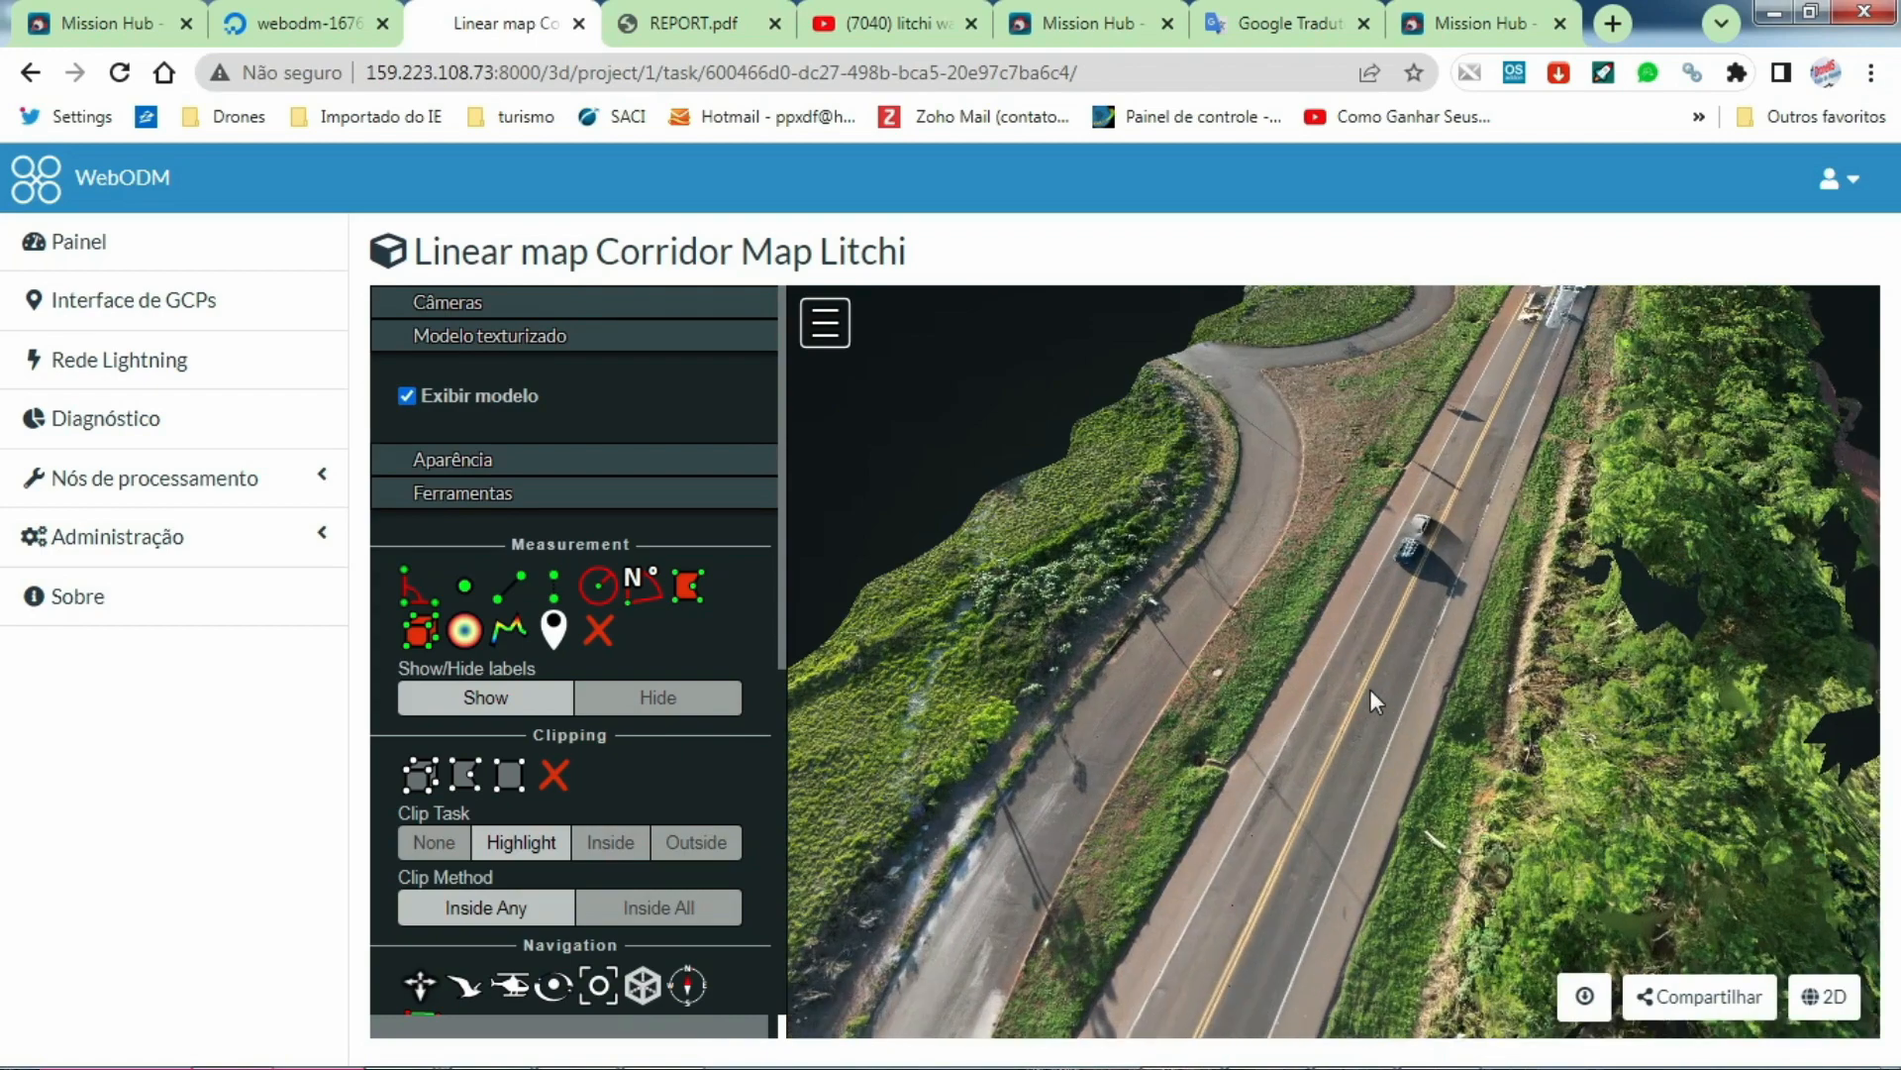
scroll(1371, 690, up, 4)
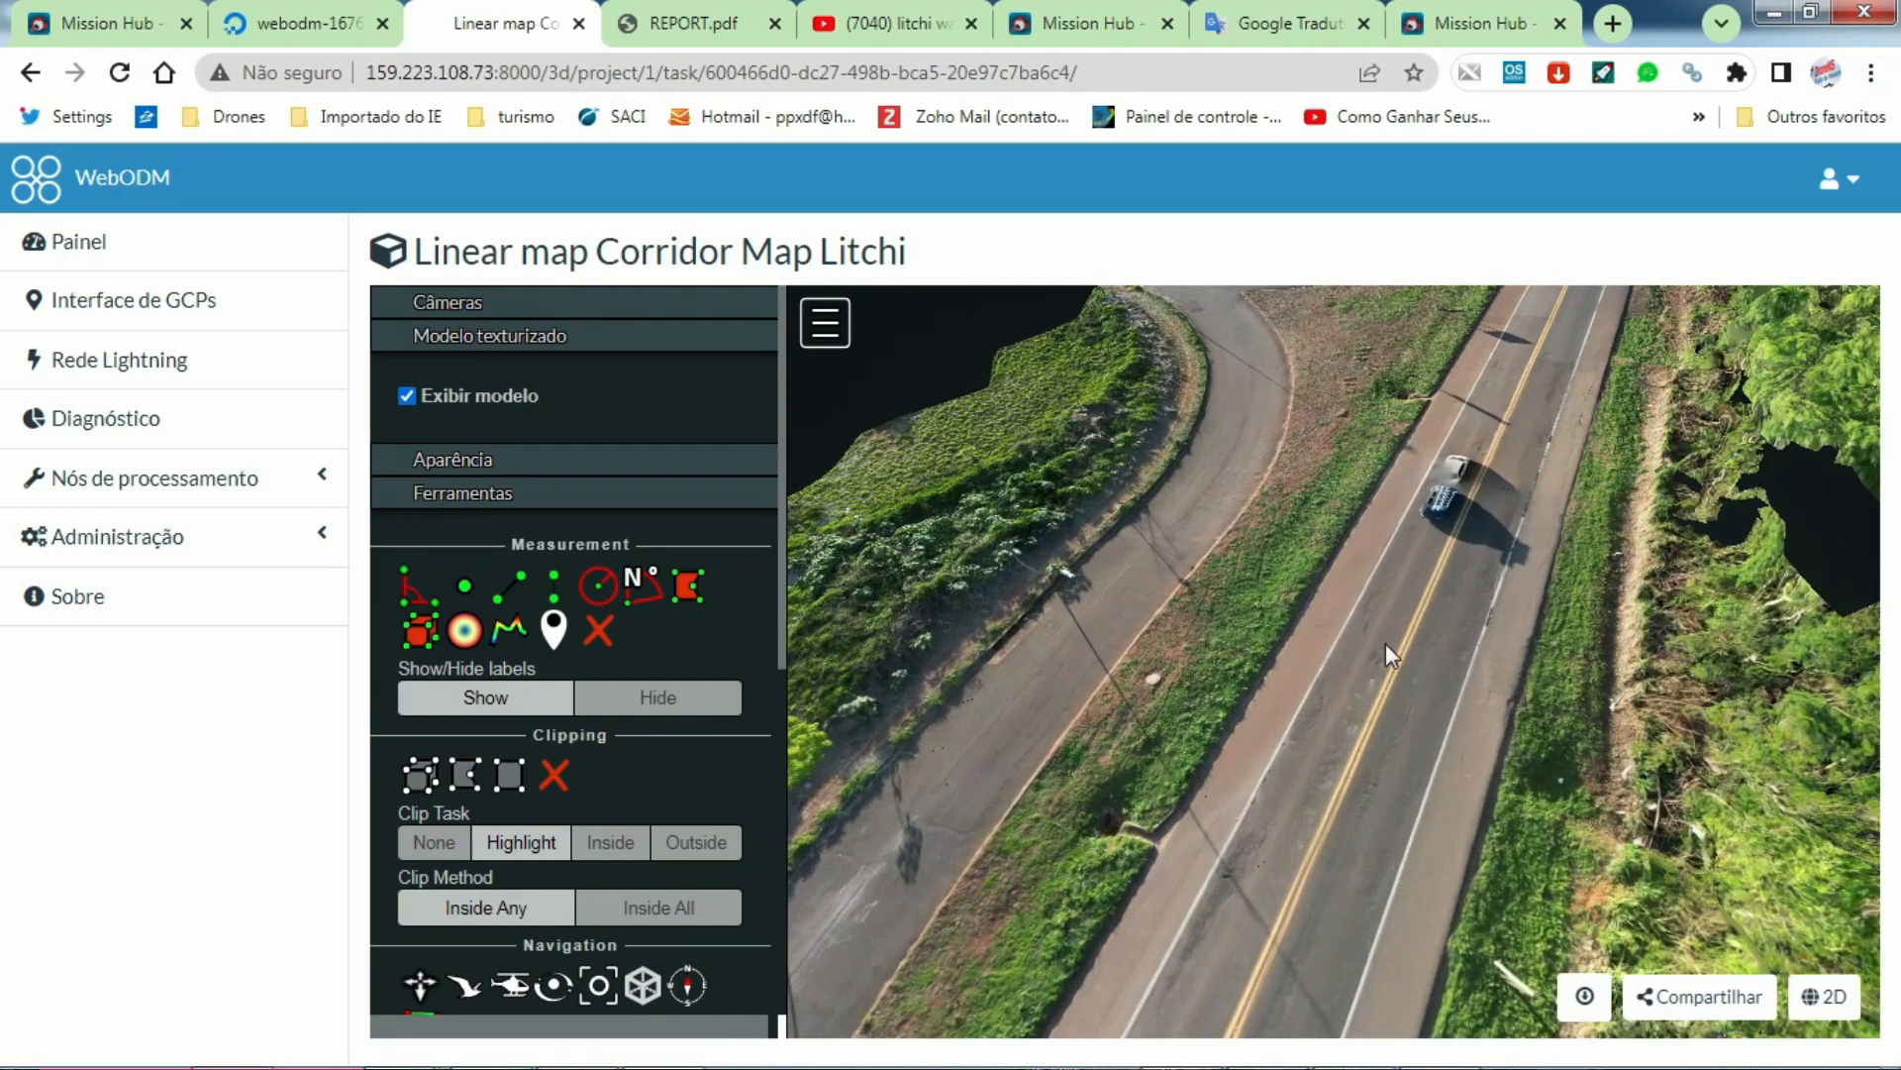
scroll(1385, 645, down, 3)
scroll(1382, 643, down, 4)
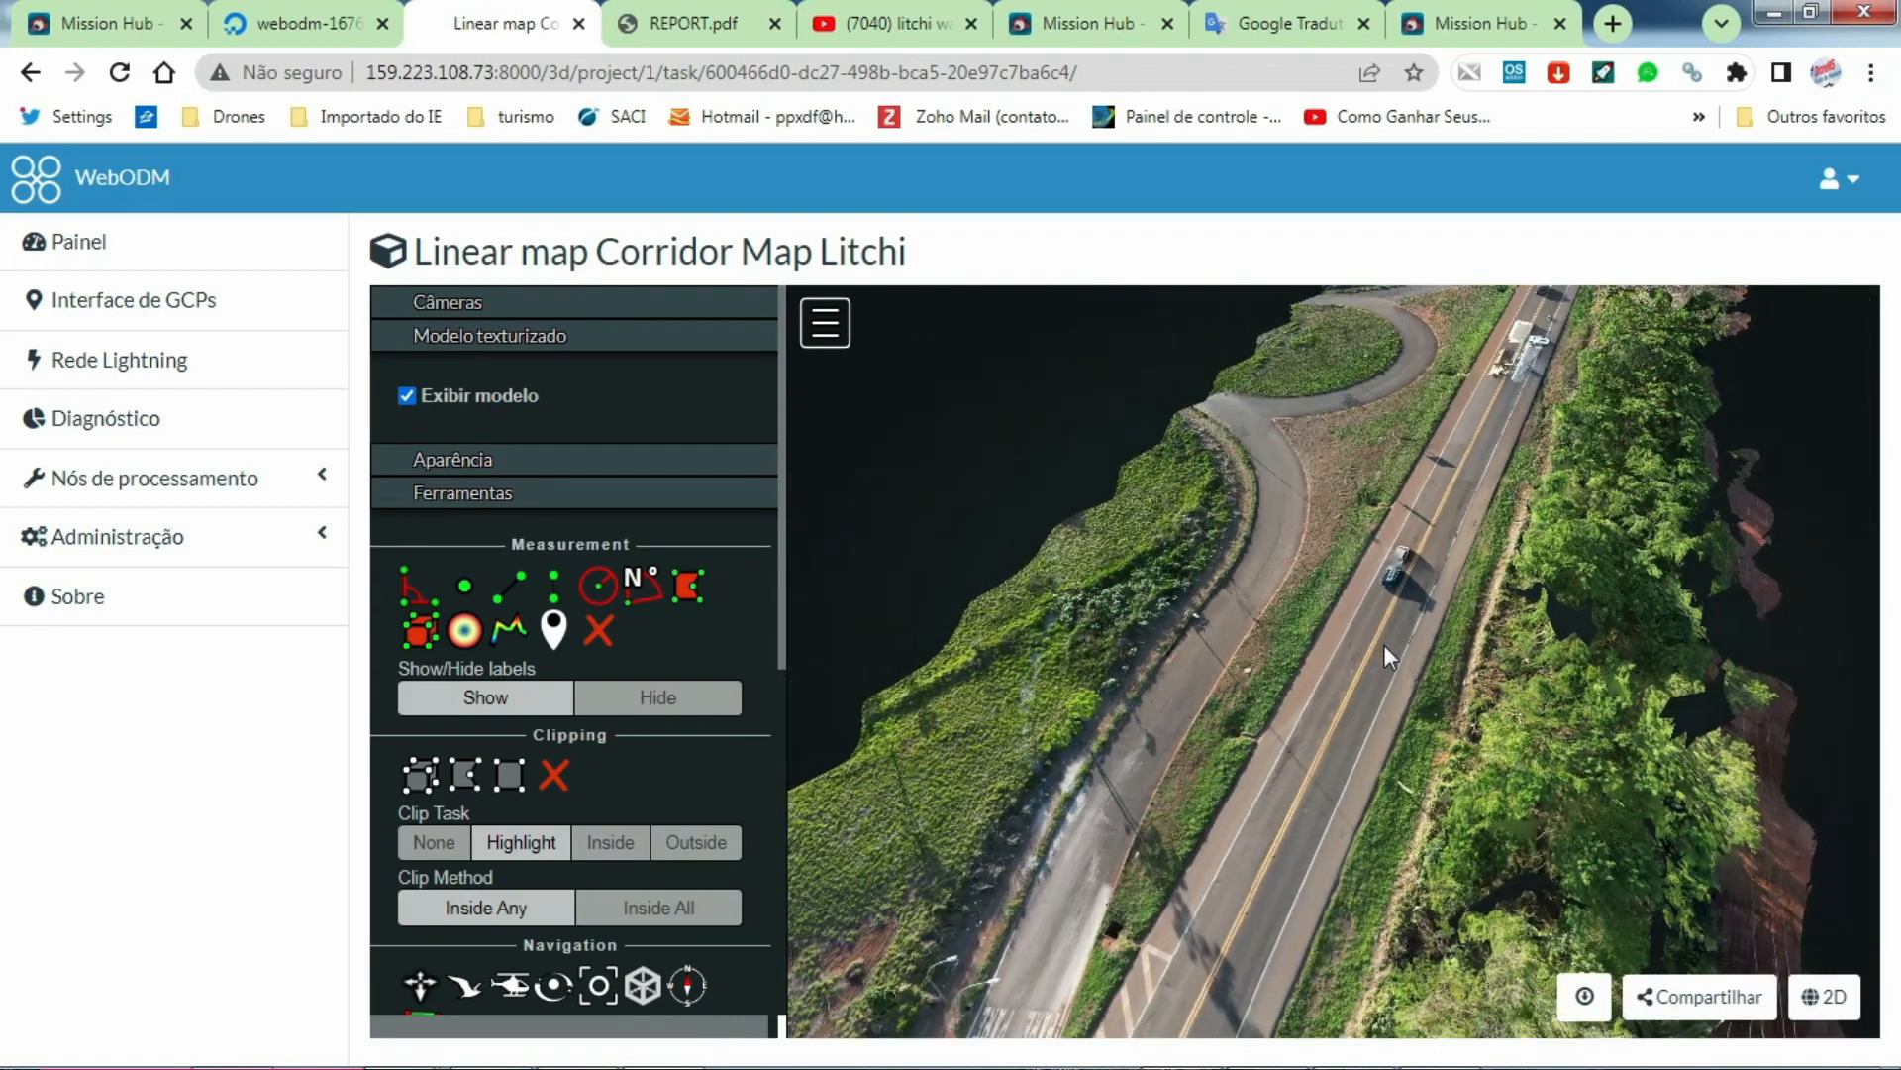
scroll(1382, 644, down, 3)
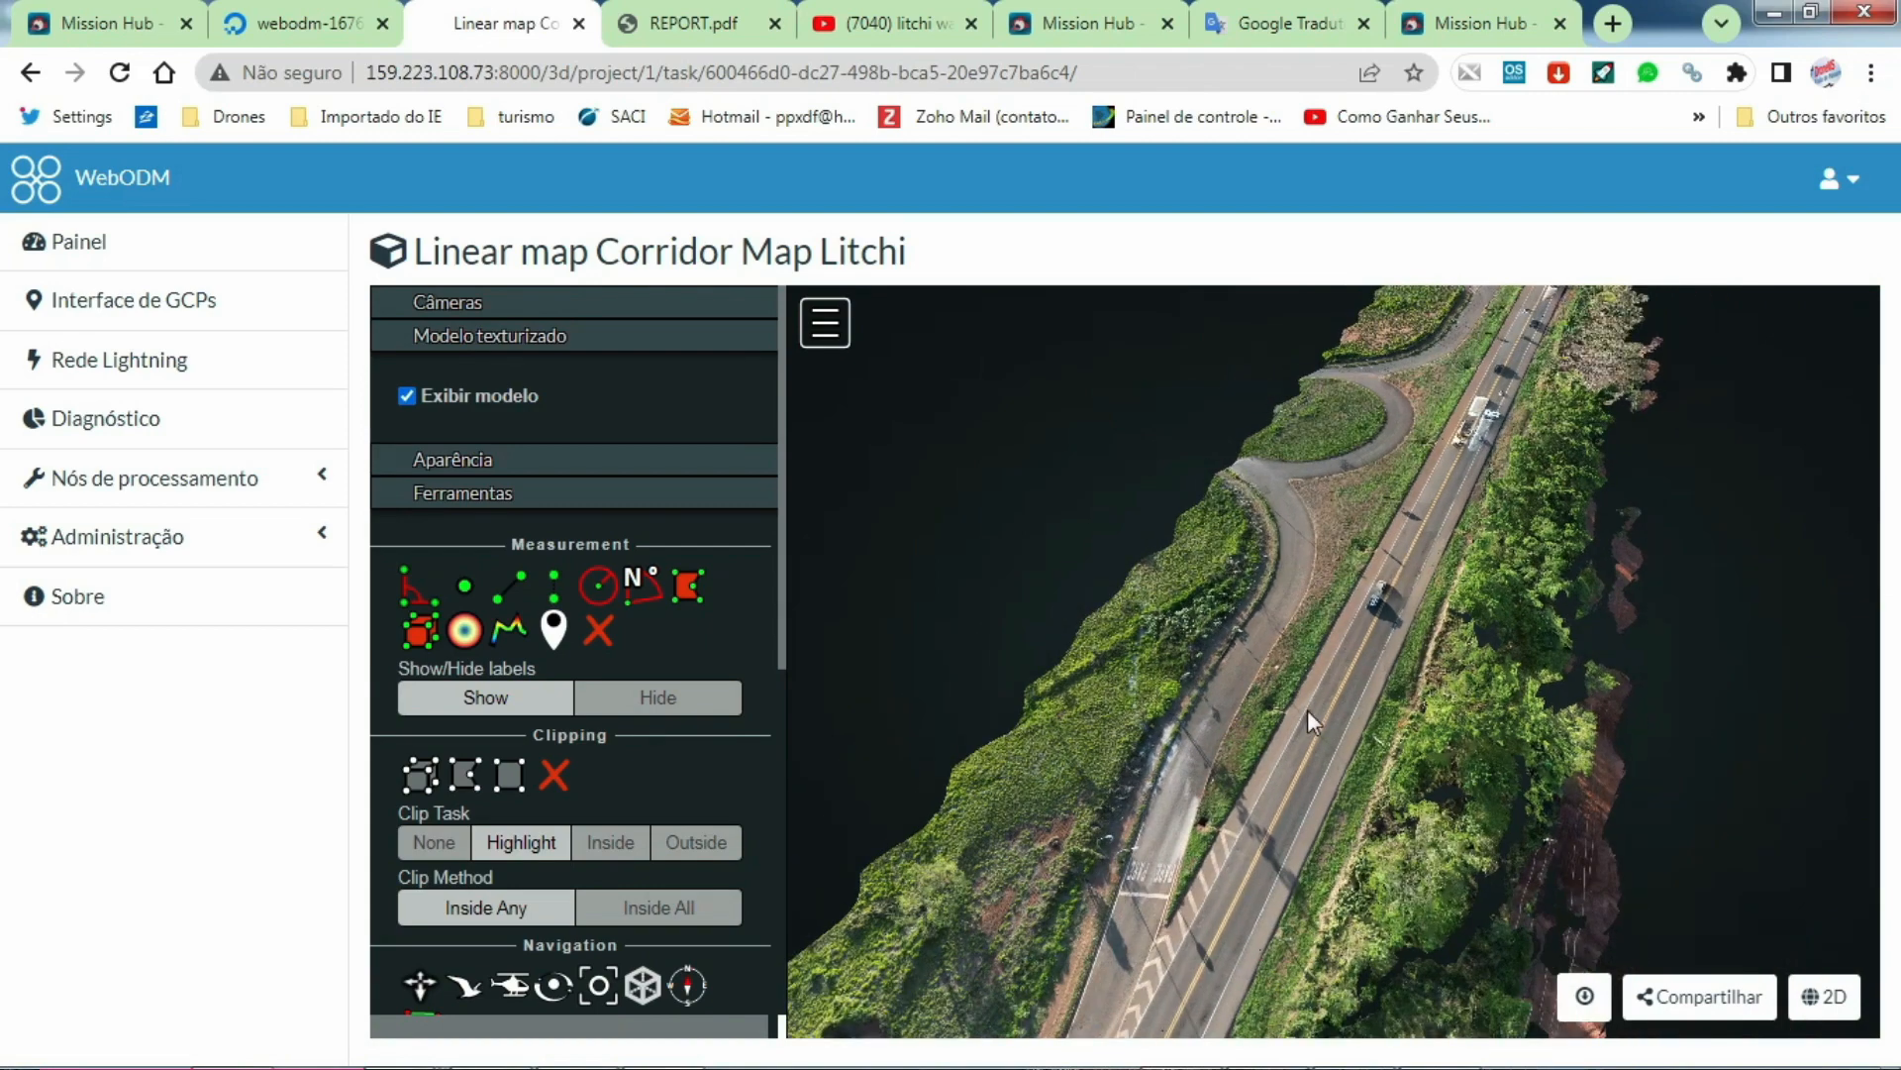
scroll(1257, 810, down, 3)
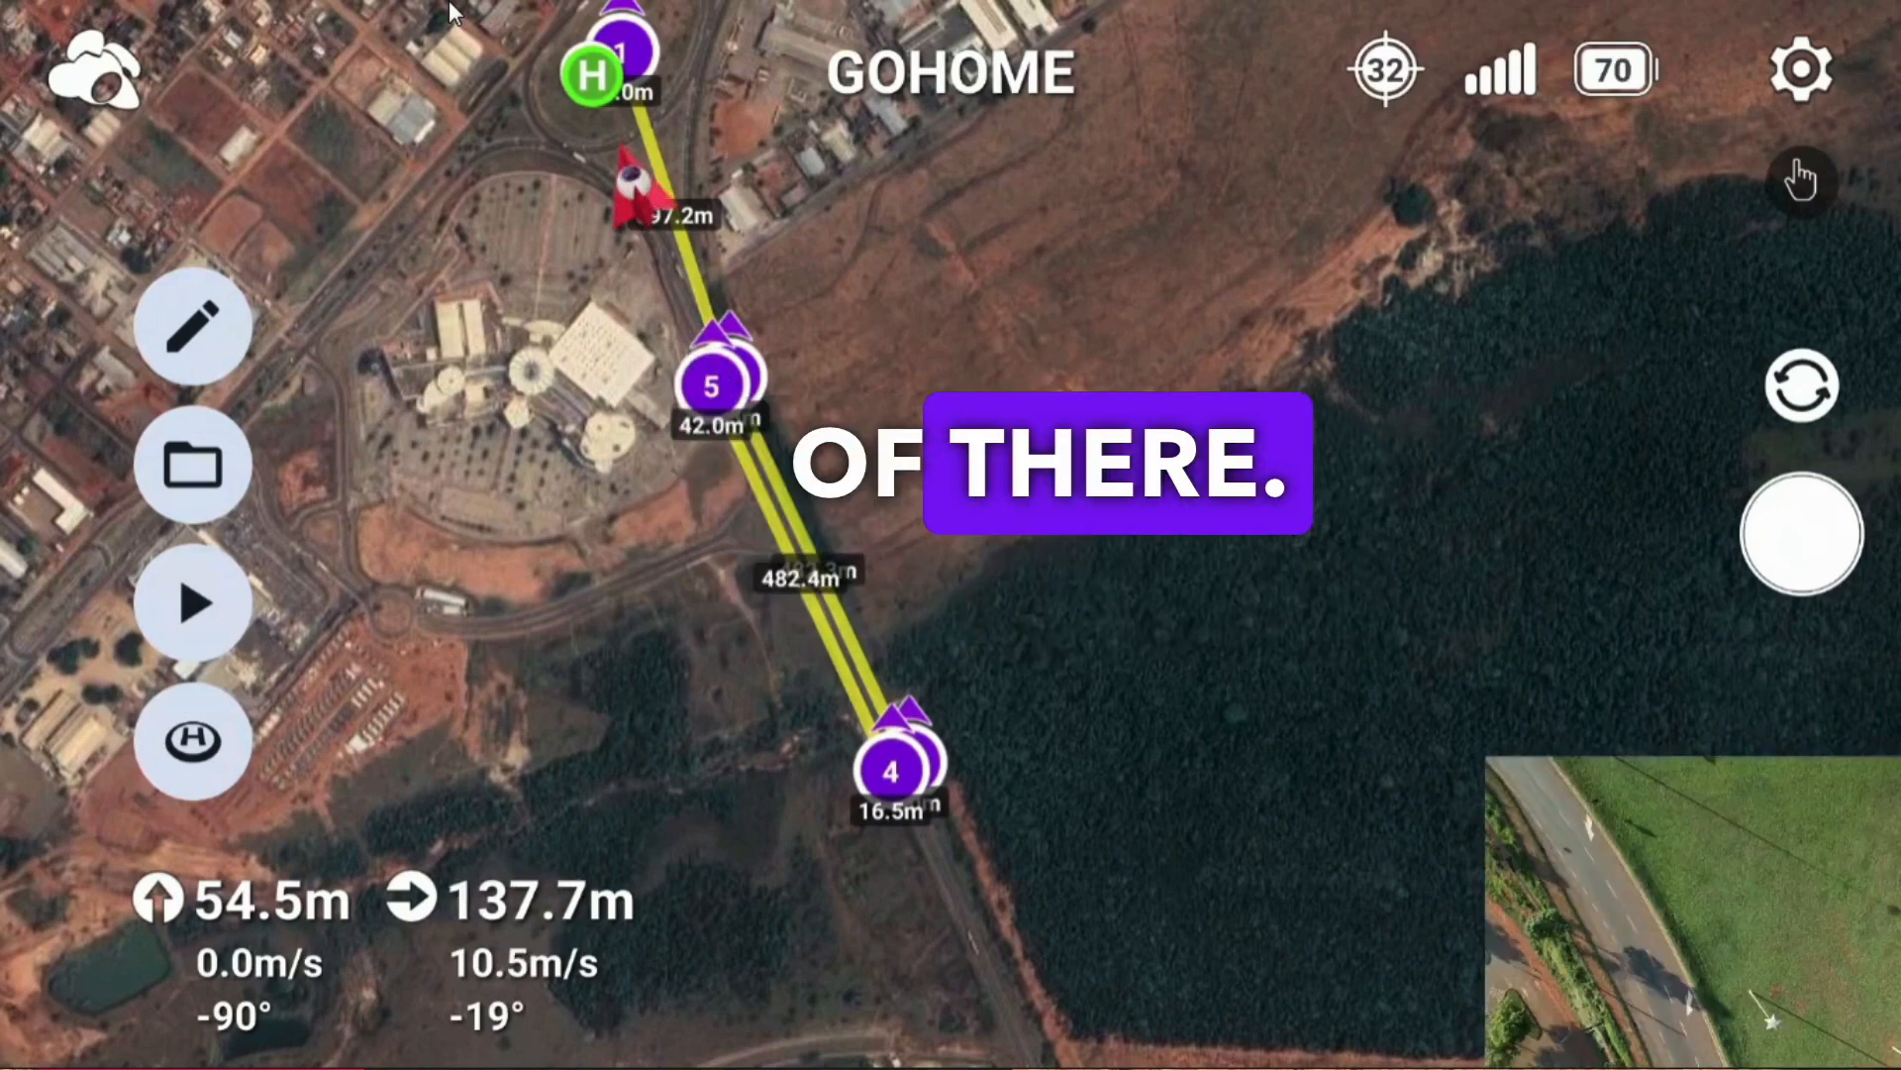
mouse_move(162, 1057)
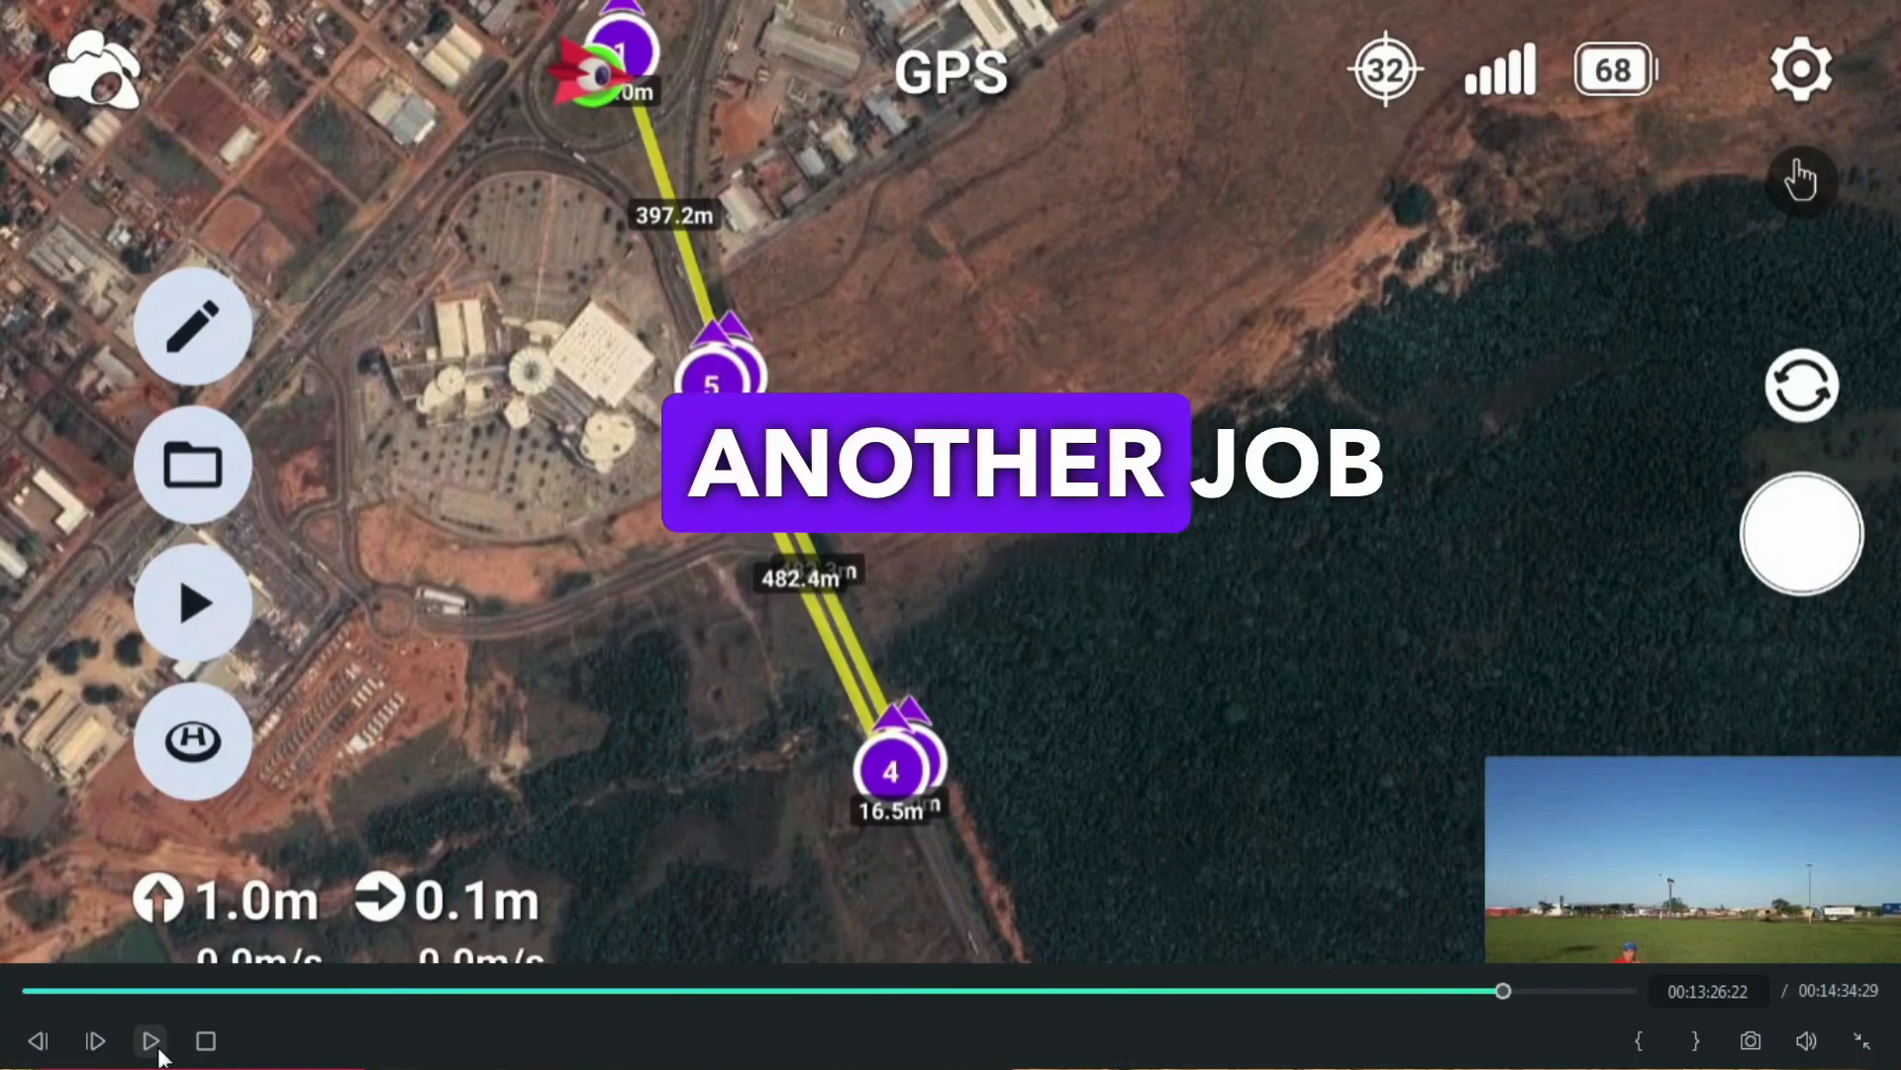